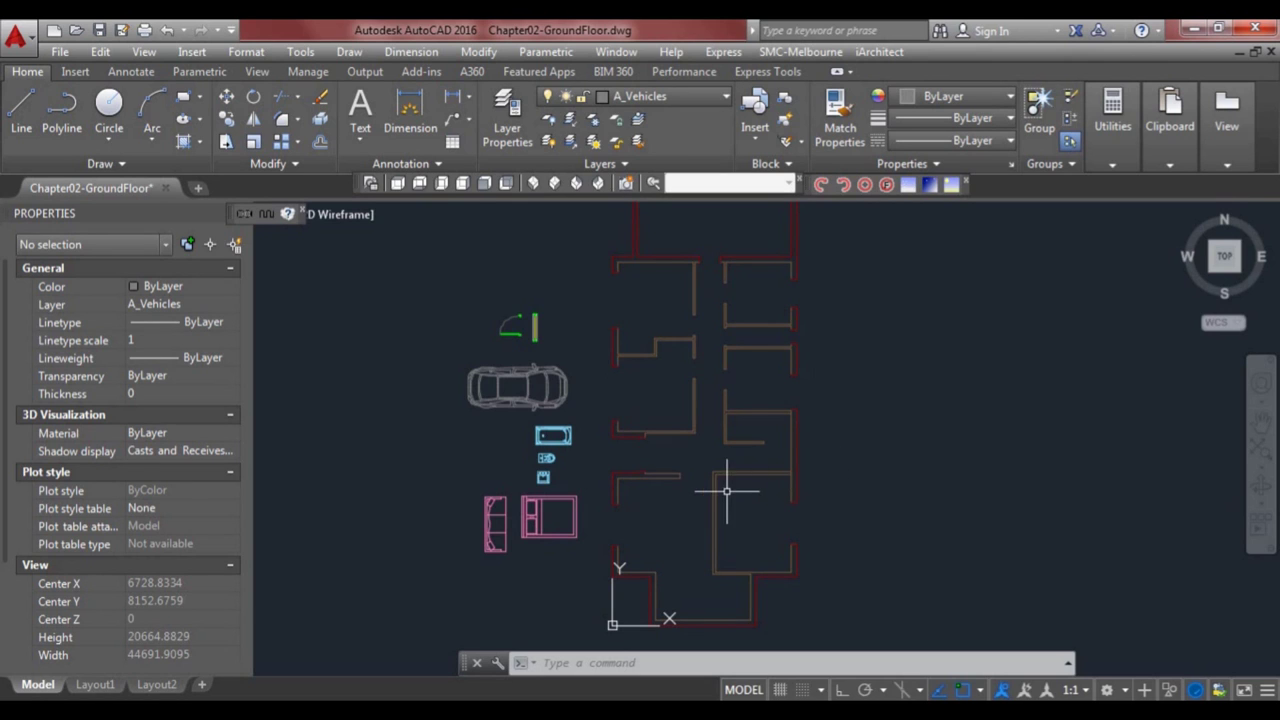
# - Examine the furniture, bathroom, vehicle, door and window blocks placed beside the ground floor plan
pyautogui.moveTo(636, 508); pyautogui.dragTo(658, 486, button='middle')
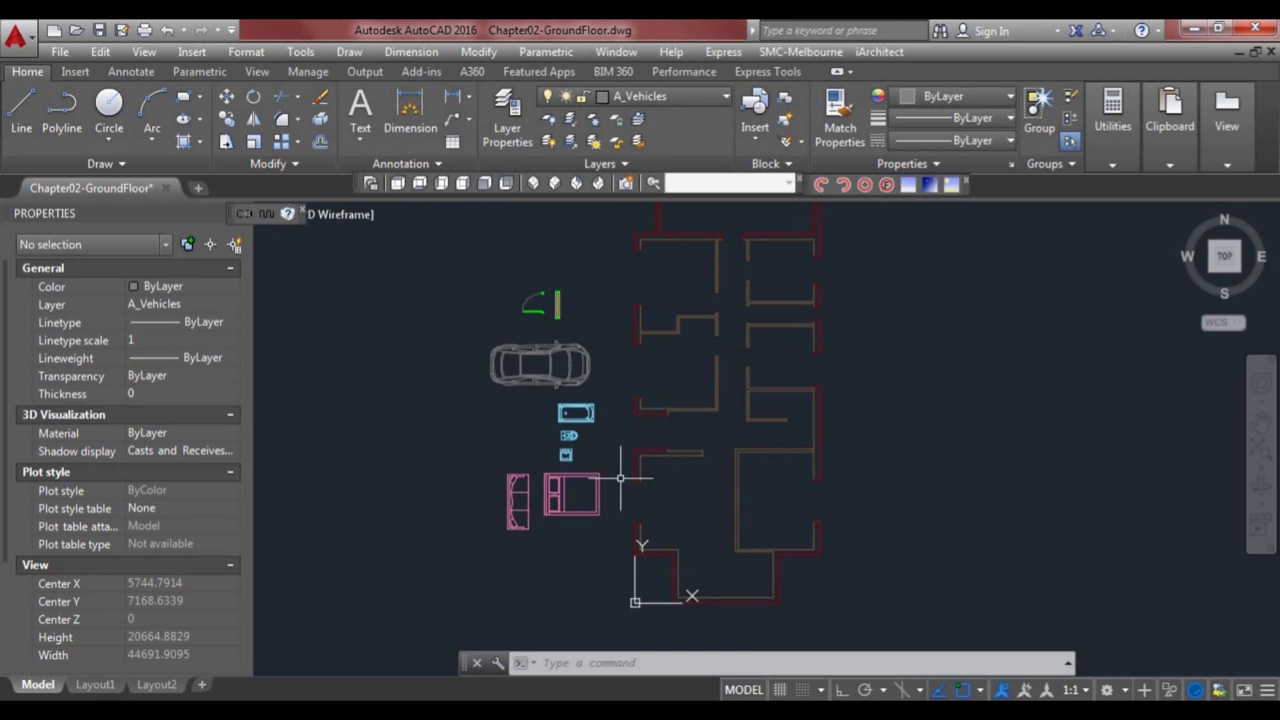
pyautogui.scroll(2, 620, 464)
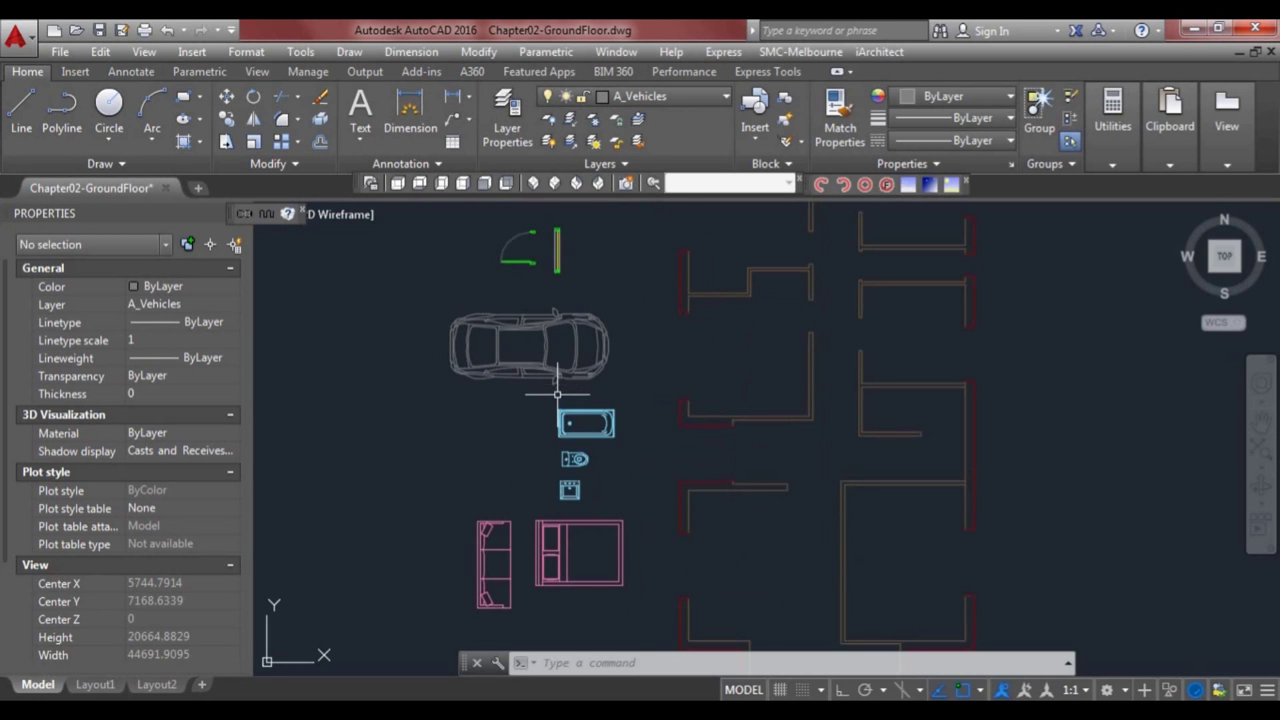
pyautogui.scroll(2, 572, 474)
pyautogui.click(578, 493)
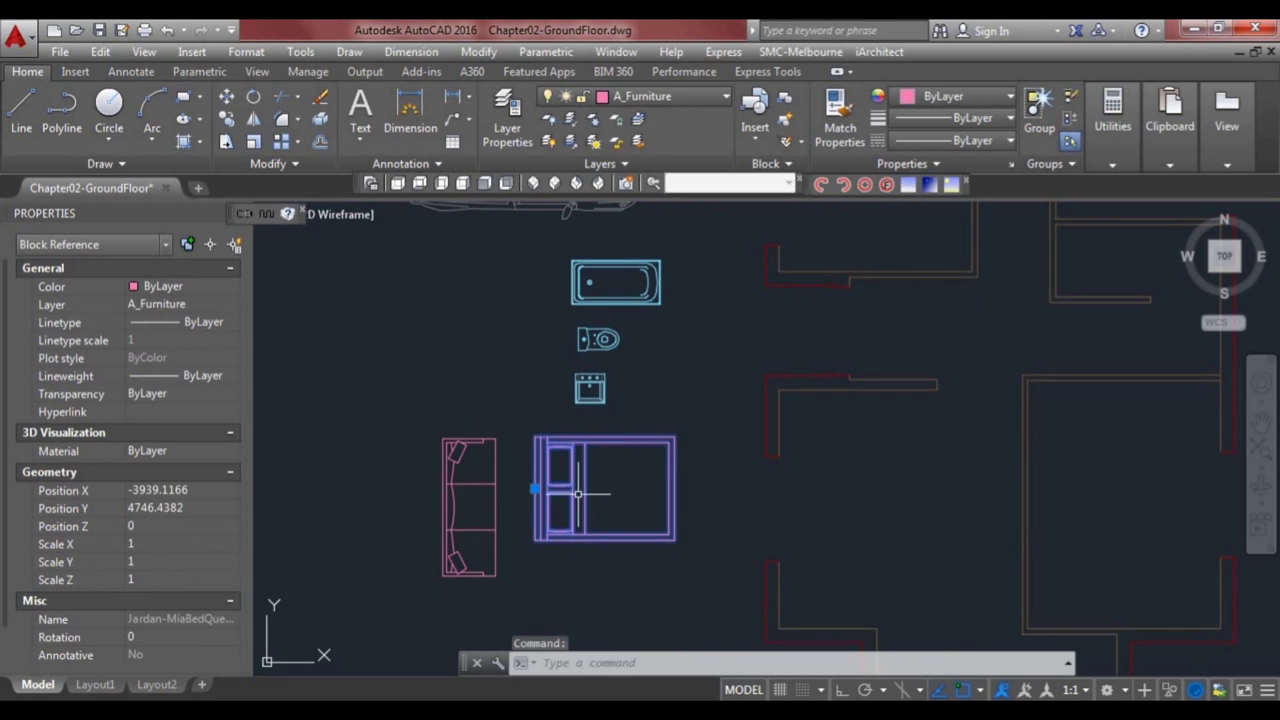
pyautogui.moveTo(578, 493); pyautogui.dragTo(594, 441, button='middle')
pyautogui.scroll(2, 594, 441)
pyautogui.press('Escape')
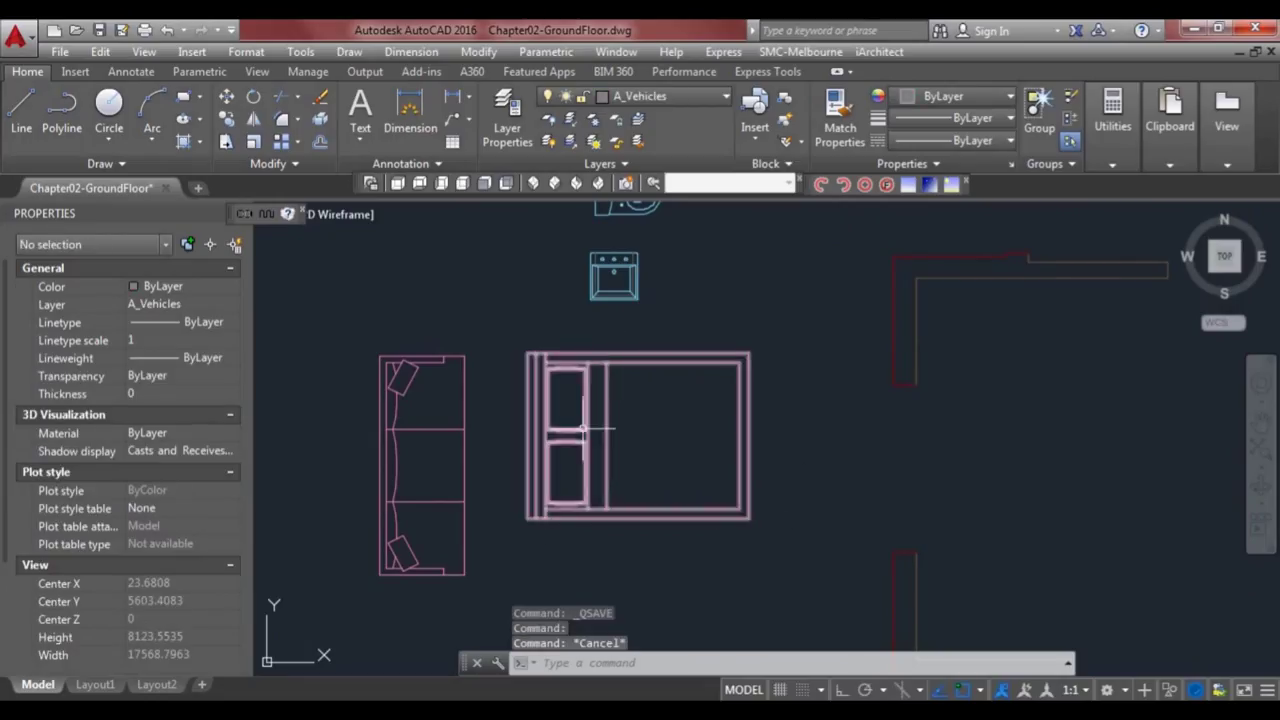
pyautogui.scroll(-1, 628, 428)
pyautogui.moveTo(656, 356); pyautogui.dragTo(583, 510, button='middle')
pyautogui.moveTo(631, 417); pyautogui.dragTo(634, 429, button='middle')
pyautogui.scroll(-1, 634, 427)
pyautogui.moveTo(644, 351)
pyautogui.mouseDown(button='middle')
pyautogui.moveTo(623, 451)
pyautogui.moveTo(580, 434)
pyautogui.mouseUp(button='middle')
pyautogui.moveTo(543, 391); pyautogui.dragTo(617, 457, button='middle')
pyautogui.scroll(1, 562, 393)
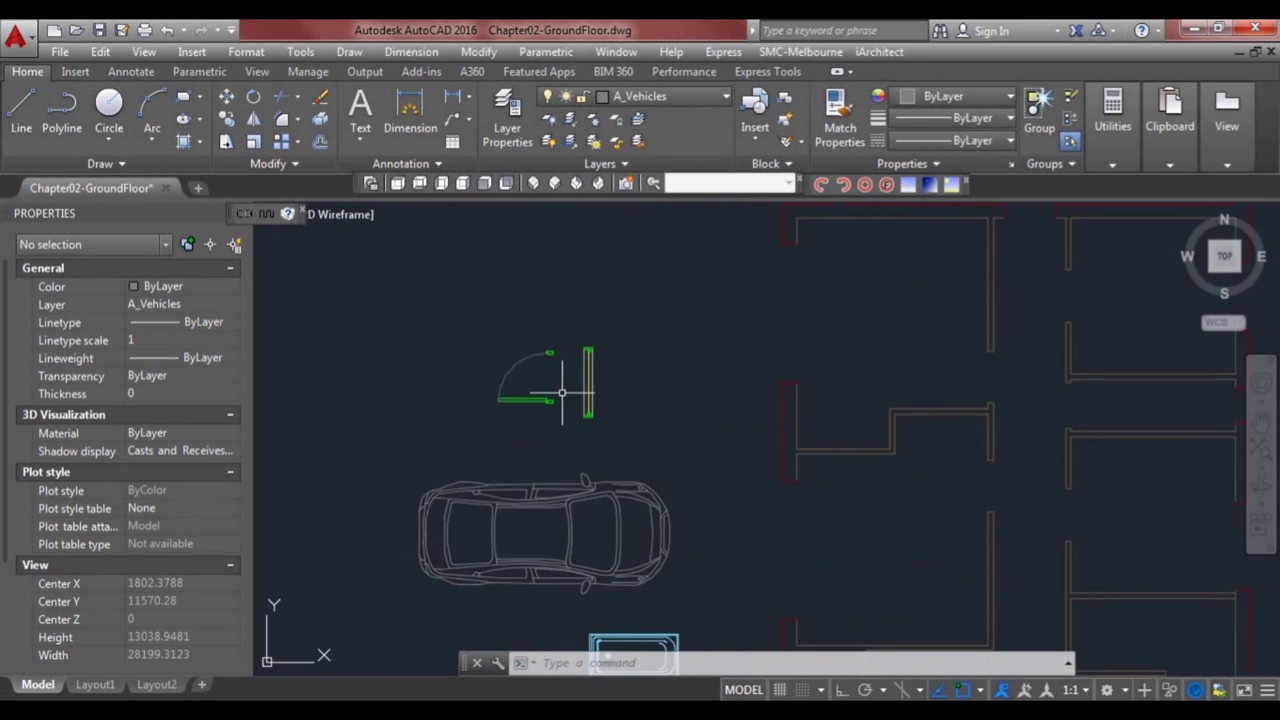
# - Widen the door block above the car by stretching its opening away from the hinge side
pyautogui.scroll(3, 560, 397)
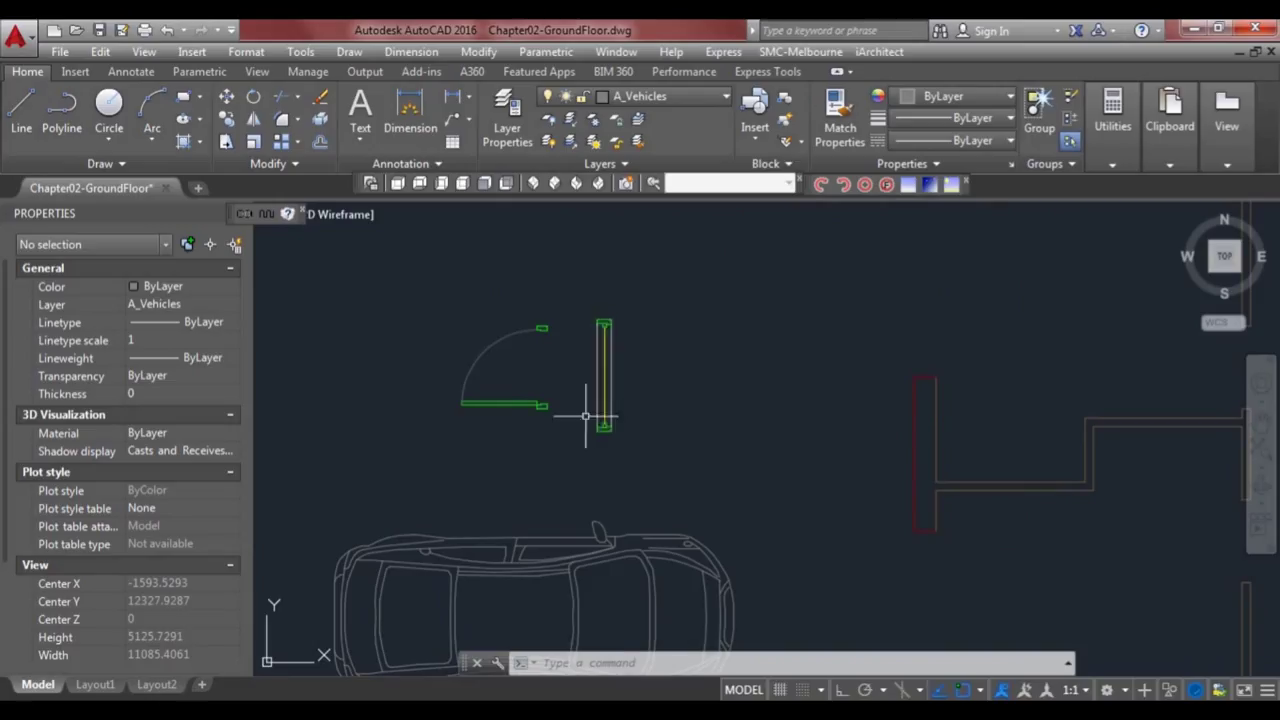
pyautogui.click(599, 409)
pyautogui.press('Escape')
pyautogui.click(571, 423)
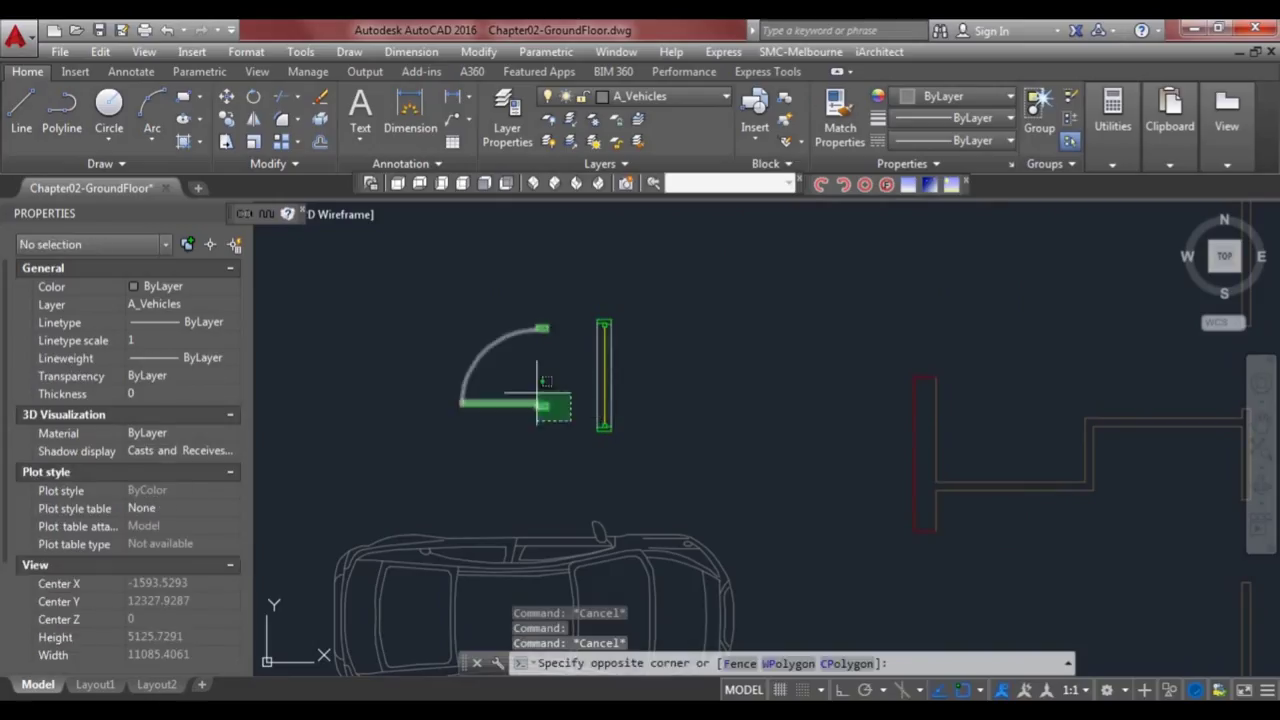
pyautogui.click(525, 389)
pyautogui.scroll(2, 497, 366)
pyautogui.scroll(2, 508, 369)
pyautogui.moveTo(557, 351); pyautogui.dragTo(598, 424, button='middle')
pyautogui.click(587, 360)
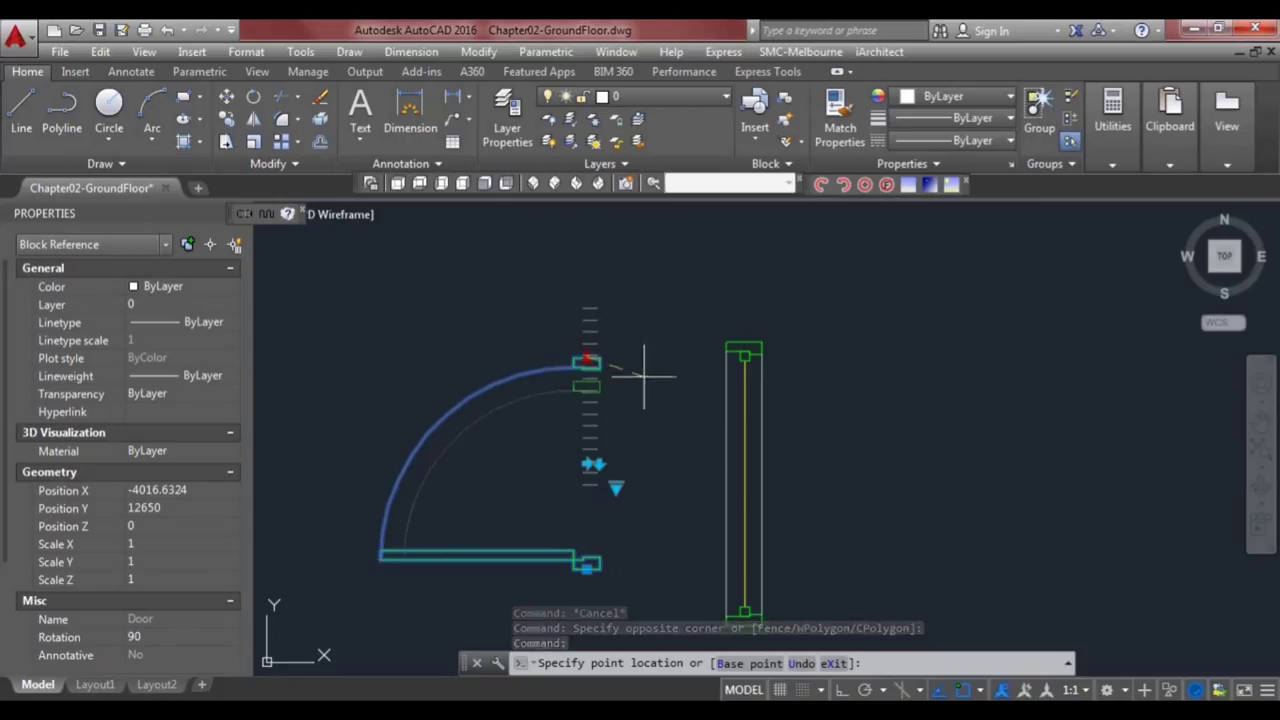
pyautogui.click(646, 340)
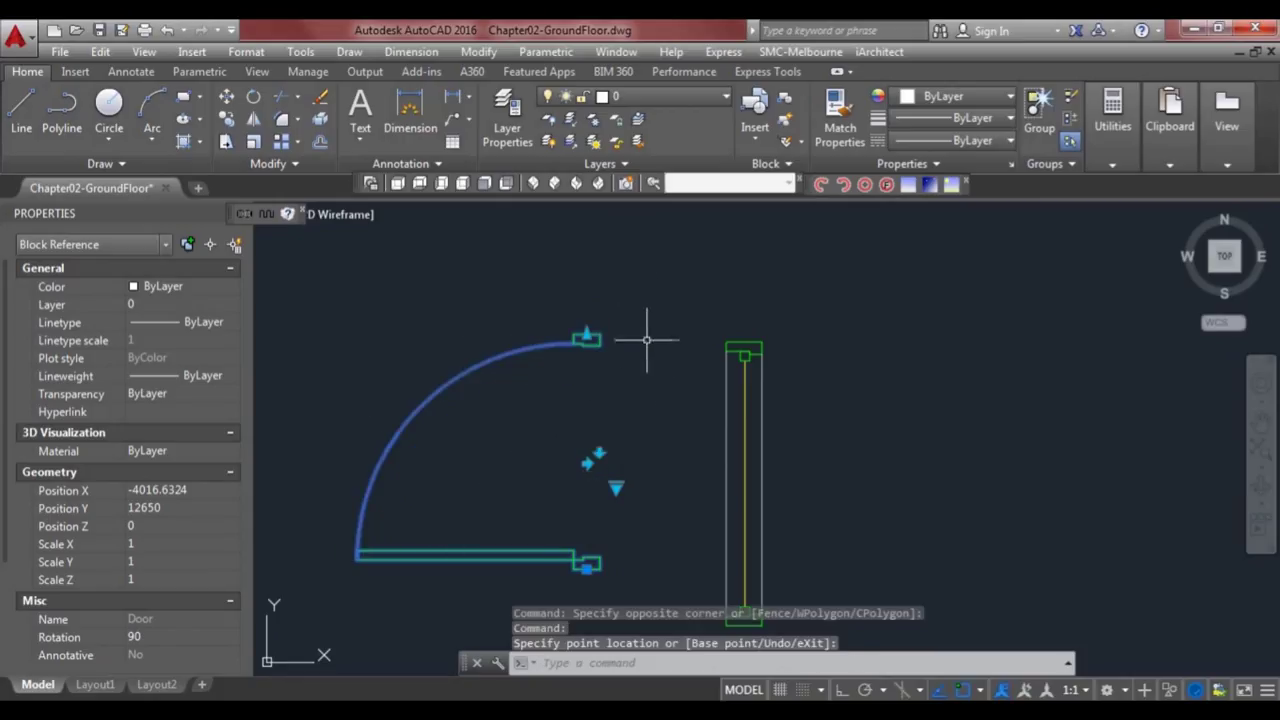
# - Flip the door block so it hinges at the upper jamb and swings to the right
pyautogui.click(588, 462)
pyautogui.click(588, 462)
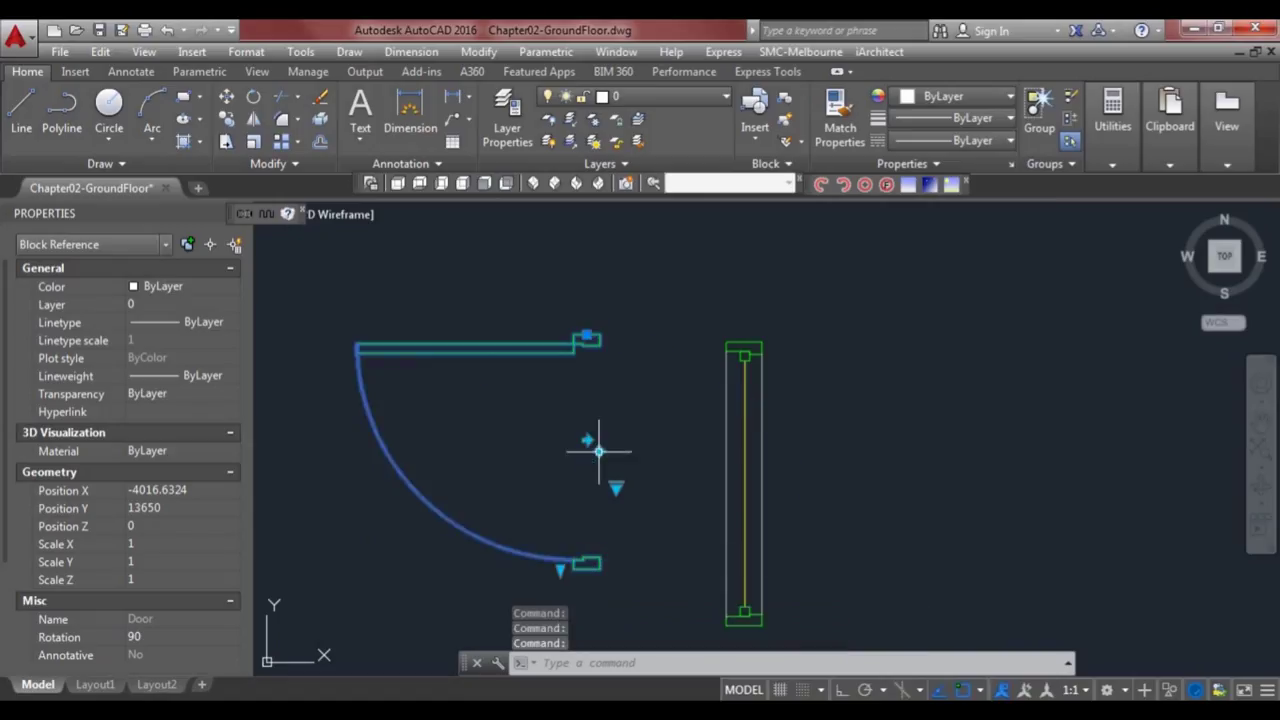
pyautogui.click(590, 444)
# - Try the door block's half-open leaf position and restore the fully open one
pyautogui.click(616, 487)
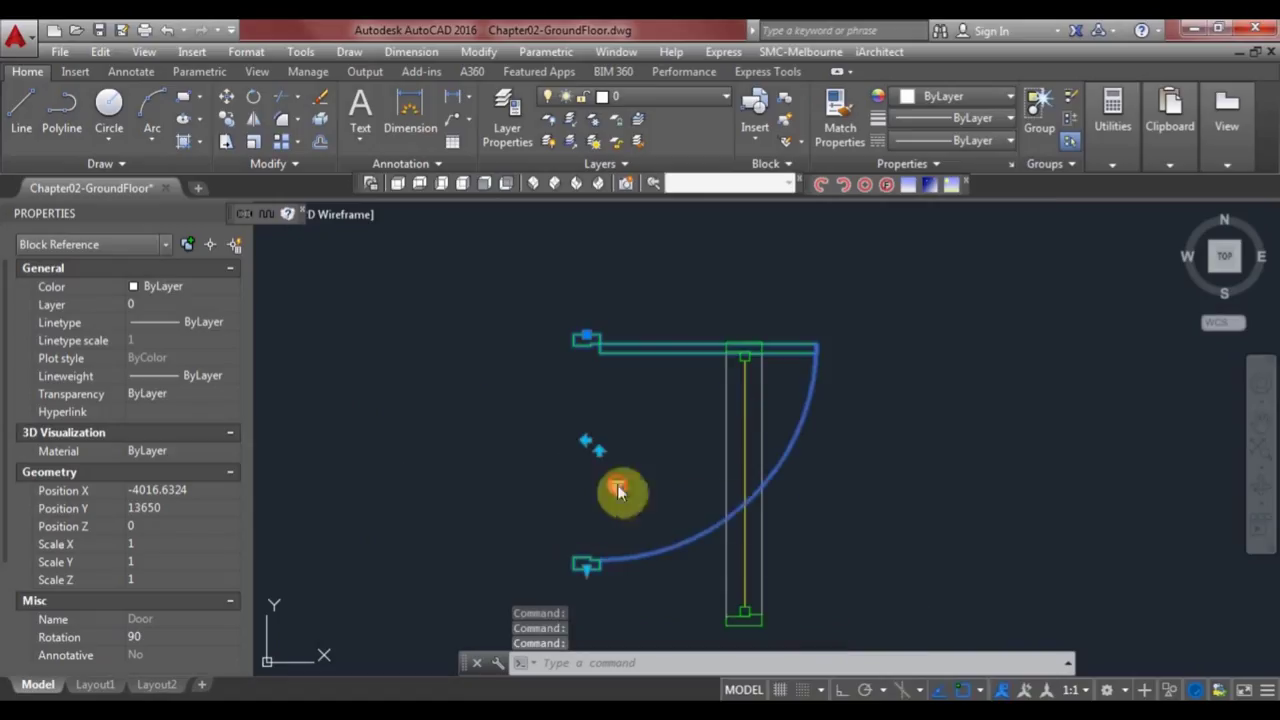
pyautogui.click(676, 498)
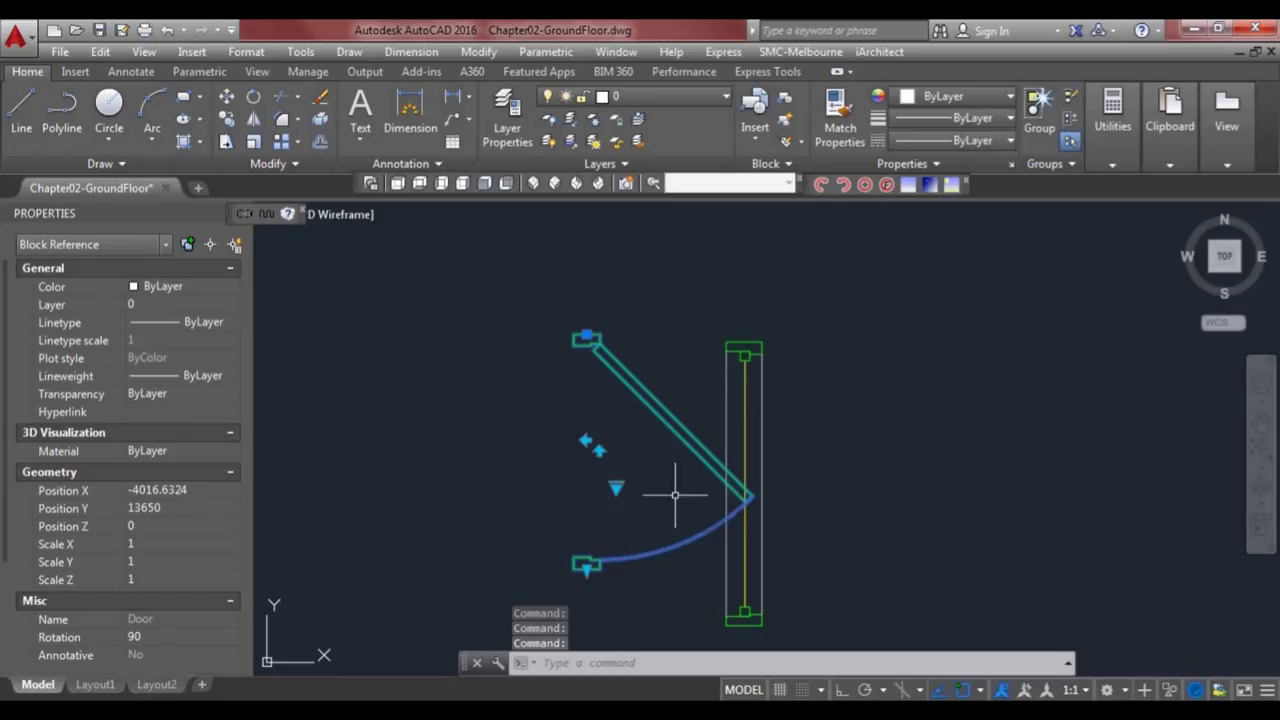
pyautogui.click(616, 487)
pyautogui.click(668, 525)
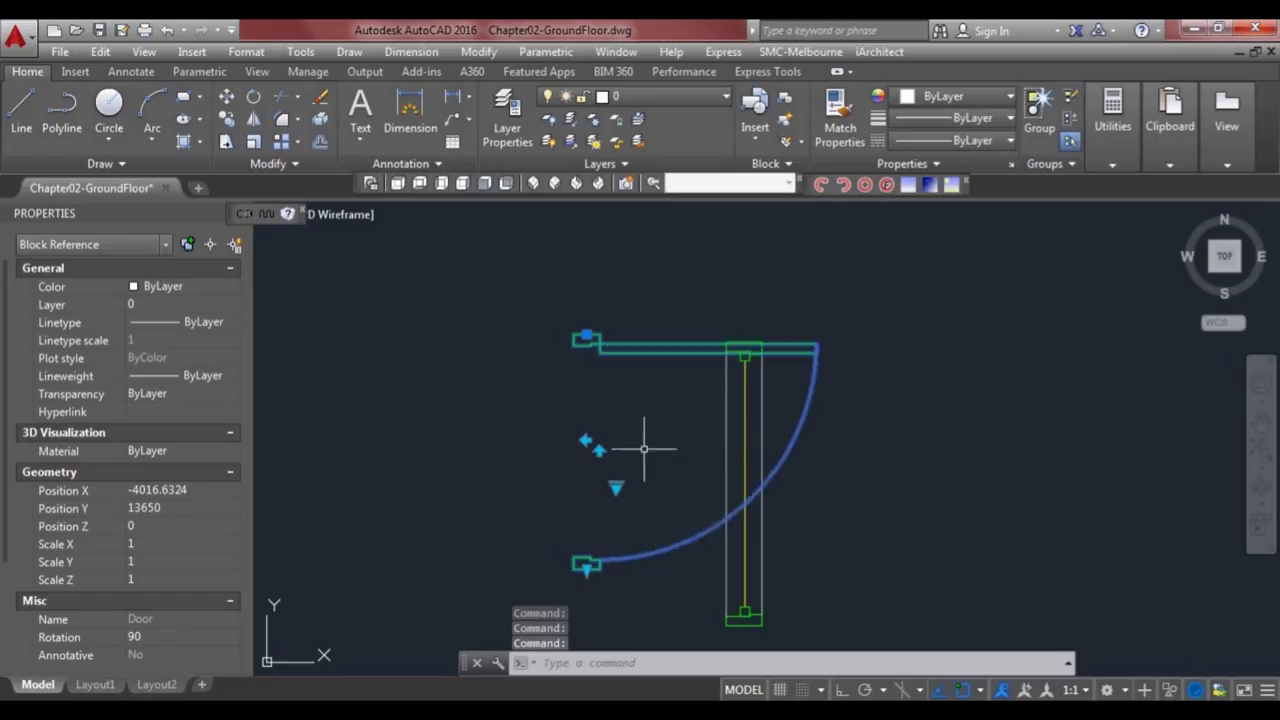
# - Flip the door block's swing back to the left side of its opening
pyautogui.scroll(-2, 644, 449)
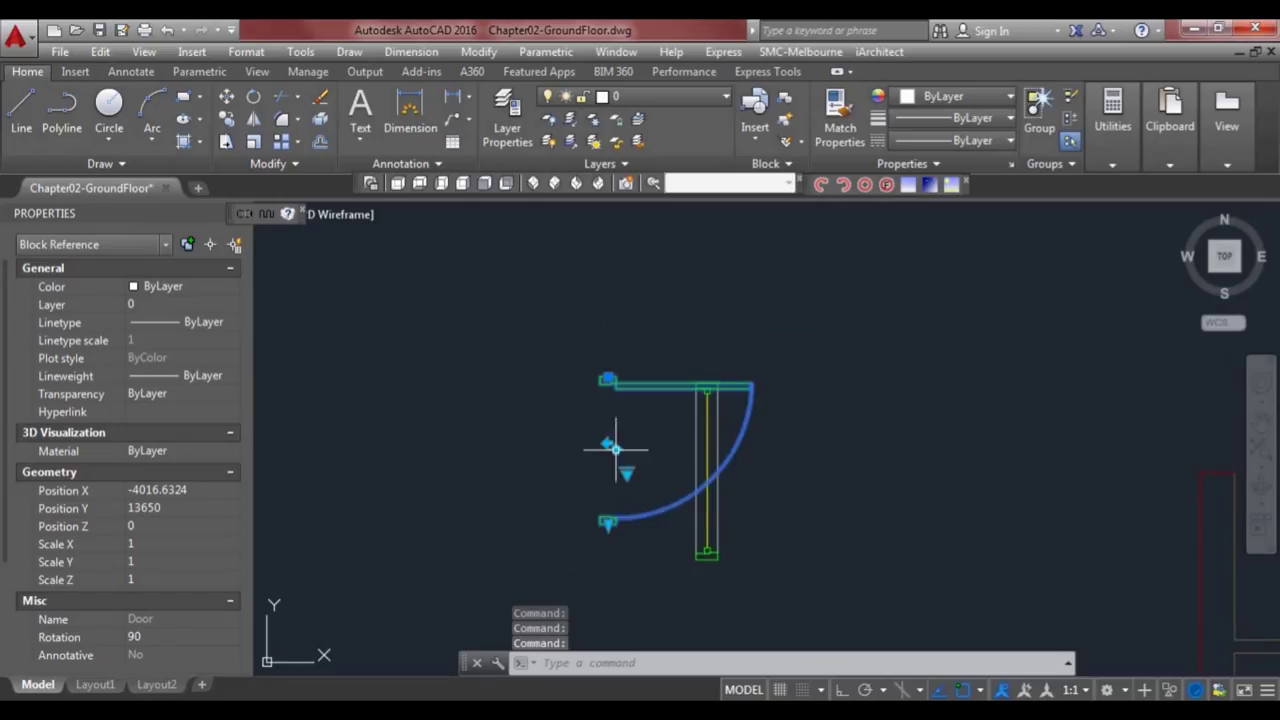
pyautogui.click(608, 444)
pyautogui.press('Escape')
# - Move the window block from beside the plan to the lower end of the middle-left room's exterior wall opening
pyautogui.scroll(-3, 700, 470)
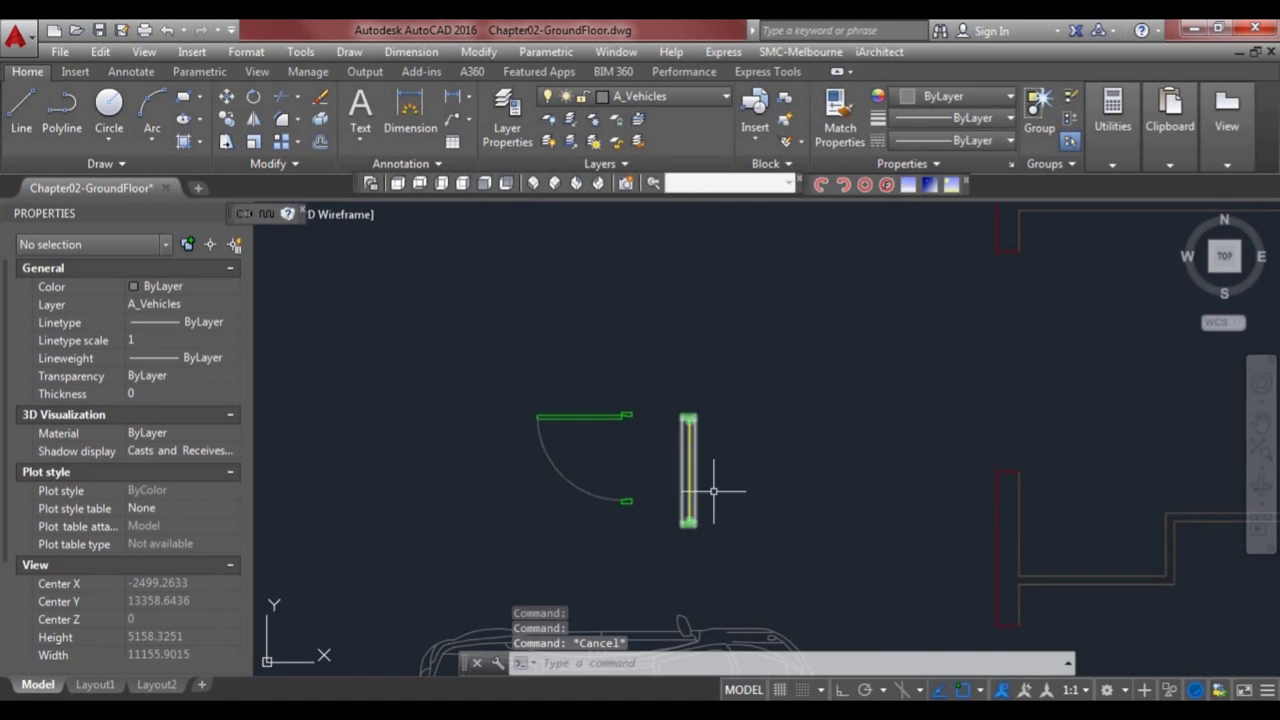
pyautogui.scroll(-2, 665, 447)
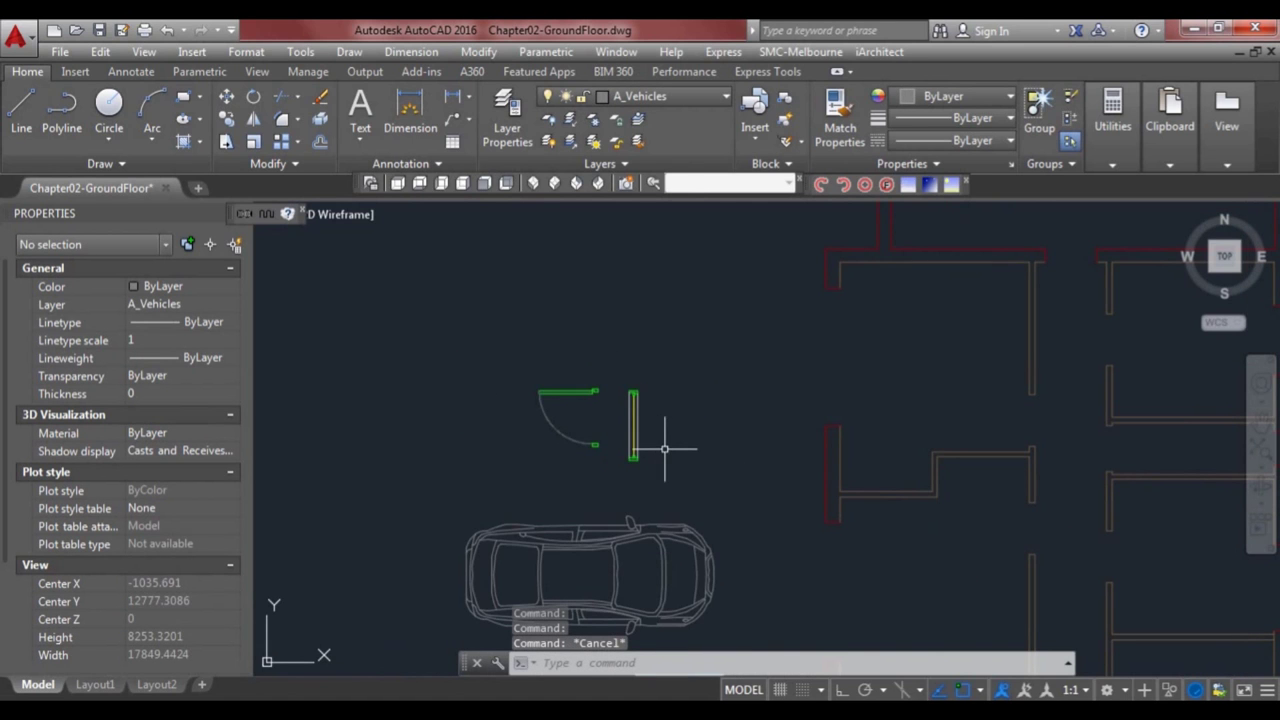
pyautogui.moveTo(749, 466); pyautogui.dragTo(629, 416, button='middle')
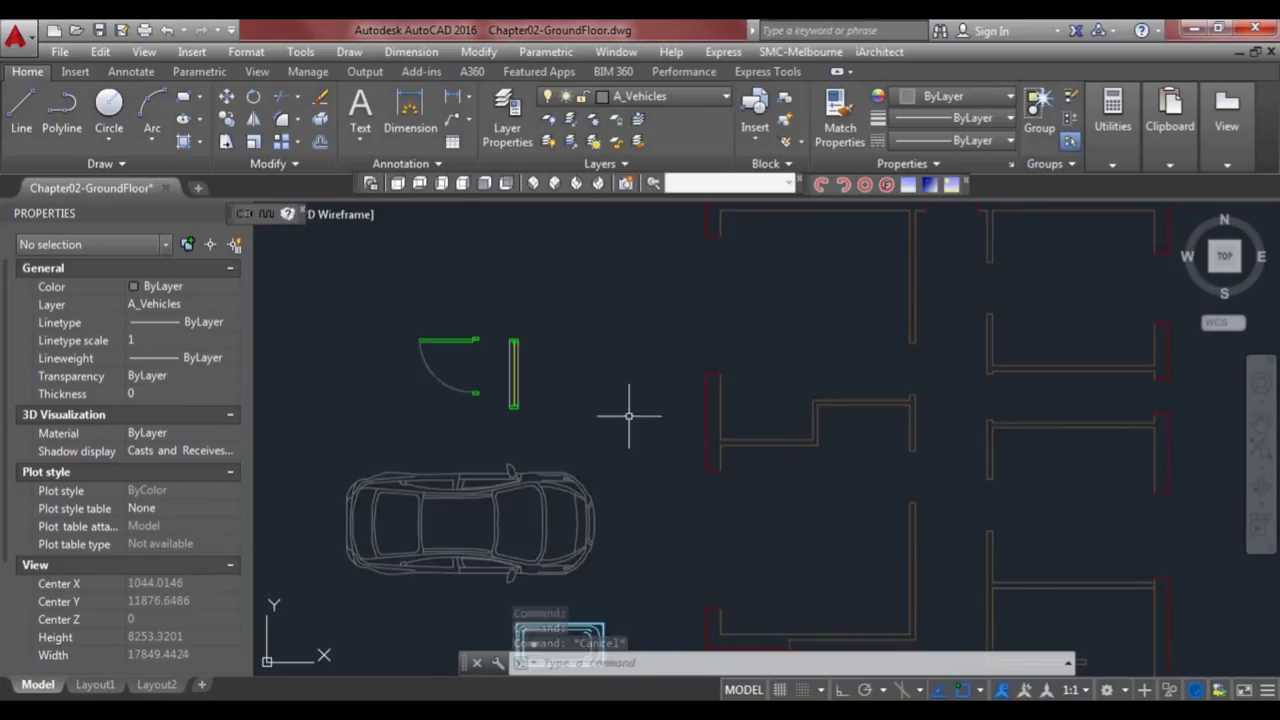
pyautogui.scroll(-1, 629, 418)
pyautogui.scroll(-2, 649, 430)
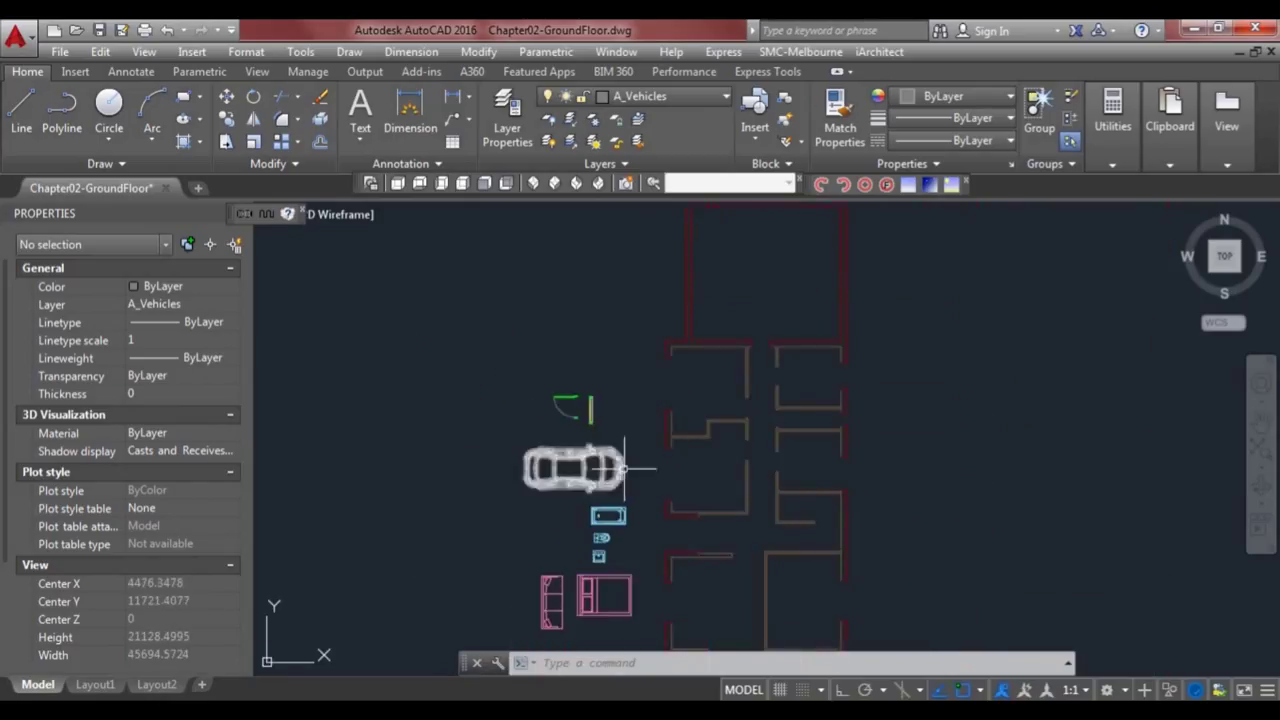
pyautogui.scroll(-1, 600, 415)
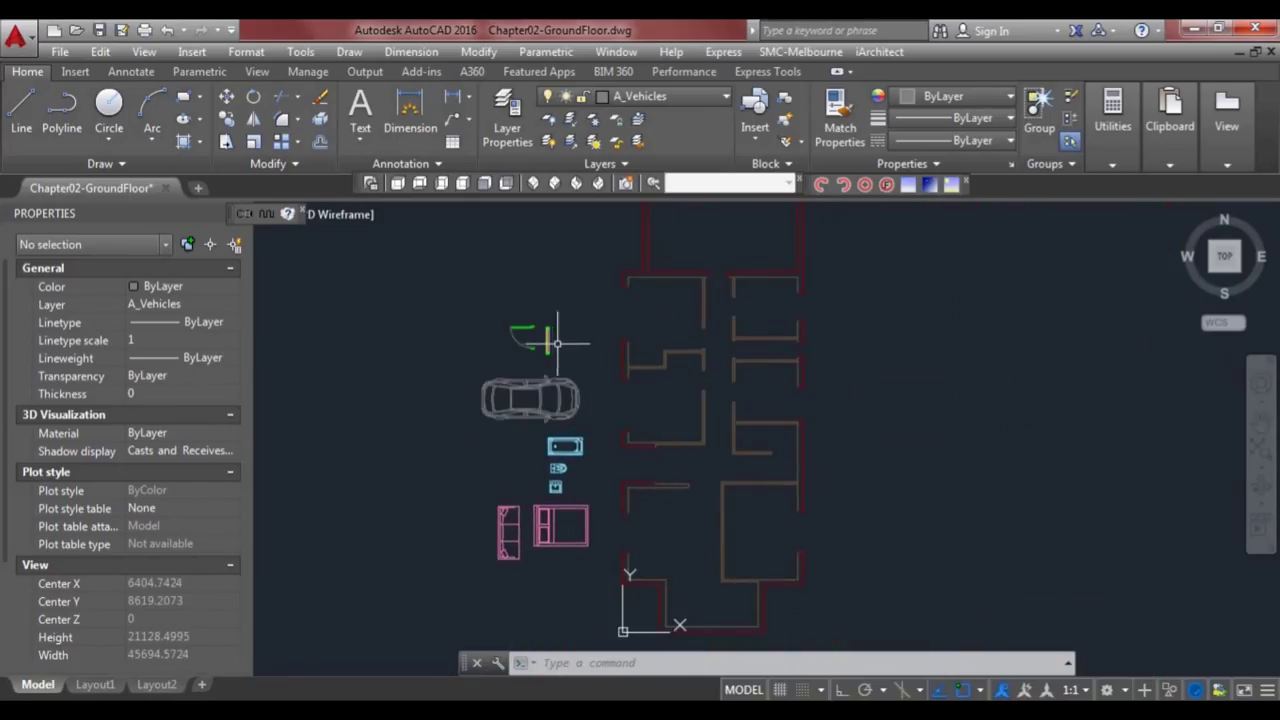
pyautogui.click(556, 343)
pyautogui.scroll(3, 554, 350)
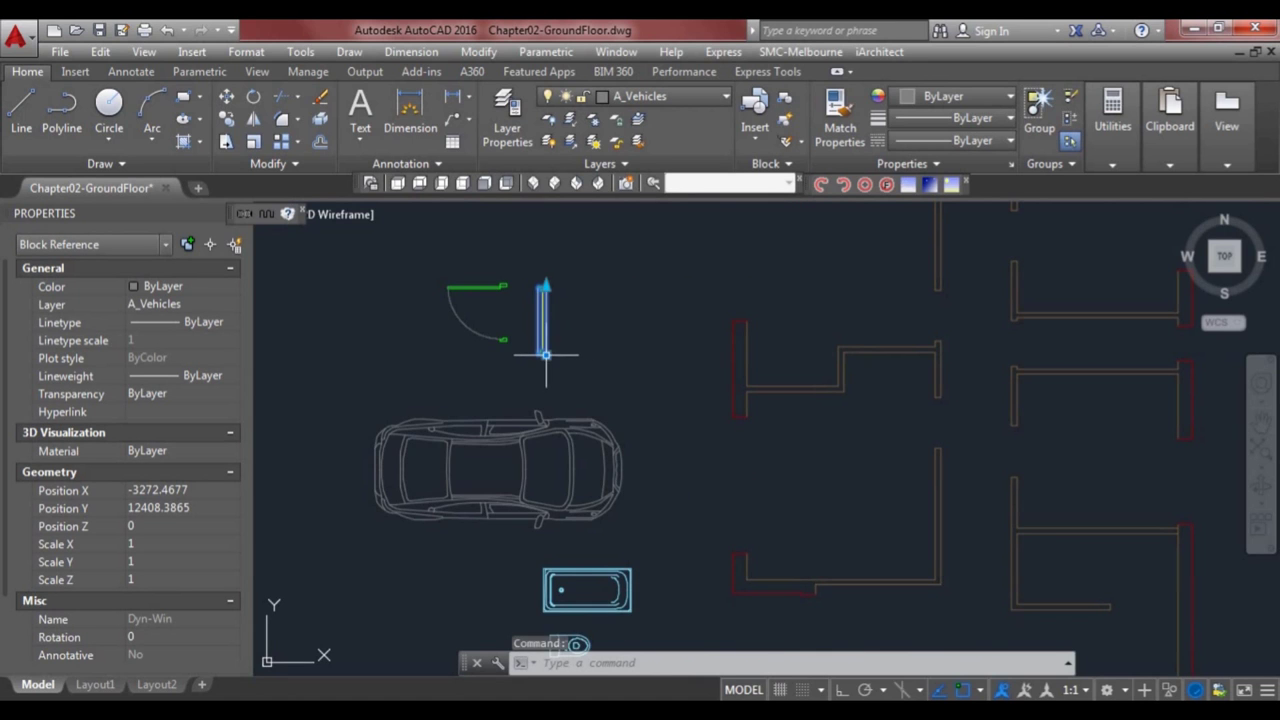
pyautogui.click(546, 353)
pyautogui.press('space')
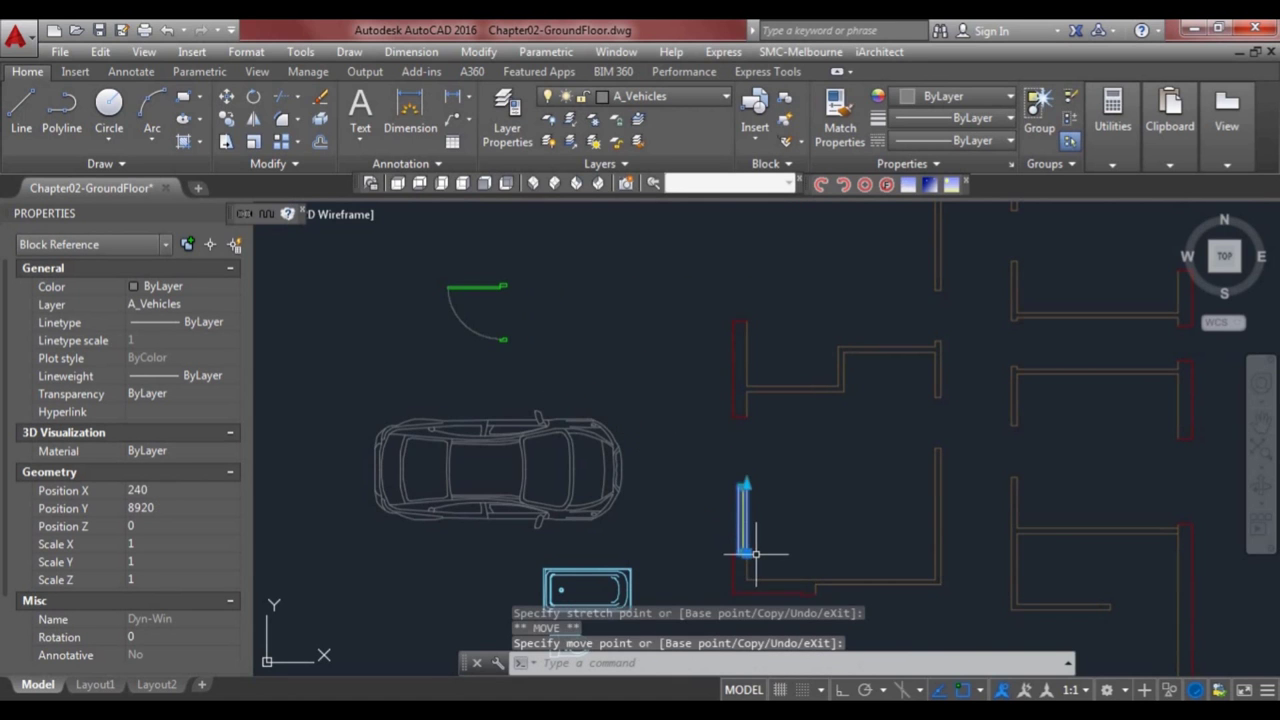
pyautogui.scroll(4, 756, 554)
pyautogui.press('Escape')
# - Stretch the placed window up to the upper end of the middle-left room's wall opening
pyautogui.scroll(-2, 770, 451)
pyautogui.moveTo(787, 421); pyautogui.dragTo(718, 458, button='middle')
pyautogui.click(700, 469)
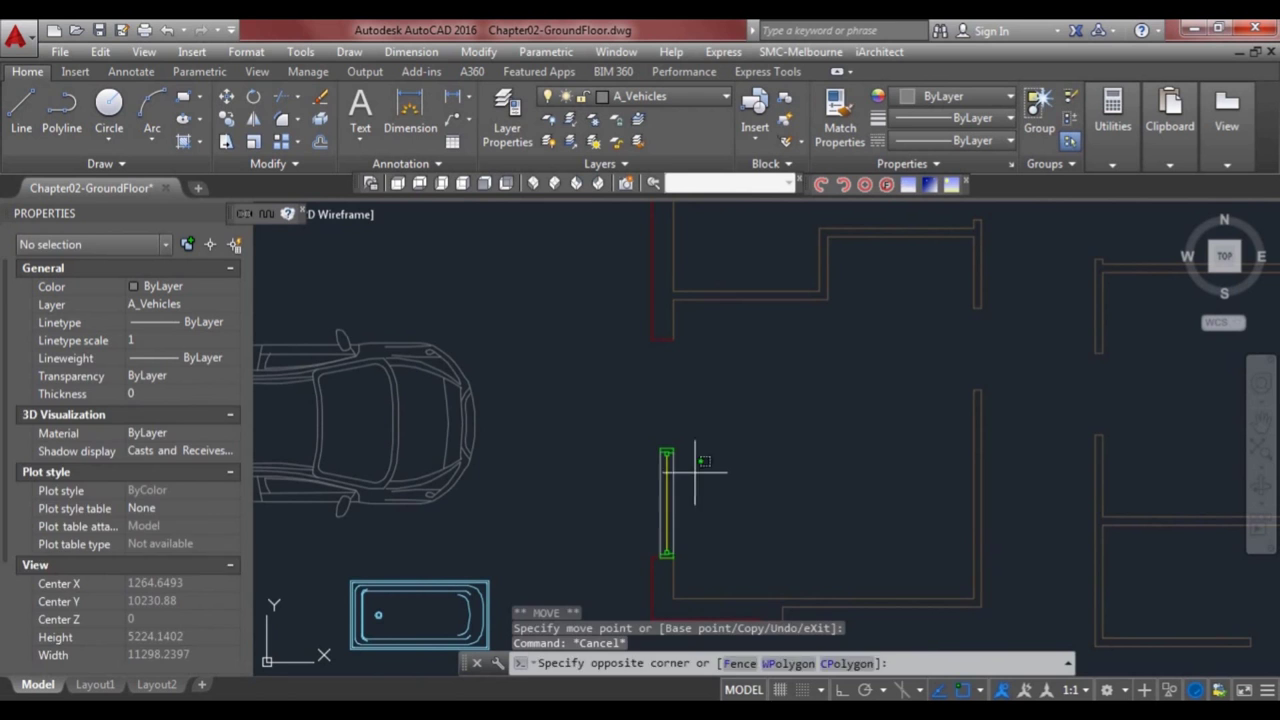
pyautogui.click(675, 458)
pyautogui.click(668, 455)
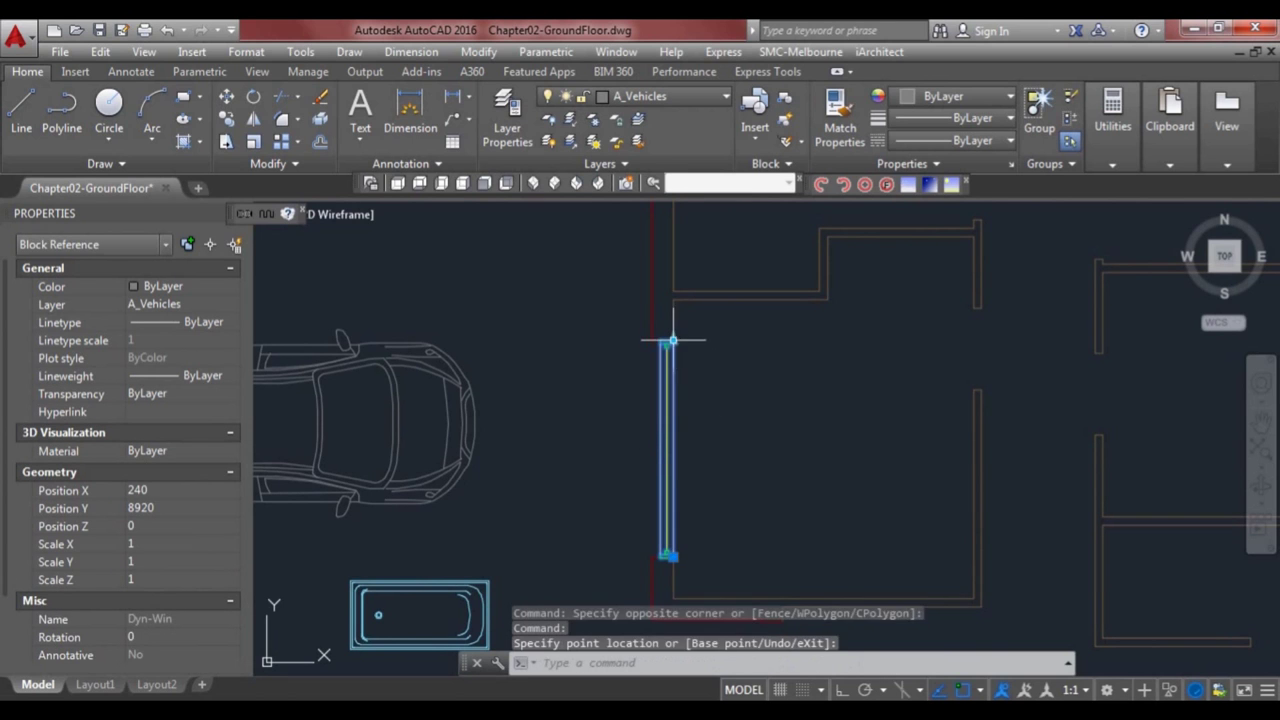
pyautogui.press('Escape')
# - Copy the stretched window to the lower end of the exterior wall opening in the left room above
pyautogui.scroll(-2, 737, 466)
pyautogui.click(740, 470)
pyautogui.click(680, 480)
pyautogui.click(698, 524)
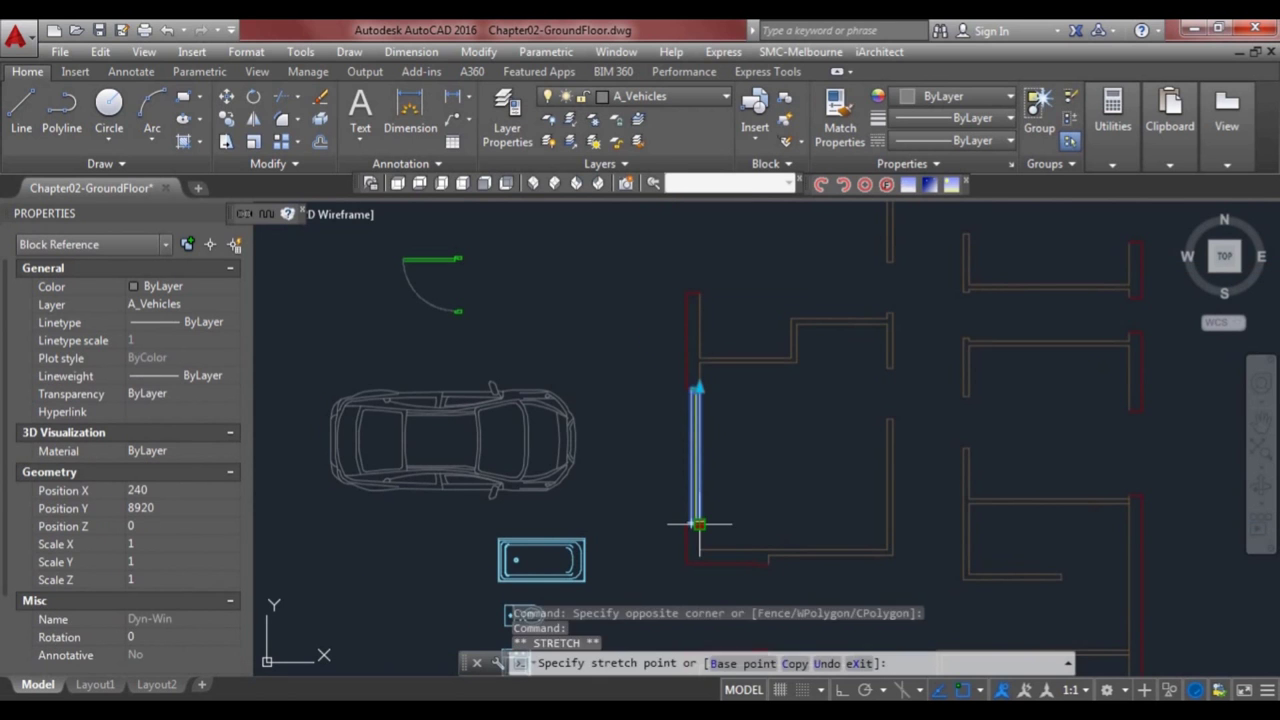
pyautogui.press('space')
pyautogui.write('c')
pyautogui.press('Return')
pyautogui.moveTo(714, 334); pyautogui.dragTo(706, 434, button='middle')
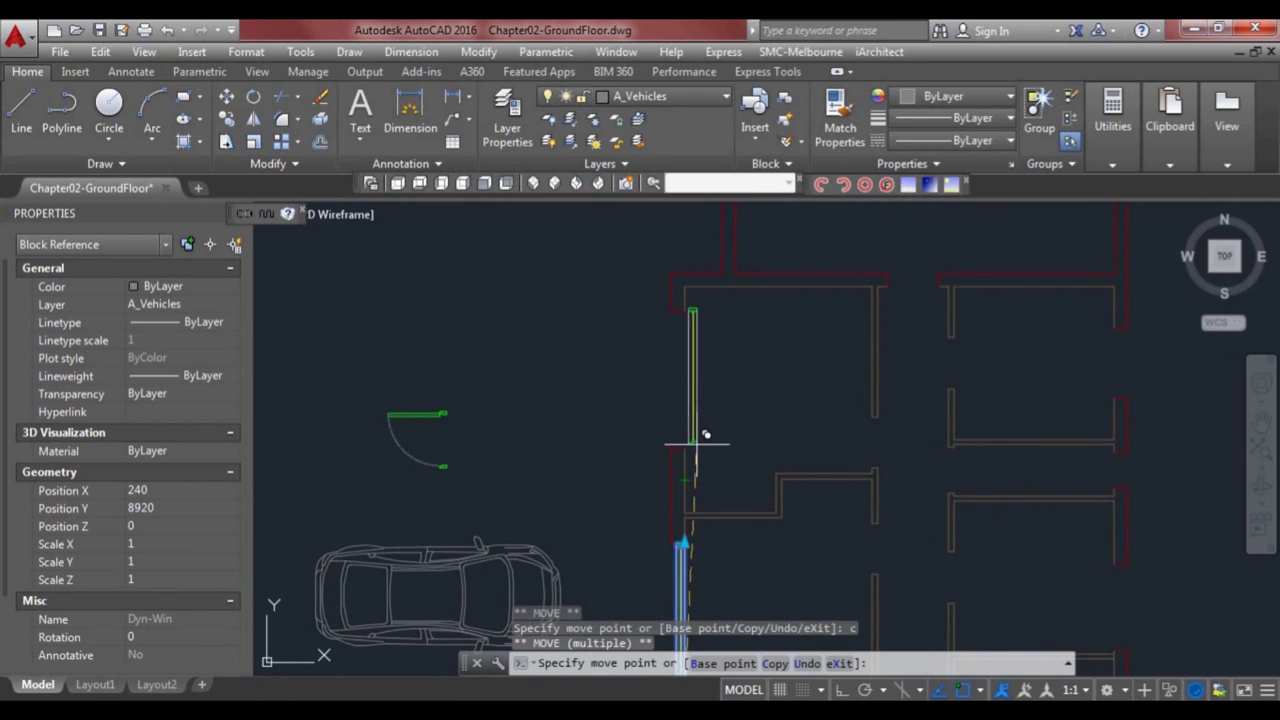
pyautogui.click(684, 440)
pyautogui.press('Escape')
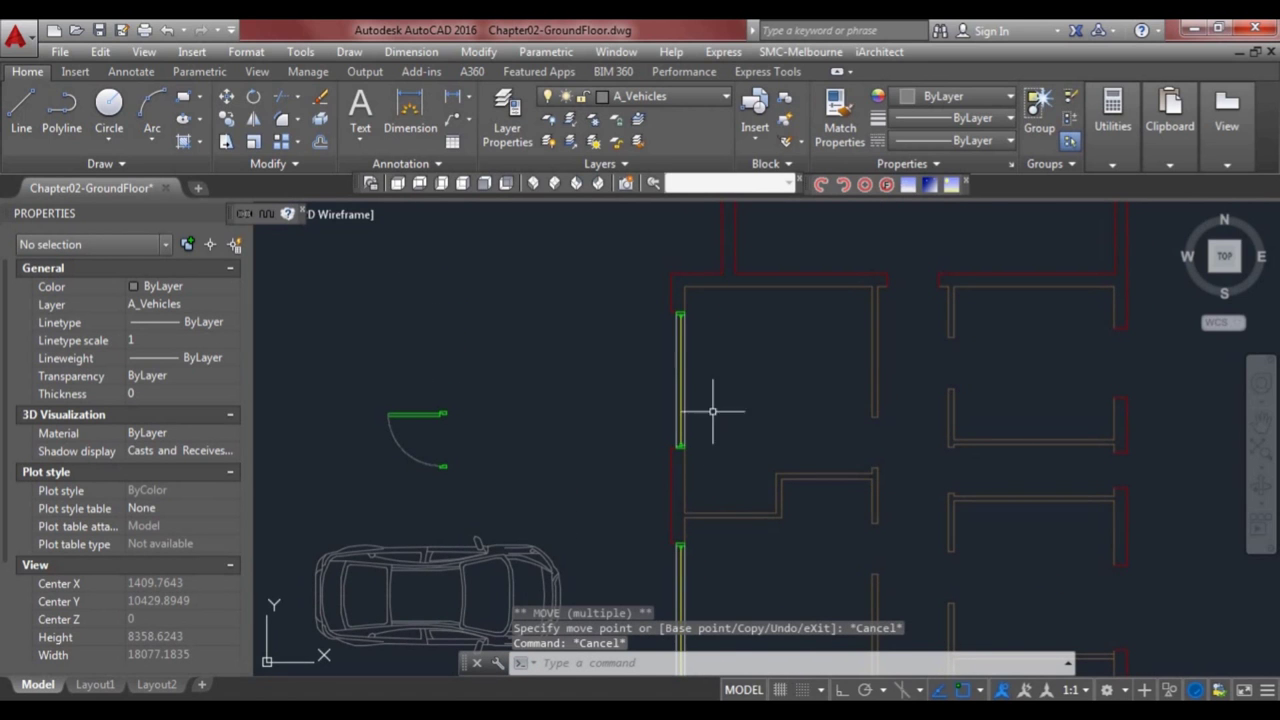
# - Copy the upper-left room's window down to the lower end of the lower-left room's exterior wall opening
pyautogui.scroll(-3, 711, 440)
pyautogui.click(686, 325)
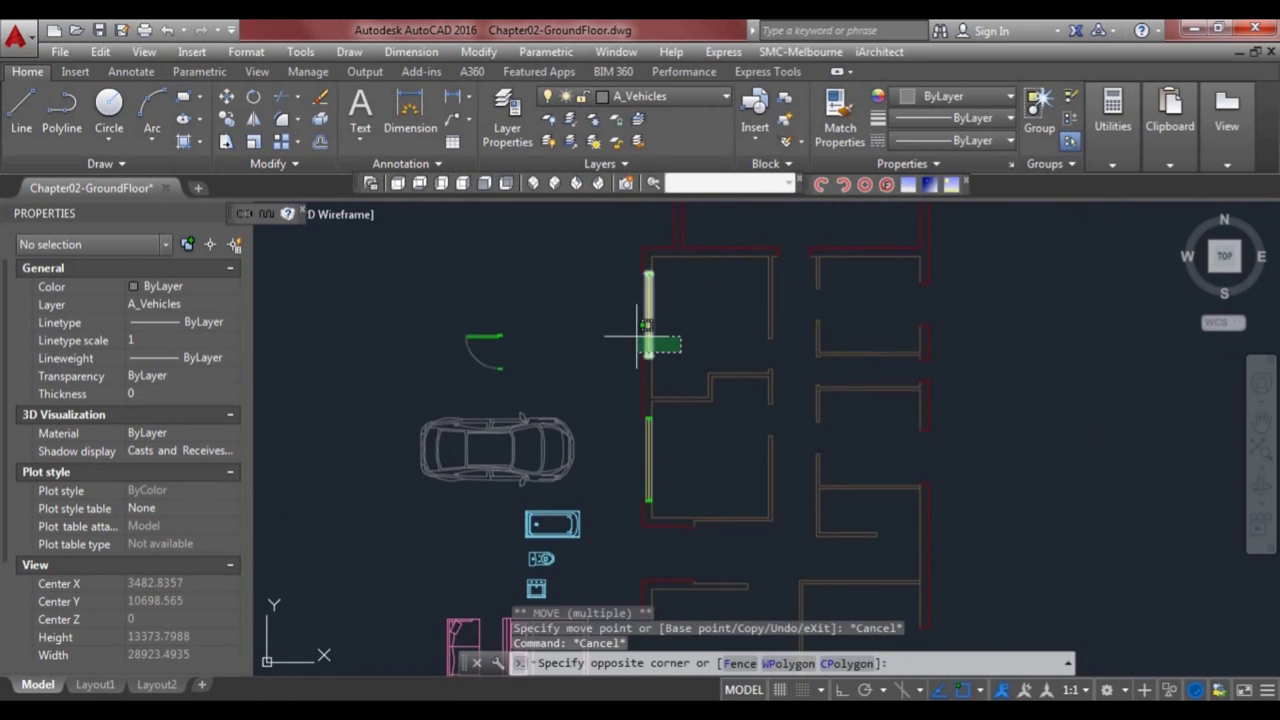
pyautogui.click(651, 357)
pyautogui.click(651, 357)
pyautogui.press('space')
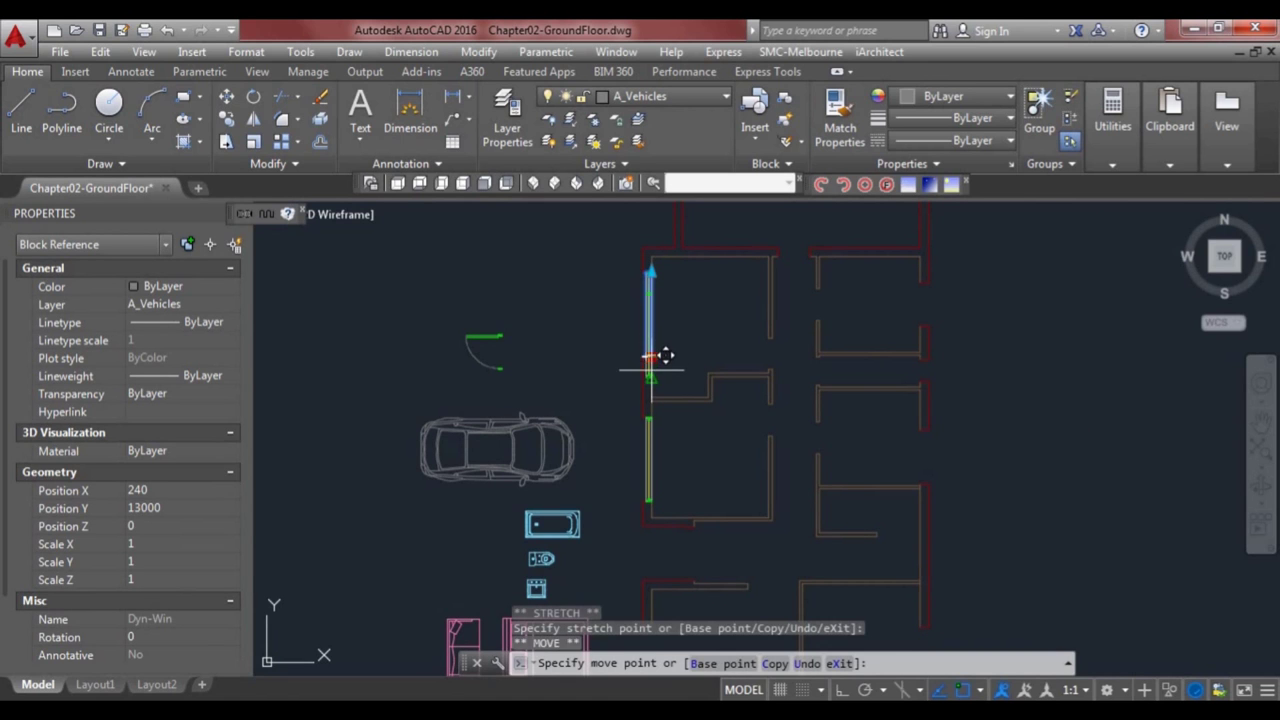
pyautogui.write('c')
pyautogui.press('Return')
pyautogui.moveTo(669, 624); pyautogui.dragTo(670, 419, button='middle')
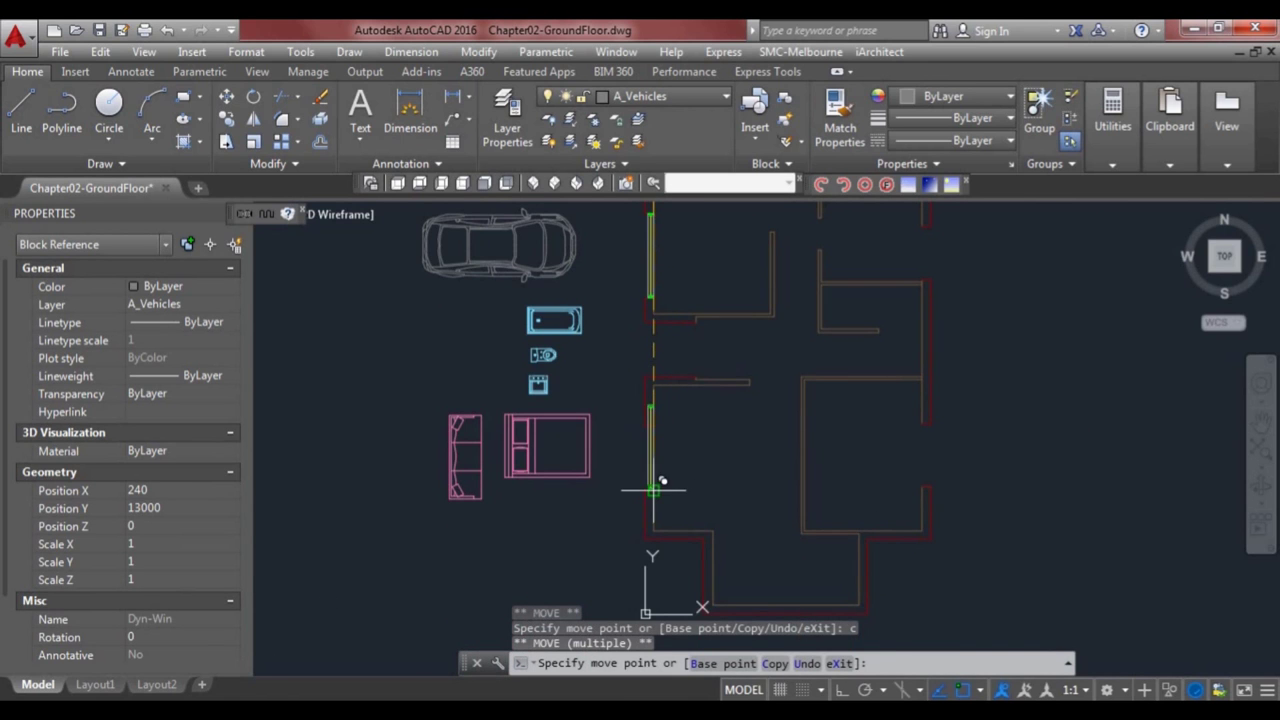
pyautogui.click(653, 490)
pyautogui.press('Escape')
pyautogui.press('Escape')
# - Shorten the lower-left room's window to fit the upper end of its wall opening
pyautogui.click(676, 476)
pyautogui.click(648, 456)
pyautogui.click(652, 405)
pyautogui.click(652, 405)
pyautogui.scroll(2, 656, 436)
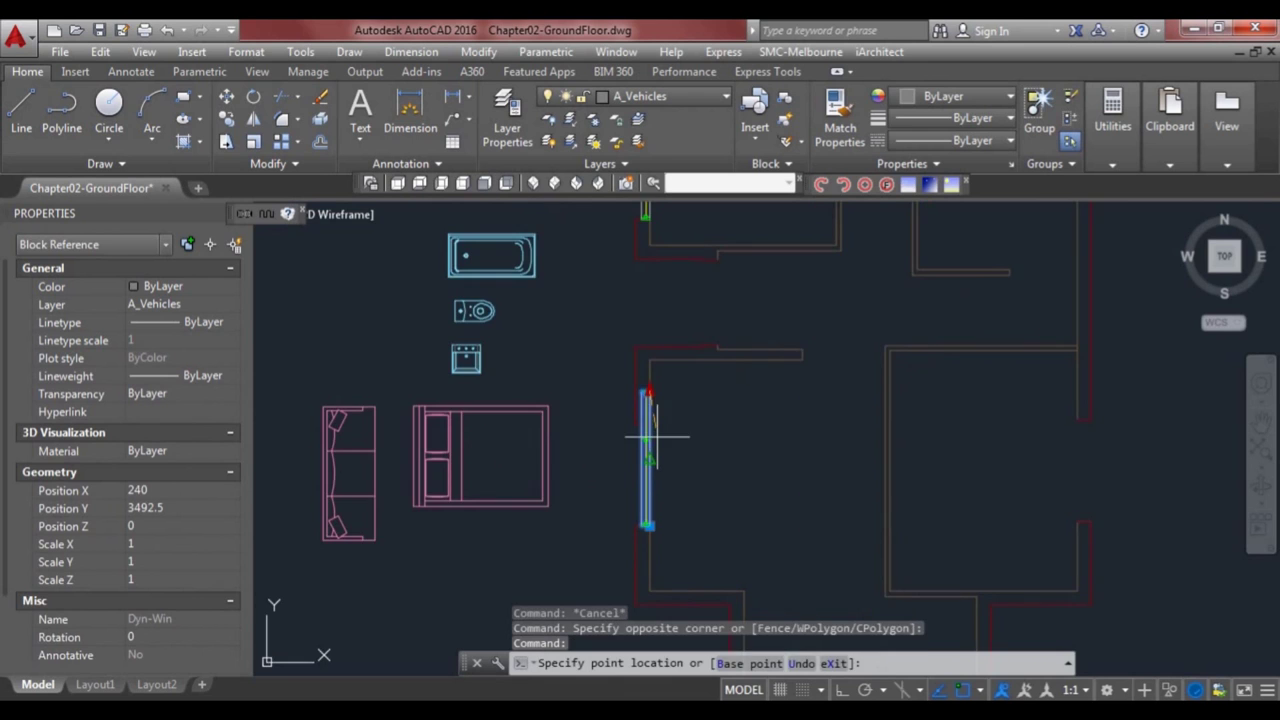
pyautogui.click(655, 429)
# - Copy the lower-left room's window across to the opening in the lower-right room's exterior wall
pyautogui.scroll(-1, 666, 448)
pyautogui.moveTo(686, 500); pyautogui.dragTo(625, 404, button='middle')
pyautogui.scroll(-1, 625, 404)
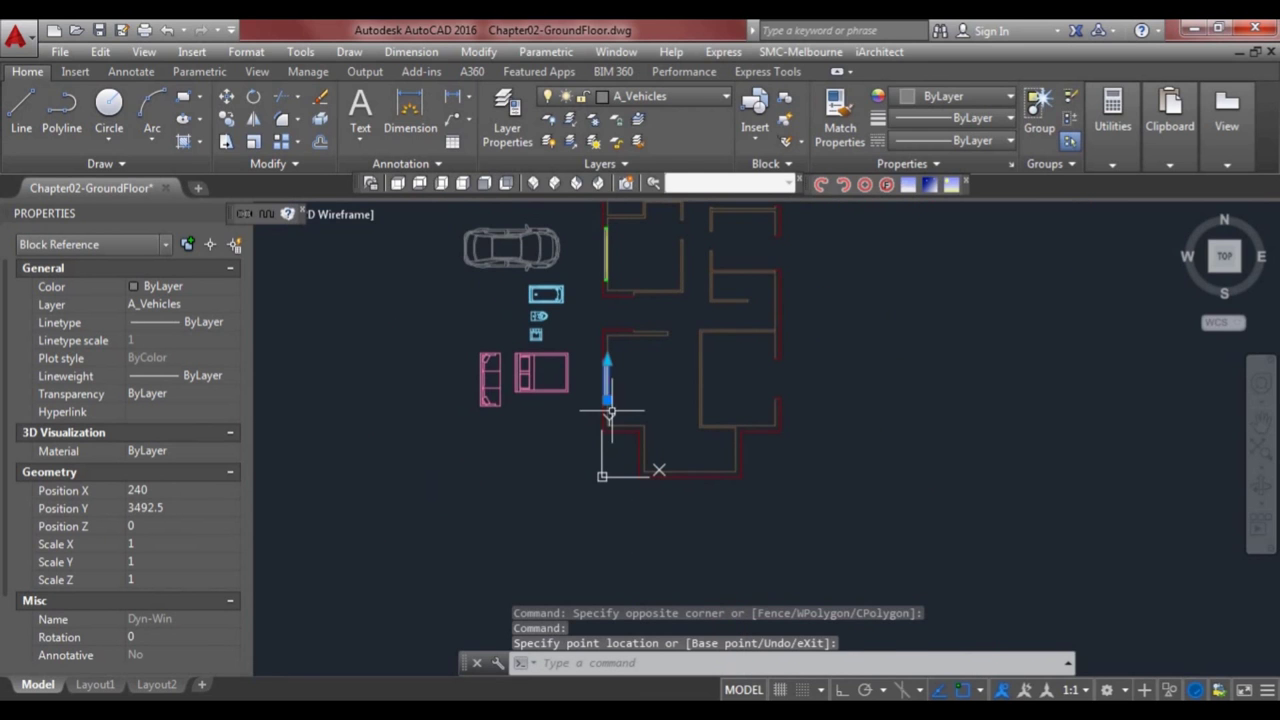
pyautogui.press('space')
pyautogui.press('space')
pyautogui.write('c')
pyautogui.press('Return')
pyautogui.scroll(3, 800, 385)
pyautogui.click(737, 408)
pyautogui.press('Escape')
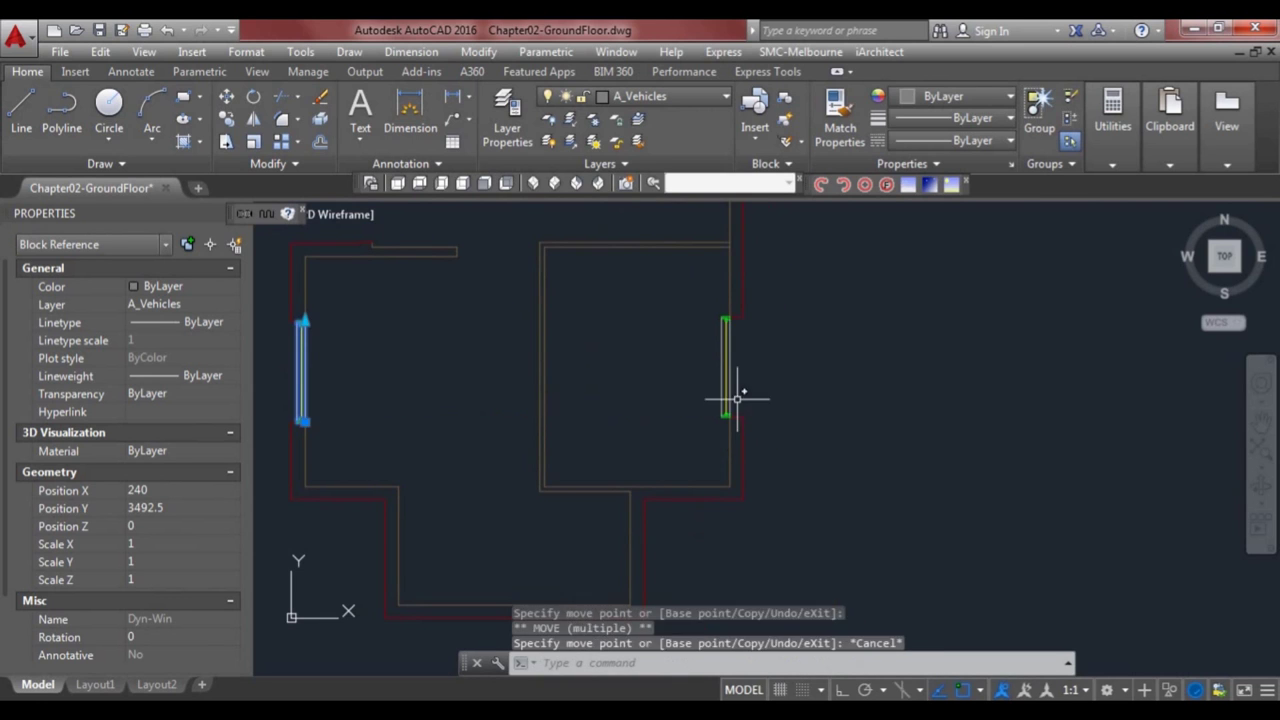
pyautogui.press('Escape')
pyautogui.press('Escape')
# - Mirror the lower-right room's window about a vertical axis through its lower inner corner, with Ortho on, so it sits inside the wall thickness
pyautogui.scroll(2, 740, 392)
pyautogui.moveTo(747, 390); pyautogui.dragTo(709, 469, button='middle')
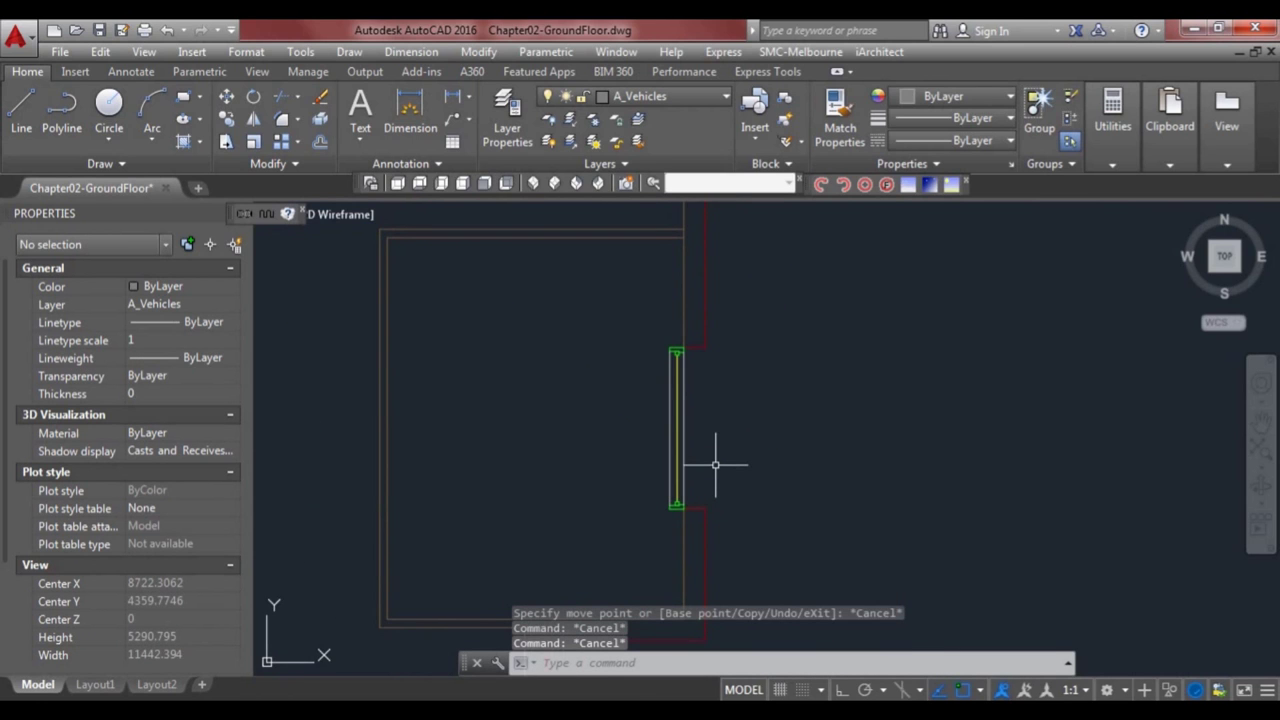
pyautogui.click(706, 487)
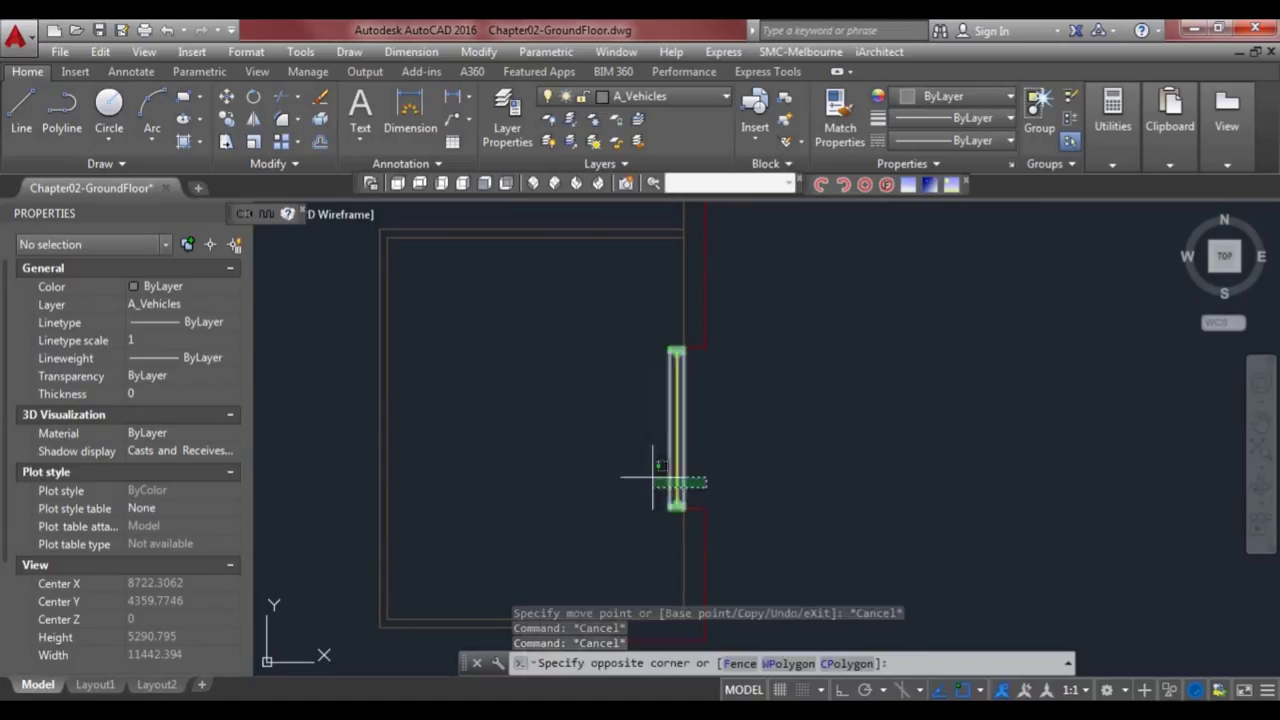
pyautogui.click(658, 472)
pyautogui.scroll(2, 695, 479)
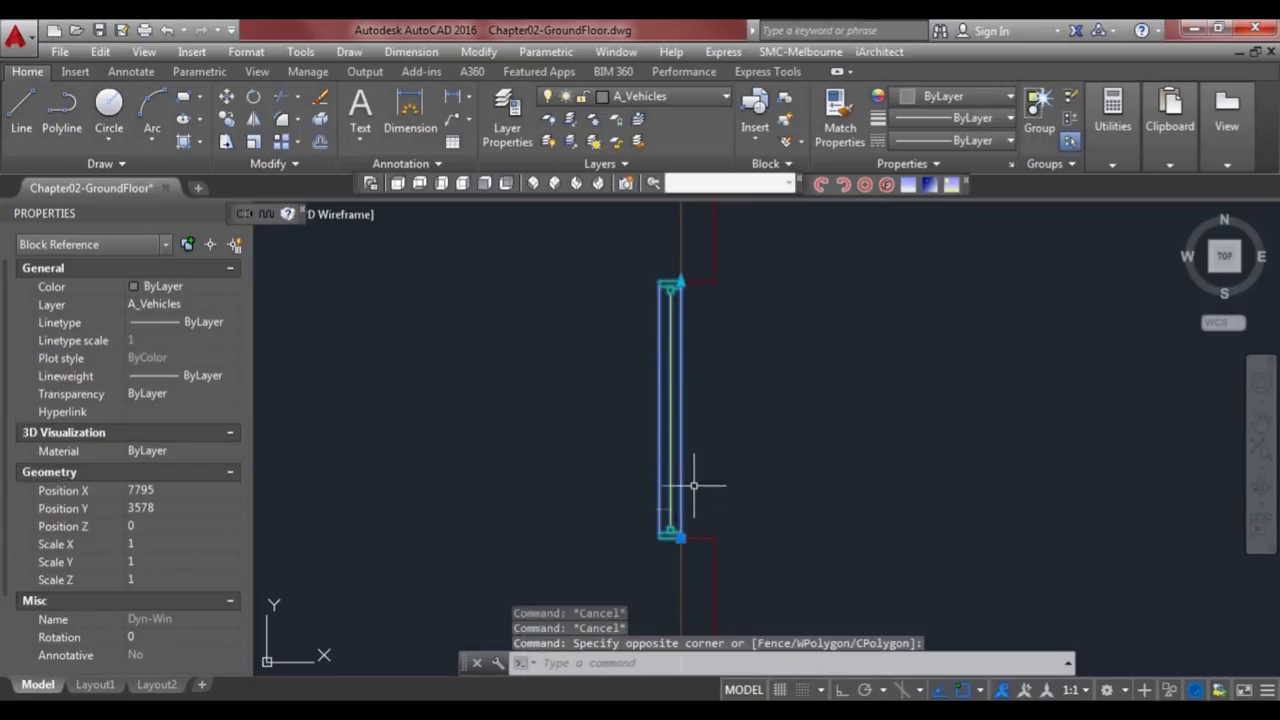
pyautogui.click(680, 538)
pyautogui.press('space')
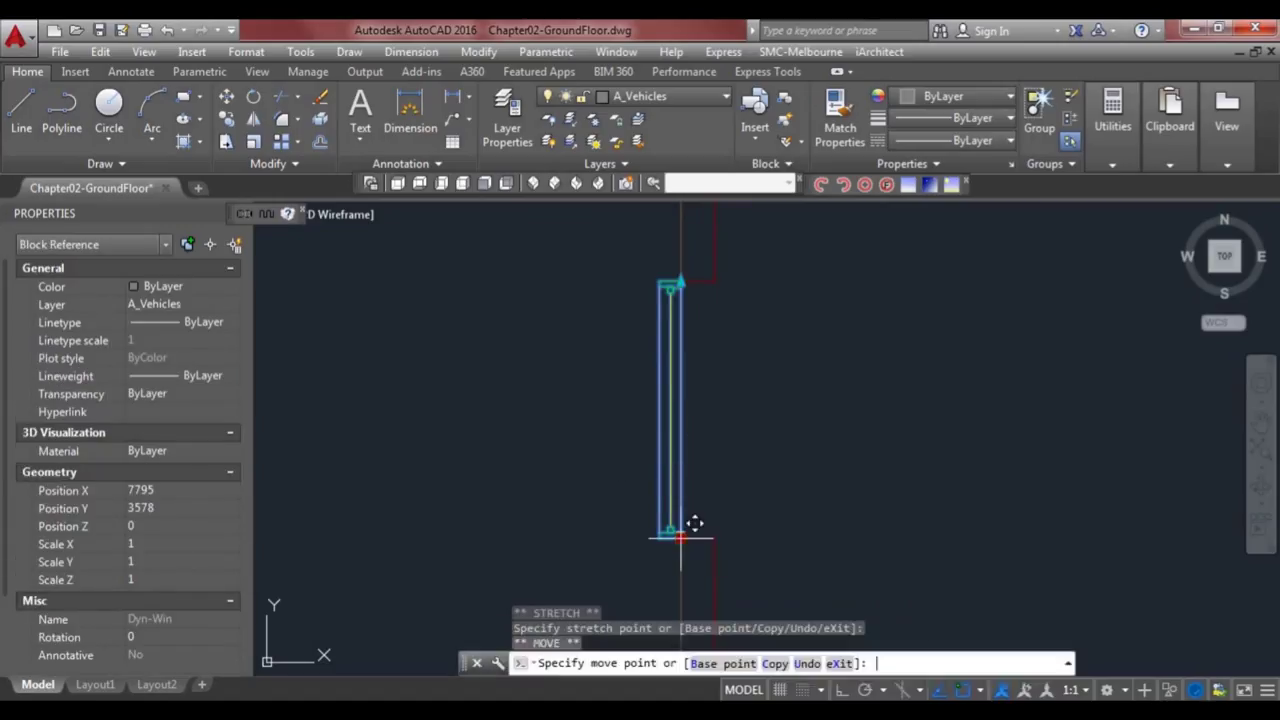
pyautogui.press('space')
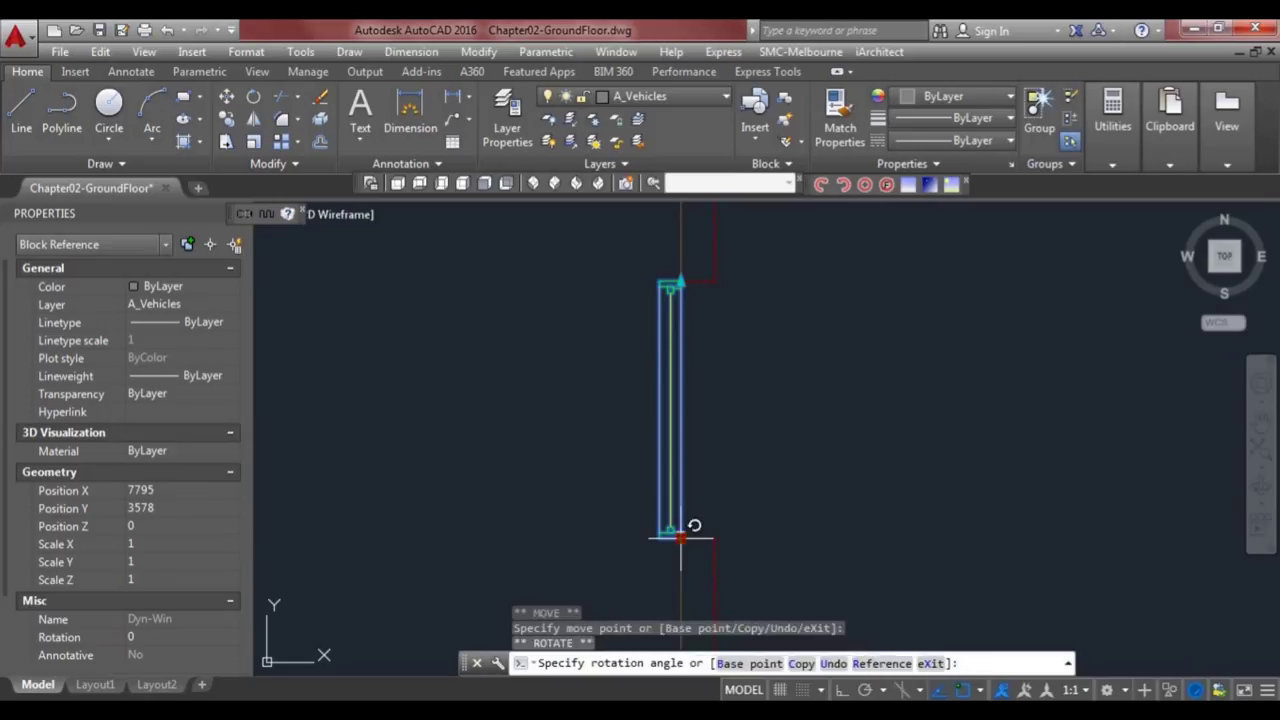
pyautogui.press('space')
pyautogui.press('space')
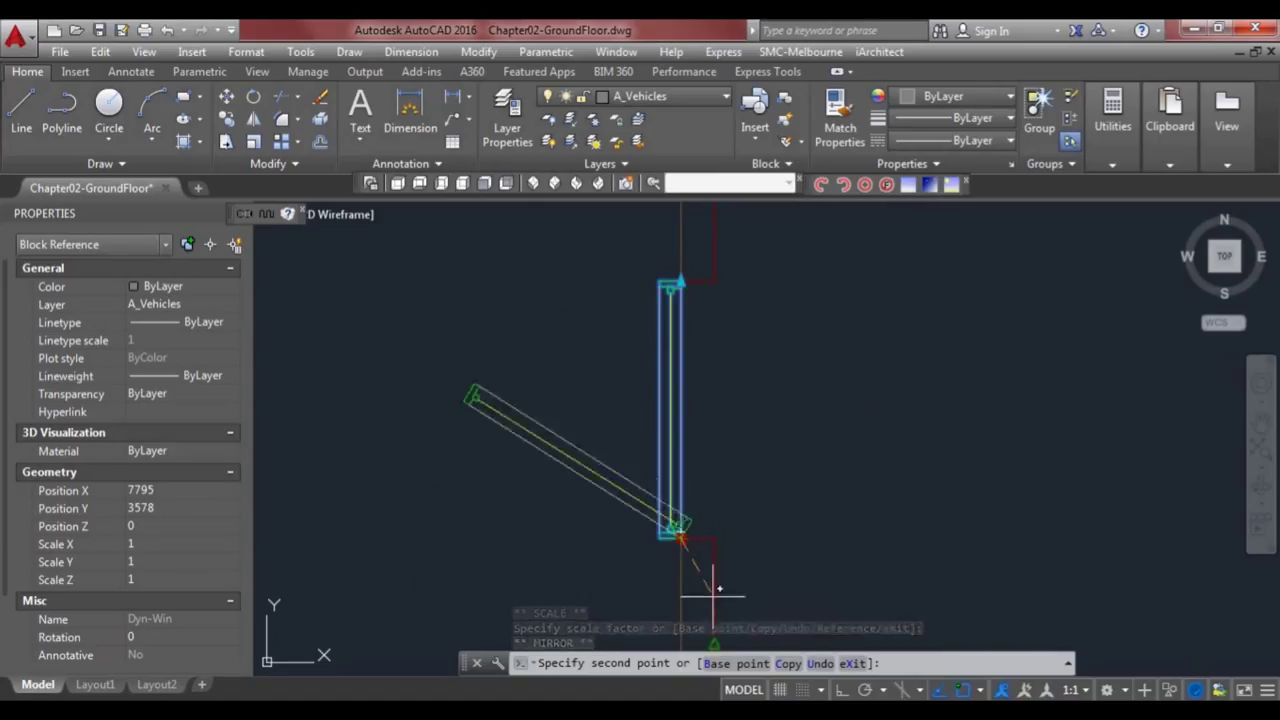
pyautogui.press('F8')
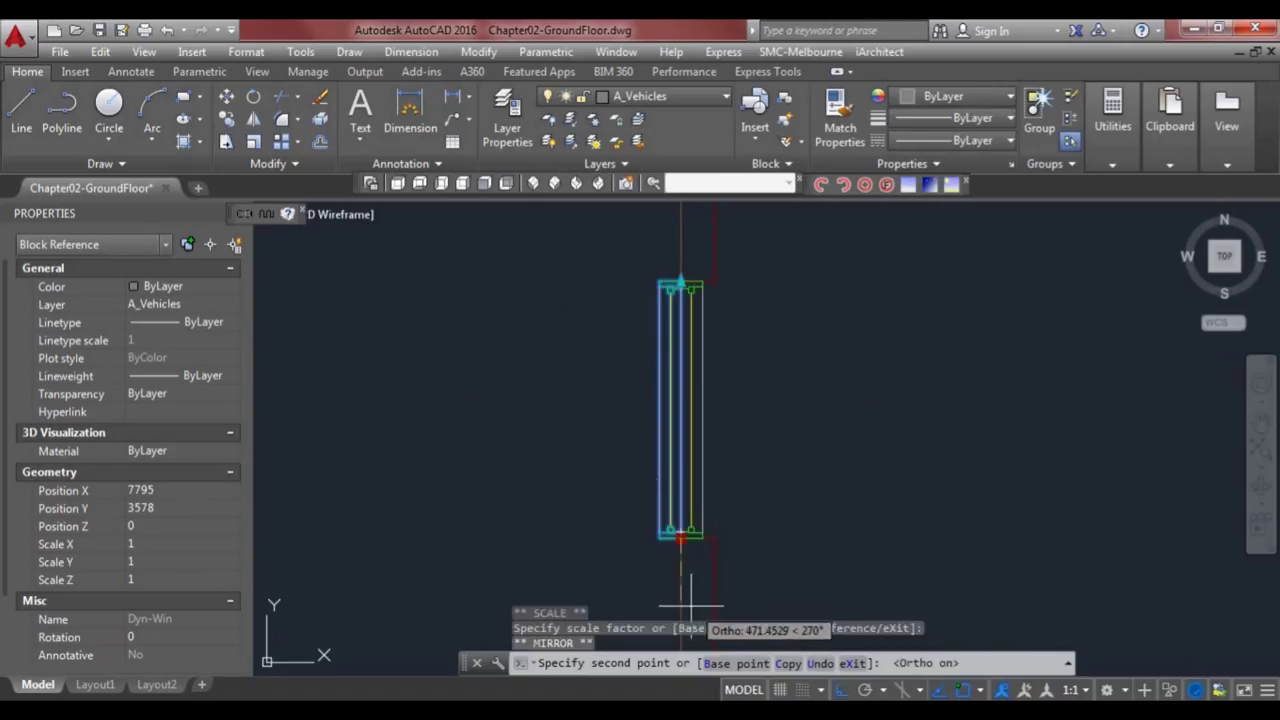
pyautogui.click(624, 598)
pyautogui.press('Escape')
# - Copy the mirrored window up to the next opening in the right exterior wall and shorten the copy to fit
pyautogui.scroll(-5, 751, 523)
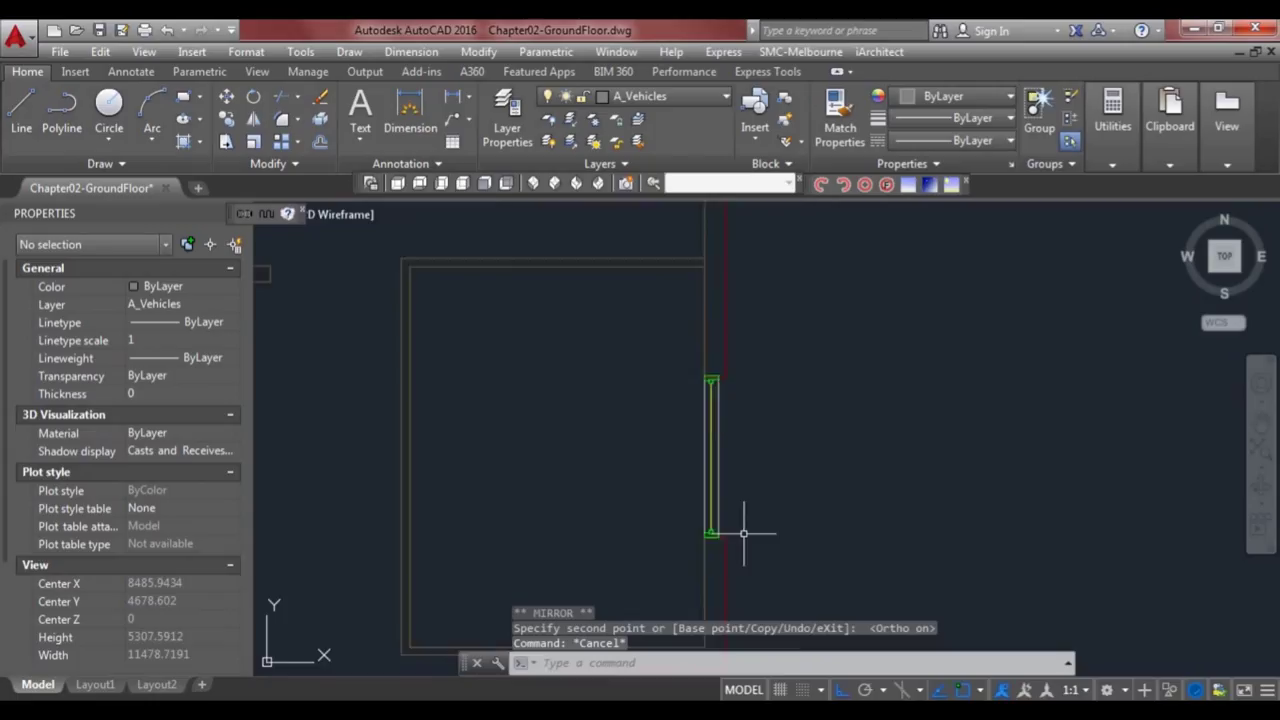
pyautogui.moveTo(766, 486); pyautogui.dragTo(737, 542, button='middle')
pyautogui.click(706, 531)
pyautogui.click(690, 590)
pyautogui.click(686, 604)
pyautogui.press('space')
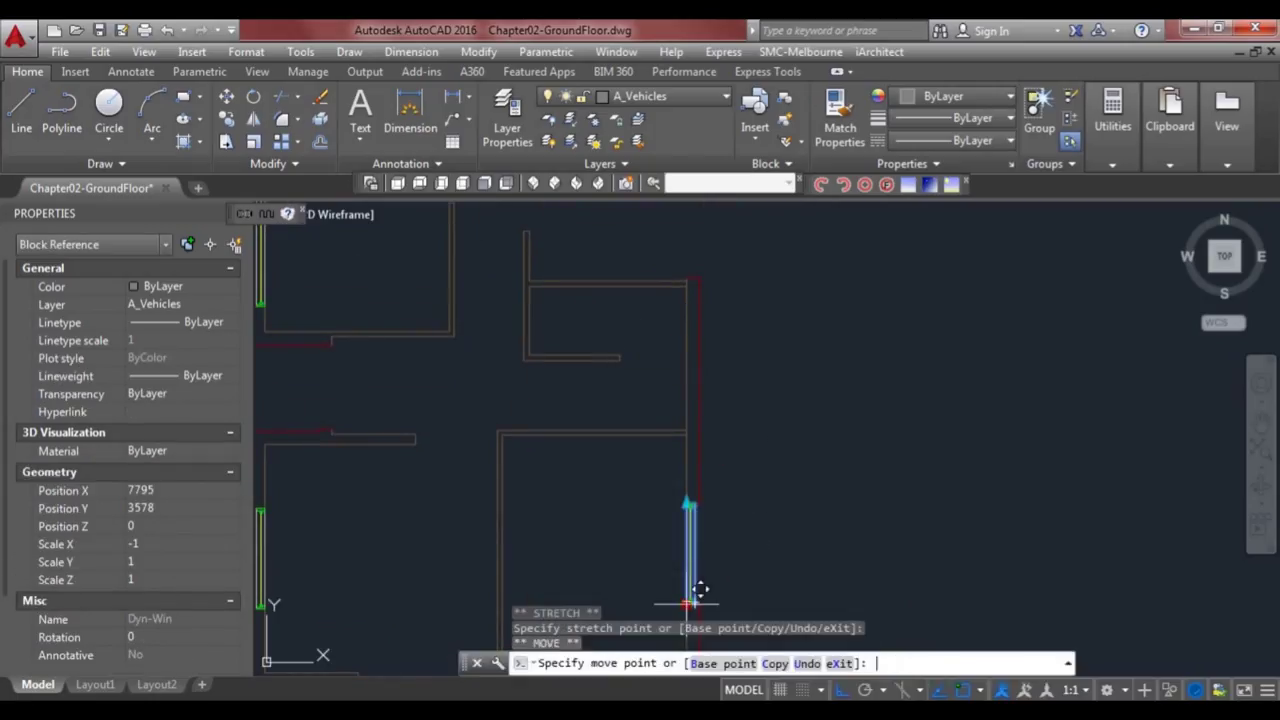
pyautogui.write('c')
pyautogui.press('Return')
pyautogui.moveTo(727, 392); pyautogui.dragTo(722, 553, button='middle')
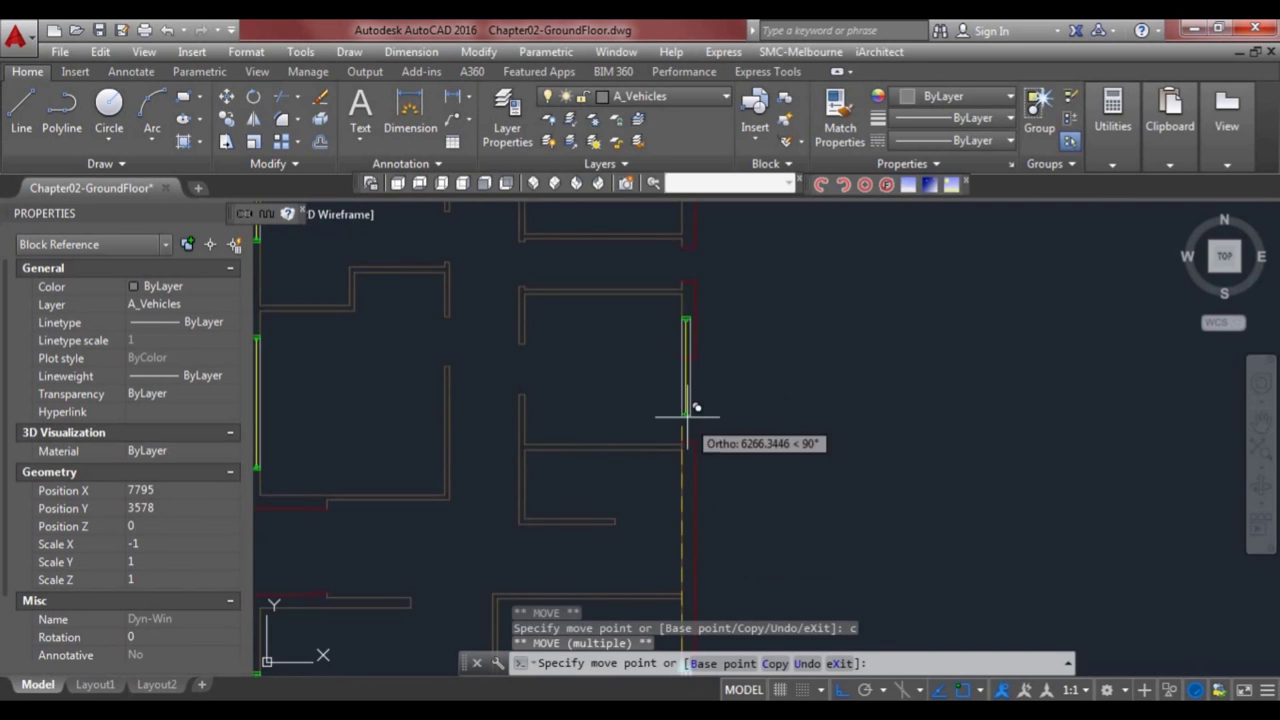
pyautogui.click(684, 435)
pyautogui.press('Escape')
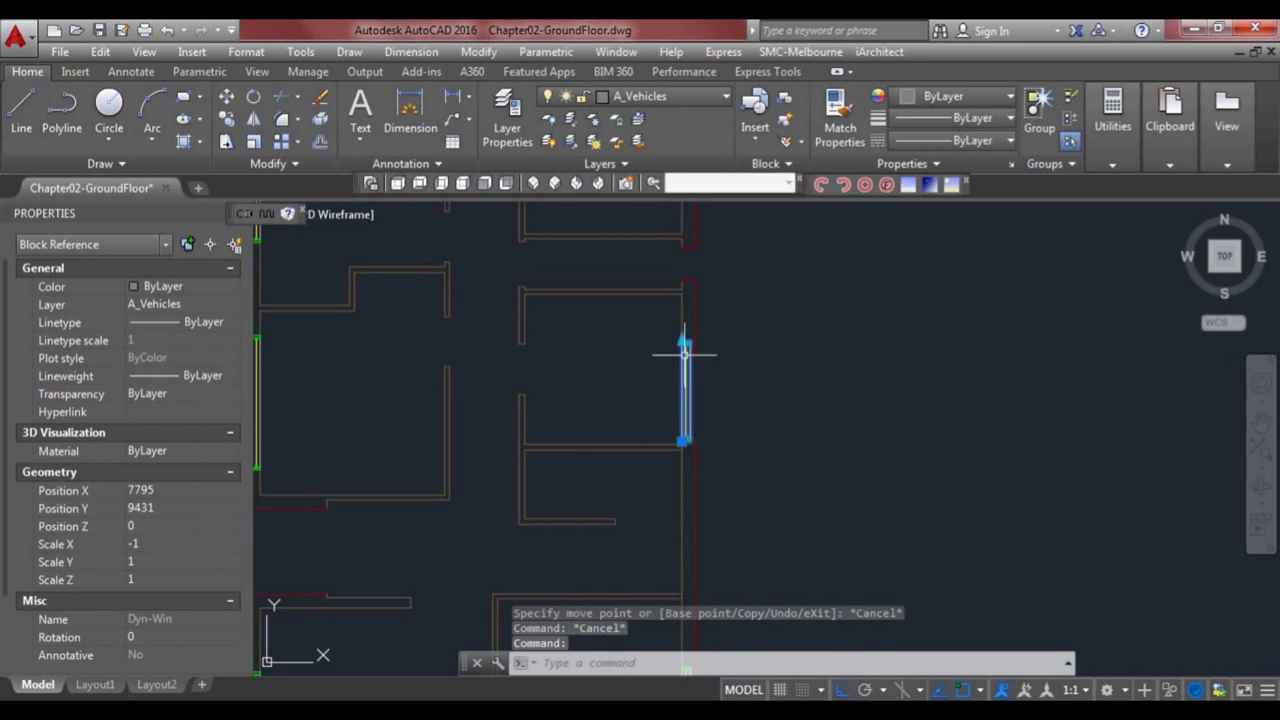
pyautogui.scroll(4, 683, 350)
pyautogui.click(680, 341)
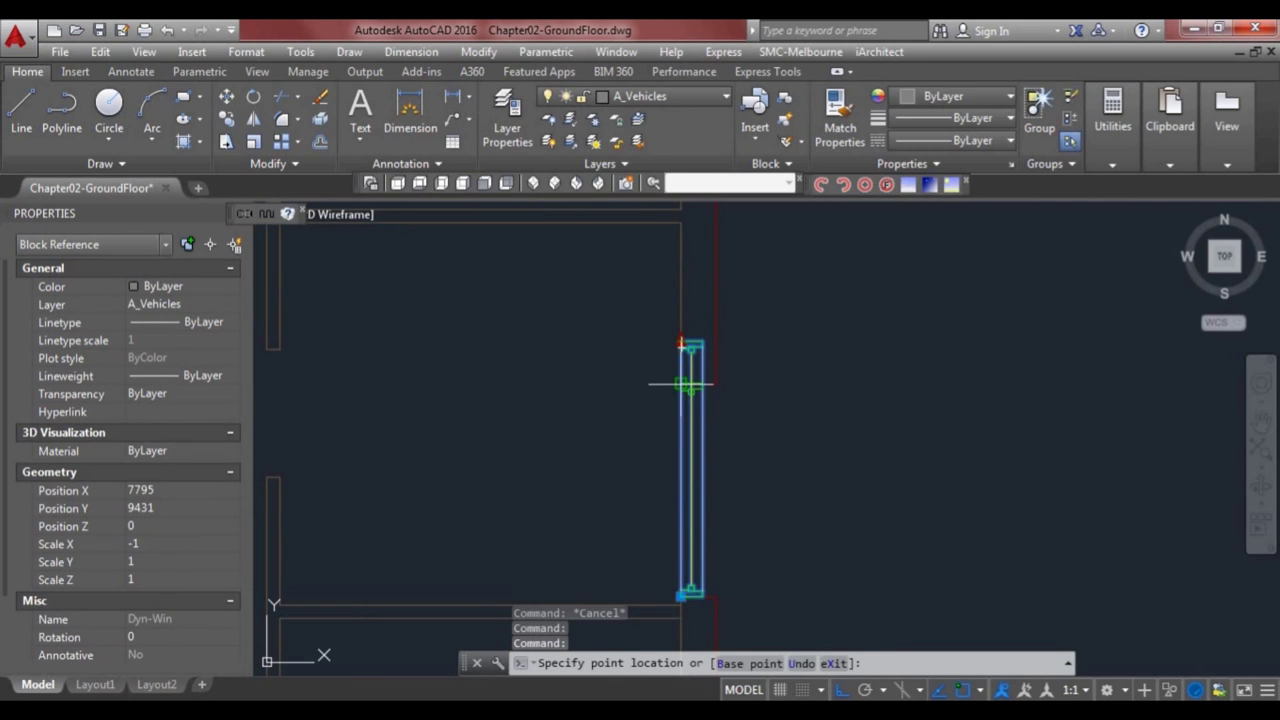
# - Copy the shortened window up to the two remaining openings in the right exterior wall, placing each at the opening's lower end
pyautogui.click(680, 596)
pyautogui.press('space')
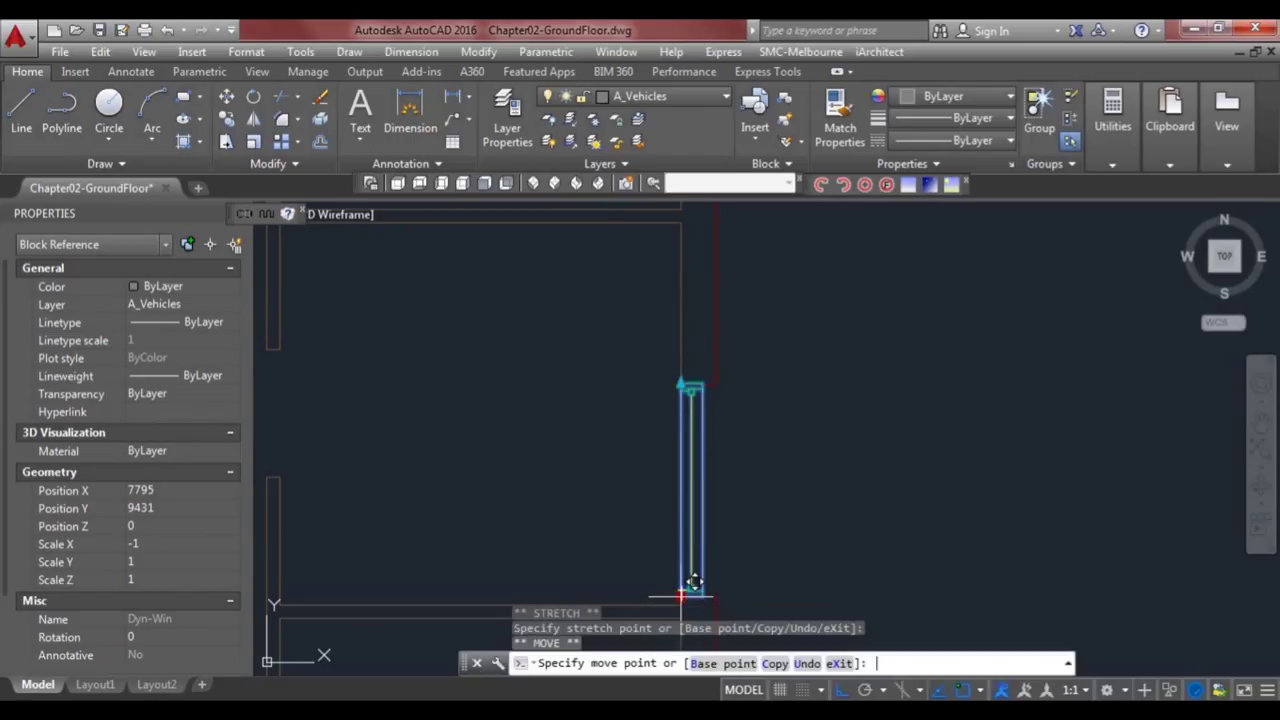
pyautogui.press('Return')
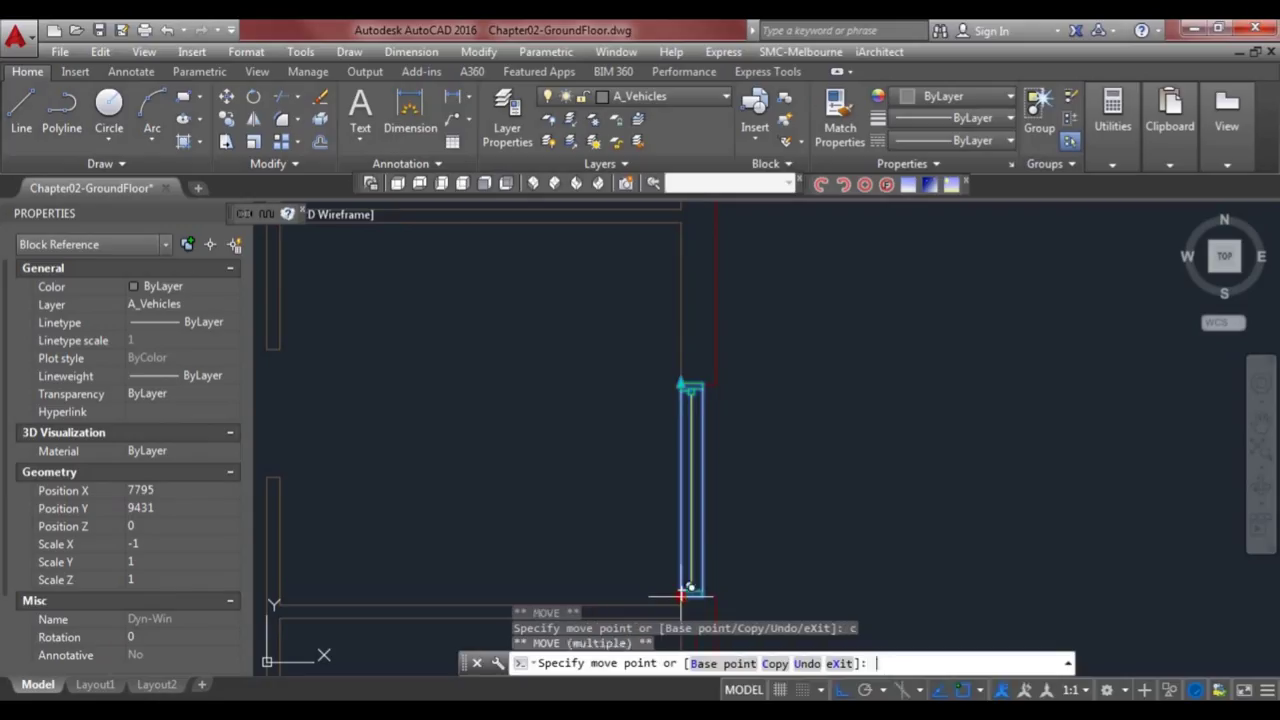
pyautogui.scroll(-3, 734, 362)
pyautogui.moveTo(736, 356); pyautogui.dragTo(698, 492, button='middle')
pyautogui.scroll(1, 690, 450)
pyautogui.click(671, 436)
pyautogui.moveTo(716, 341); pyautogui.dragTo(702, 498, button='middle')
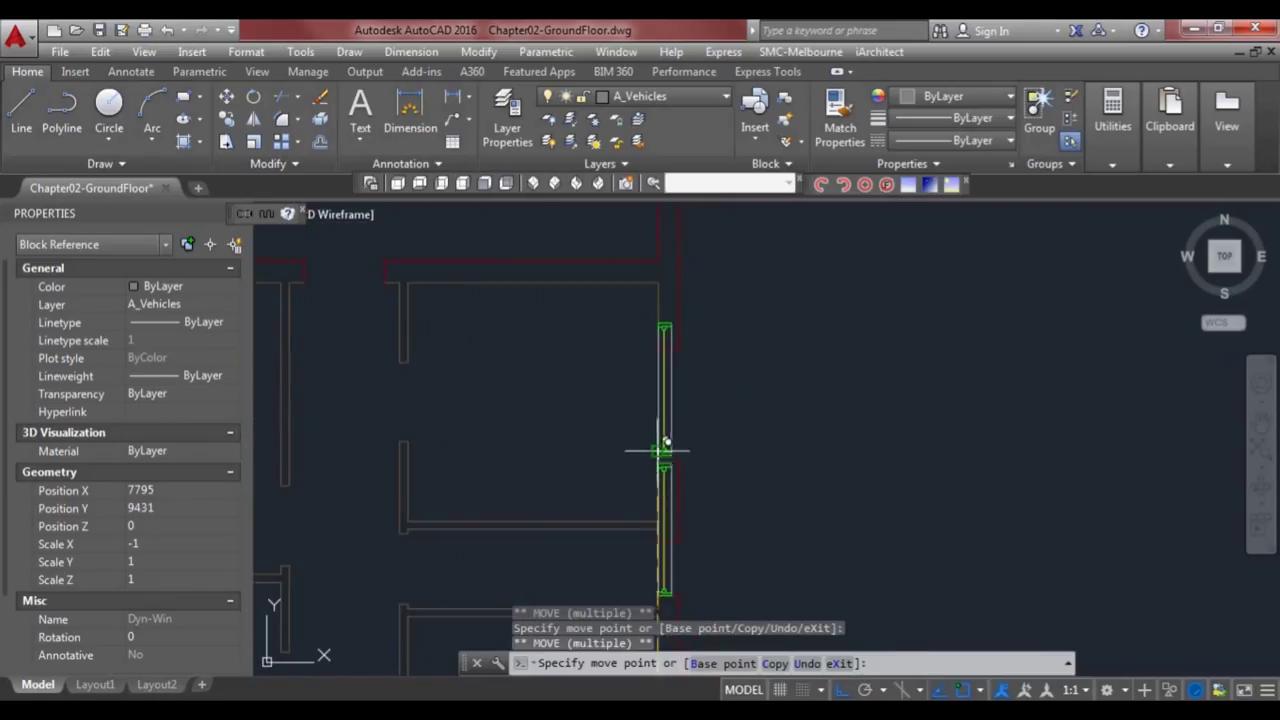
pyautogui.press('Escape')
# - Shorten the two upper window copies to reach the upper ends of their wall openings
pyautogui.click(658, 323)
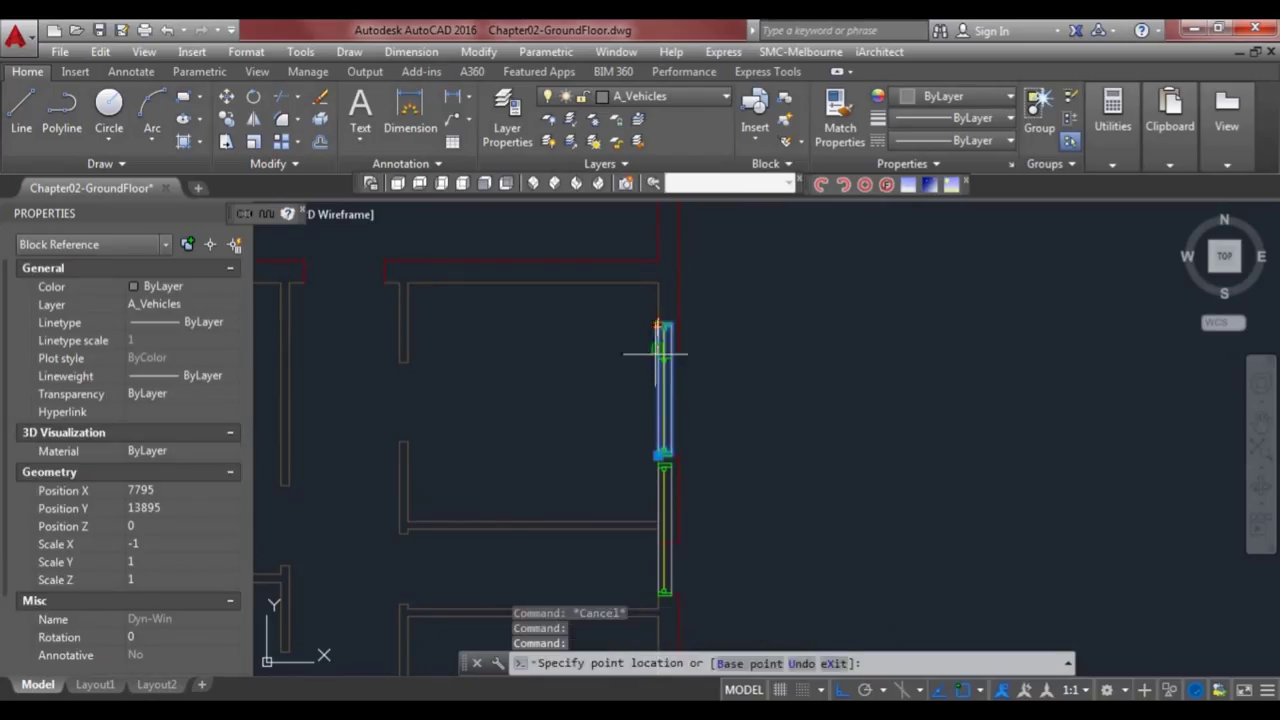
pyautogui.click(657, 349)
pyautogui.click(668, 493)
pyautogui.click(658, 462)
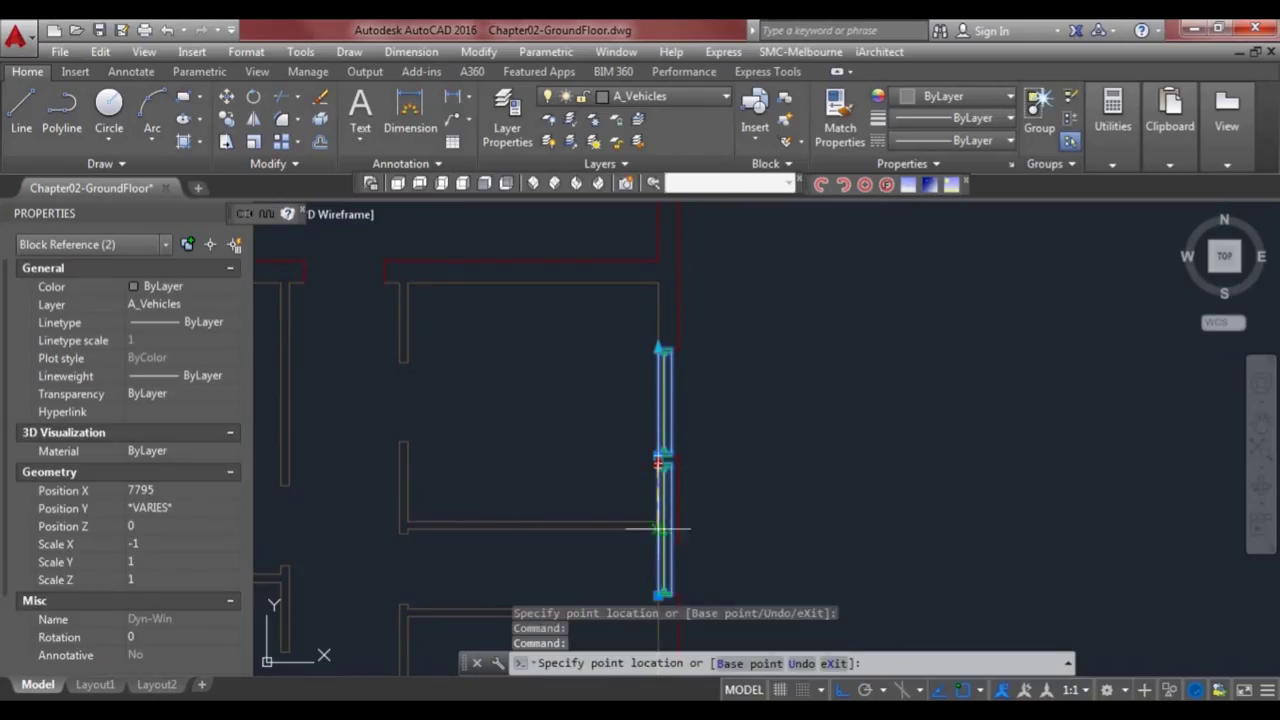
pyautogui.press('Escape')
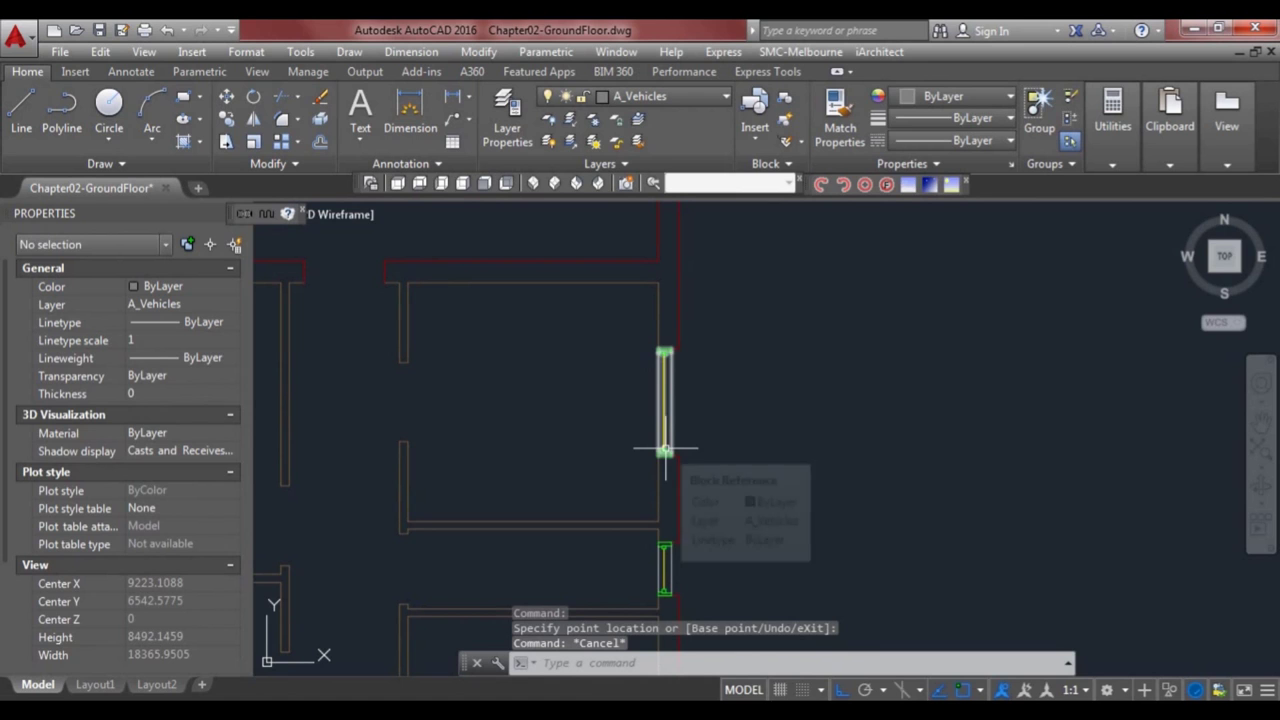
# - Move the uppermost window of the right exterior wall horizontally inward, using its lower inner corner as the base point
pyautogui.click(694, 405)
pyautogui.click(655, 387)
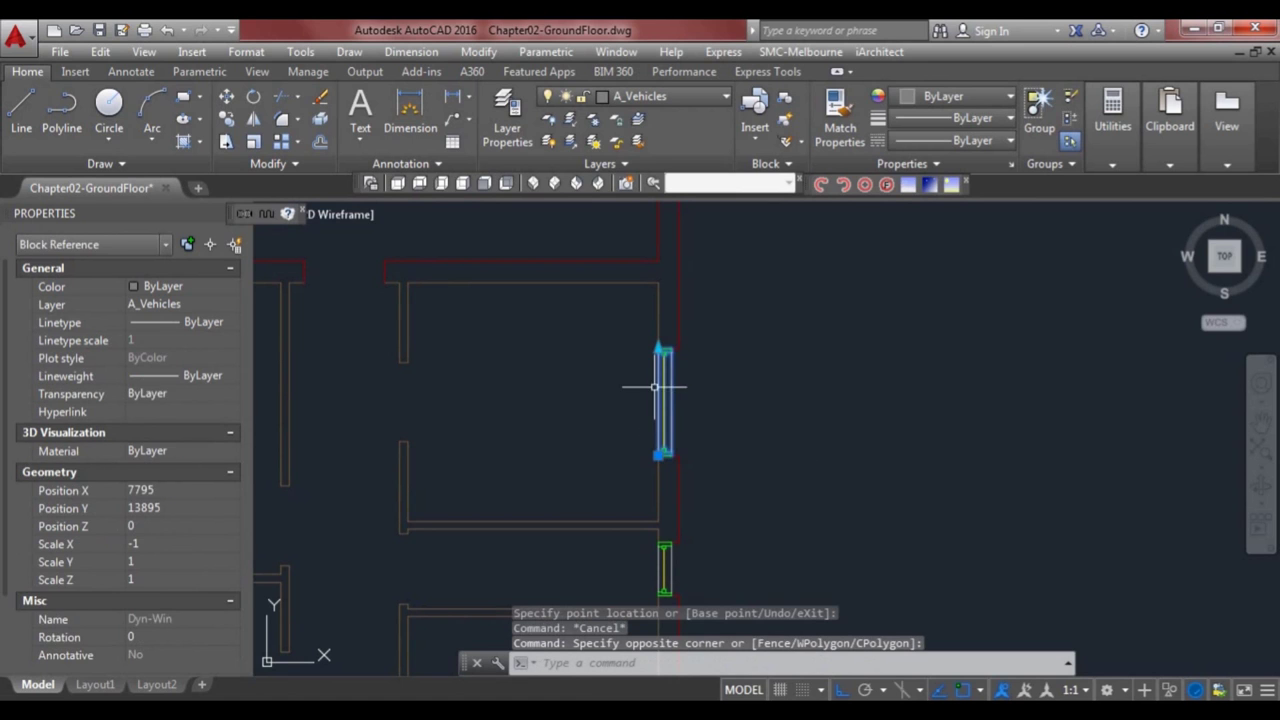
pyautogui.scroll(-2, 673, 433)
pyautogui.click(667, 446)
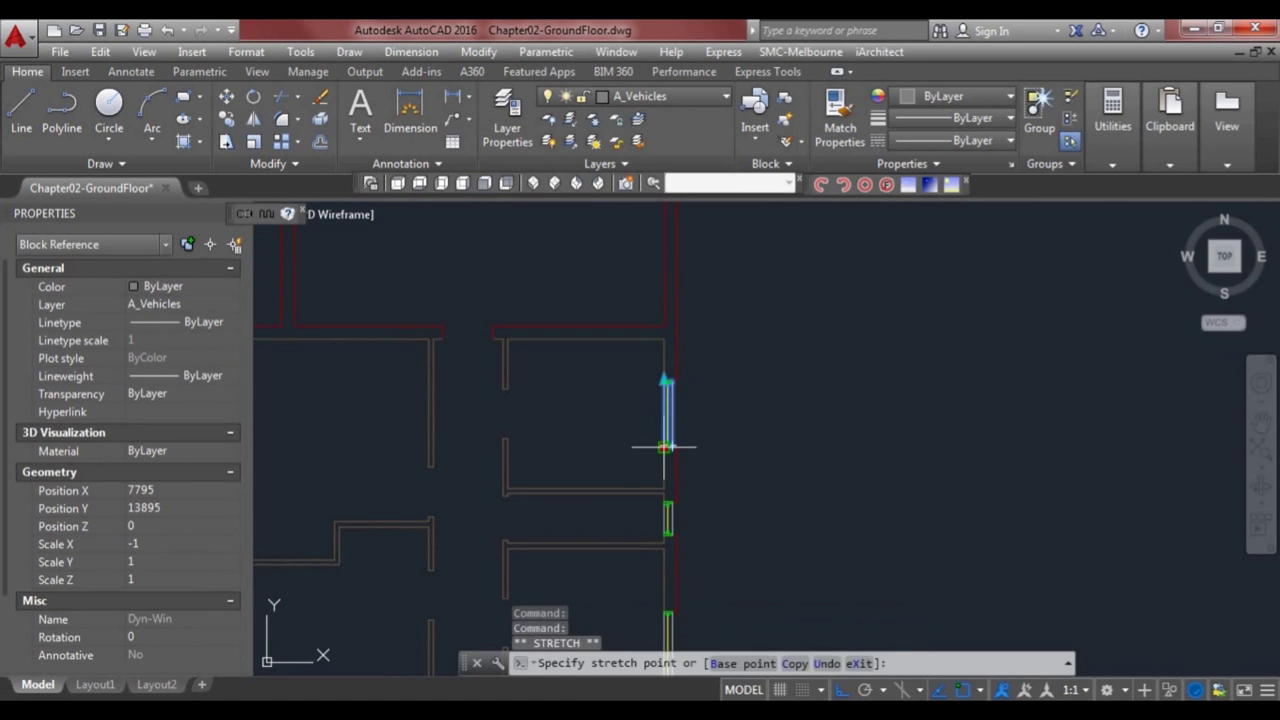
pyautogui.press('space')
pyautogui.click(614, 446)
pyautogui.press('Escape')
# - Draw a line across the thickness of the plan's bottom exterior wall, joining the midpoints of its inner and outer edges
pyautogui.scroll(-2, 685, 440)
pyautogui.moveTo(634, 488); pyautogui.dragTo(645, 313, button='middle')
pyautogui.moveTo(633, 468); pyautogui.dragTo(630, 381, button='middle')
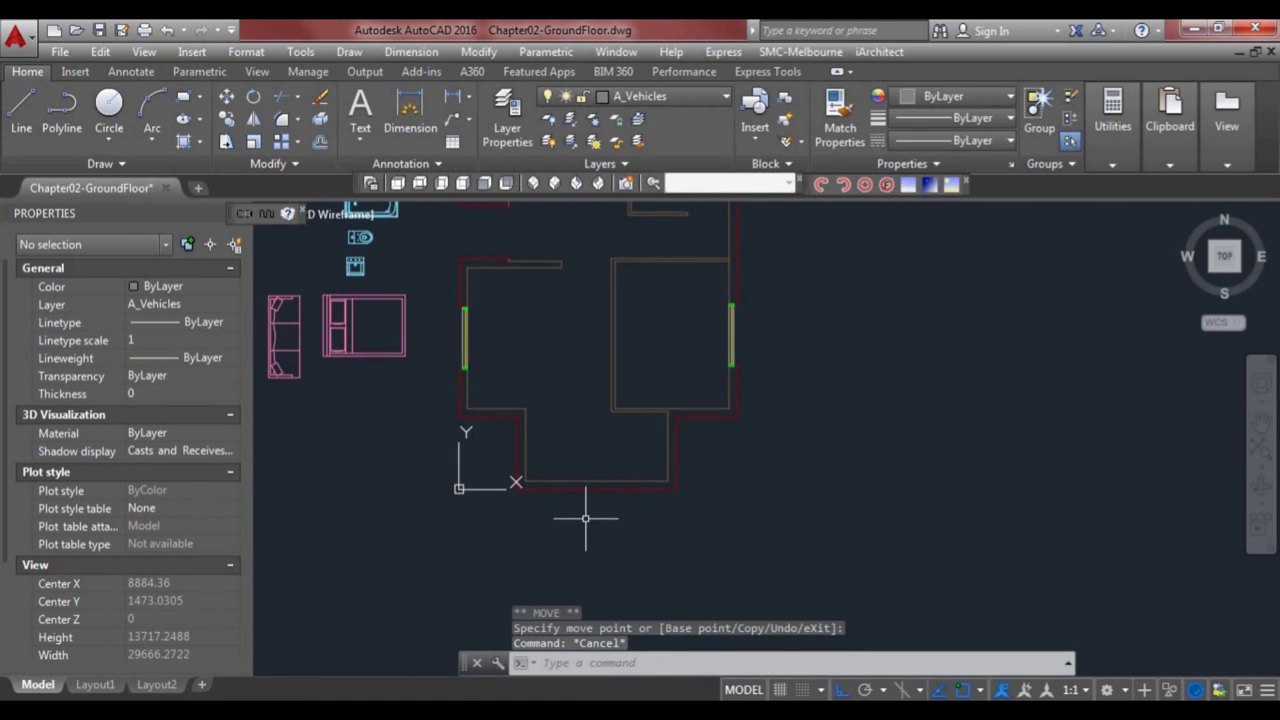
pyautogui.scroll(3, 580, 510)
pyautogui.scroll(1, 600, 460)
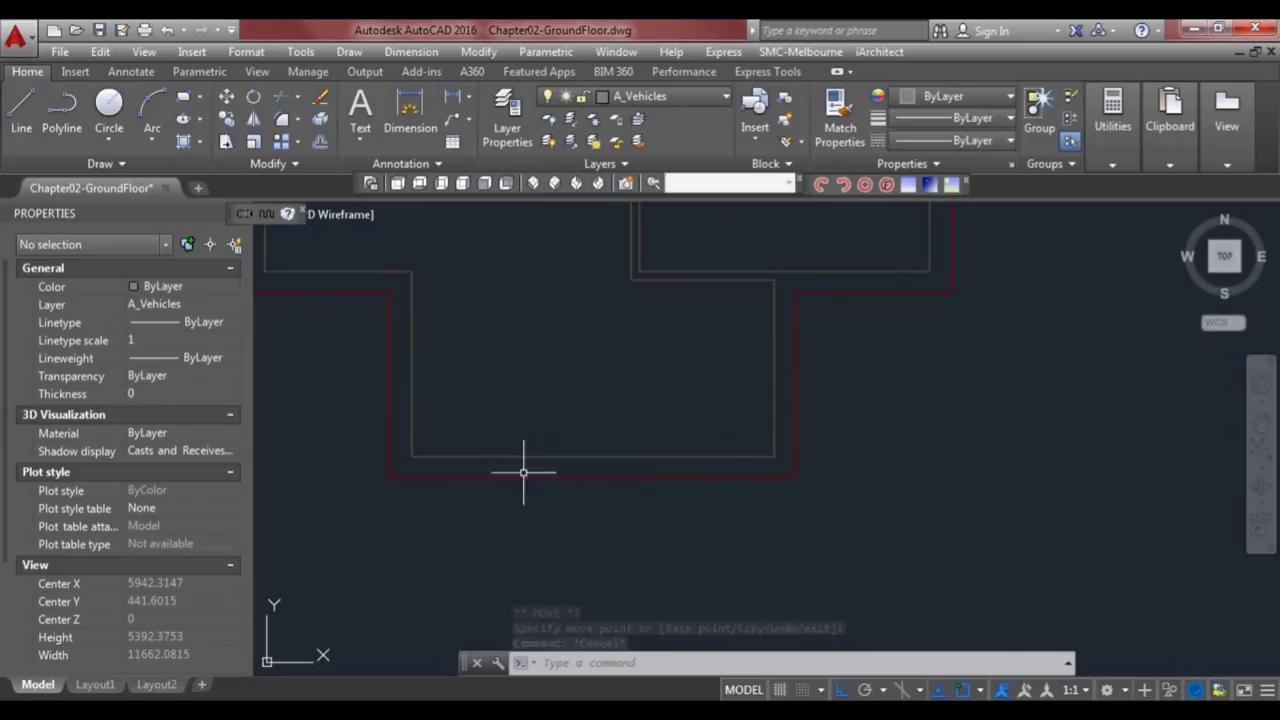
pyautogui.write('l')
pyautogui.press('Return')
pyautogui.click(600, 466)
pyautogui.click(600, 466)
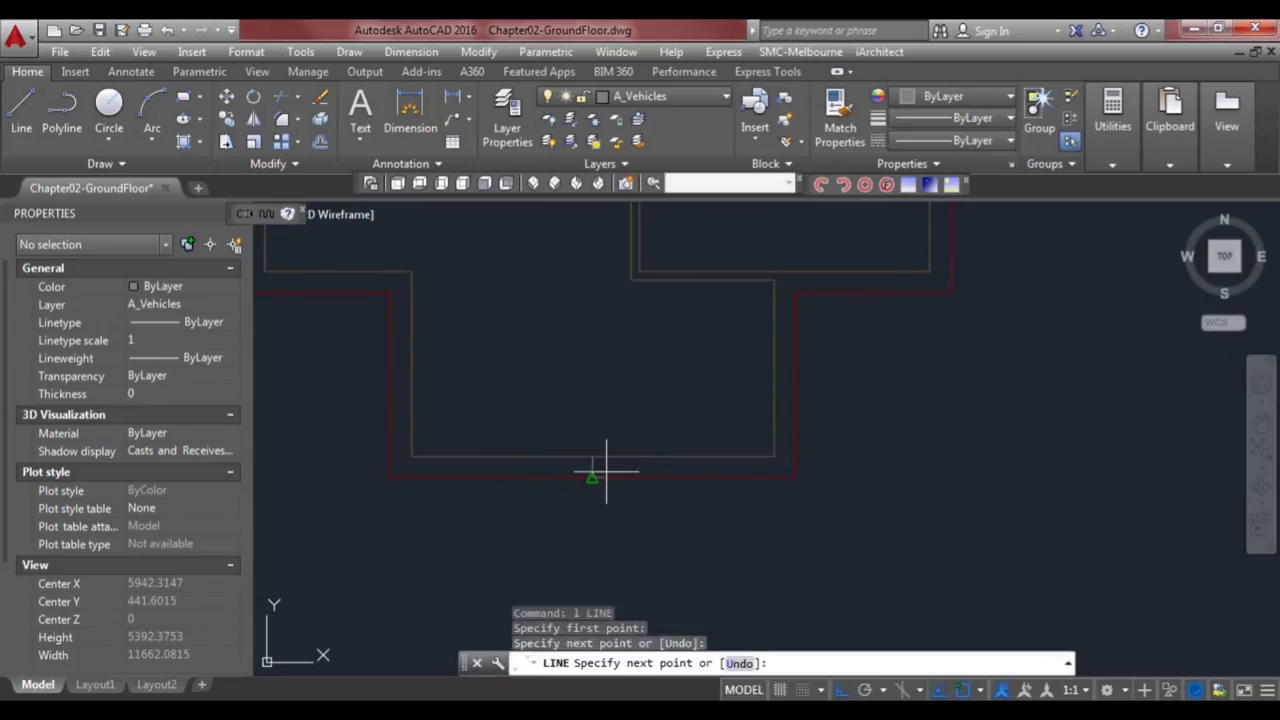
pyautogui.press('Escape')
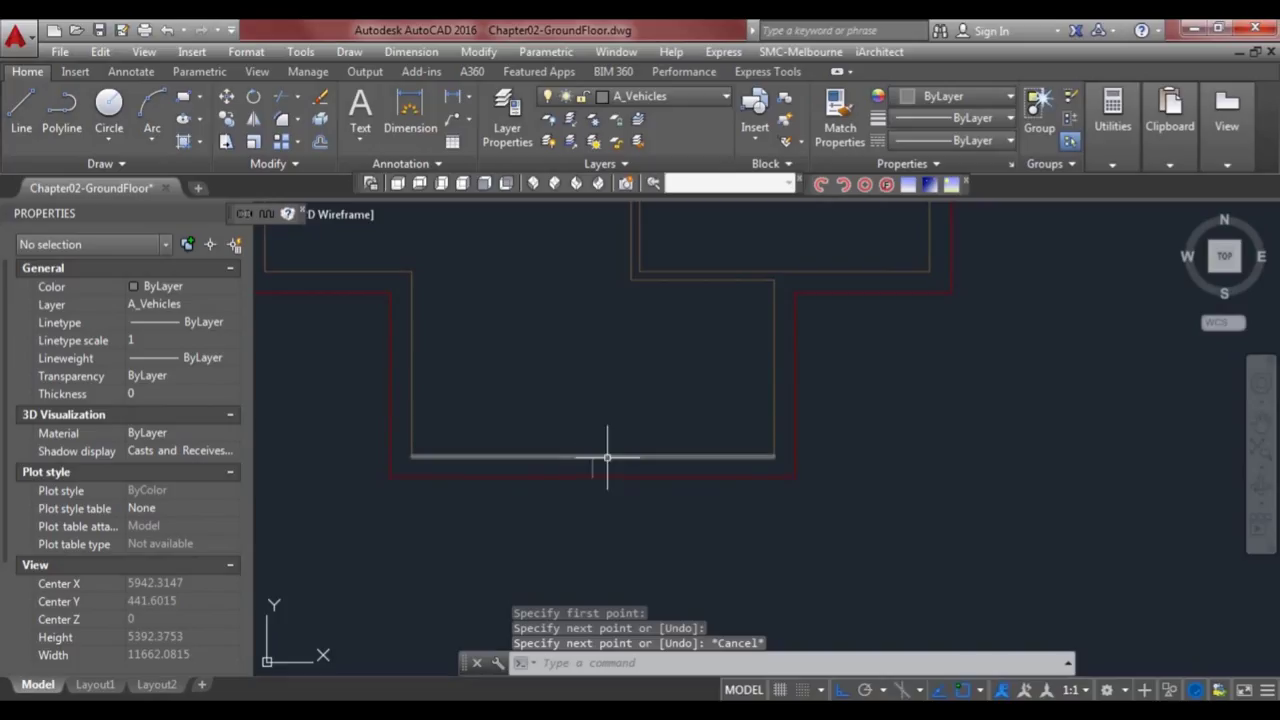
# - Offset the bottom wall's centre line by 300 to both sides
pyautogui.write('o')
pyautogui.press('Return')
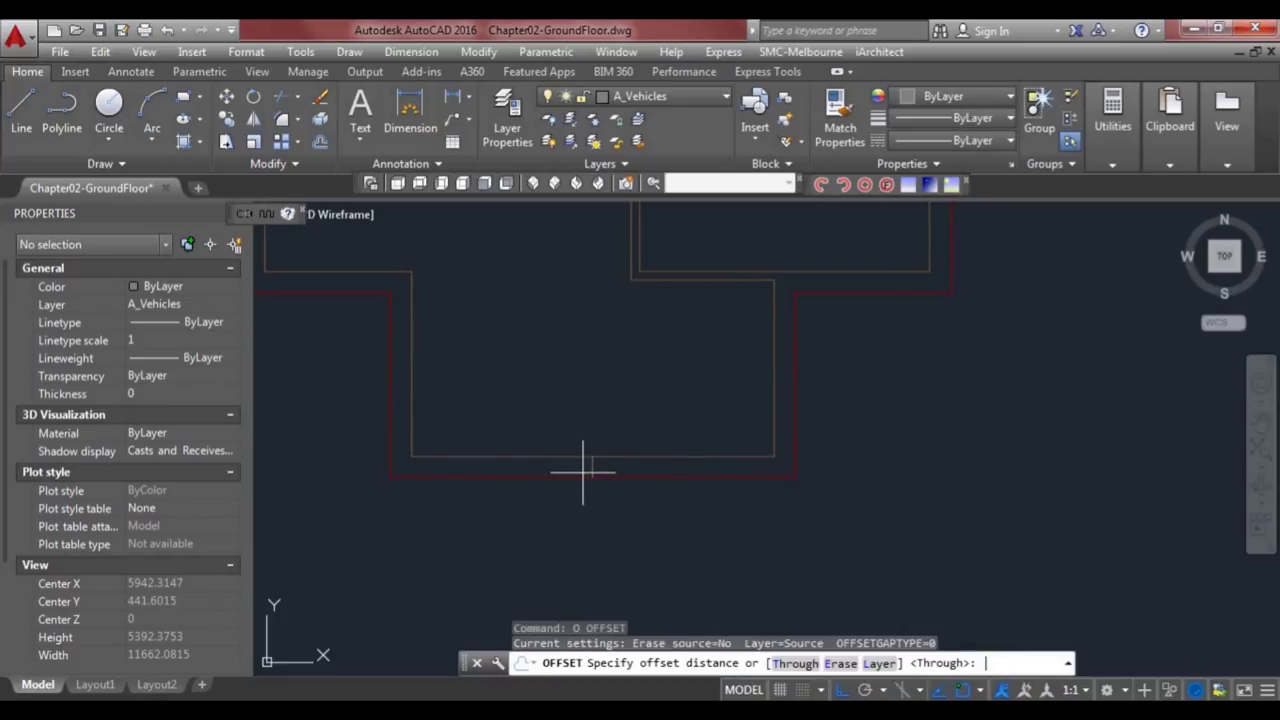
pyautogui.write('300')
pyautogui.press('Return')
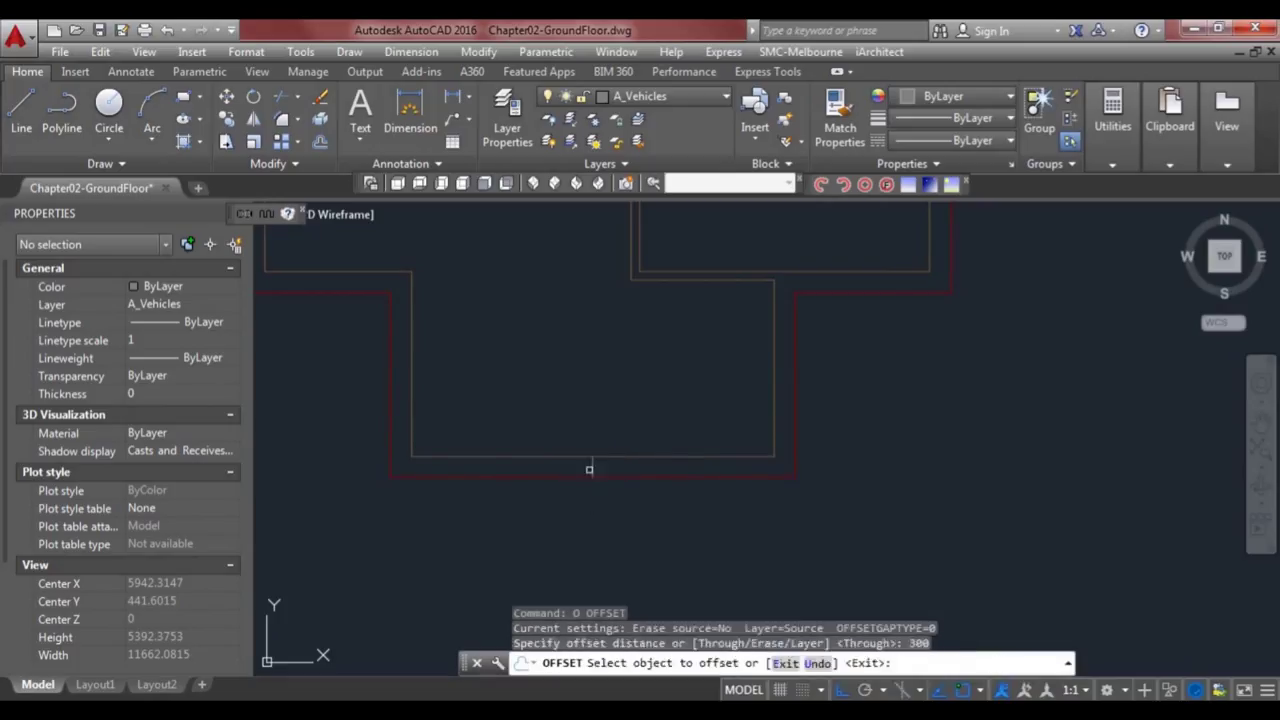
pyautogui.click(591, 468)
pyautogui.click(657, 500)
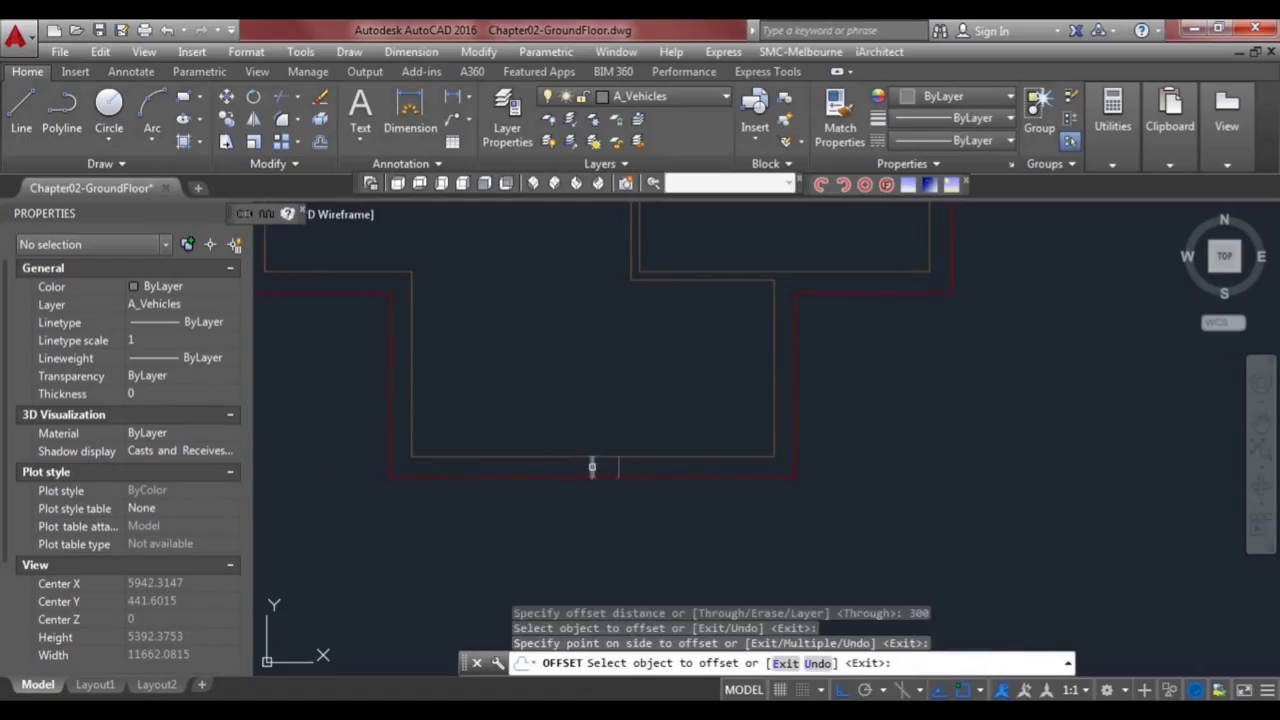
pyautogui.click(592, 467)
pyautogui.press('Escape')
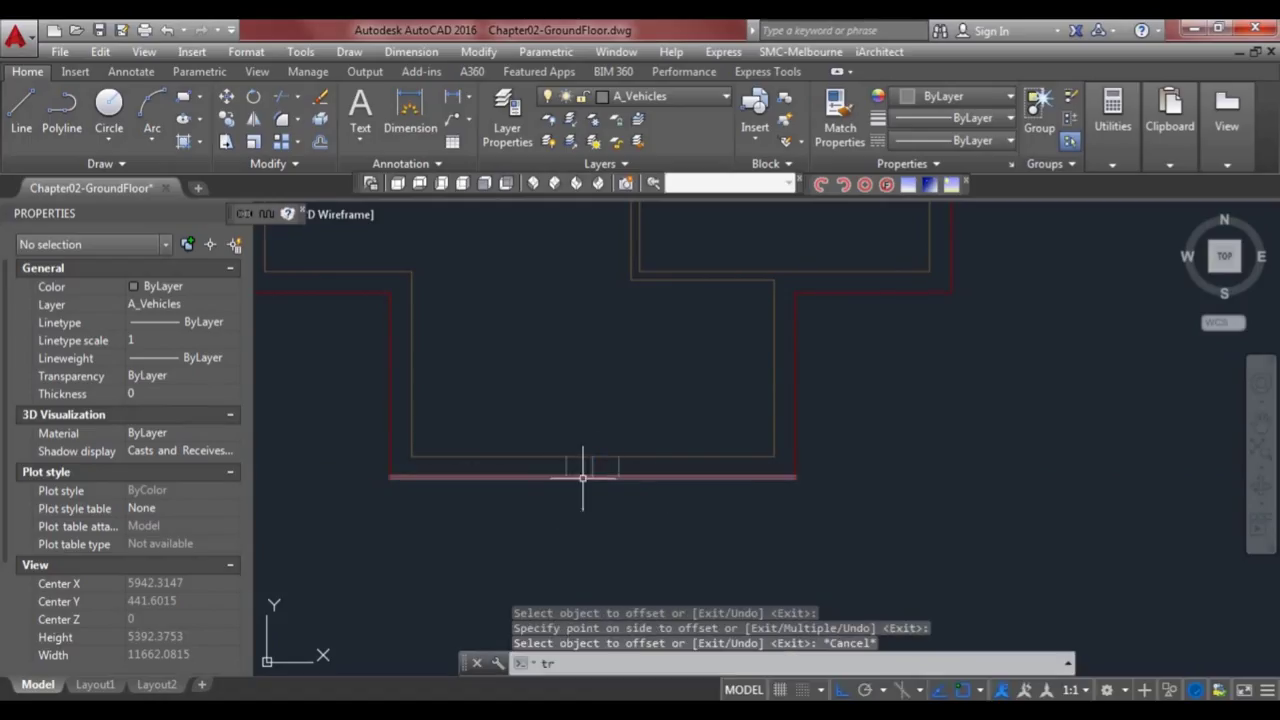
# - Trim the inner and outer edges of the bottom wall between the two offset lines to cut an opening
pyautogui.press('Return')
pyautogui.scroll(2, 611, 479)
pyautogui.click(639, 486)
pyautogui.click(611, 426)
pyautogui.click(557, 500)
pyautogui.click(520, 427)
pyautogui.press('Return')
pyautogui.click(571, 491)
pyautogui.click(554, 429)
pyautogui.press('Escape')
# - Erase the centre line in the middle of the new bottom wall opening
pyautogui.click(594, 480)
pyautogui.click(569, 455)
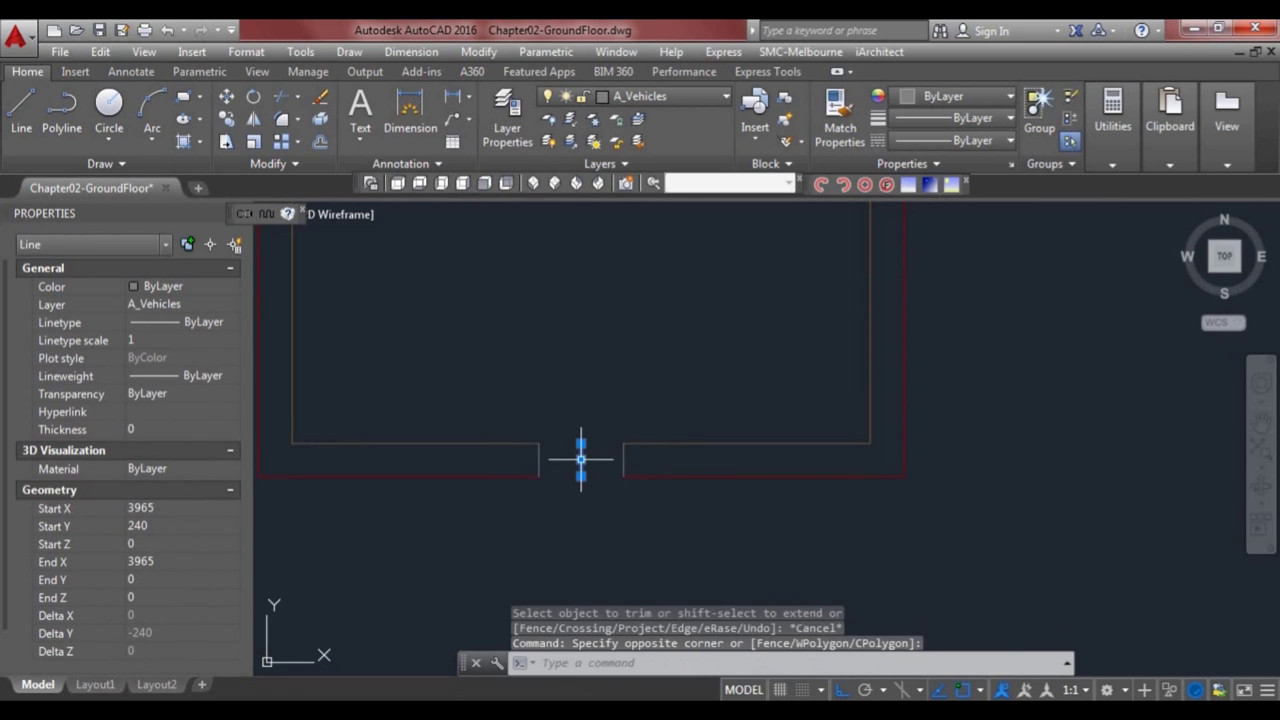
pyautogui.write('e')
pyautogui.press('Return')
# - Match the properties of the red outer wall line onto both end lines of the bottom wall opening
pyautogui.write('ma')
pyautogui.press('Return')
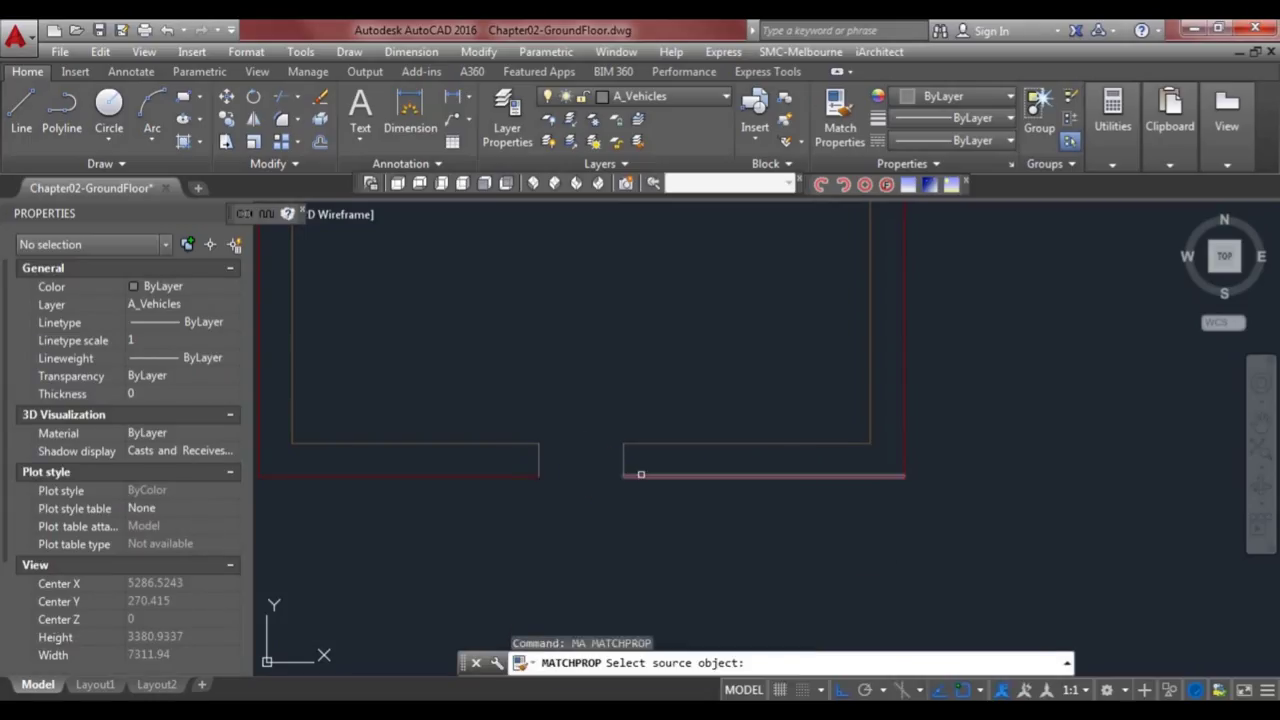
pyautogui.click(641, 474)
pyautogui.click(547, 460)
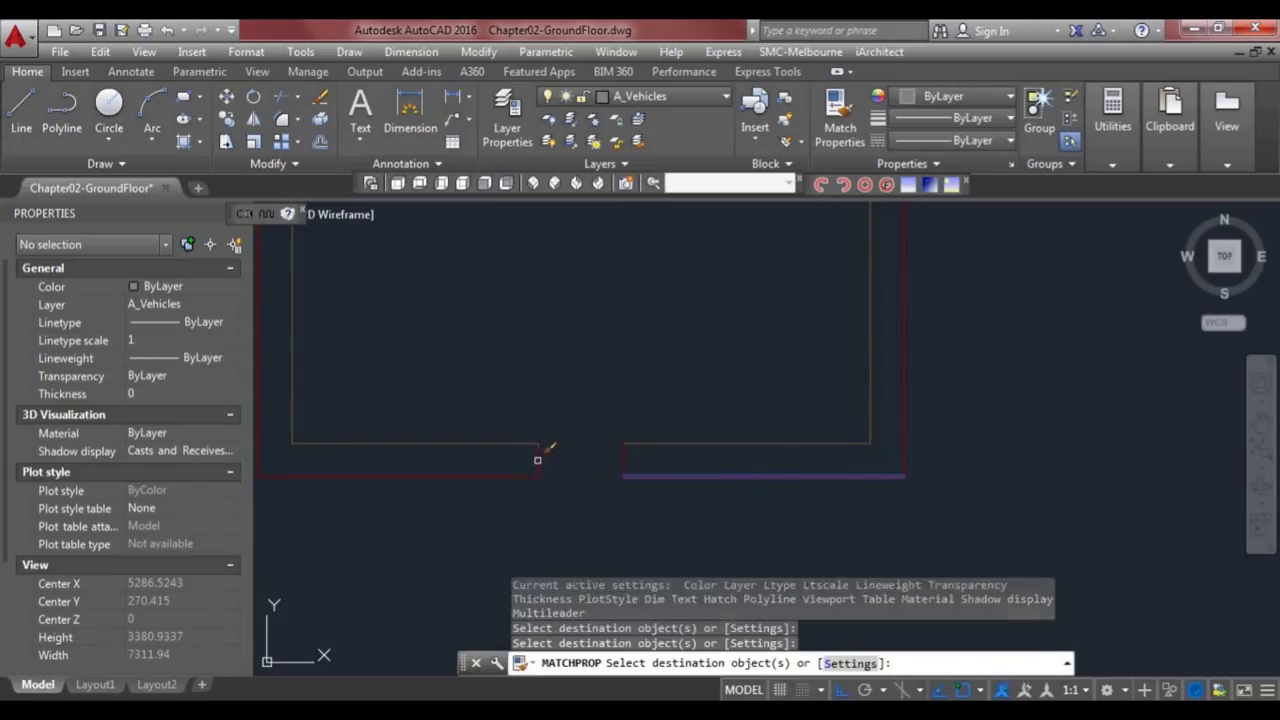
pyautogui.press('Escape')
pyautogui.scroll(-2, 597, 472)
pyautogui.moveTo(600, 486); pyautogui.dragTo(671, 471, button='middle')
pyautogui.scroll(2, 578, 452)
pyautogui.write('l')
pyautogui.press('Return')
pyautogui.click(566, 441)
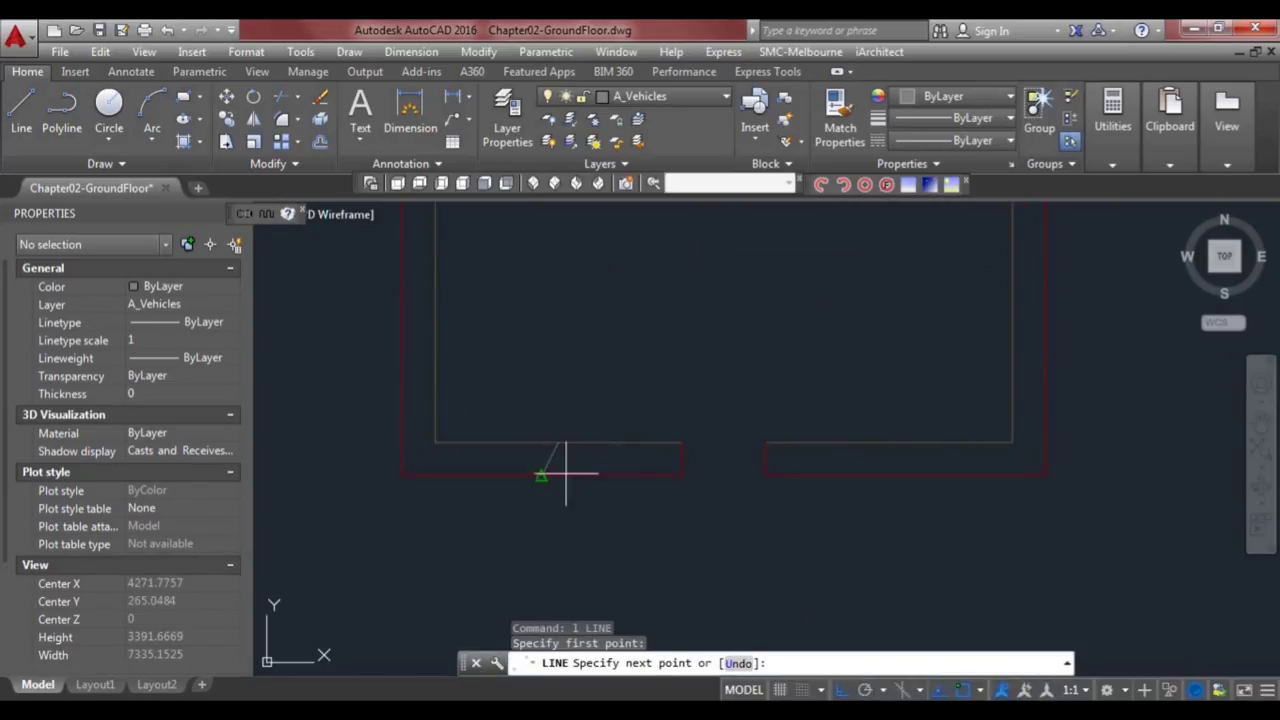
pyautogui.press('Escape')
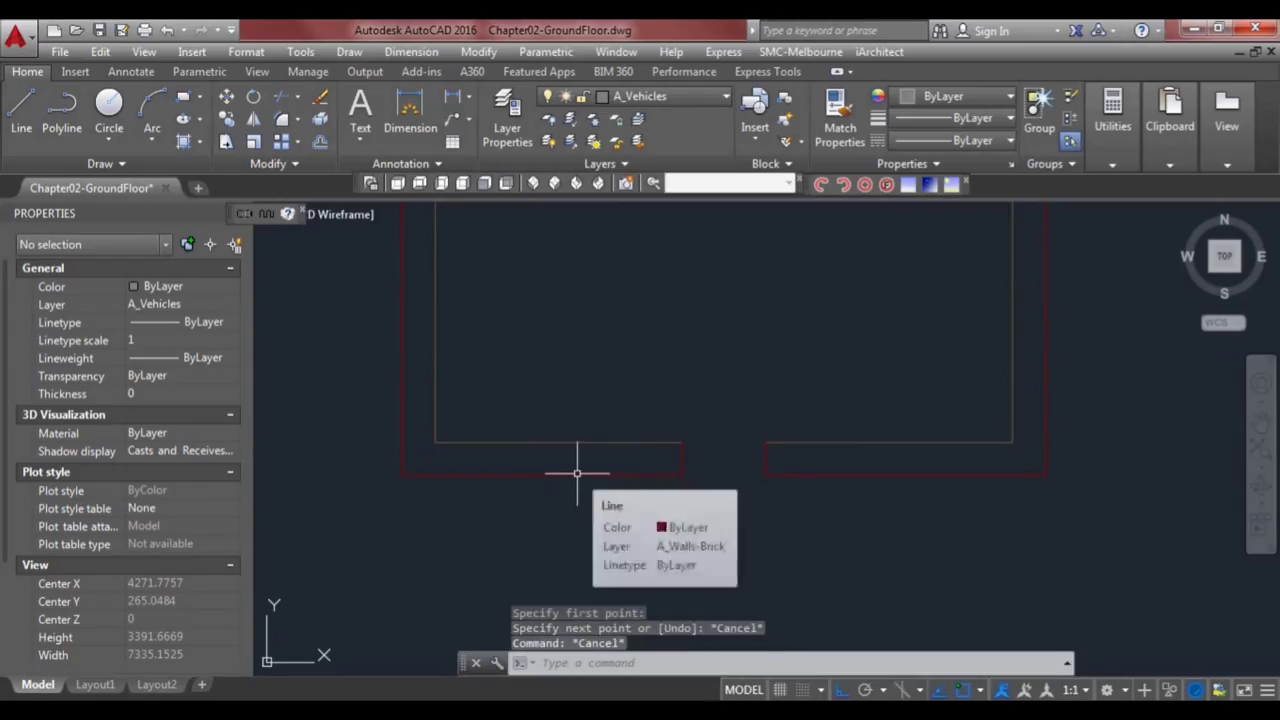
# - Enable the Perpendicular object snap in the drafting settings
pyautogui.write('os')
pyautogui.press('Return')
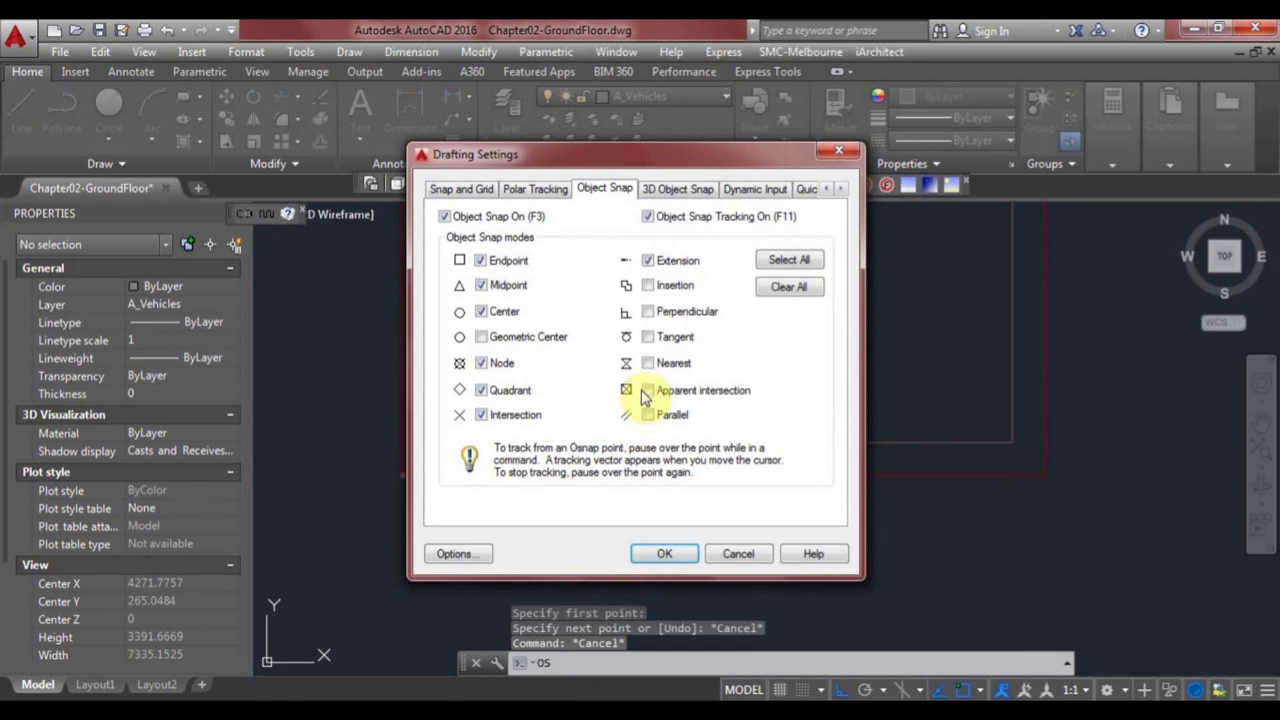
pyautogui.click(670, 311)
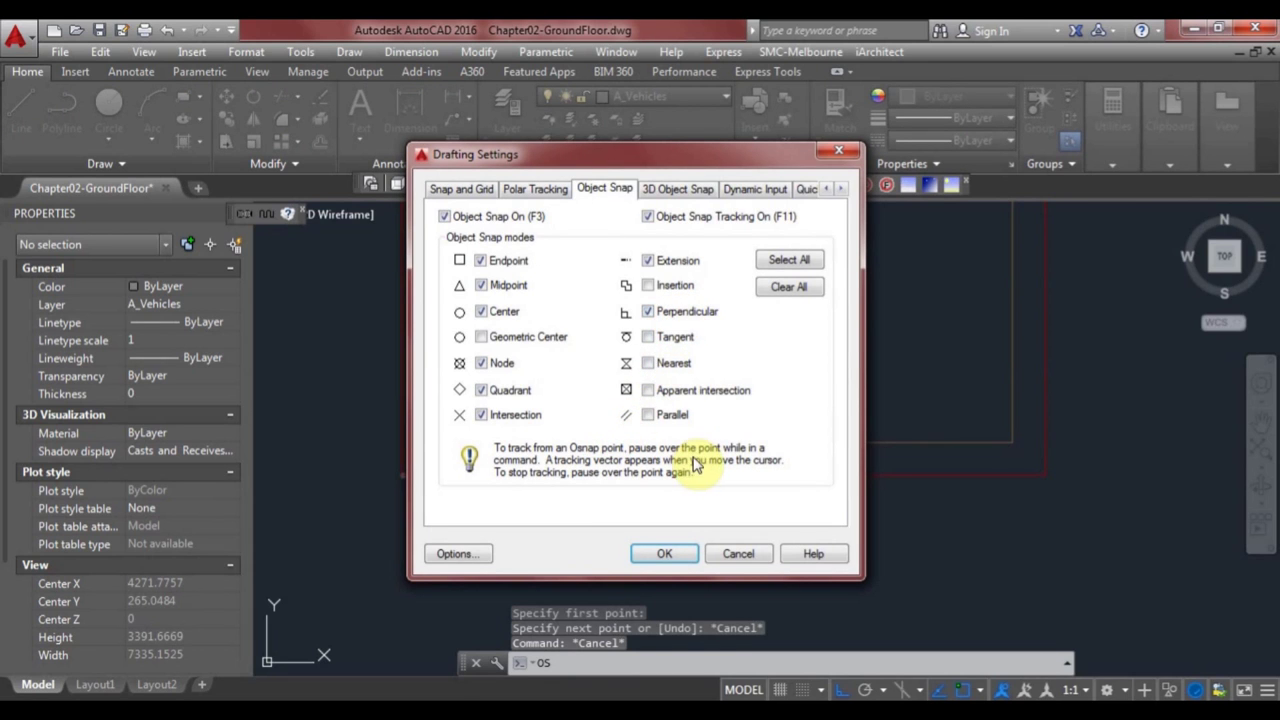
pyautogui.click(668, 553)
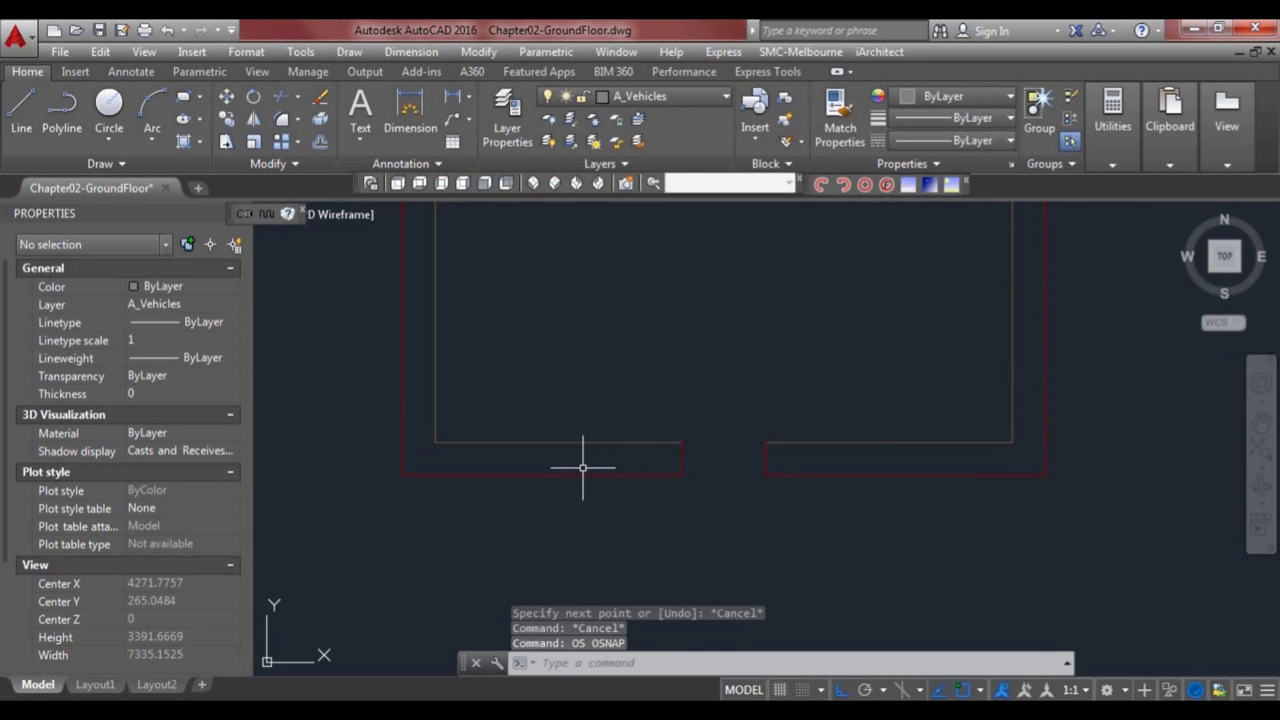
# - Draw a line across the wall thickness at the midpoint of each remaining bottom wall segment
pyautogui.write('l')
pyautogui.press('Return')
pyautogui.click(541, 475)
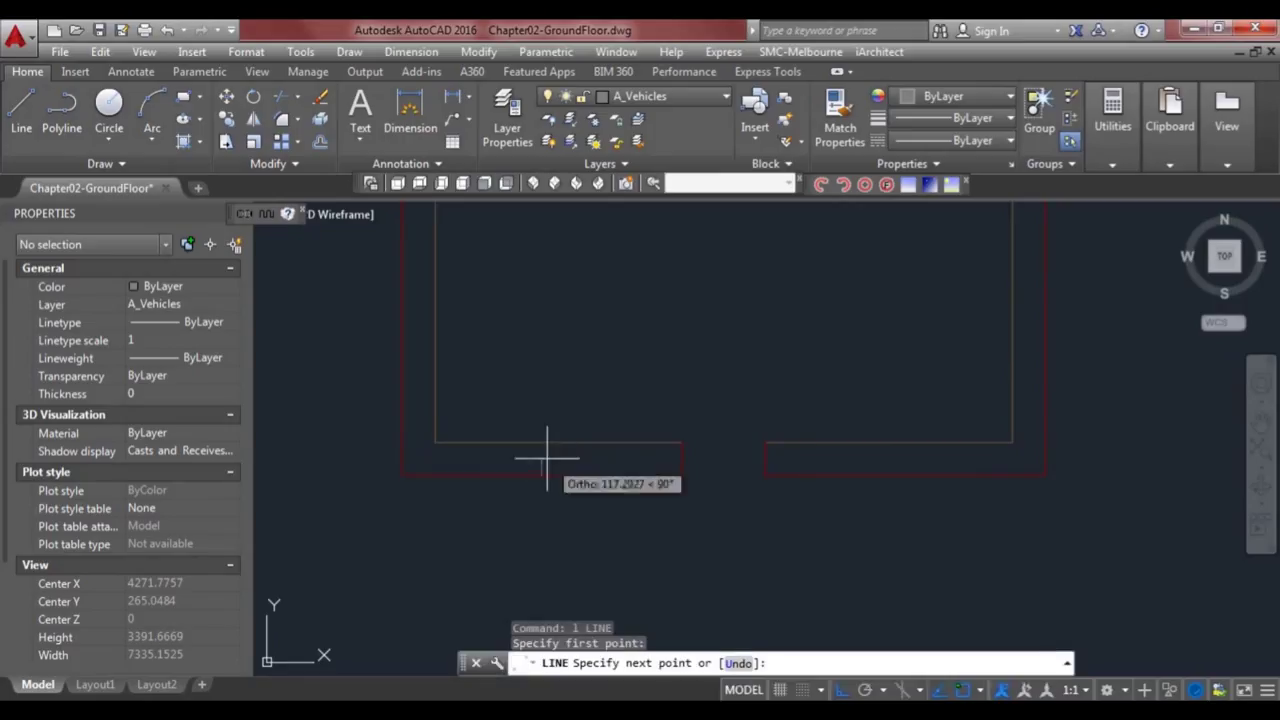
pyautogui.click(541, 442)
pyautogui.press('Escape')
pyautogui.press('space')
pyautogui.click(932, 475)
pyautogui.click(909, 442)
pyautogui.press('Escape')
# - Offset the centre lines of both bottom wall segments by 300 to each side
pyautogui.write('o')
pyautogui.press('Return')
pyautogui.press('Return')
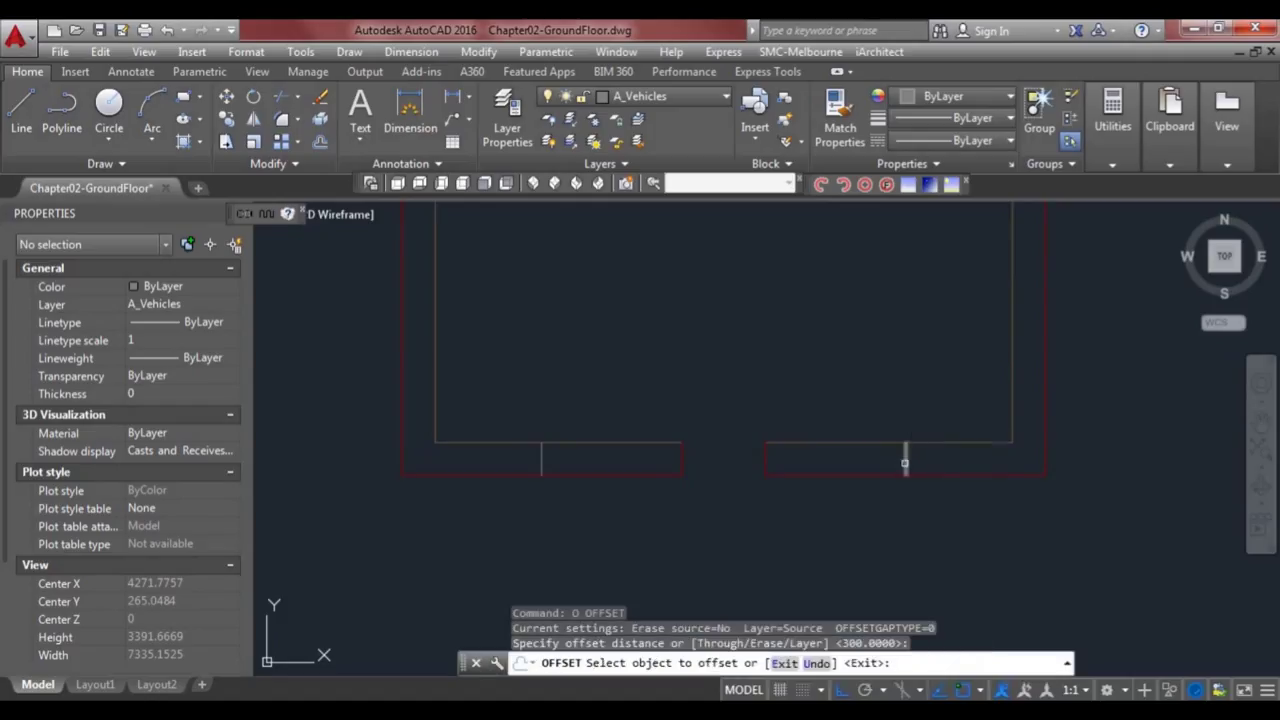
pyautogui.click(905, 458)
pyautogui.click(932, 457)
pyautogui.click(904, 455)
pyautogui.click(675, 457)
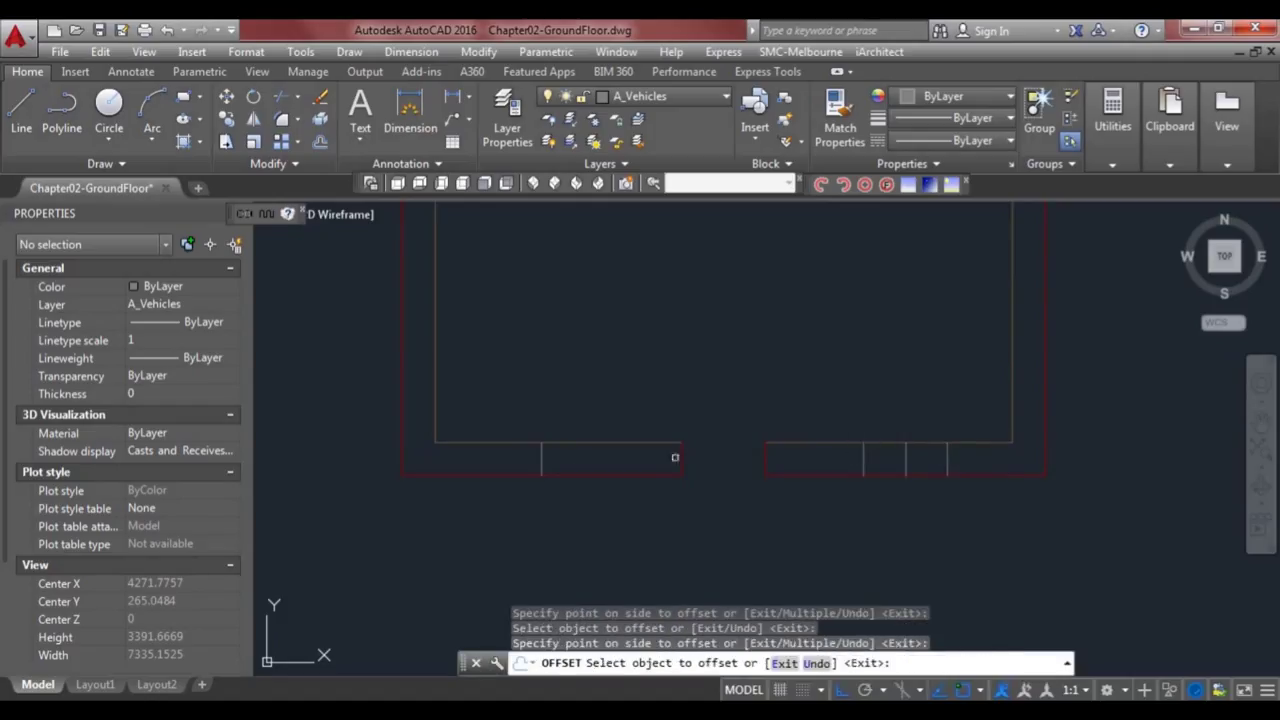
pyautogui.click(543, 460)
pyautogui.click(545, 459)
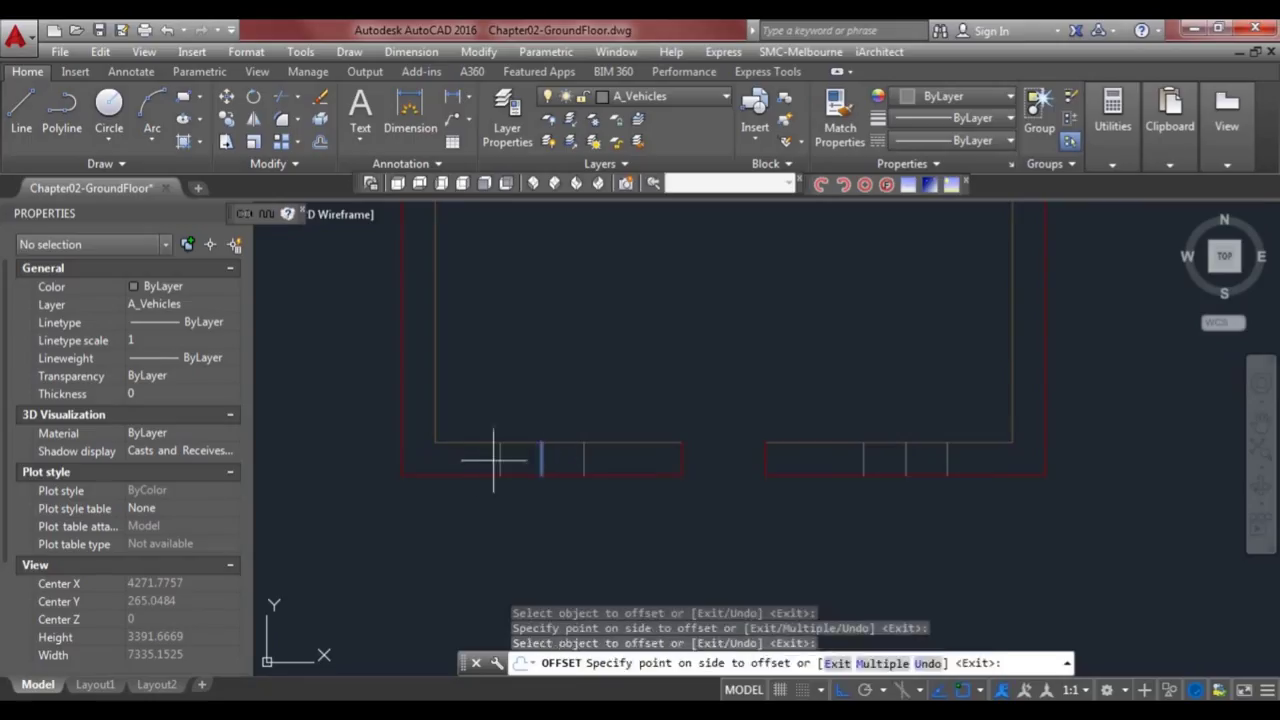
pyautogui.click(486, 449)
pyautogui.press('Escape')
# - Trim the inner and outer wall edges between each pair of offset lines to cut two more bottom wall openings
pyautogui.write('tr')
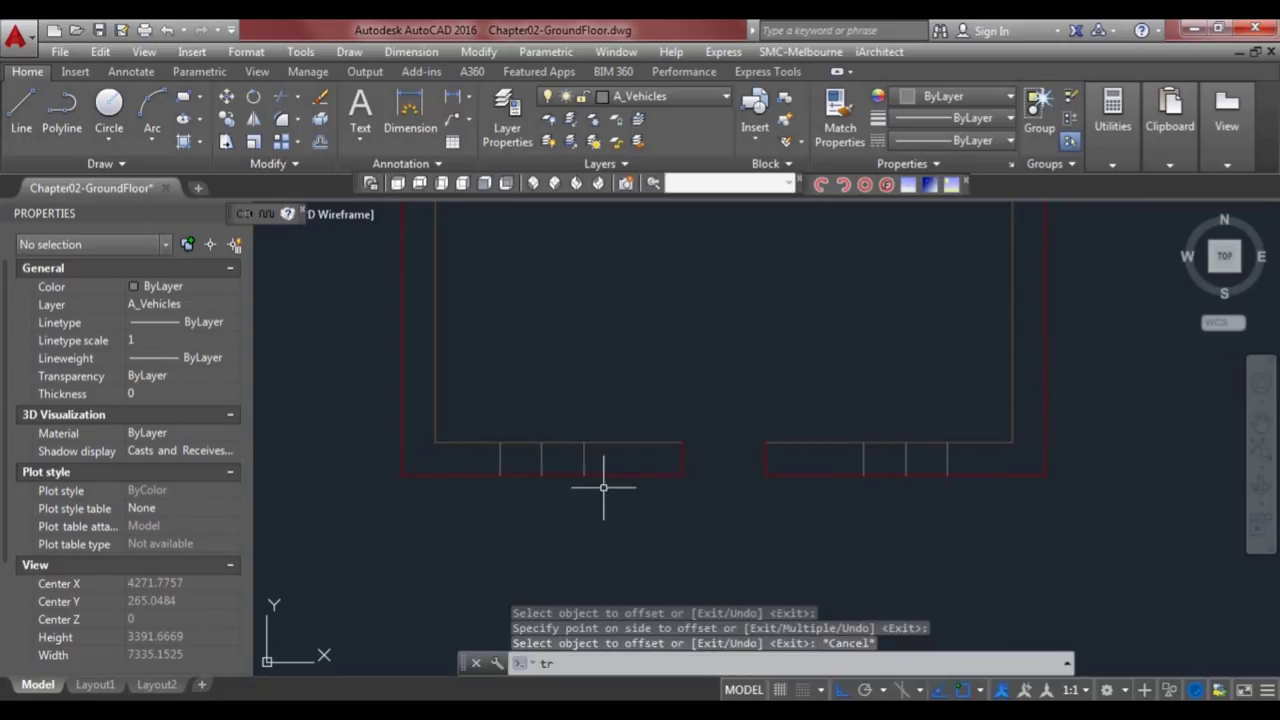
pyautogui.press('Return')
pyautogui.click(603, 488)
pyautogui.click(566, 429)
pyautogui.click(523, 495)
pyautogui.click(483, 428)
pyautogui.click(879, 500)
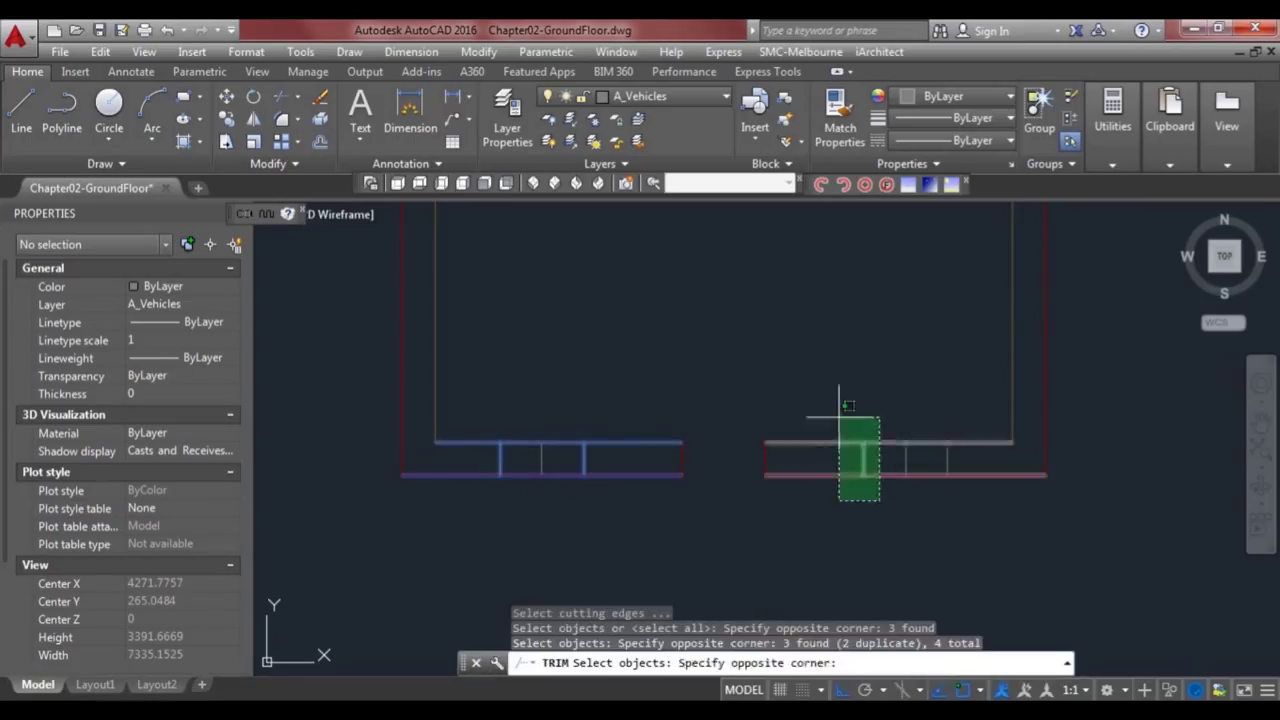
pyautogui.click(839, 417)
pyautogui.click(957, 497)
pyautogui.click(932, 432)
pyautogui.press('Return')
pyautogui.click(932, 432)
pyautogui.click(937, 494)
pyautogui.click(802, 478)
pyautogui.click(573, 491)
pyautogui.click(554, 417)
pyautogui.press('Escape')
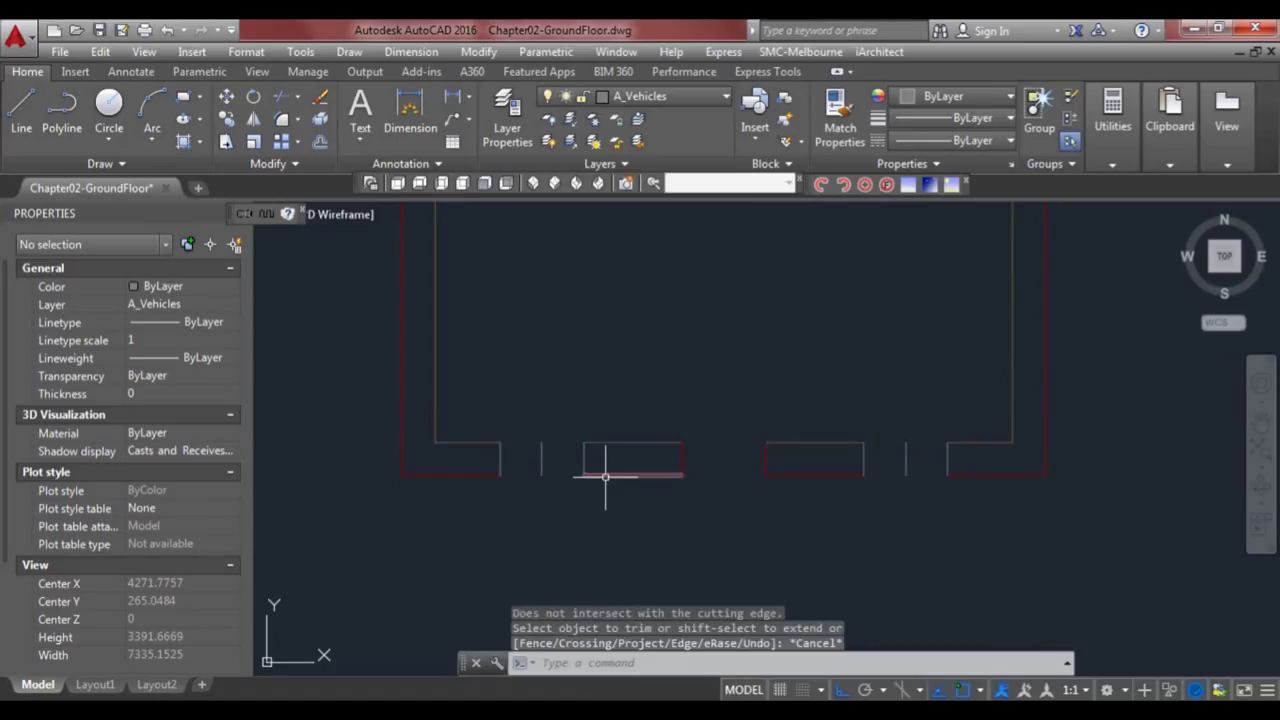
# - Erase the centre lines in the middle of the two outer bottom wall openings
pyautogui.click(543, 474)
pyautogui.click(518, 442)
pyautogui.click(937, 486)
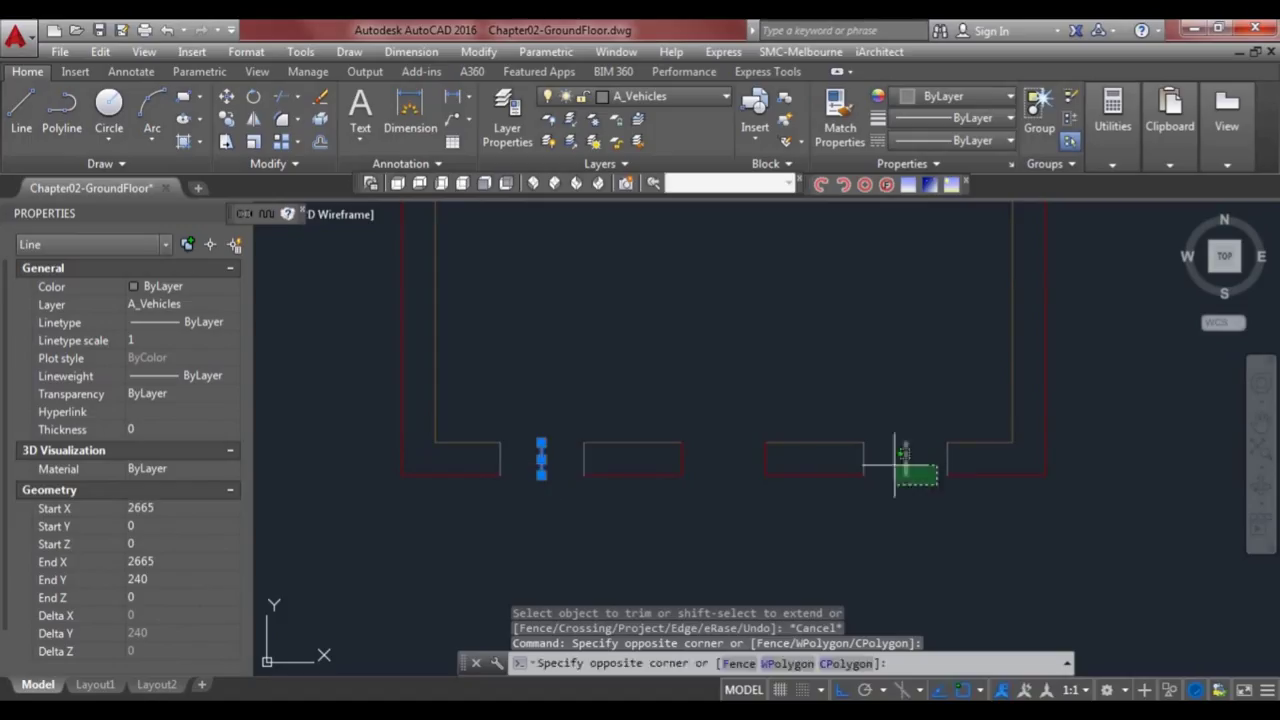
pyautogui.click(896, 468)
pyautogui.write('e')
pyautogui.press('Return')
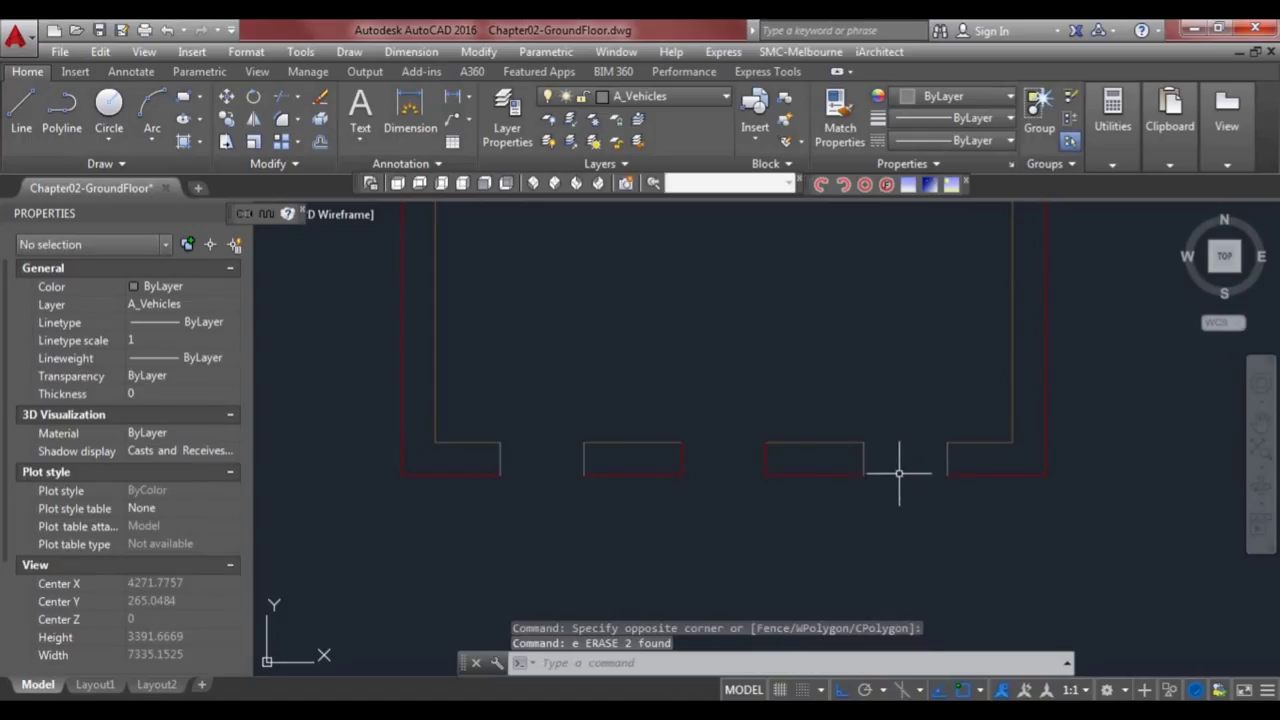
# - Match the properties of the red outer wall line onto the four end lines of the two outer bottom wall openings
pyautogui.write('ma')
pyautogui.press('Return')
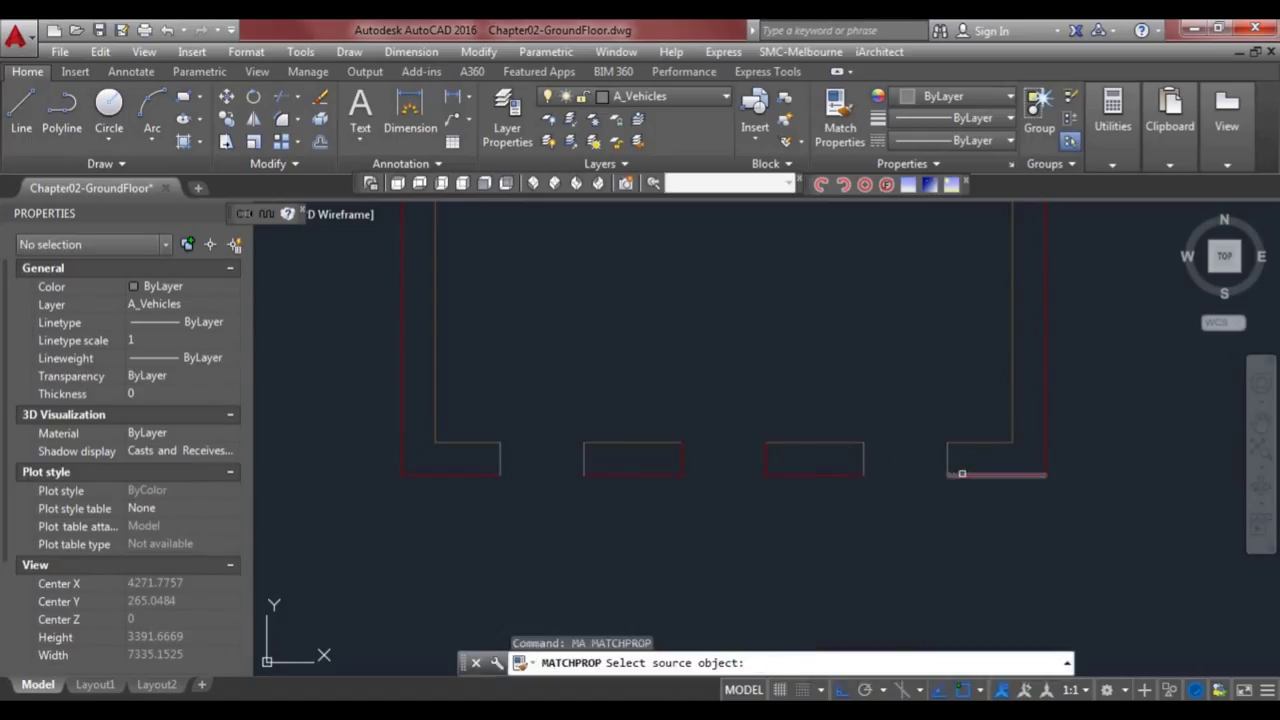
pyautogui.click(962, 473)
pyautogui.click(949, 463)
pyautogui.click(863, 463)
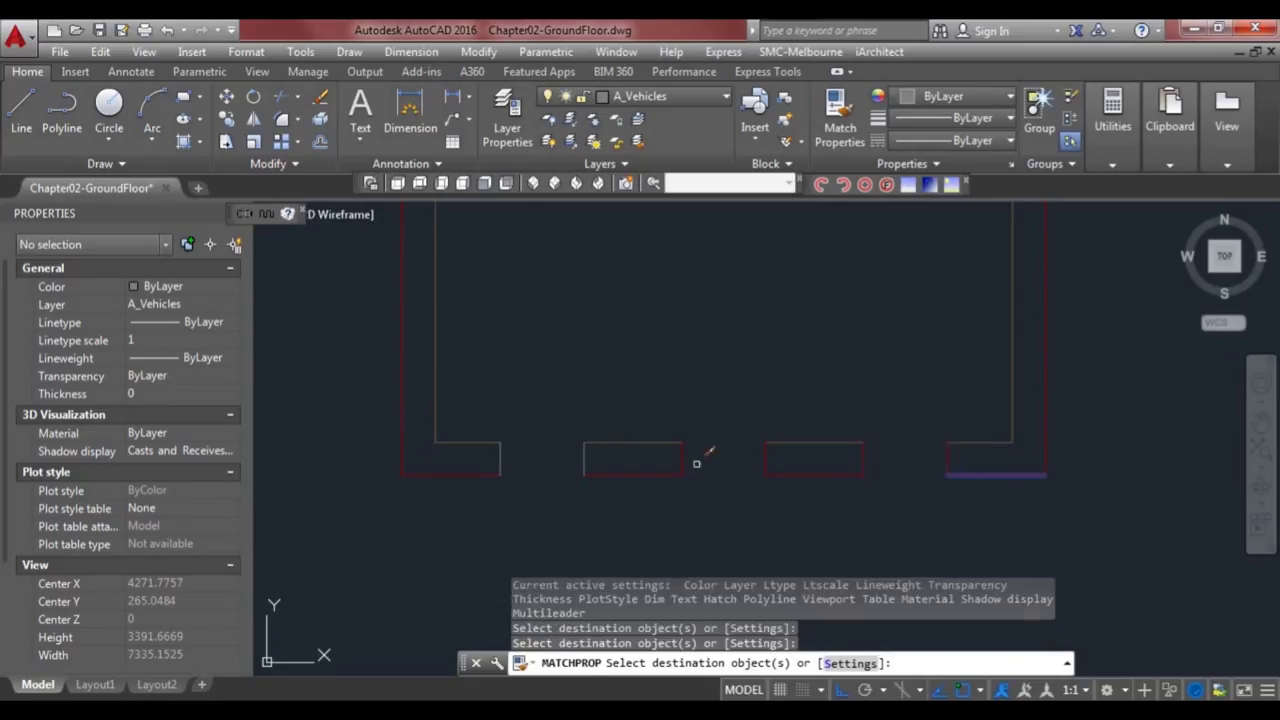
pyautogui.click(587, 466)
pyautogui.click(502, 460)
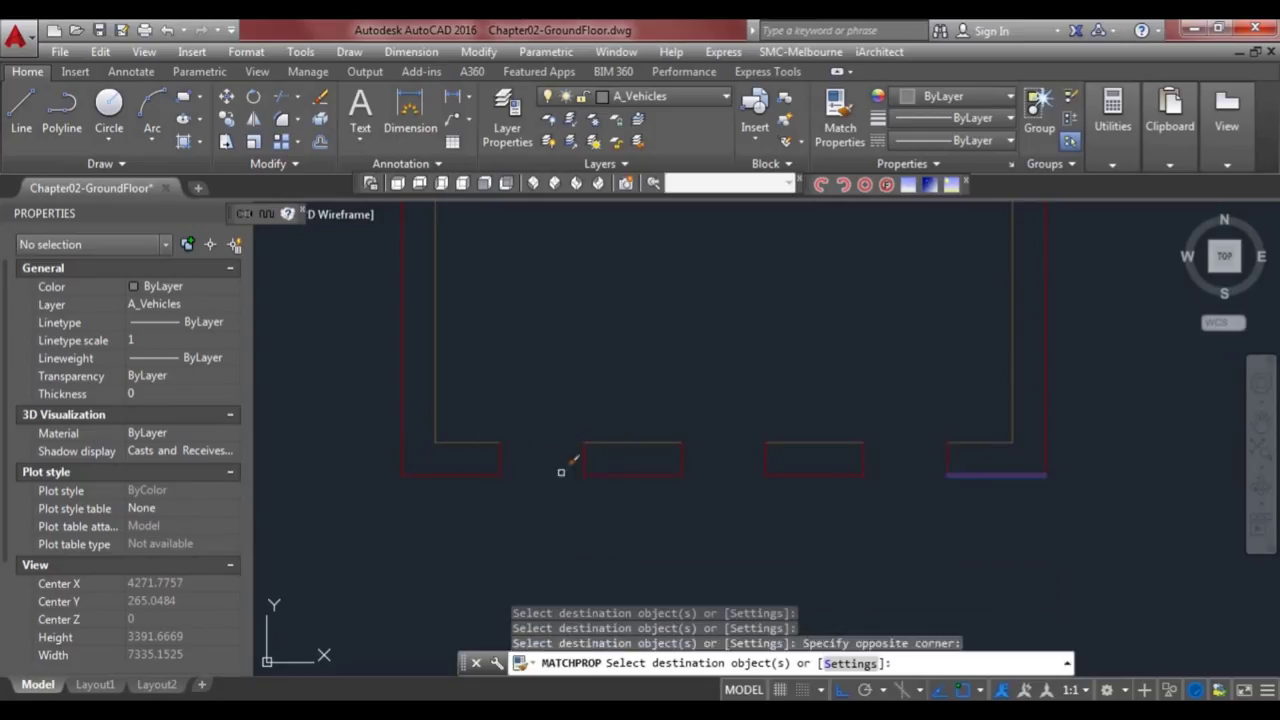
# - Copy the lower window block of the left exterior wall to the inner right corner of the leftmost bottom wall opening
pyautogui.scroll(-2, 690, 492)
pyautogui.scroll(-2, 722, 493)
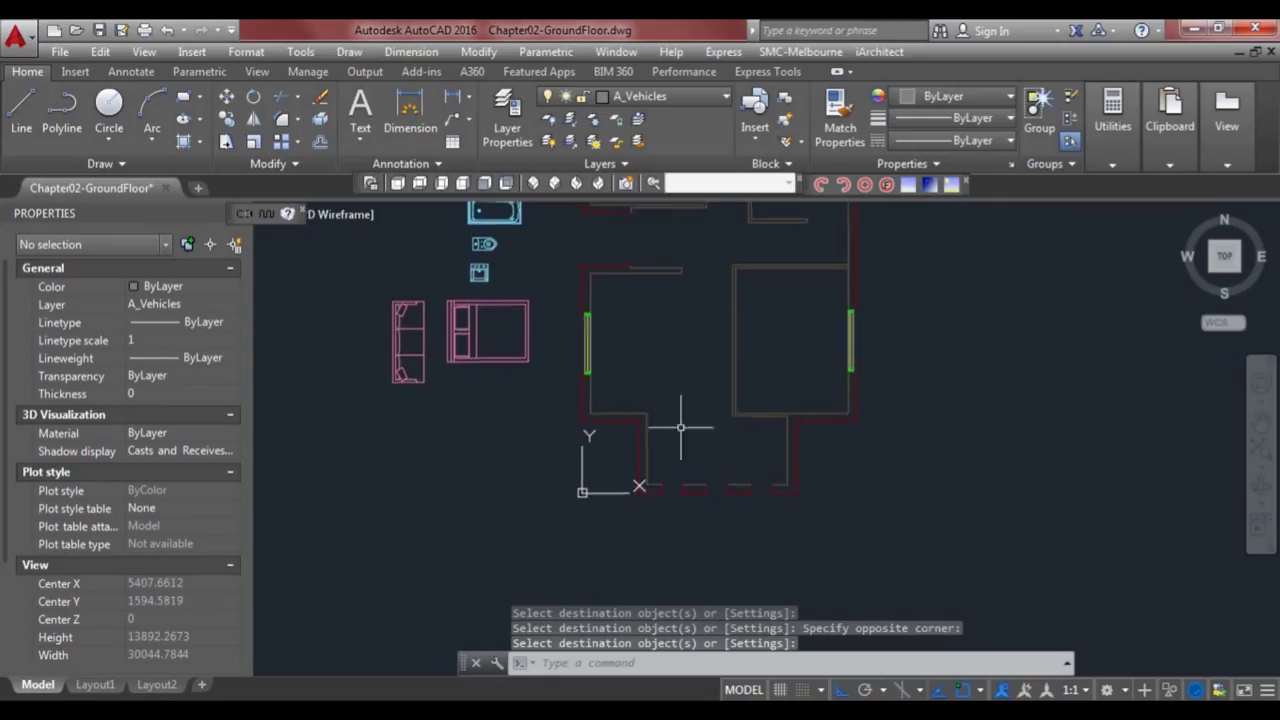
pyautogui.scroll(1, 598, 385)
pyautogui.click(589, 357)
pyautogui.click(575, 353)
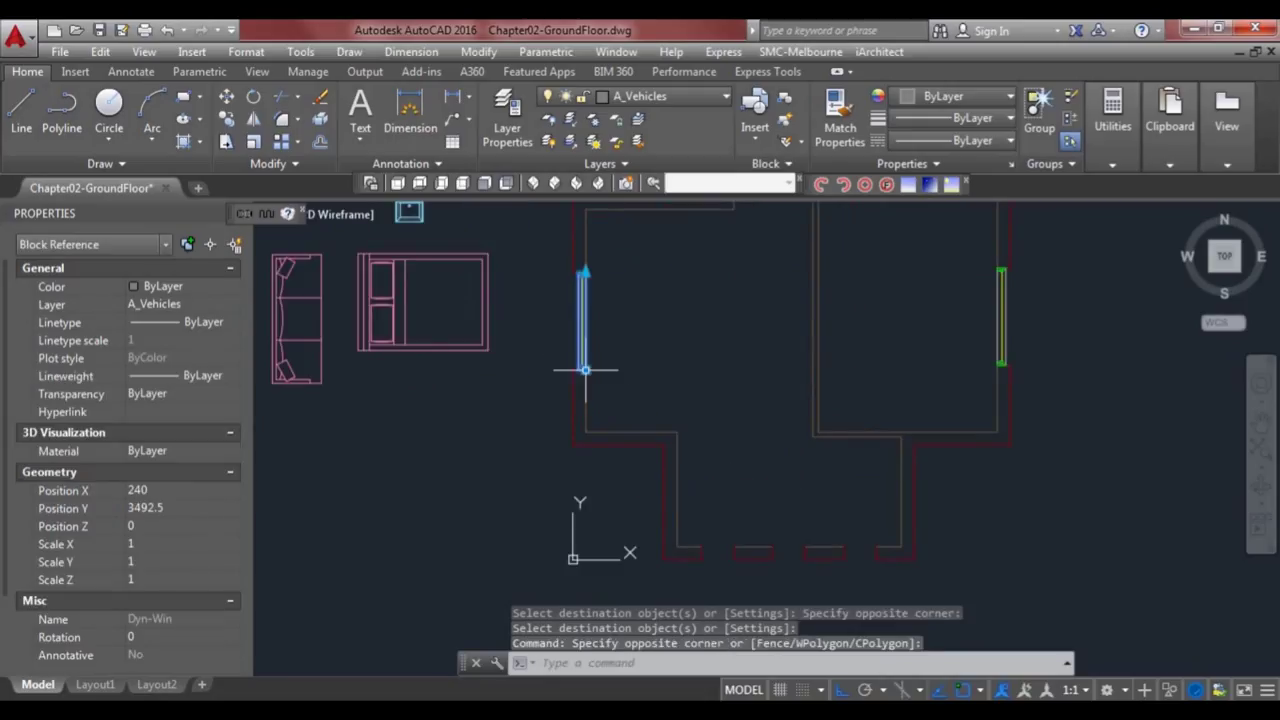
pyautogui.click(585, 370)
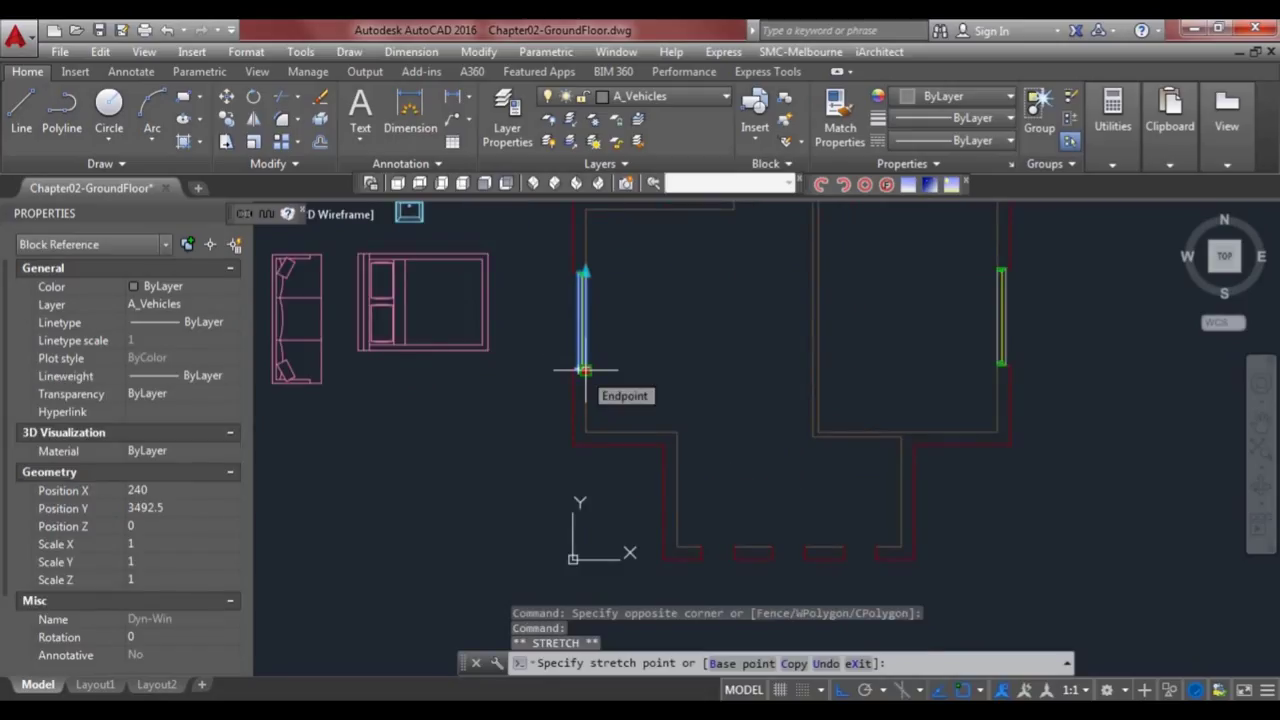
pyautogui.press('space')
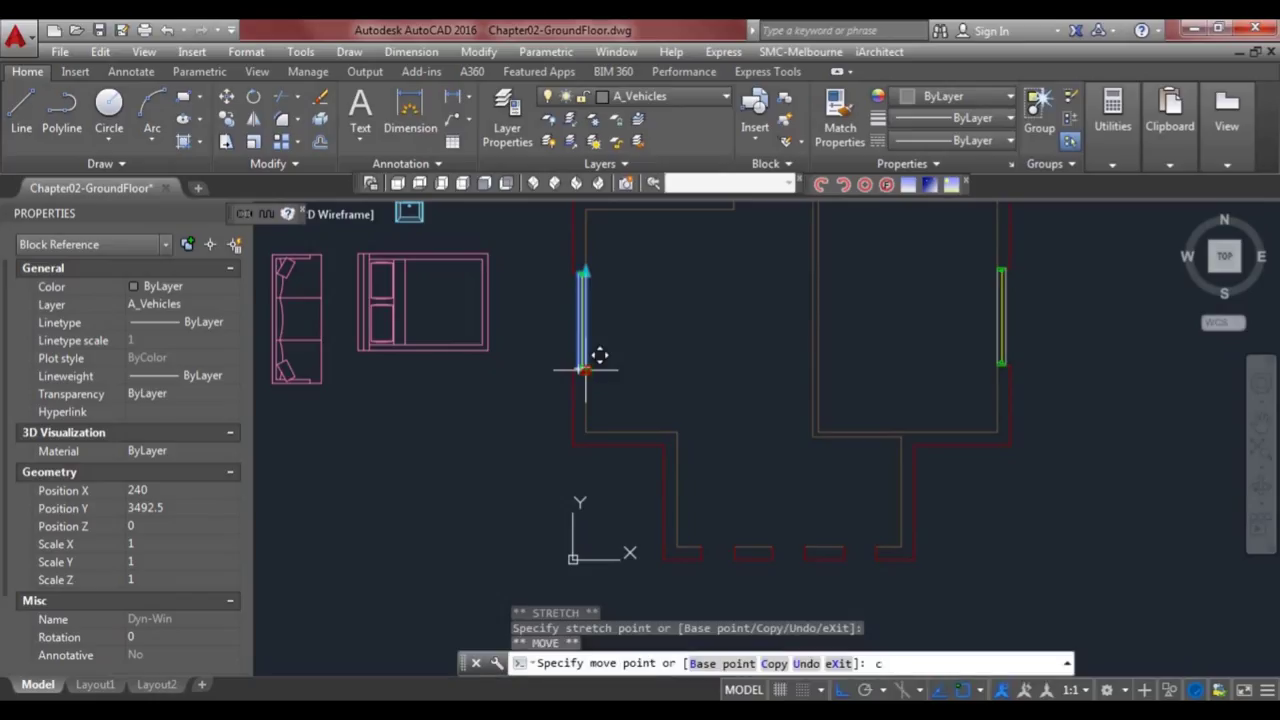
pyautogui.press('Return')
pyautogui.click(730, 547)
pyautogui.moveTo(781, 540); pyautogui.dragTo(682, 481, button='middle')
pyautogui.scroll(-1, 682, 481)
pyautogui.press('Escape')
pyautogui.press('Escape')
# - Rotate the copied window by 90 degrees and stretch it to the width of the leftmost bottom wall opening
pyautogui.scroll(2, 661, 474)
pyautogui.click(660, 476)
pyautogui.click(634, 471)
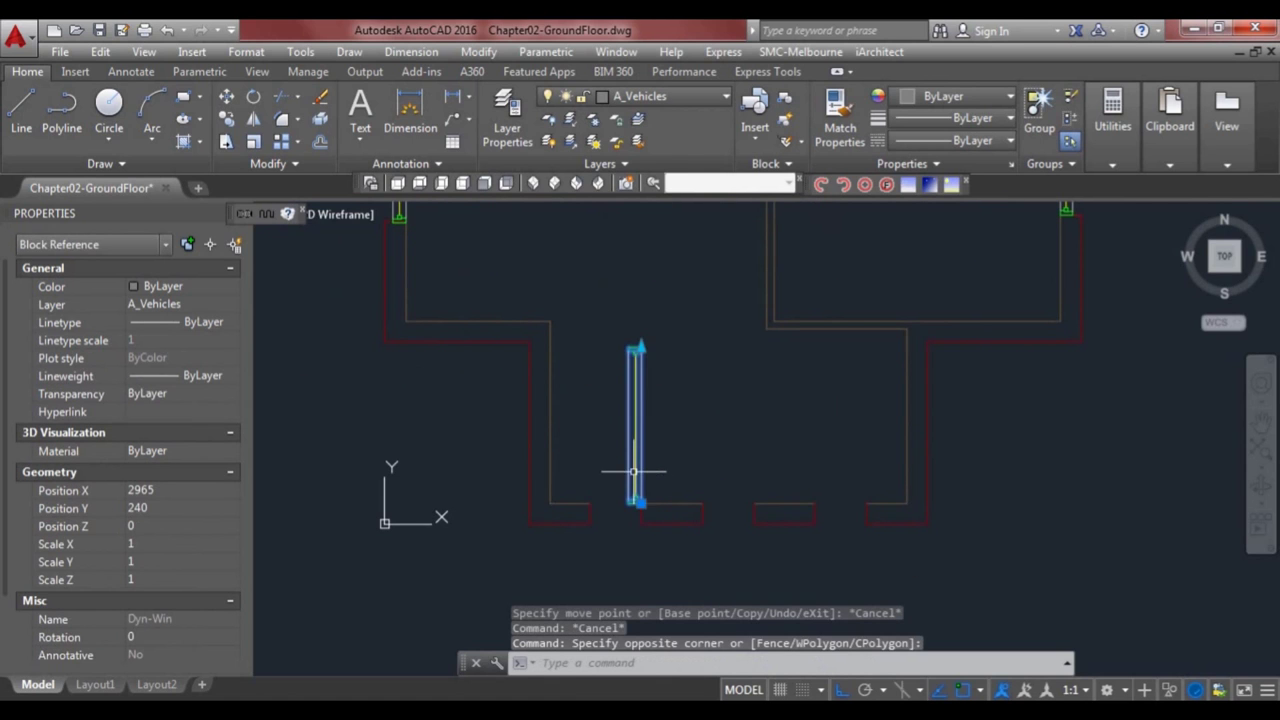
pyautogui.scroll(2, 639, 502)
pyautogui.click(639, 502)
pyautogui.press('space')
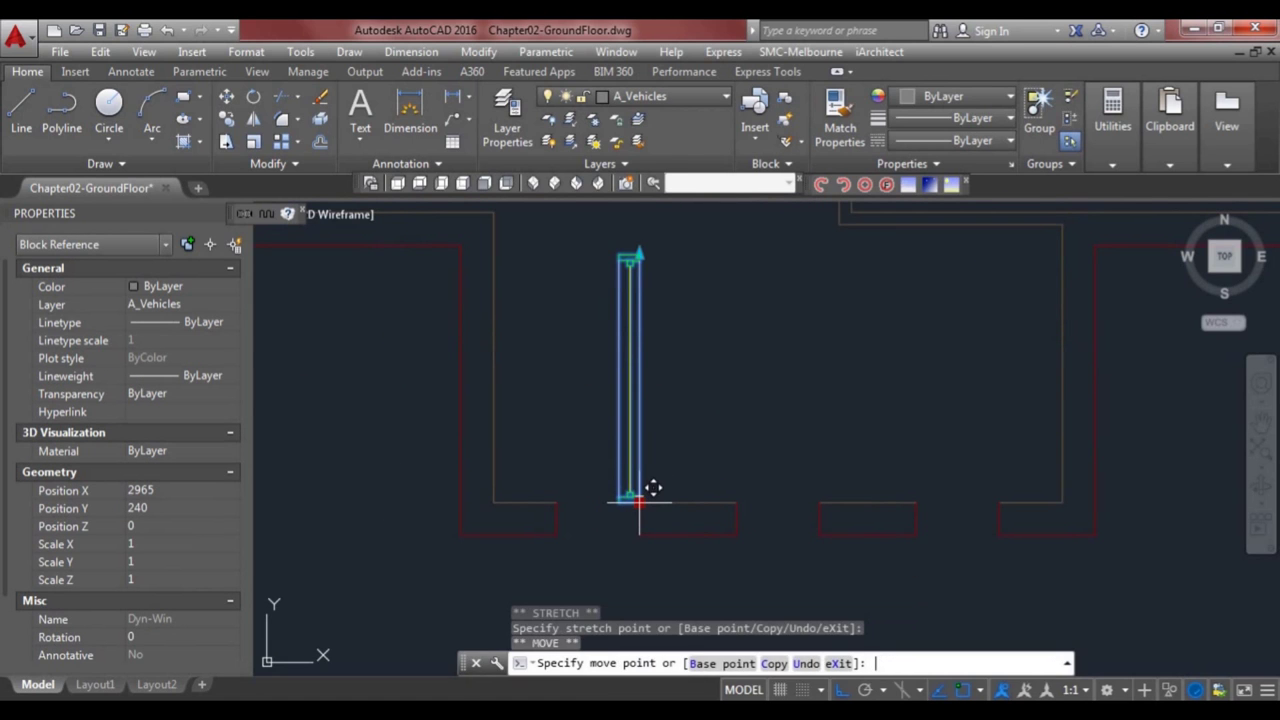
pyautogui.press('space')
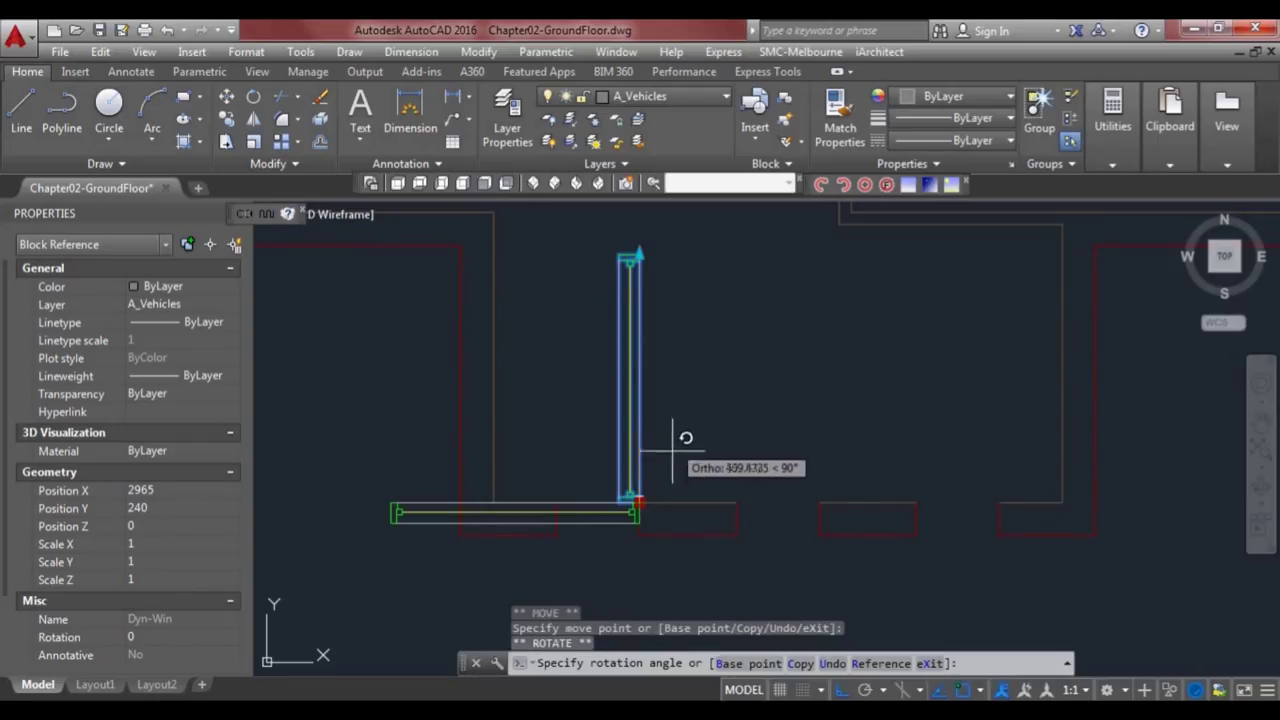
pyautogui.click(686, 393)
pyautogui.click(388, 507)
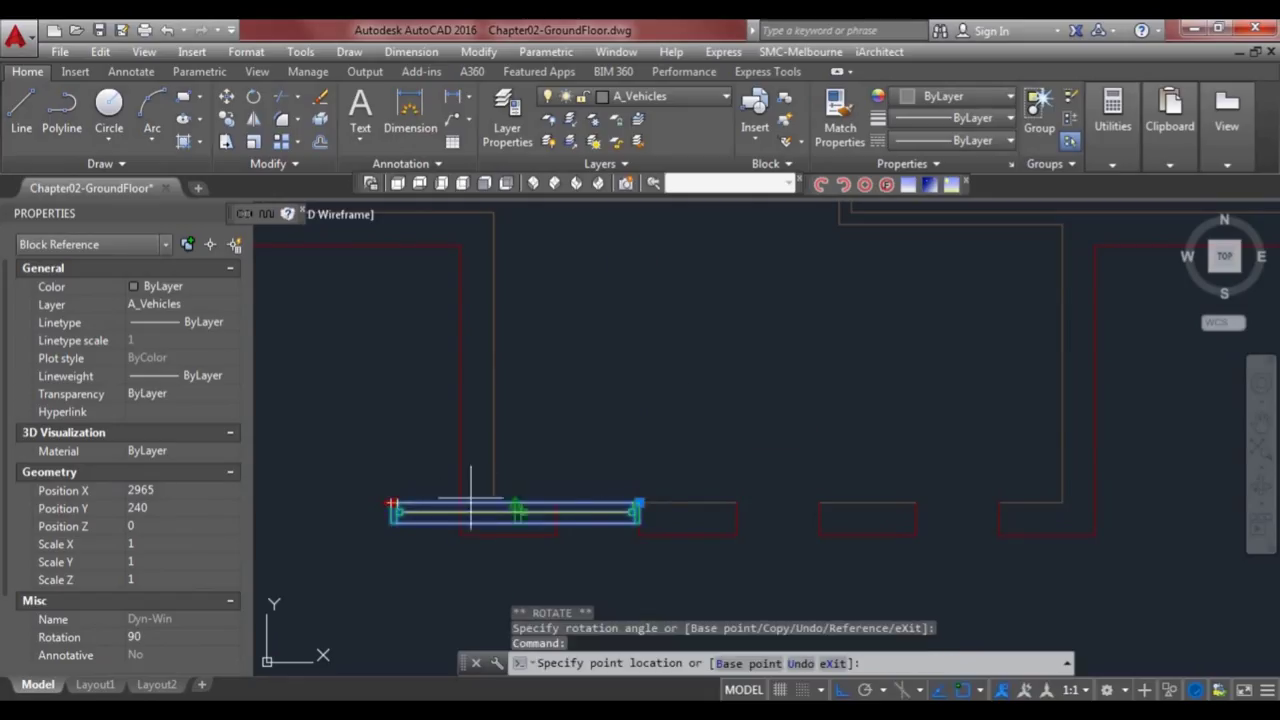
pyautogui.click(557, 510)
# - Copy the fitted window into the middle and right openings of the bottom wall
pyautogui.click(639, 505)
pyautogui.press('space')
pyautogui.write('c')
pyautogui.press('Return')
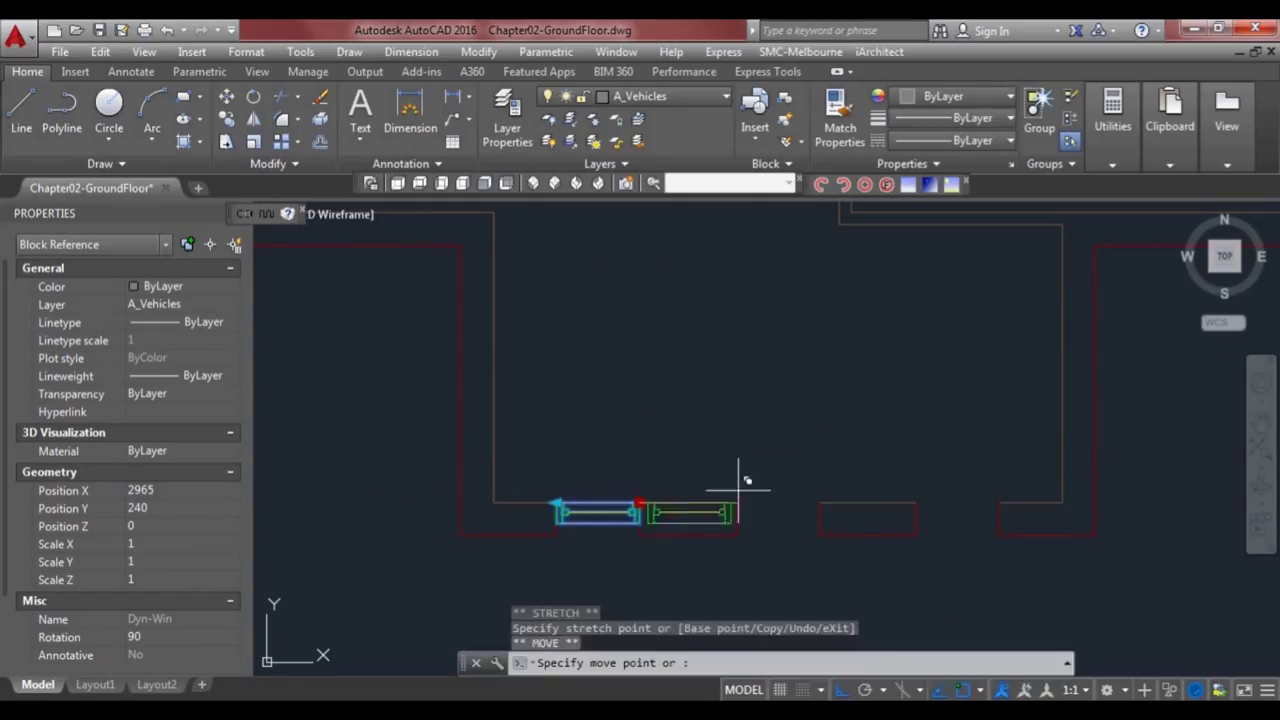
pyautogui.click(819, 505)
pyautogui.click(994, 486)
pyautogui.press('Escape')
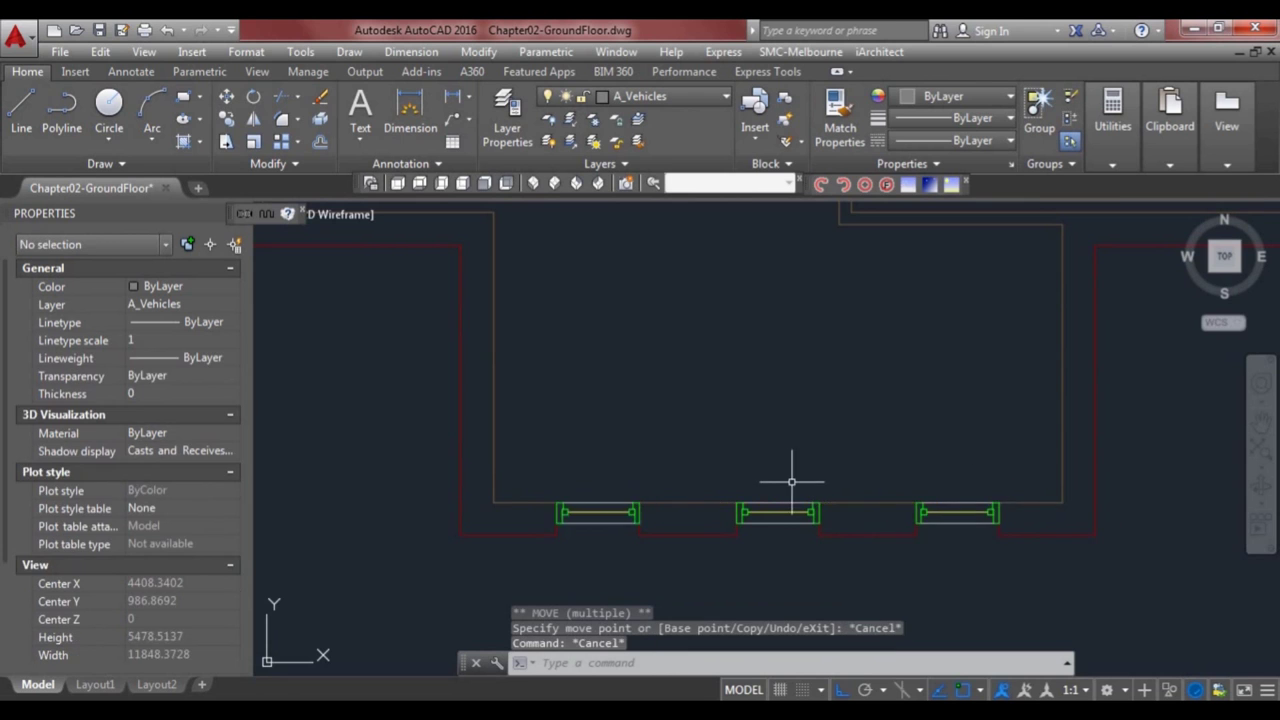
# - Move the dynamic door block from outside the plan to the upper edge of the upper left room's doorway
pyautogui.scroll(-5, 789, 480)
pyautogui.moveTo(879, 384); pyautogui.dragTo(786, 512, button='middle')
pyautogui.moveTo(603, 409); pyautogui.dragTo(604, 520, button='middle')
pyautogui.moveTo(643, 383); pyautogui.dragTo(644, 480, button='middle')
pyautogui.scroll(2, 437, 403)
pyautogui.click(528, 410)
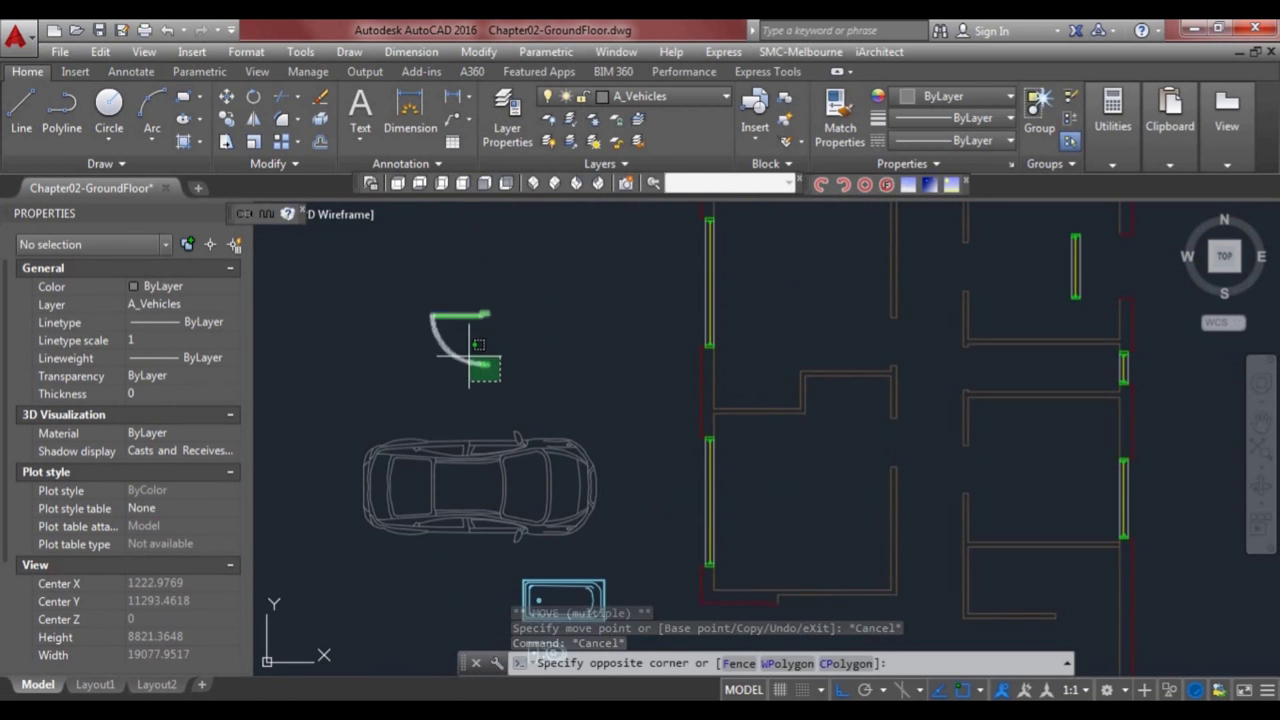
pyautogui.click(432, 310)
pyautogui.click(484, 313)
pyautogui.press('space')
pyautogui.scroll(4, 903, 314)
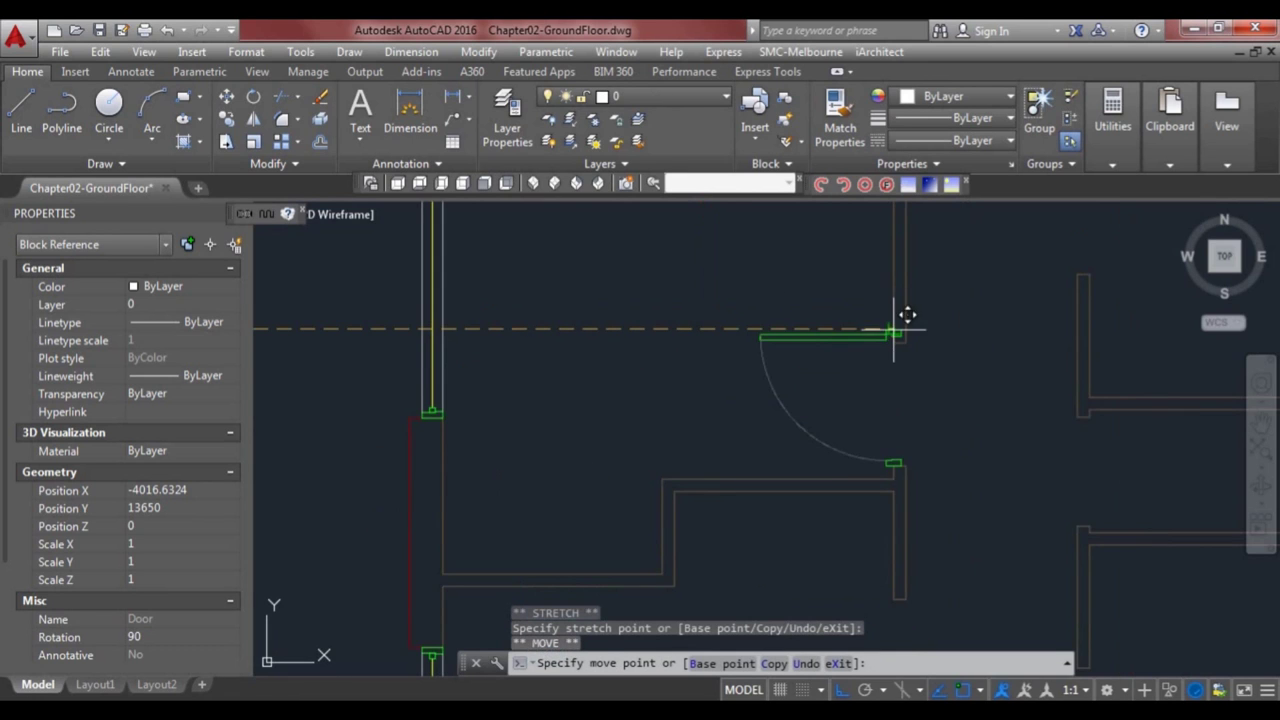
pyautogui.click(900, 345)
# - Shorten the door block to the doorway's width and flip its hinge side to the lower jamb
pyautogui.moveTo(889, 433); pyautogui.dragTo(796, 402, button='middle')
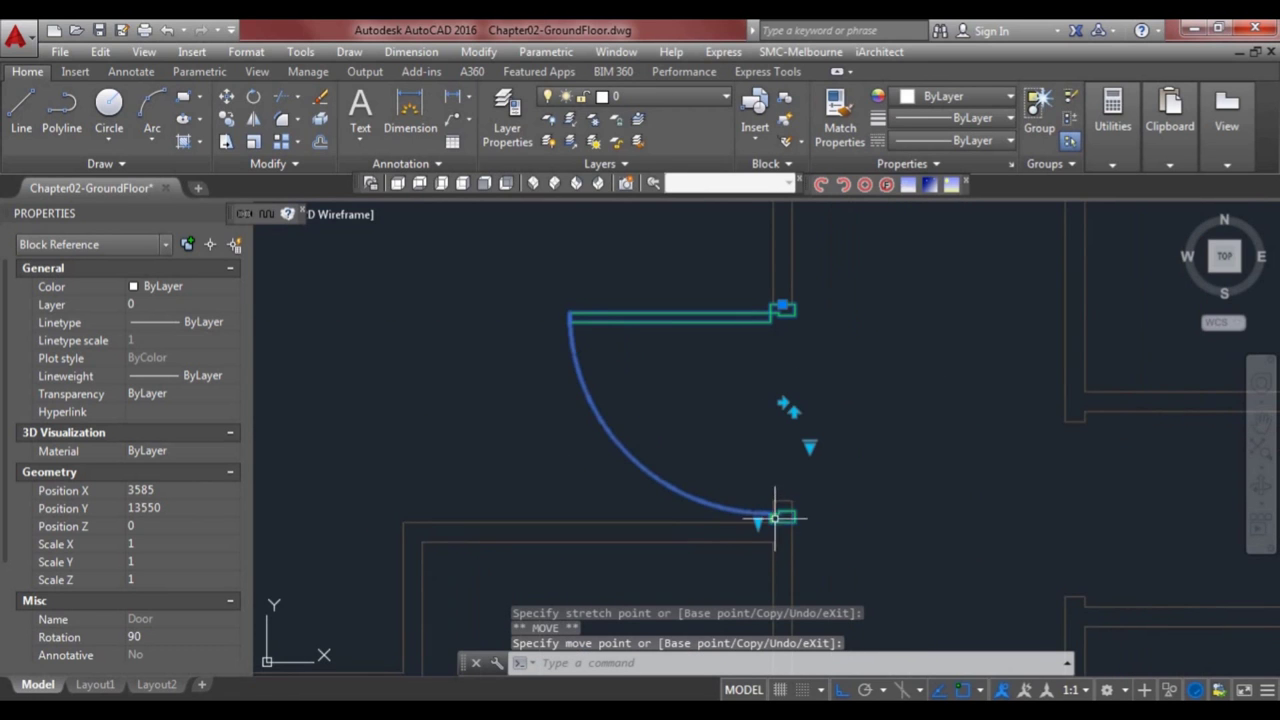
pyautogui.click(762, 518)
pyautogui.click(779, 494)
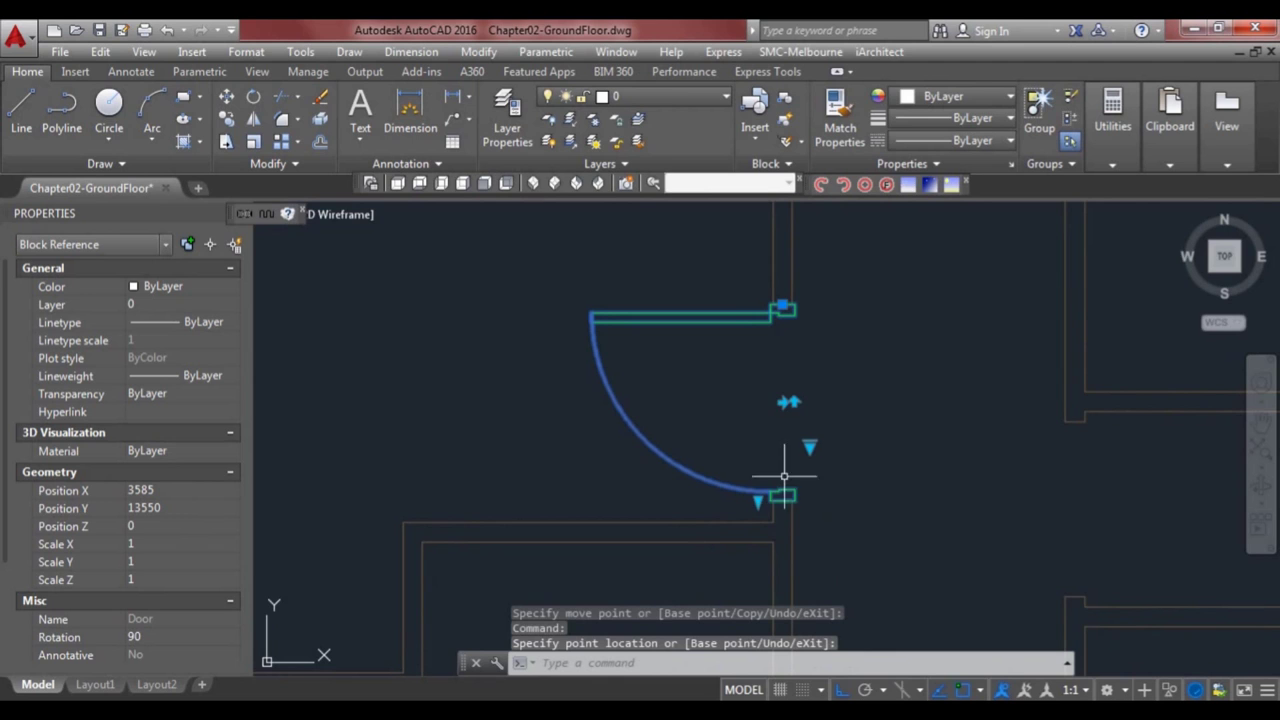
pyautogui.click(792, 402)
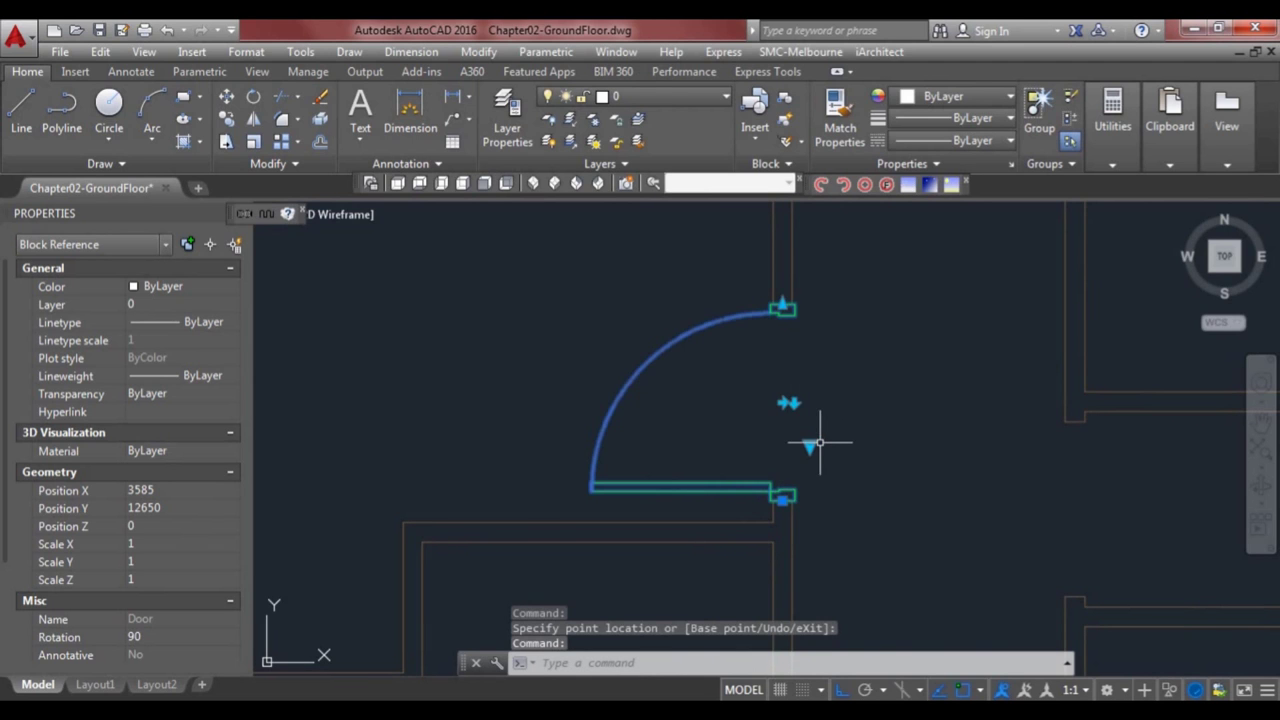
# - Copy the door into the next doorway below in the same wall and flip the copy's hinge side to the upper jamb
pyautogui.scroll(-2, 820, 441)
pyautogui.moveTo(808, 437); pyautogui.dragTo(760, 363, button='middle')
pyautogui.click(754, 358)
pyautogui.press('space')
pyautogui.moveTo(752, 441); pyautogui.dragTo(720, 332, button='middle')
pyautogui.write('c')
pyautogui.press('Return')
pyautogui.click(724, 511)
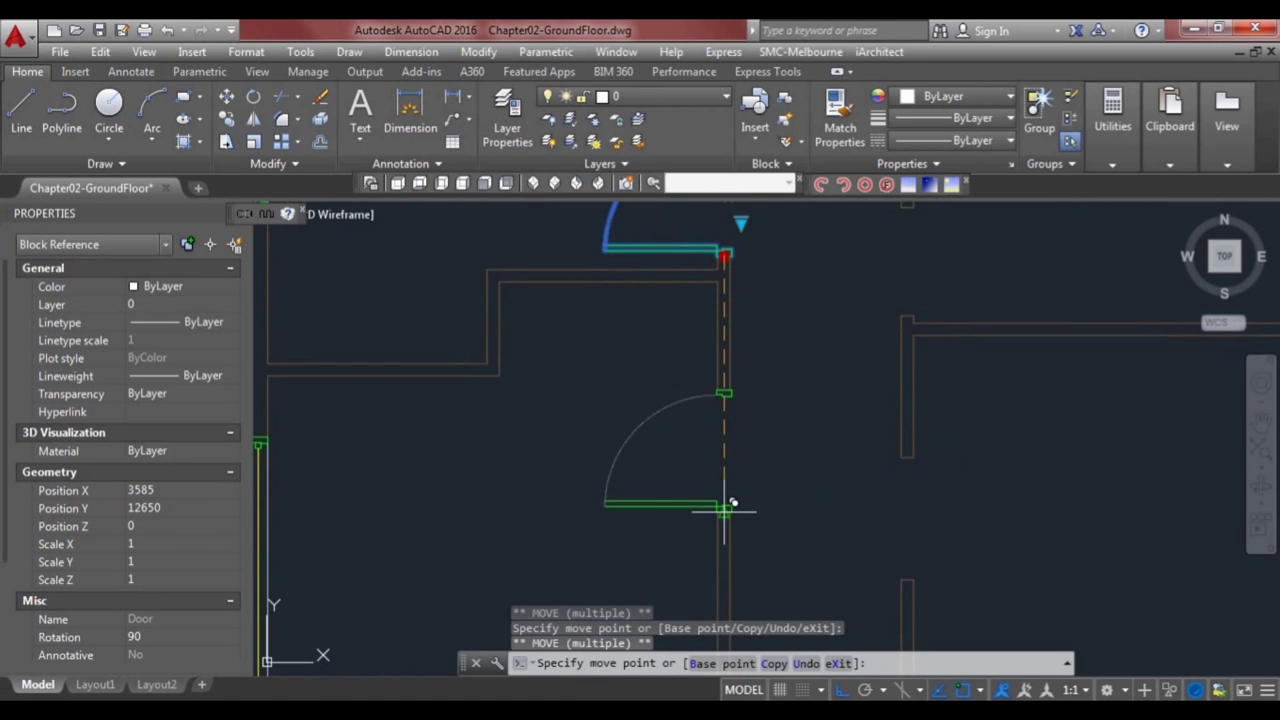
pyautogui.press('Escape')
pyautogui.press('Escape')
pyautogui.click(697, 503)
pyautogui.click(730, 452)
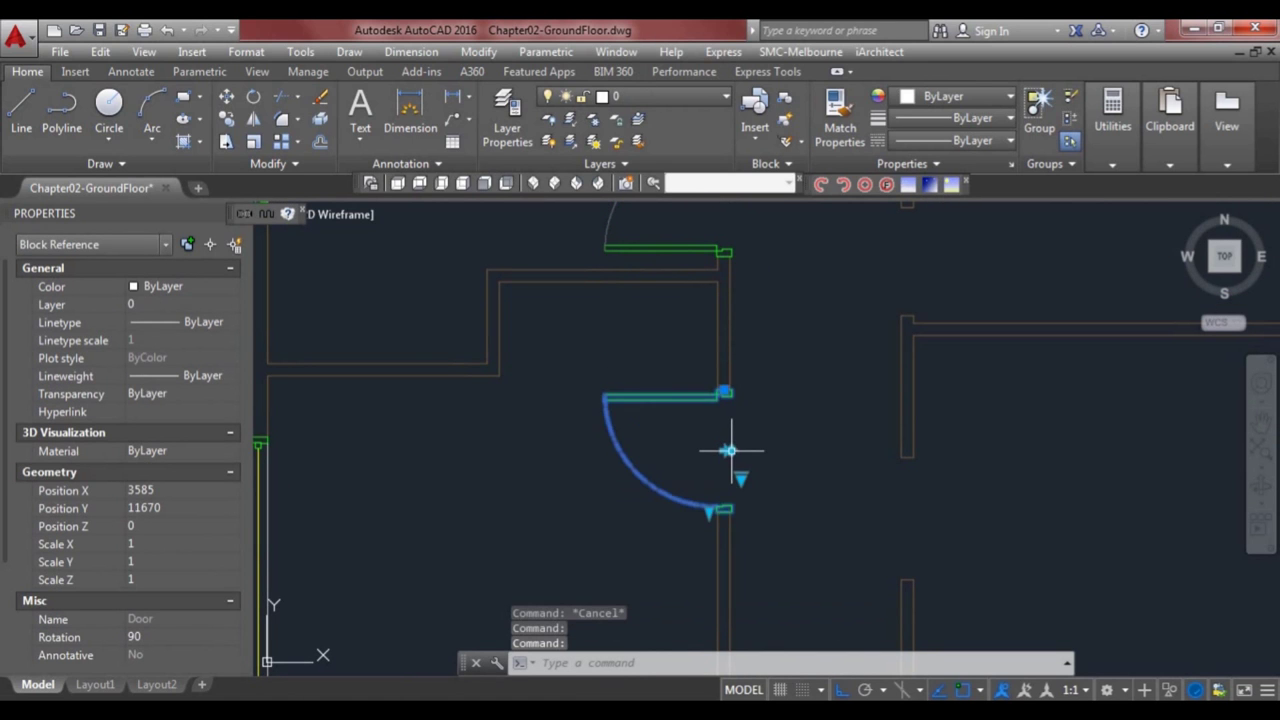
# - Copy the lower door to the upper edge of the upper right room's doorway across the corridor
pyautogui.scroll(-2, 769, 458)
pyautogui.moveTo(769, 458); pyautogui.dragTo(684, 456, button='middle')
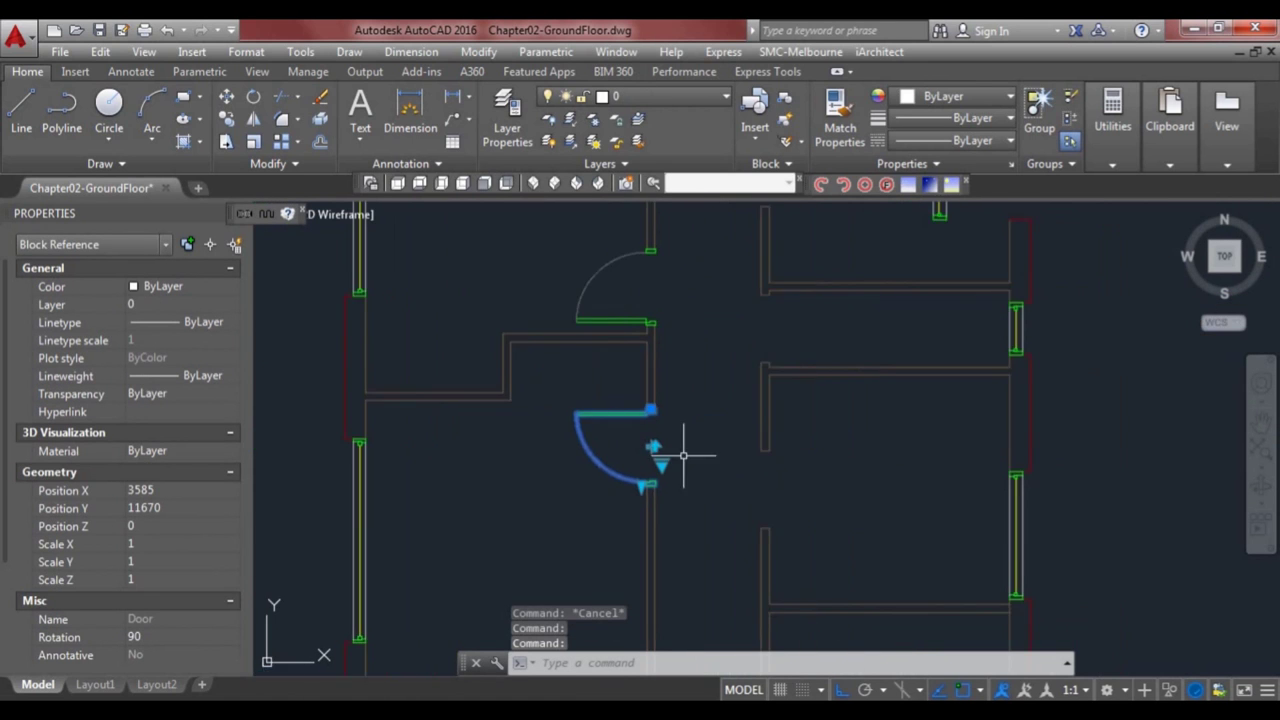
pyautogui.click(650, 408)
pyautogui.press('space')
pyautogui.scroll(-2, 623, 531)
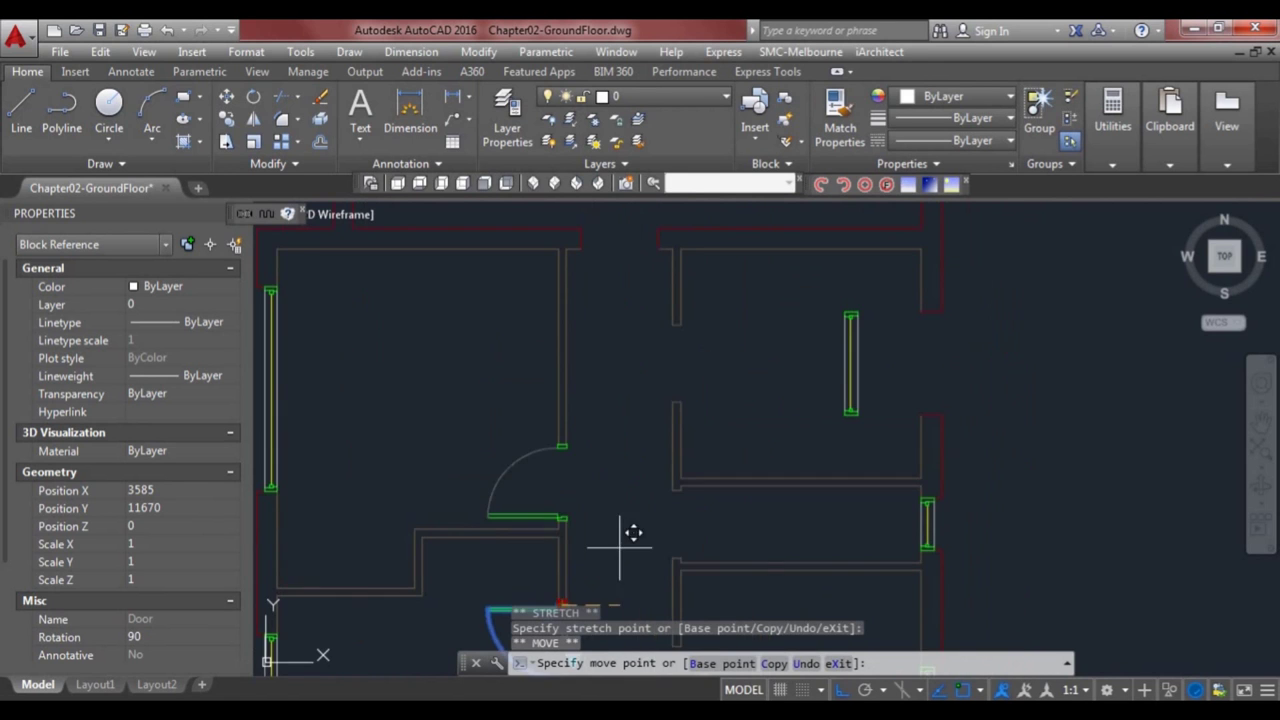
pyautogui.write('c')
pyautogui.press('Return')
pyautogui.scroll(5, 665, 310)
pyautogui.click(664, 310)
pyautogui.press('Escape')
pyautogui.press('Escape')
# - Flip the upper right room's door to swing into the room and switch its hinge side to the lower jamb
pyautogui.click(637, 354)
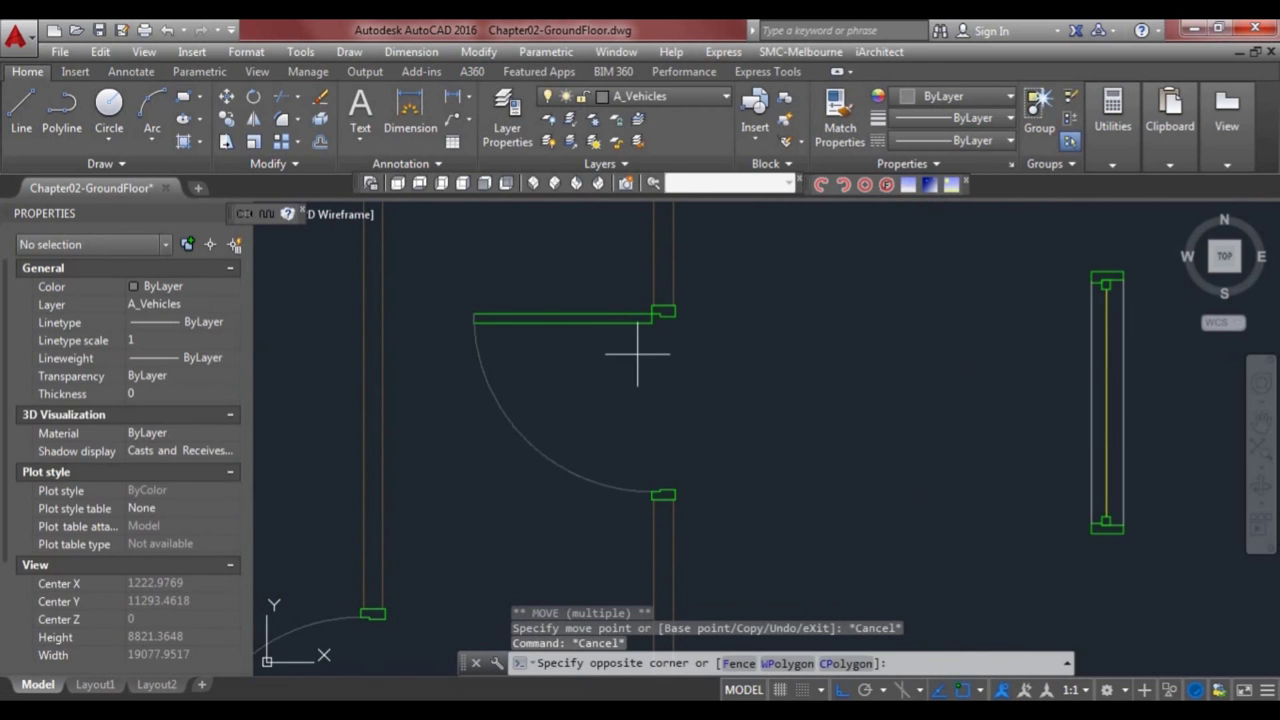
pyautogui.click(630, 312)
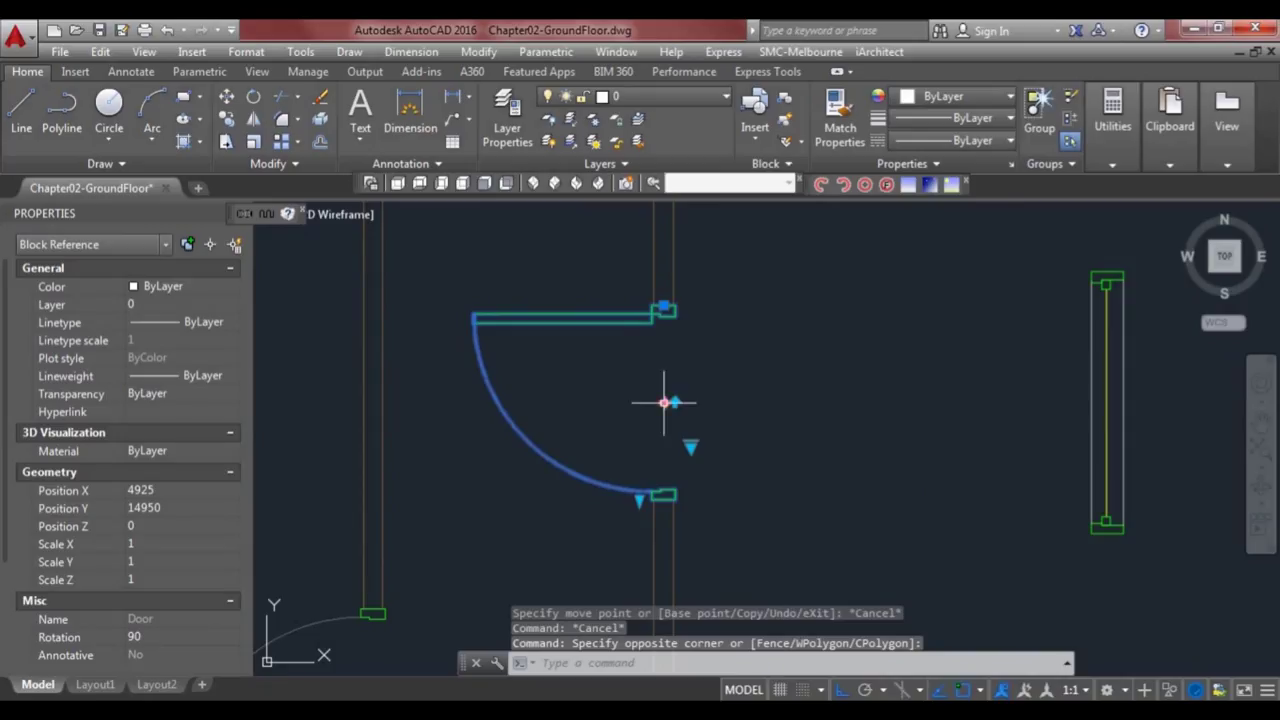
pyautogui.click(675, 402)
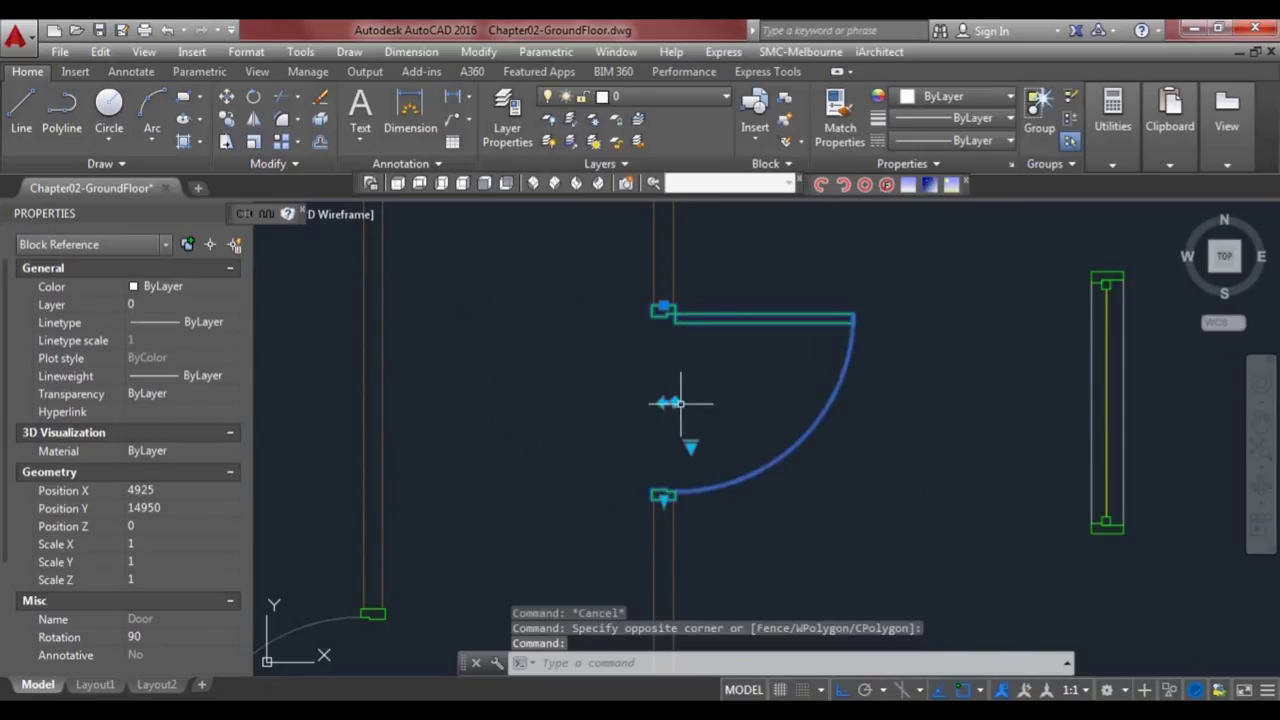
pyautogui.click(664, 500)
pyautogui.scroll(-4, 730, 397)
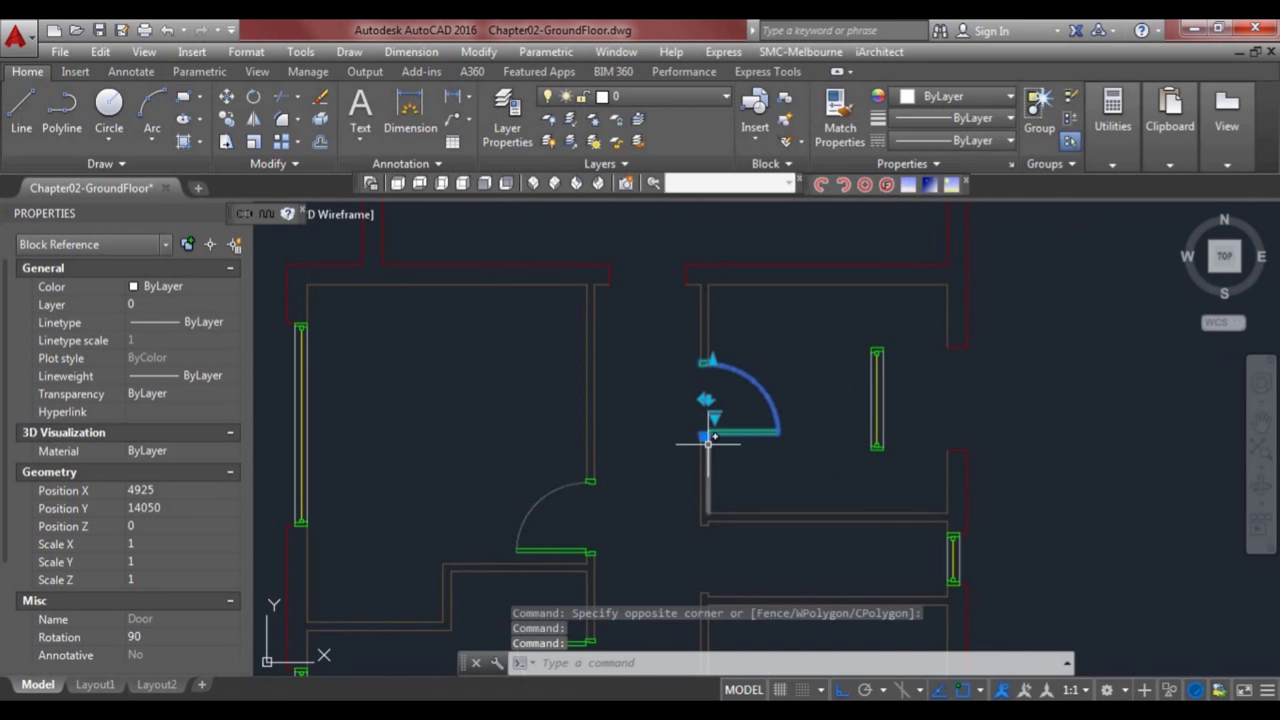
# - Copy the upper right room's door to the lower jamb of the next doorway below in the same wall
pyautogui.click(704, 437)
pyautogui.press('space')
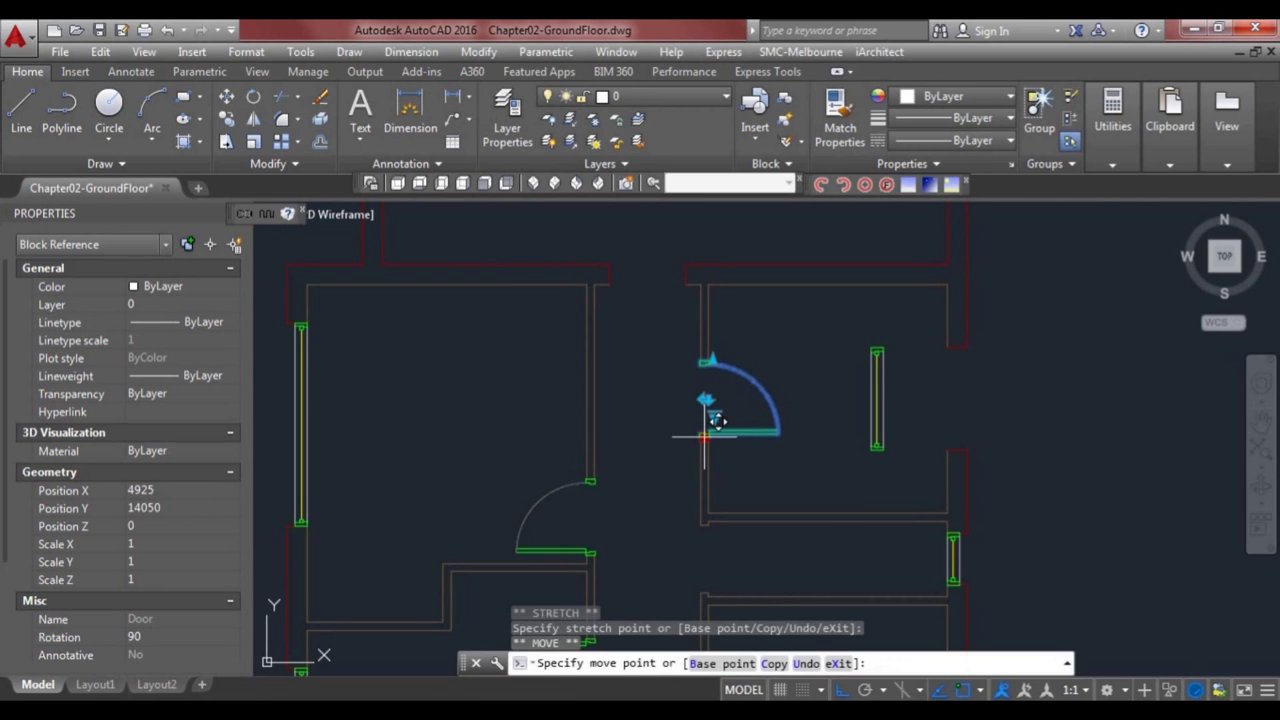
pyautogui.write('c')
pyautogui.press('Return')
pyautogui.moveTo(717, 528); pyautogui.dragTo(703, 388, button='middle')
pyautogui.scroll(3, 702, 431)
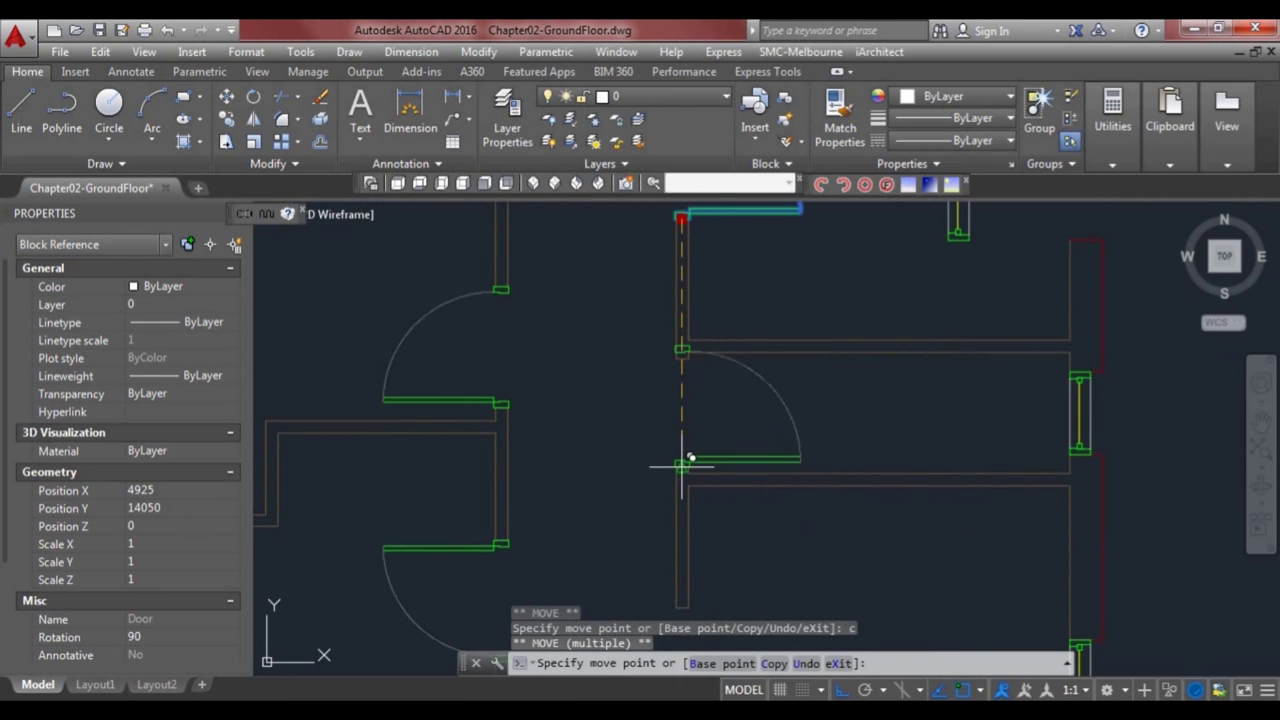
pyautogui.press('Escape')
pyautogui.press('Escape')
# - Shorten the copied door to the narrower doorway's width
pyautogui.click(686, 362)
pyautogui.scroll(2, 686, 350)
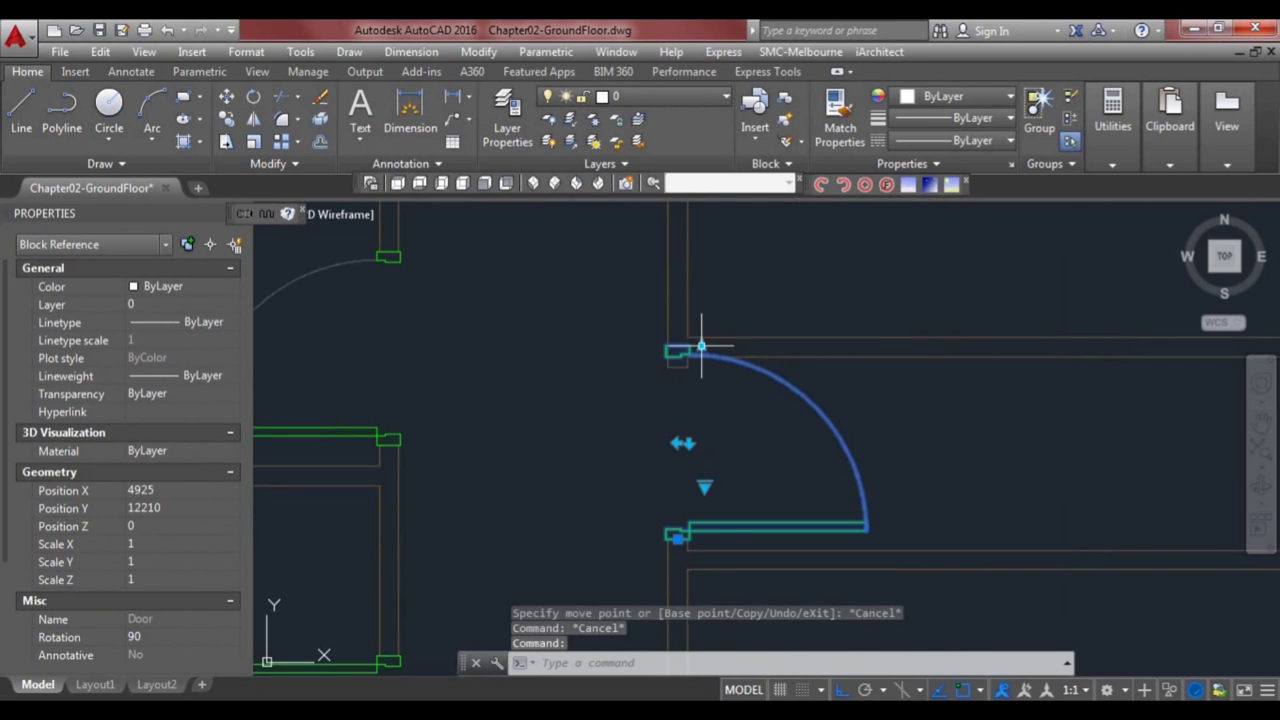
pyautogui.click(701, 346)
# - Copy the shortened door to the lower jamb of the next doorway down the corridor's right wall
pyautogui.scroll(-1, 690, 360)
pyautogui.scroll(-2, 737, 366)
pyautogui.press('space')
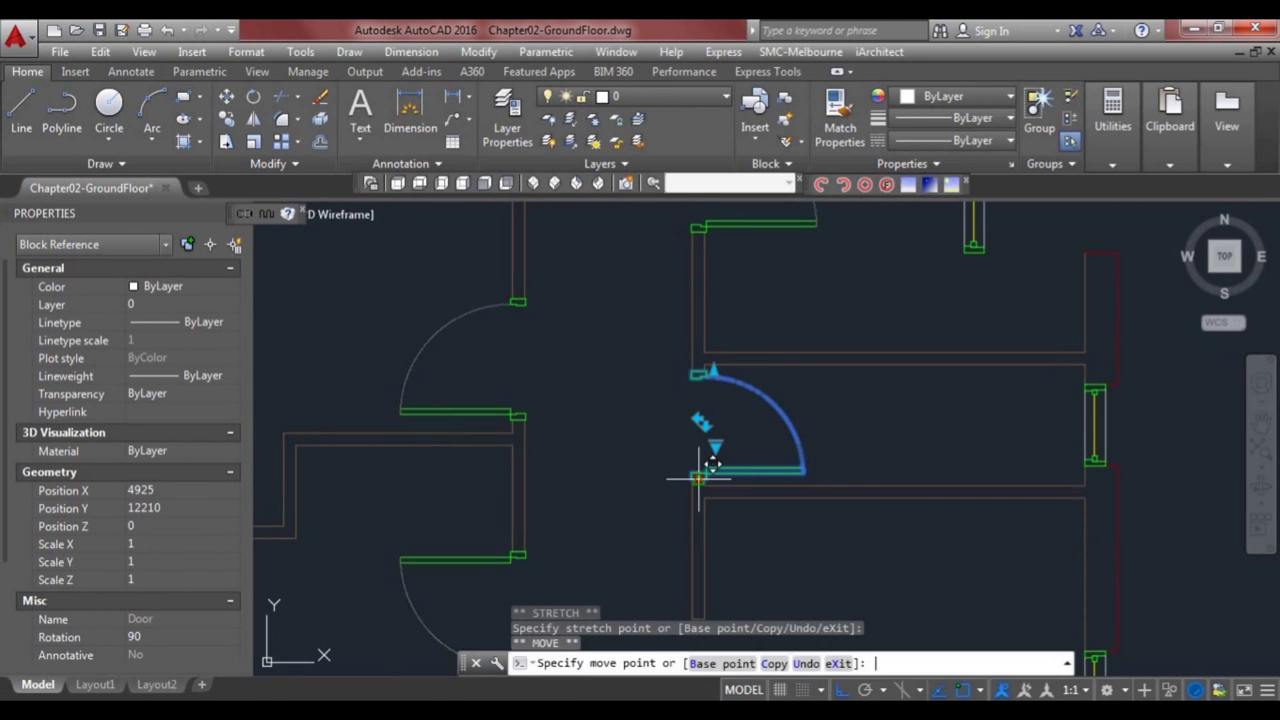
pyautogui.scroll(-1, 668, 390)
pyautogui.moveTo(664, 463); pyautogui.dragTo(651, 331, button='middle')
pyautogui.write('c')
pyautogui.press('Return')
pyautogui.scroll(1, 694, 457)
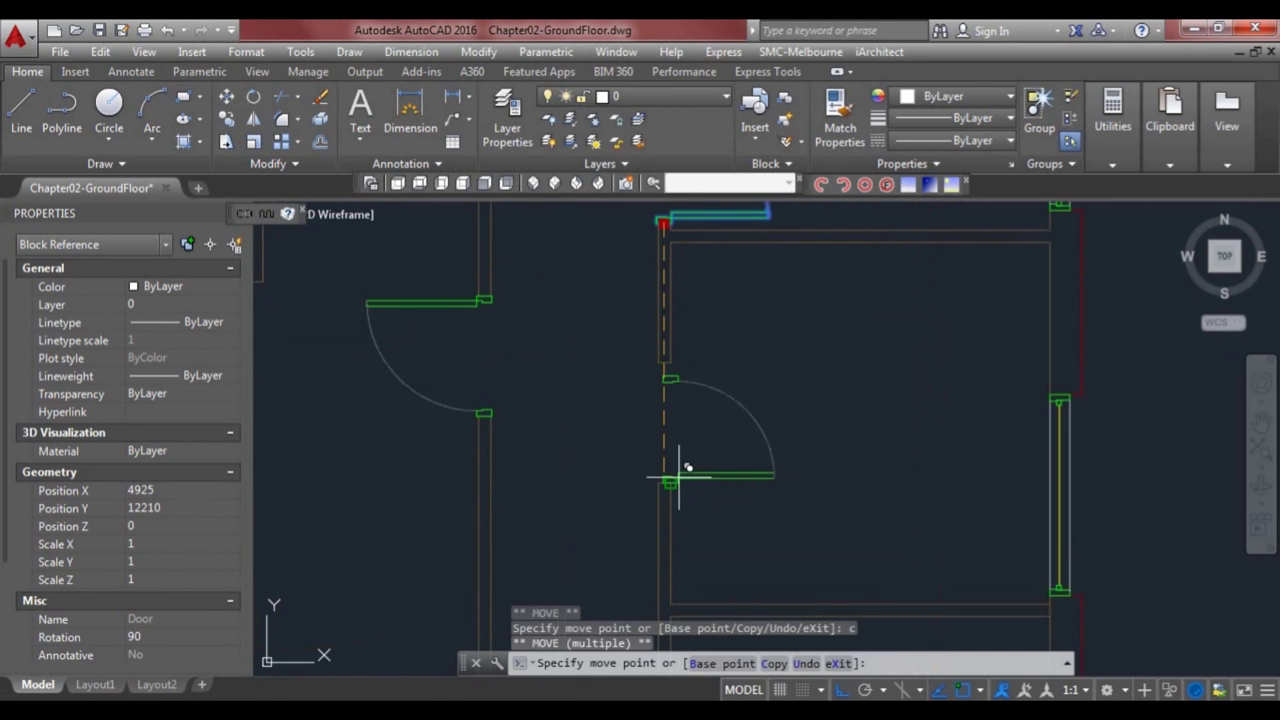
pyautogui.click(663, 481)
pyautogui.press('Escape')
pyautogui.press('Escape')
# - Widen the new door copy to fill its doorway and flip its hinge side to the upper jamb
pyautogui.click(693, 476)
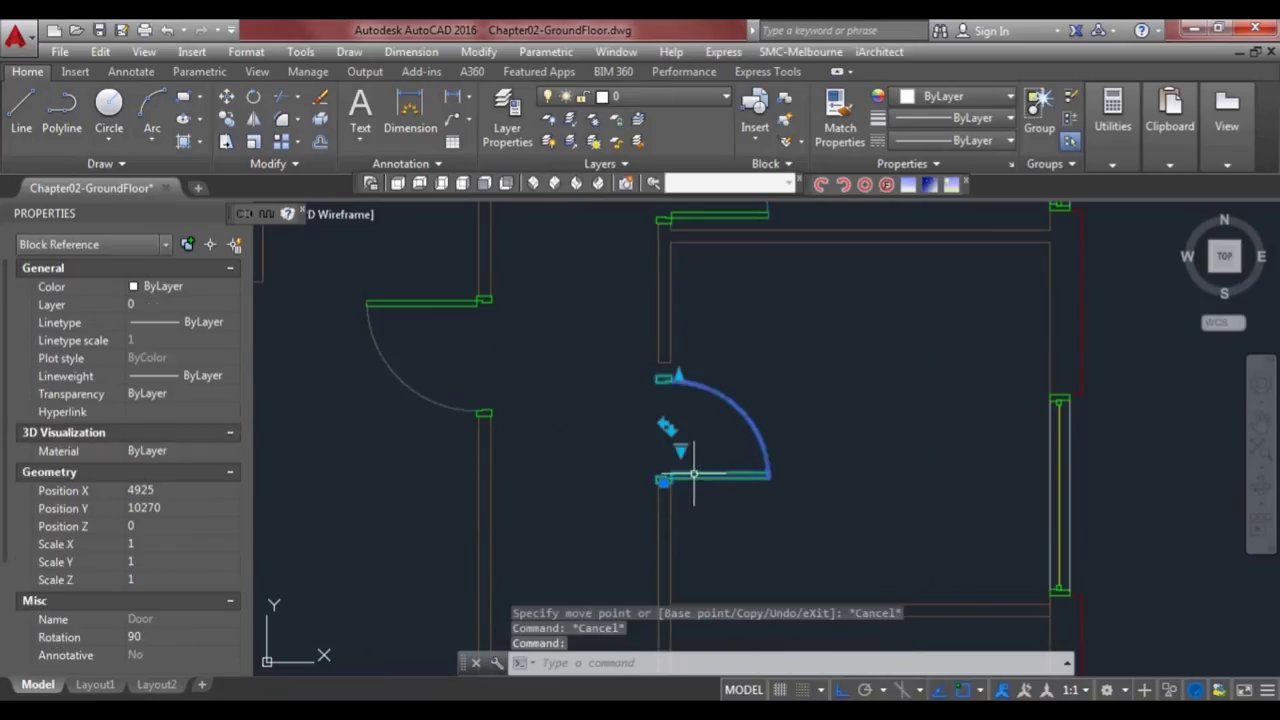
pyautogui.click(679, 378)
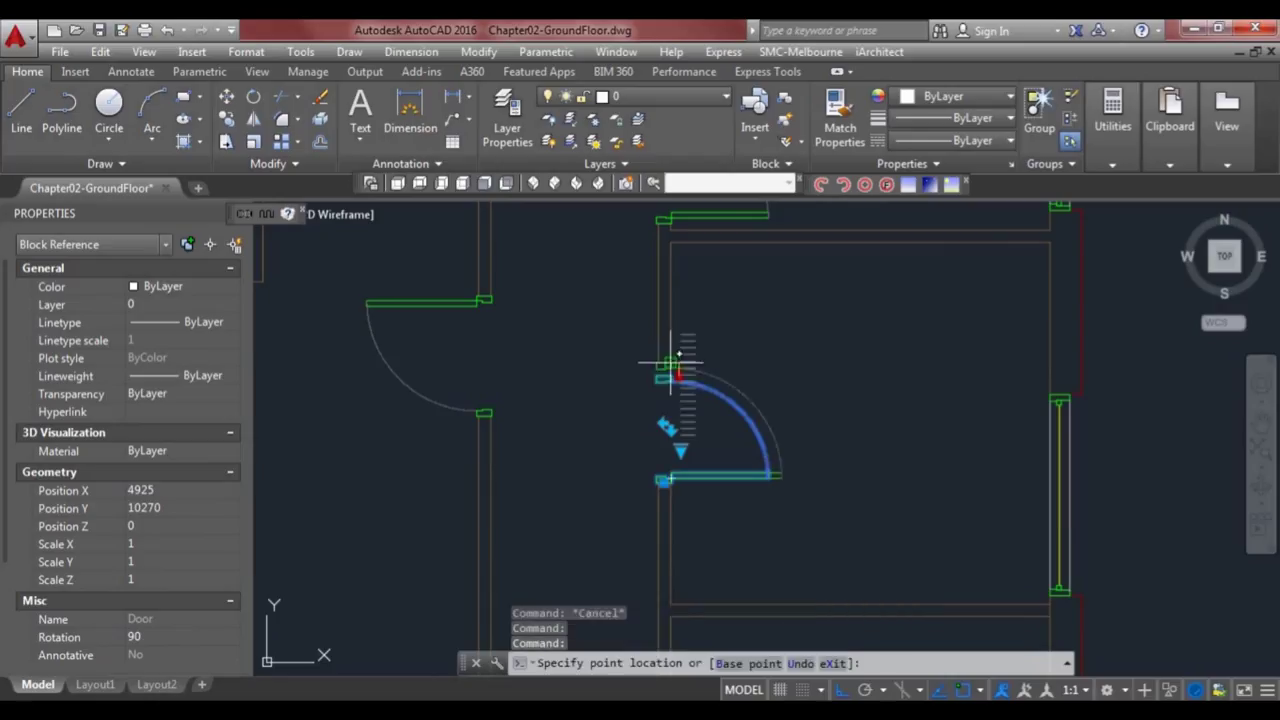
pyautogui.click(676, 366)
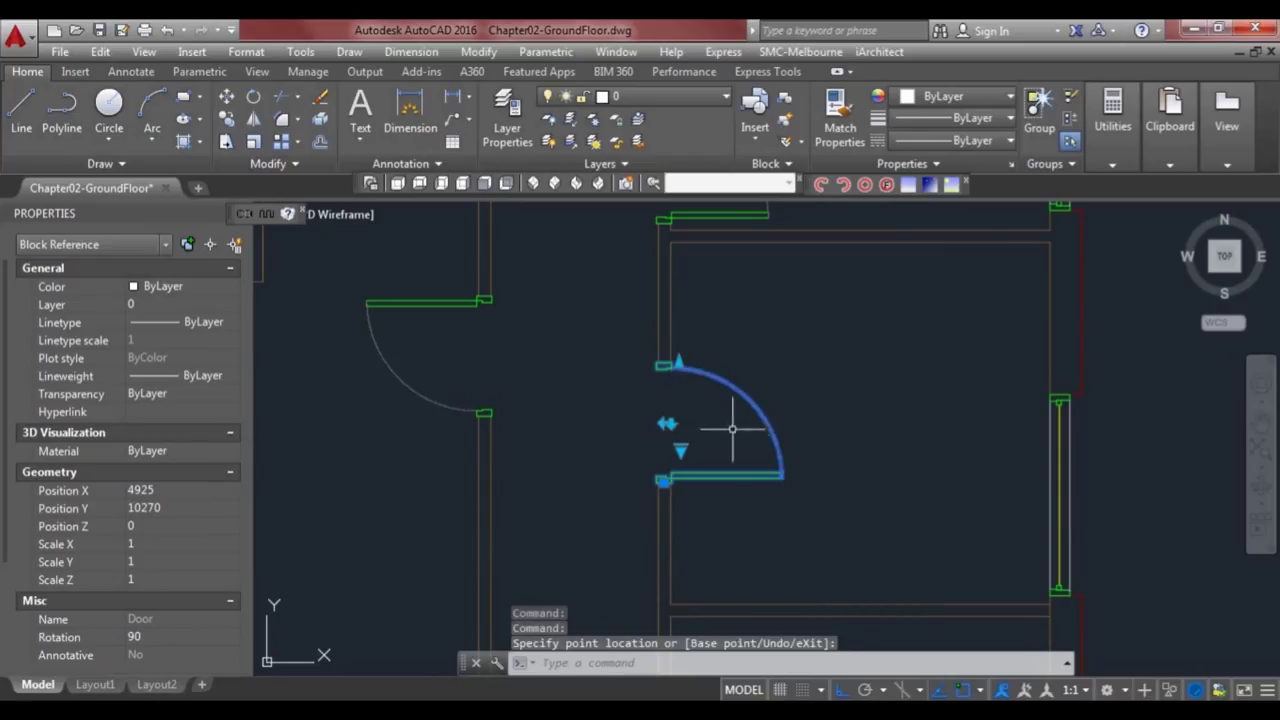
pyautogui.click(670, 423)
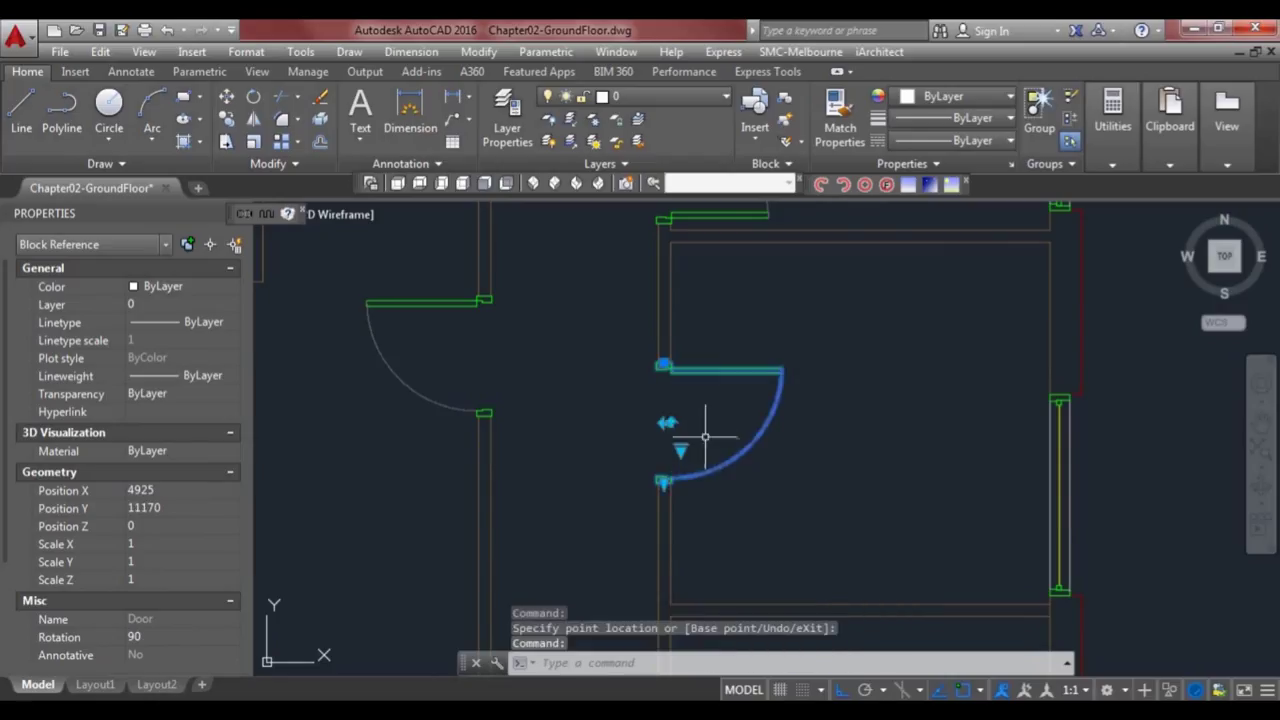
pyautogui.press('Escape')
# - Copy this door onto the midpoint of the left wall of the small room below
pyautogui.scroll(-2, 737, 440)
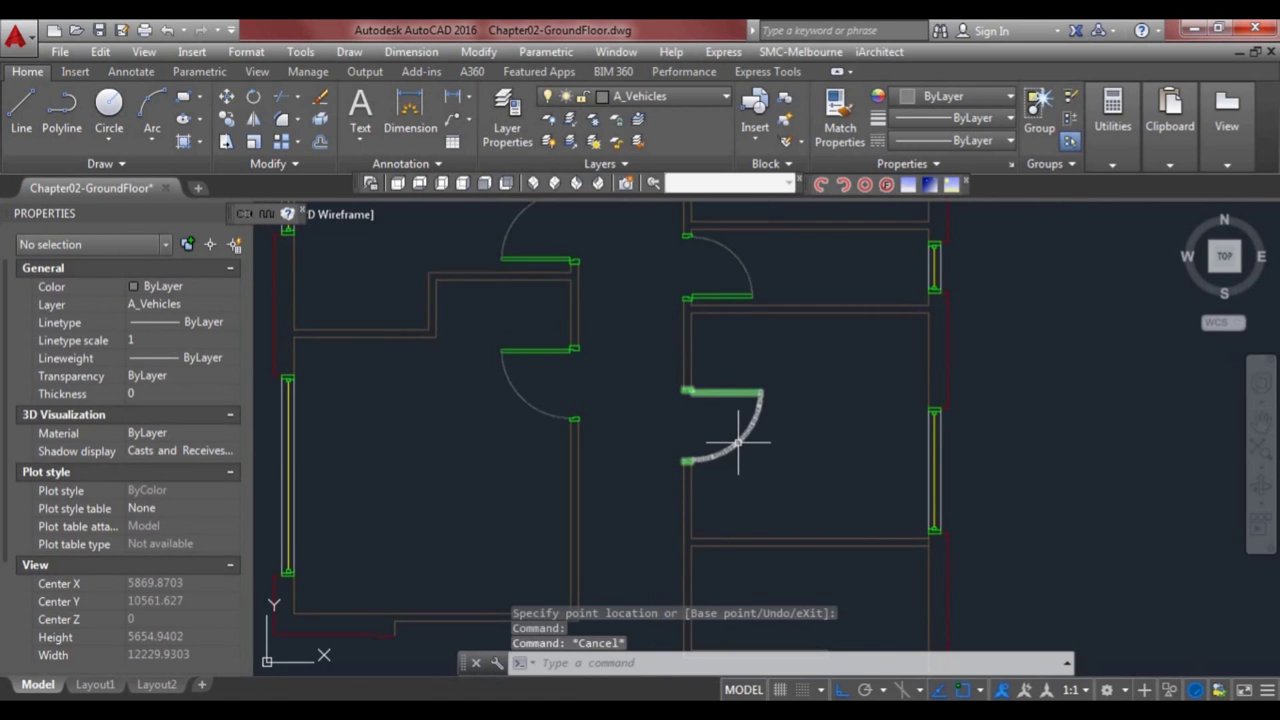
pyautogui.click(737, 440)
pyautogui.moveTo(749, 466); pyautogui.dragTo(660, 406, button='middle')
pyautogui.click(600, 337)
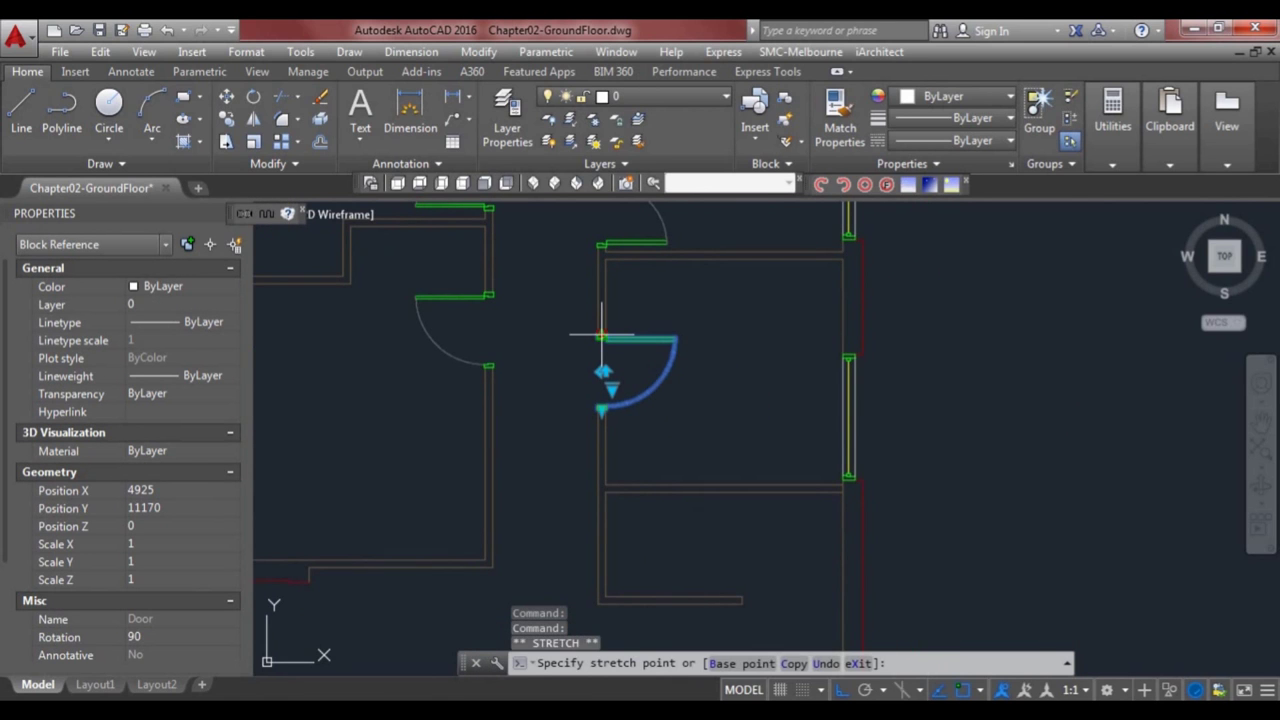
pyautogui.press('space')
pyautogui.write('c')
pyautogui.press('Return')
pyautogui.moveTo(645, 517); pyautogui.dragTo(682, 327, button='middle')
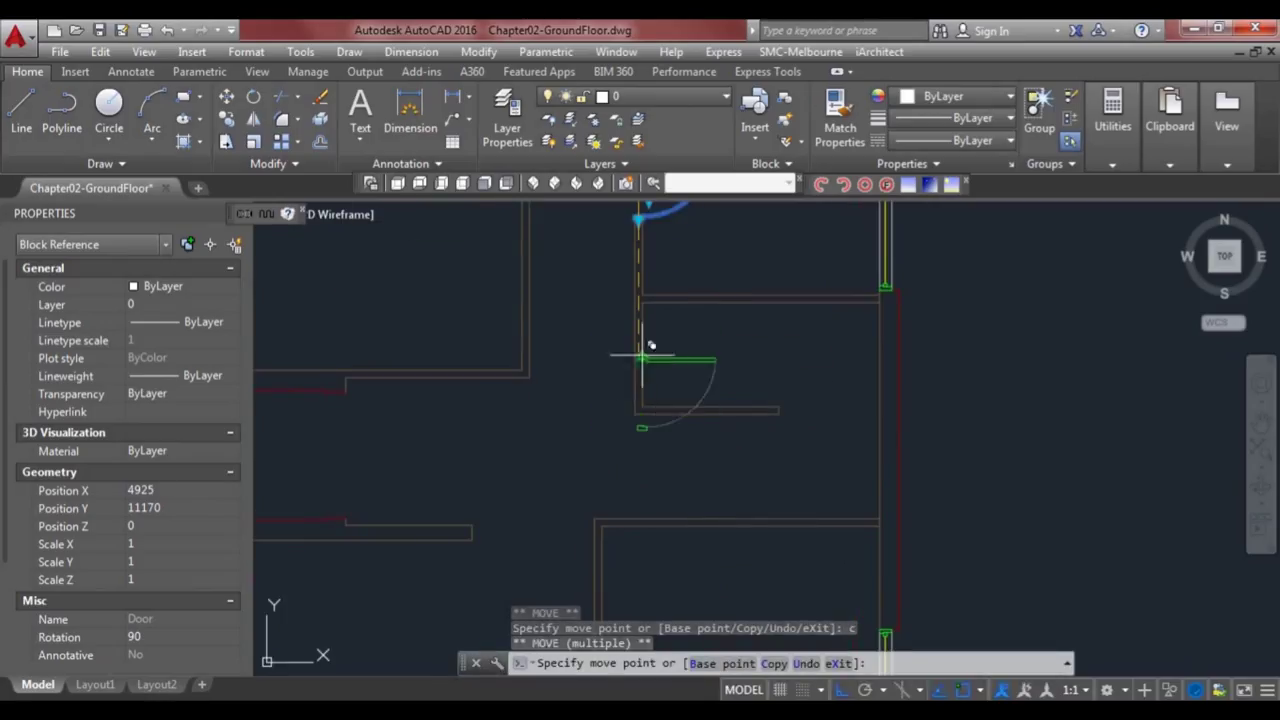
pyautogui.click(659, 354)
pyautogui.press('Escape')
# - Draw a short line across the small room's left wall at the wall's midpoint
pyautogui.scroll(2, 653, 344)
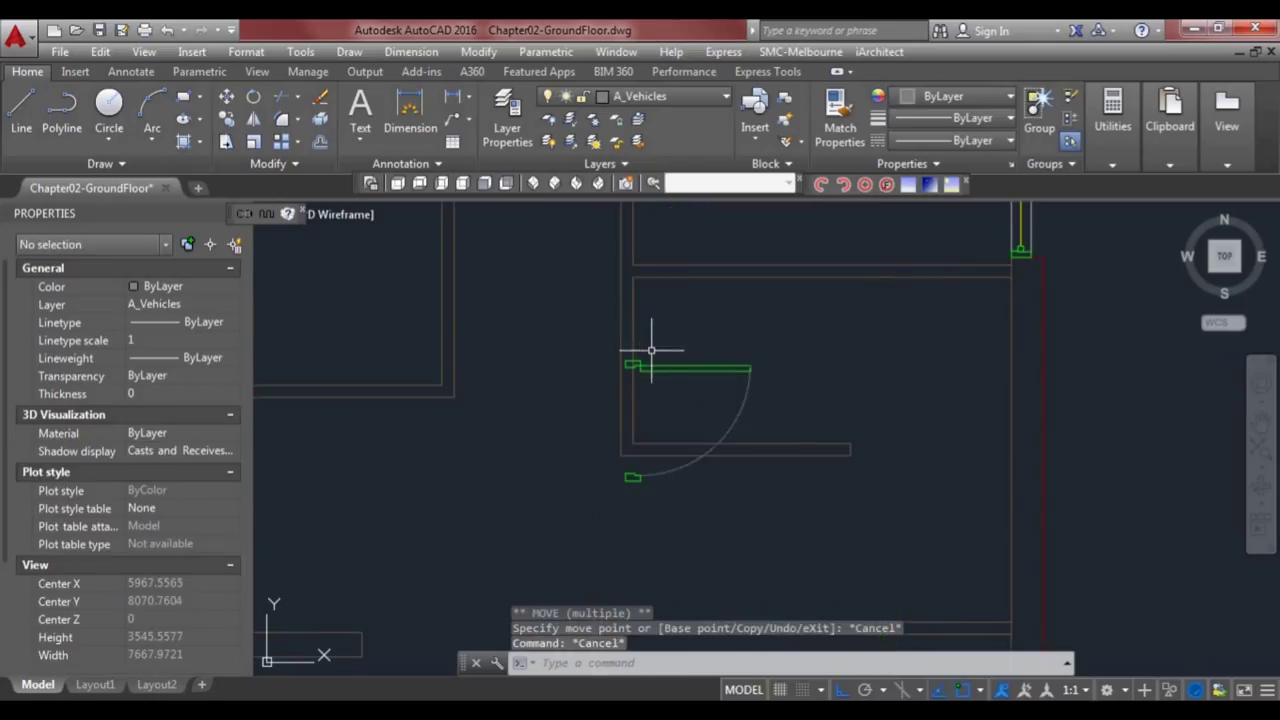
pyautogui.write('l')
pyautogui.press('Return')
pyautogui.click(622, 346)
pyautogui.click(620, 346)
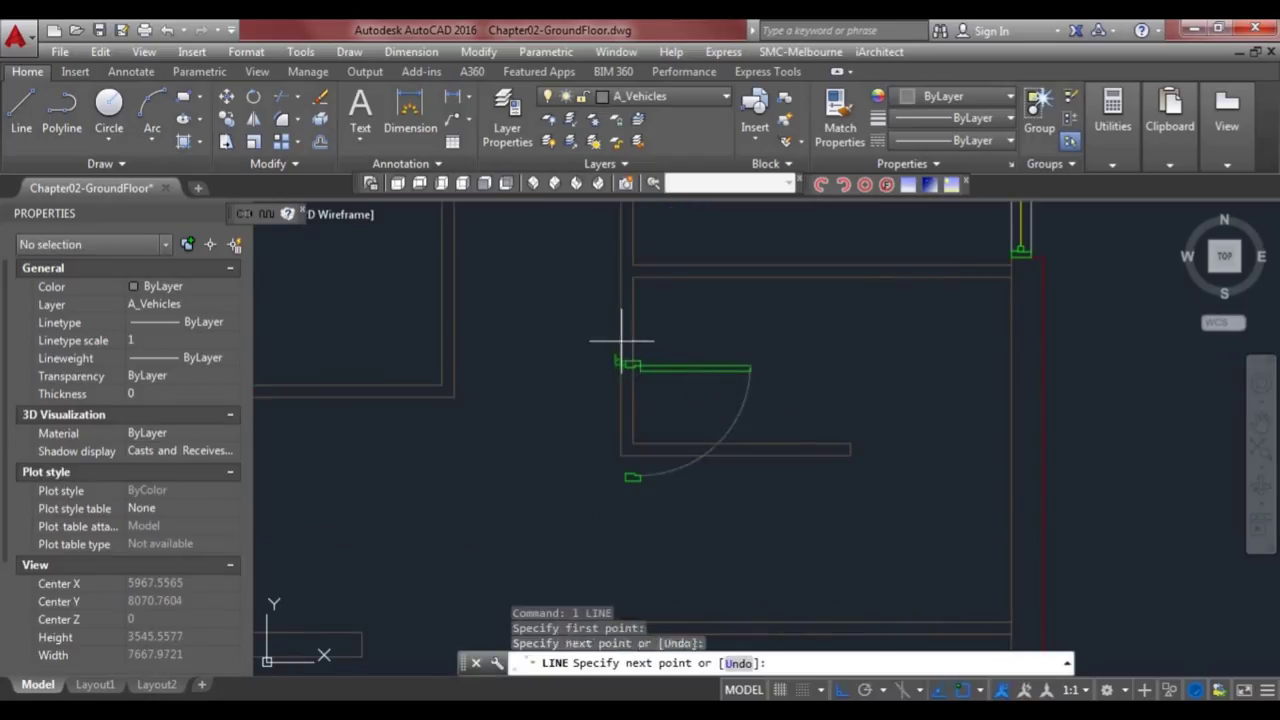
pyautogui.press('Escape')
# - Offset the short line across the wall by 450 both upward and downward
pyautogui.scroll(2, 630, 358)
pyautogui.write('o')
pyautogui.press('Return')
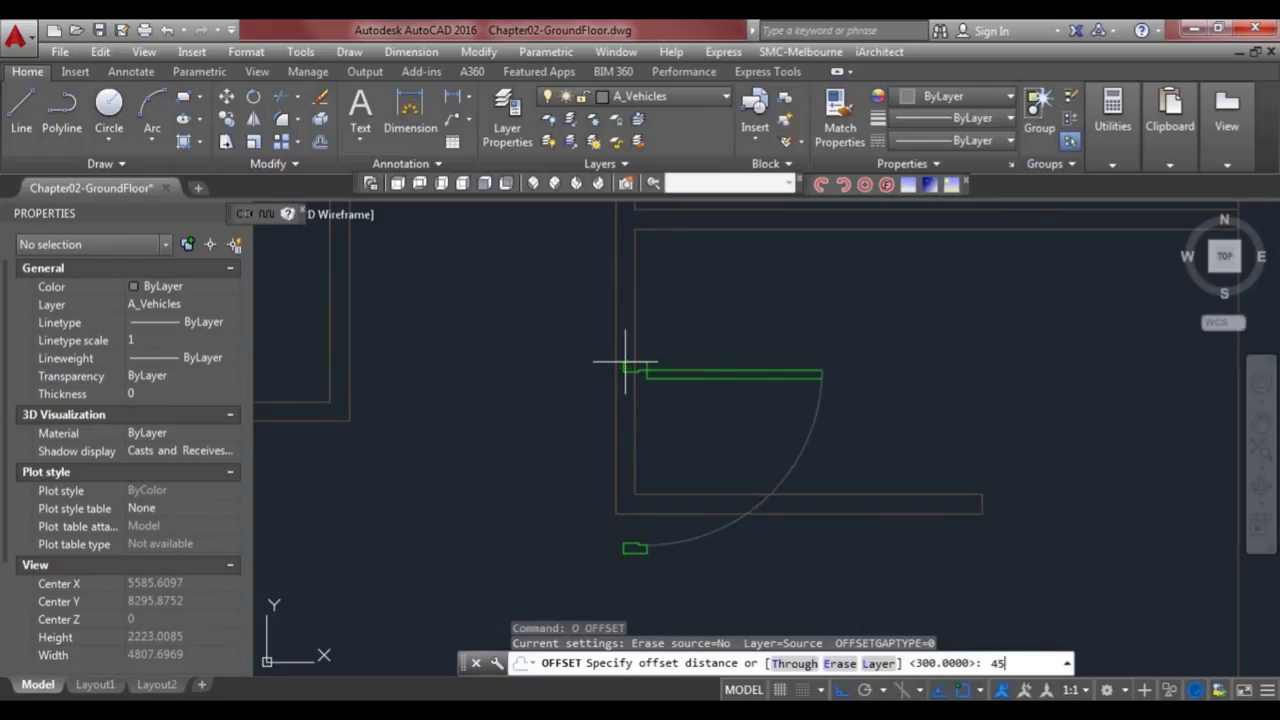
pyautogui.write('450')
pyautogui.press('Return')
pyautogui.click(614, 340)
pyautogui.click(608, 366)
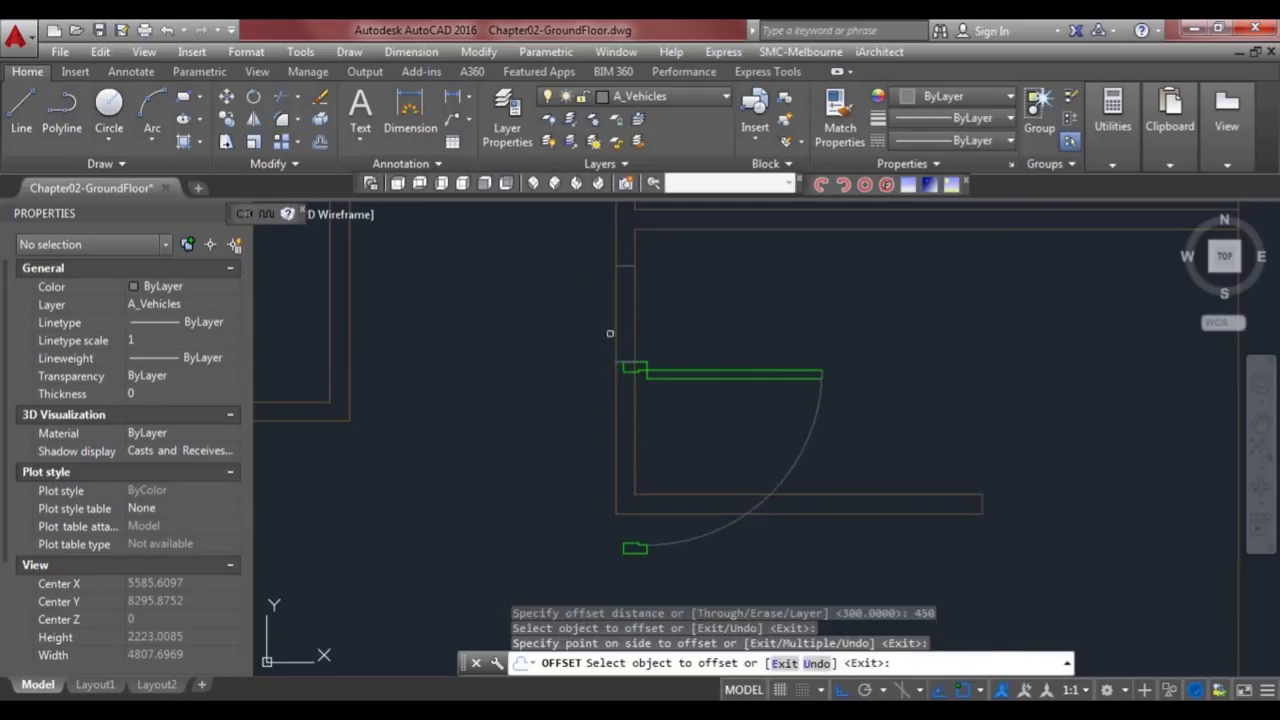
pyautogui.click(617, 361)
pyautogui.click(610, 454)
pyautogui.press('Escape')
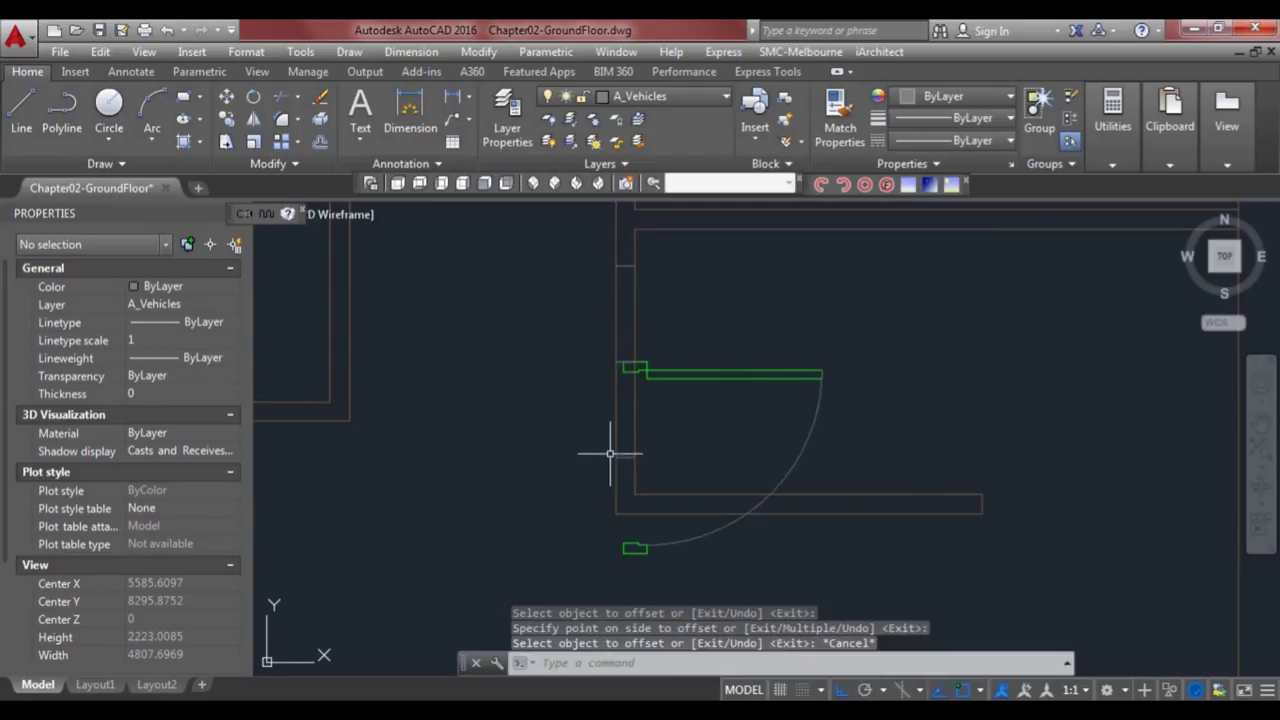
# - Trim both wall faces between the two offset lines to open the small room's doorway
pyautogui.write('tr')
pyautogui.press('Return')
pyautogui.click(624, 457)
pyautogui.click(628, 266)
pyautogui.press('Return')
pyautogui.click(661, 305)
pyautogui.click(604, 297)
pyautogui.press('Escape')
# - Match the properties of the new doorway's jamb lines to those of the adjoining wall line
pyautogui.write('ma')
pyautogui.press('Return')
pyautogui.click(634, 241)
pyautogui.click(627, 257)
pyautogui.click(622, 279)
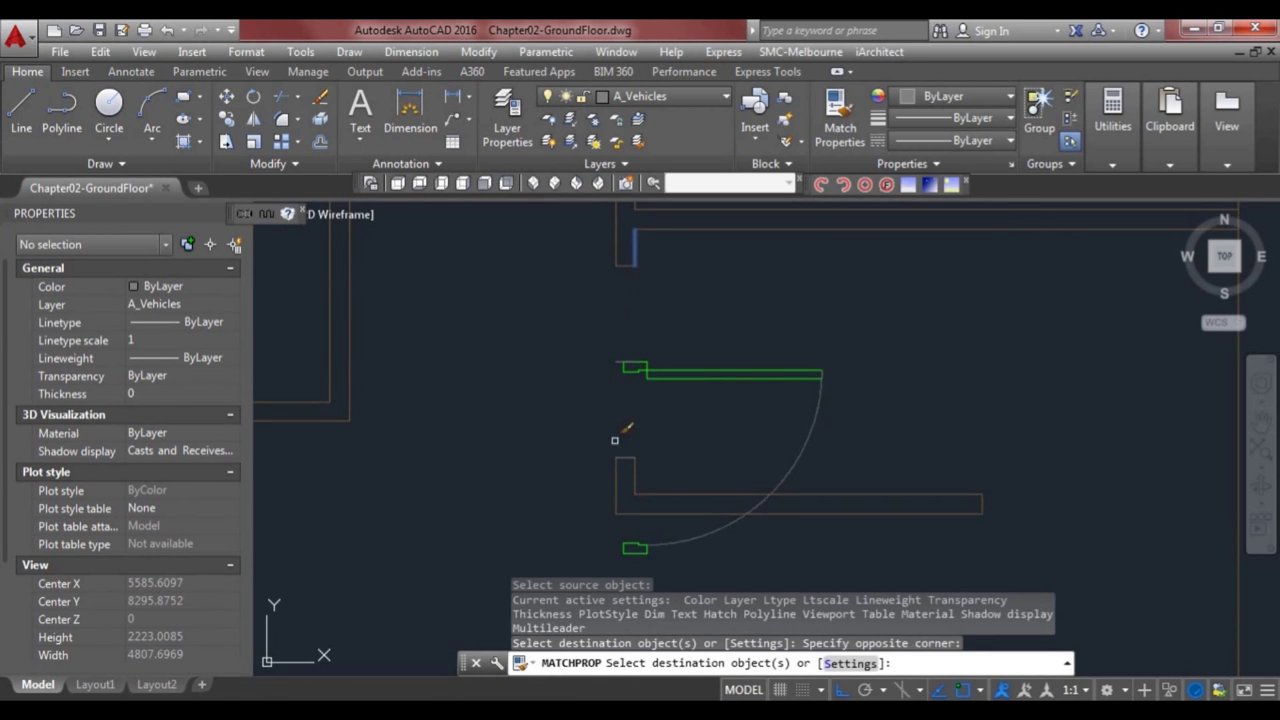
pyautogui.press('Escape')
# - Erase the leftover middle line in the small room's new doorway
pyautogui.click(669, 370)
pyautogui.press('Escape')
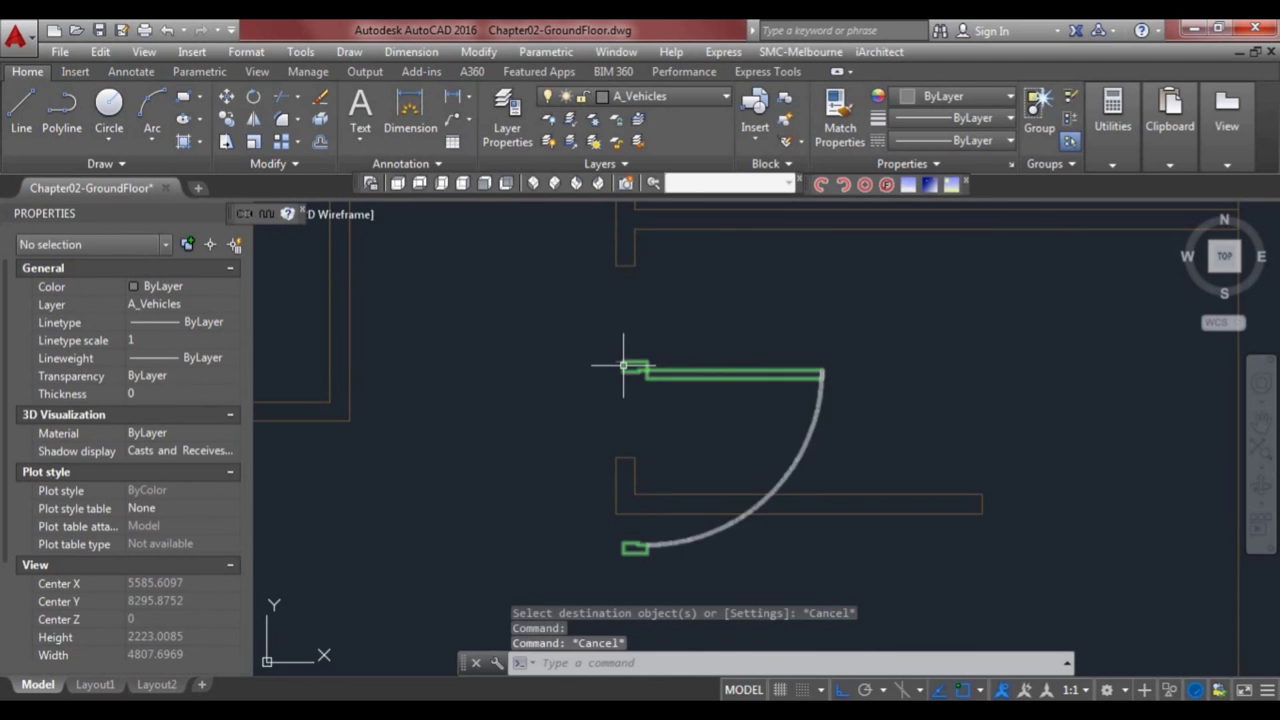
pyautogui.click(617, 364)
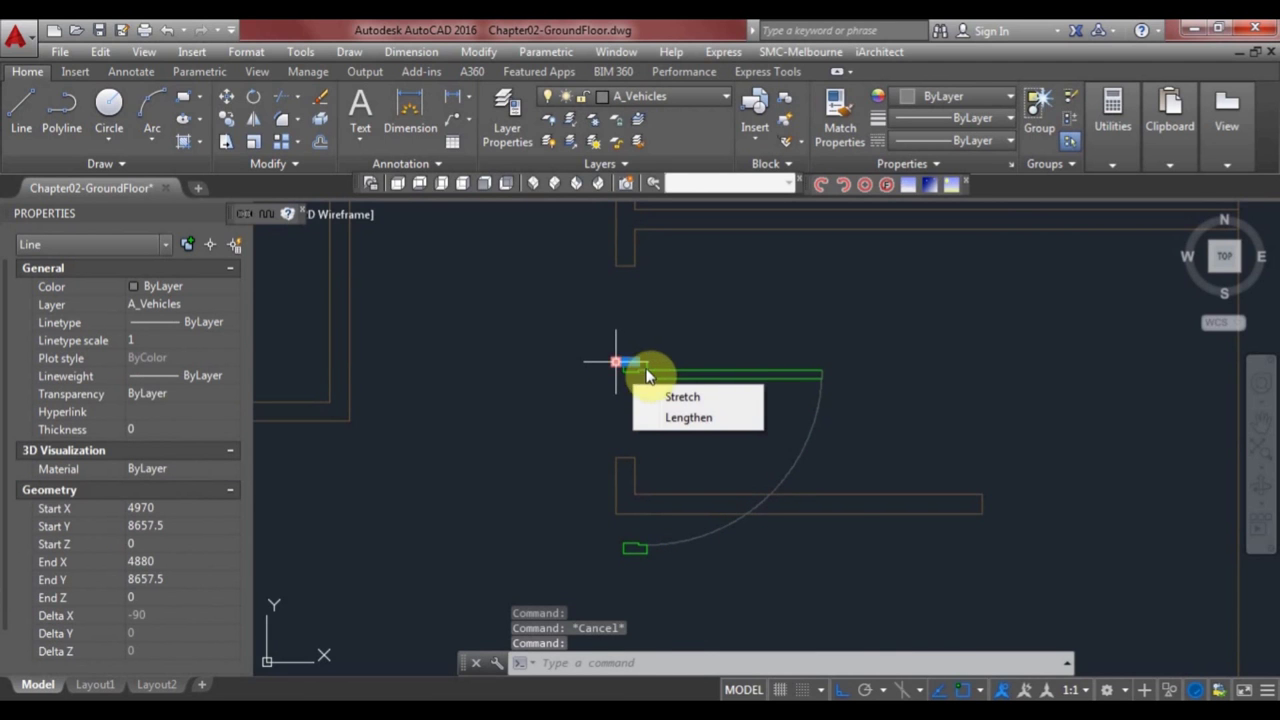
pyautogui.write('e')
pyautogui.press('Escape')
# - Move the door to the midpoint of the new doorway's upper jamb and flip it to swing out into the corridor
pyautogui.click(651, 372)
pyautogui.click(633, 367)
pyautogui.press('space')
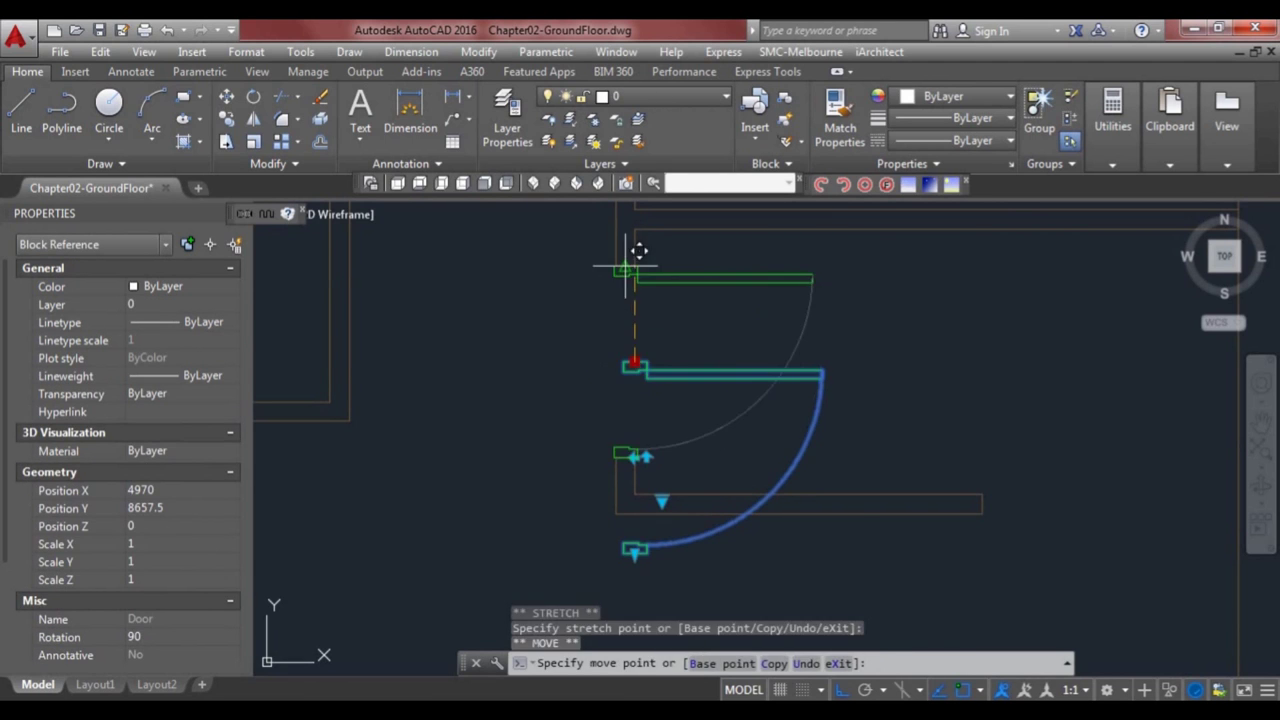
pyautogui.click(627, 268)
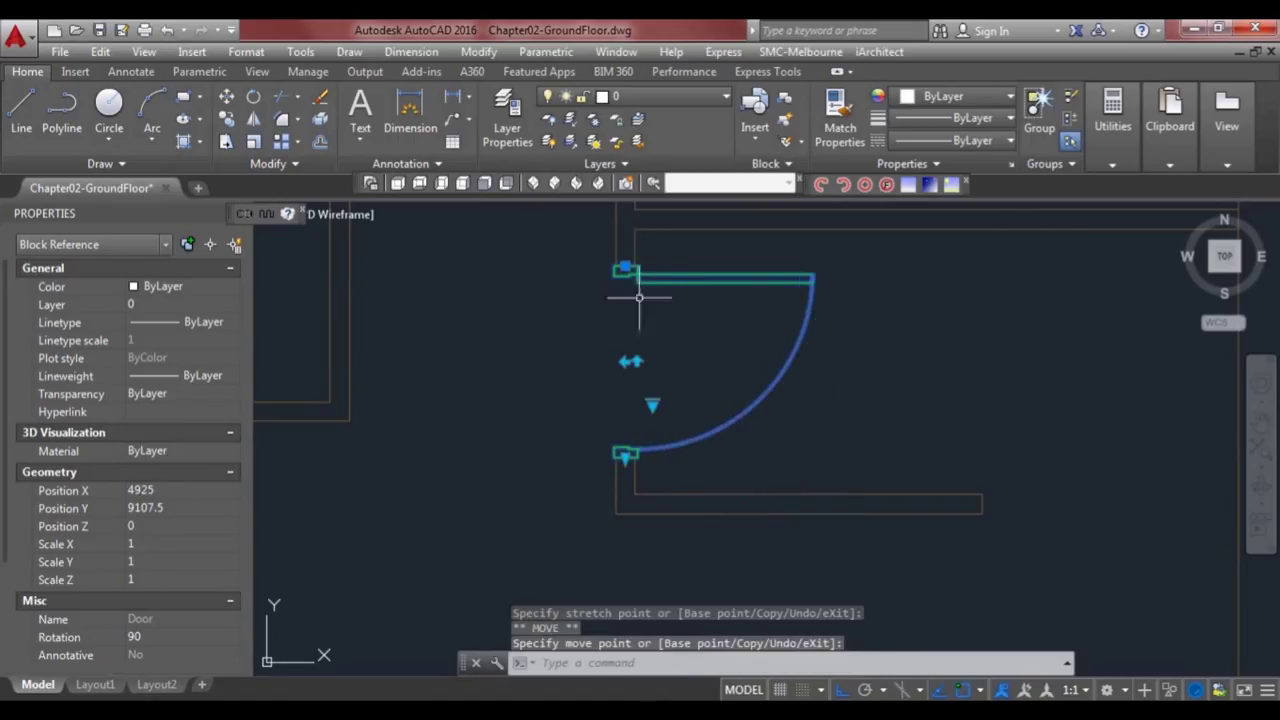
pyautogui.click(625, 361)
pyautogui.press('Escape')
# - Offset the inner face of the lower right room's upper wall 600 down into the room
pyautogui.scroll(-7, 686, 380)
pyautogui.moveTo(685, 432); pyautogui.dragTo(652, 320, button='middle')
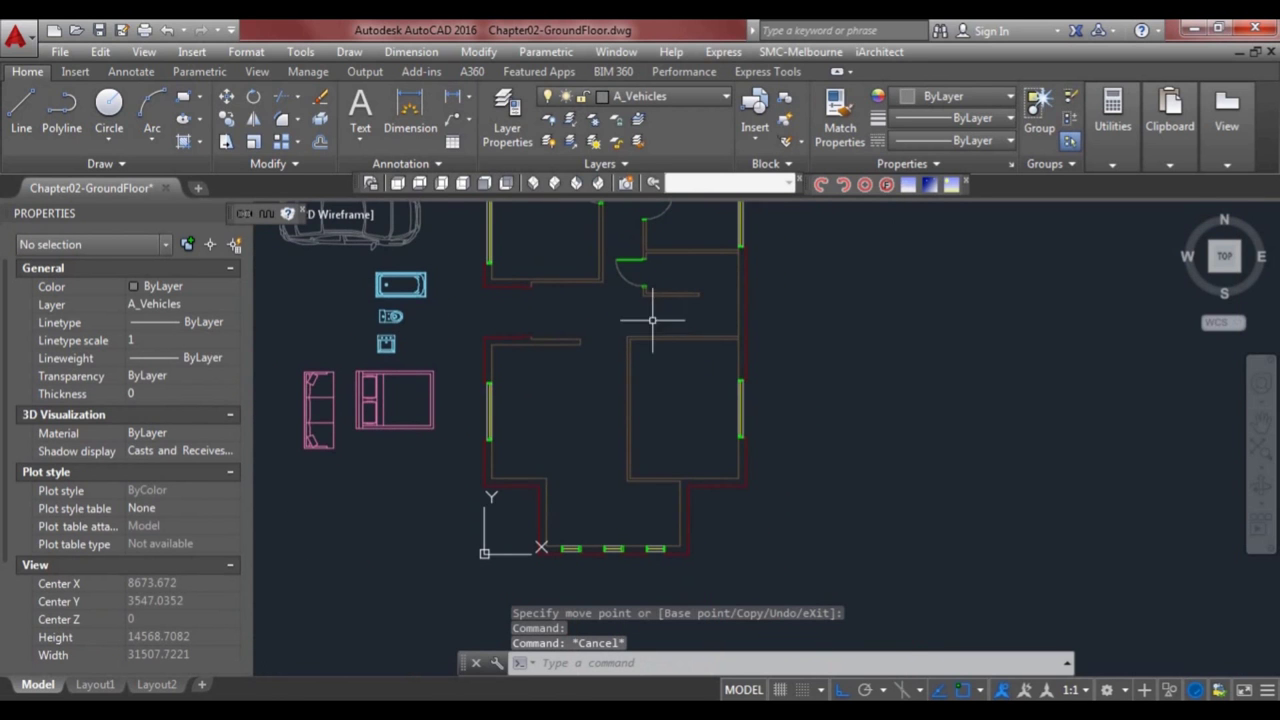
pyautogui.scroll(4, 657, 337)
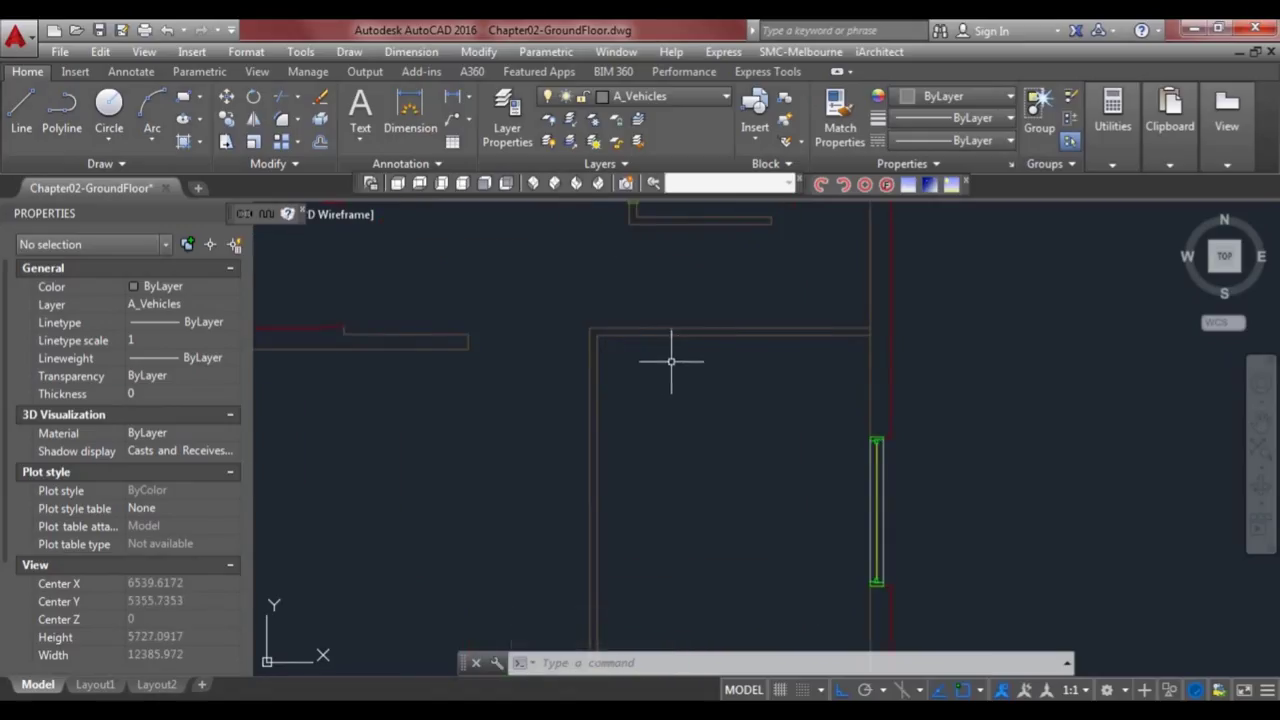
pyautogui.write('o')
pyautogui.press('Return')
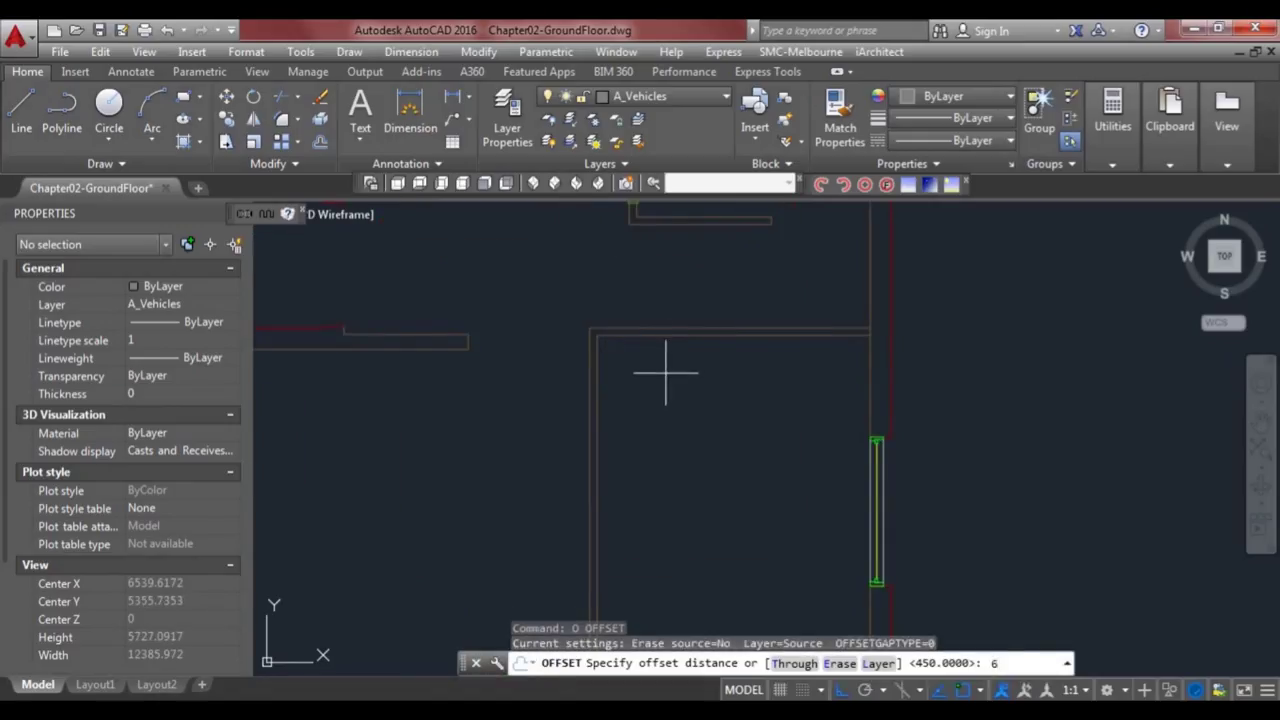
pyautogui.press('Return')
pyautogui.click(668, 335)
pyautogui.click(671, 400)
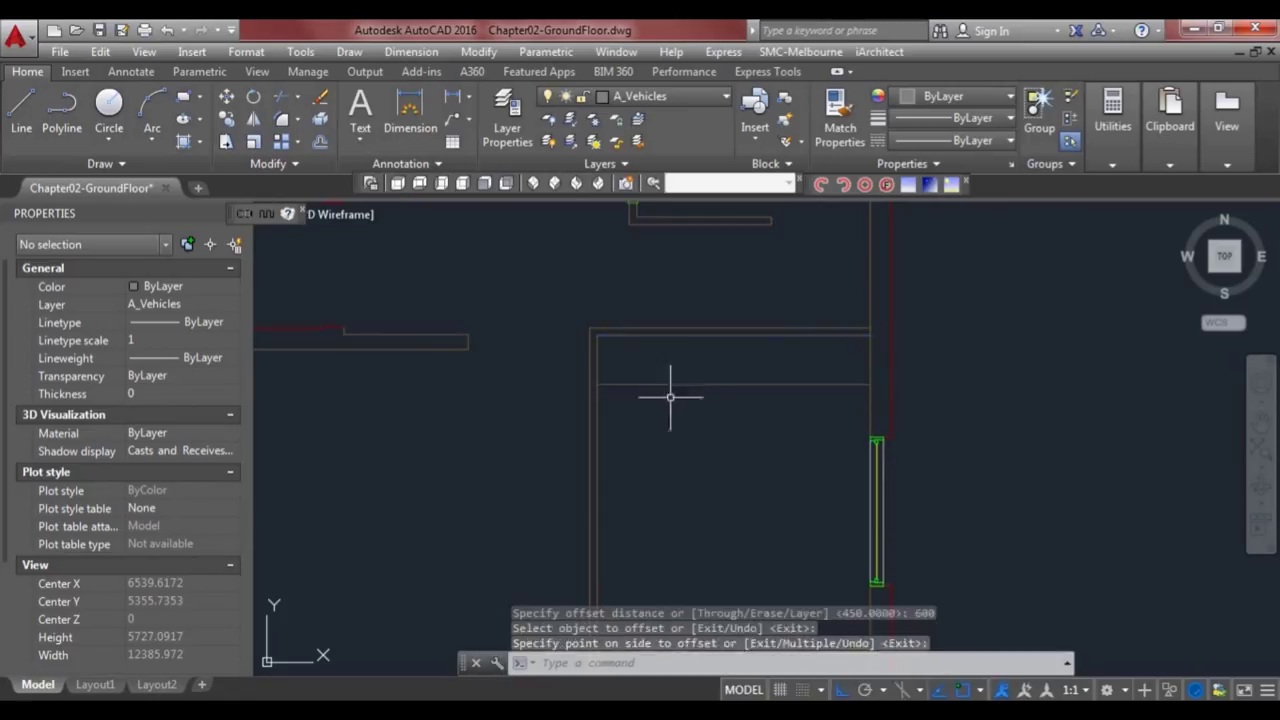
pyautogui.press('Escape')
# - Offset the new horizontal line in the lower right room a further 100 downward
pyautogui.scroll(-2, 657, 386)
pyautogui.scroll(3, 657, 386)
pyautogui.write('o')
pyautogui.press('Return')
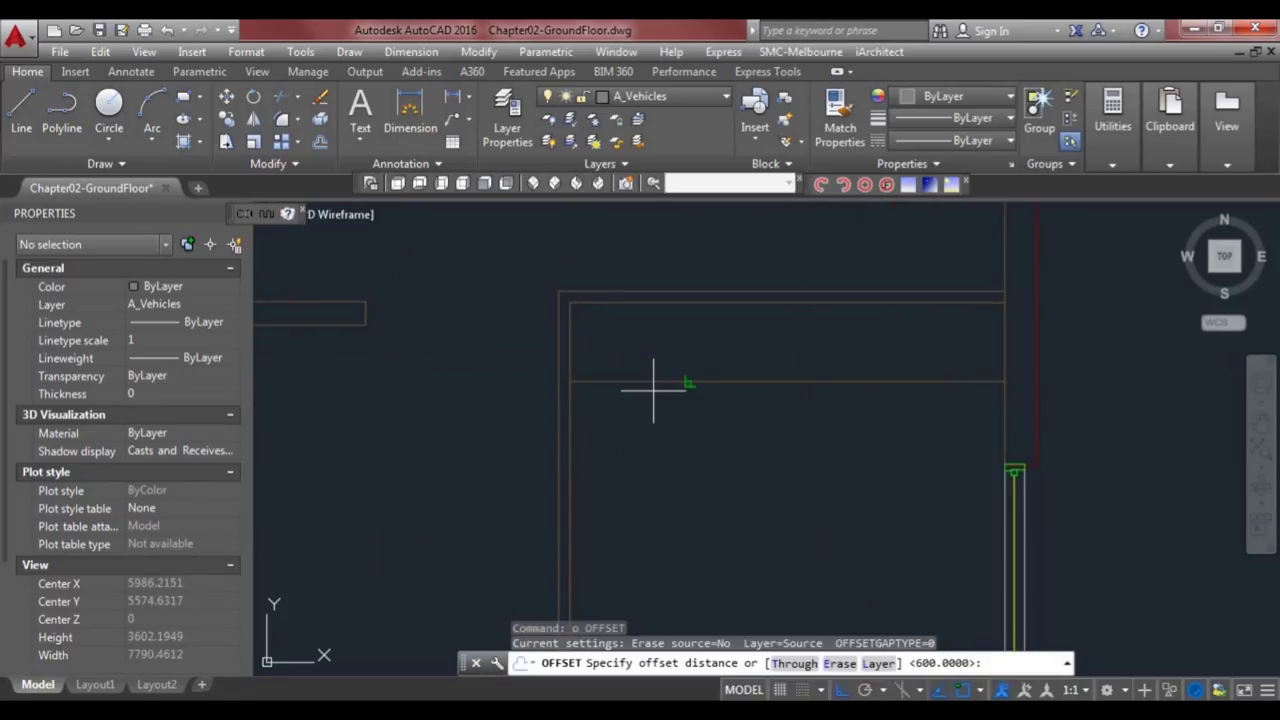
pyautogui.write('100')
pyautogui.press('Return')
pyautogui.click(653, 382)
pyautogui.click(671, 423)
pyautogui.press('Escape')
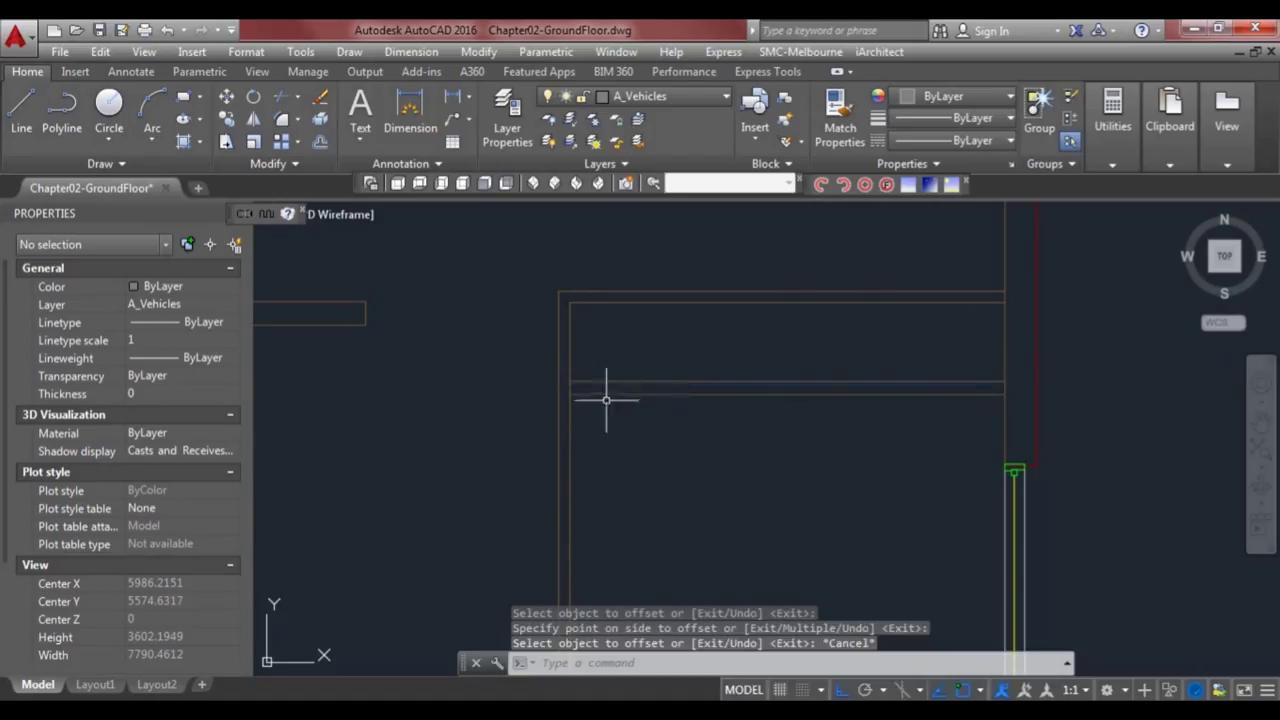
# - Stretch the lower offset line's right end to the outer face of the room's left wall, so it only crosses that wall
pyautogui.click(853, 394)
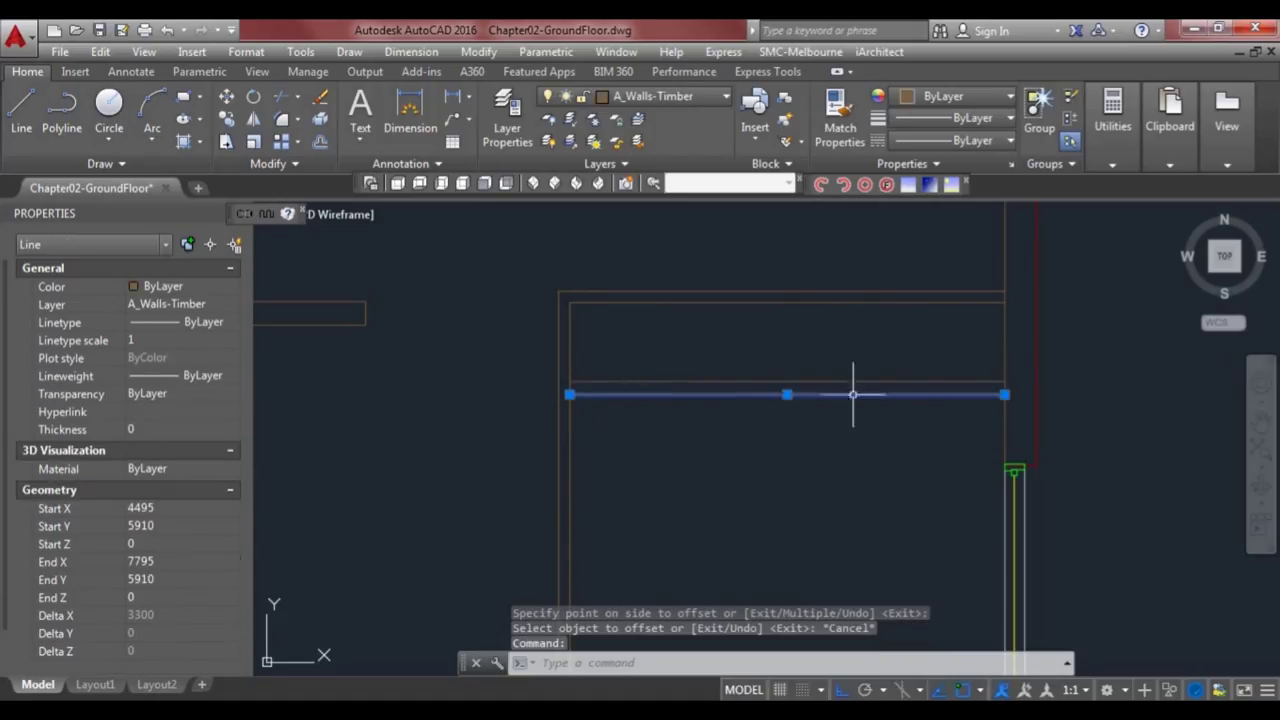
pyautogui.click(1003, 395)
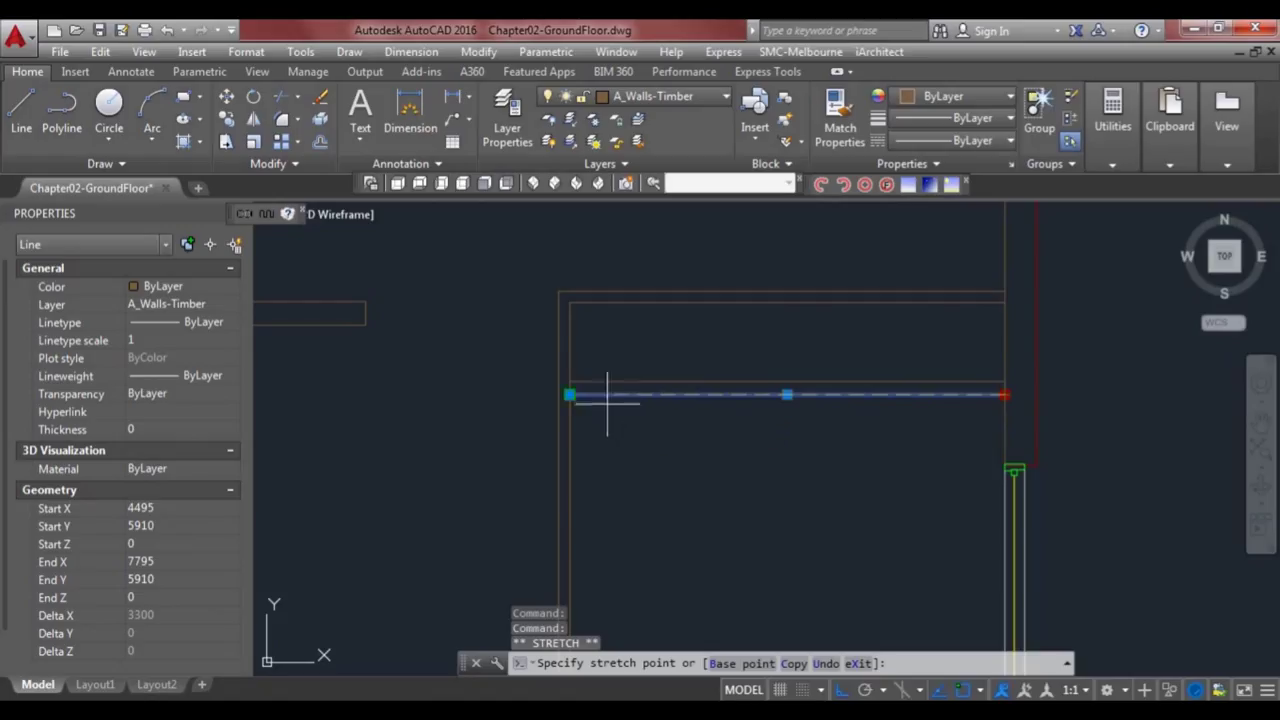
pyautogui.click(556, 405)
pyautogui.scroll(2, 563, 394)
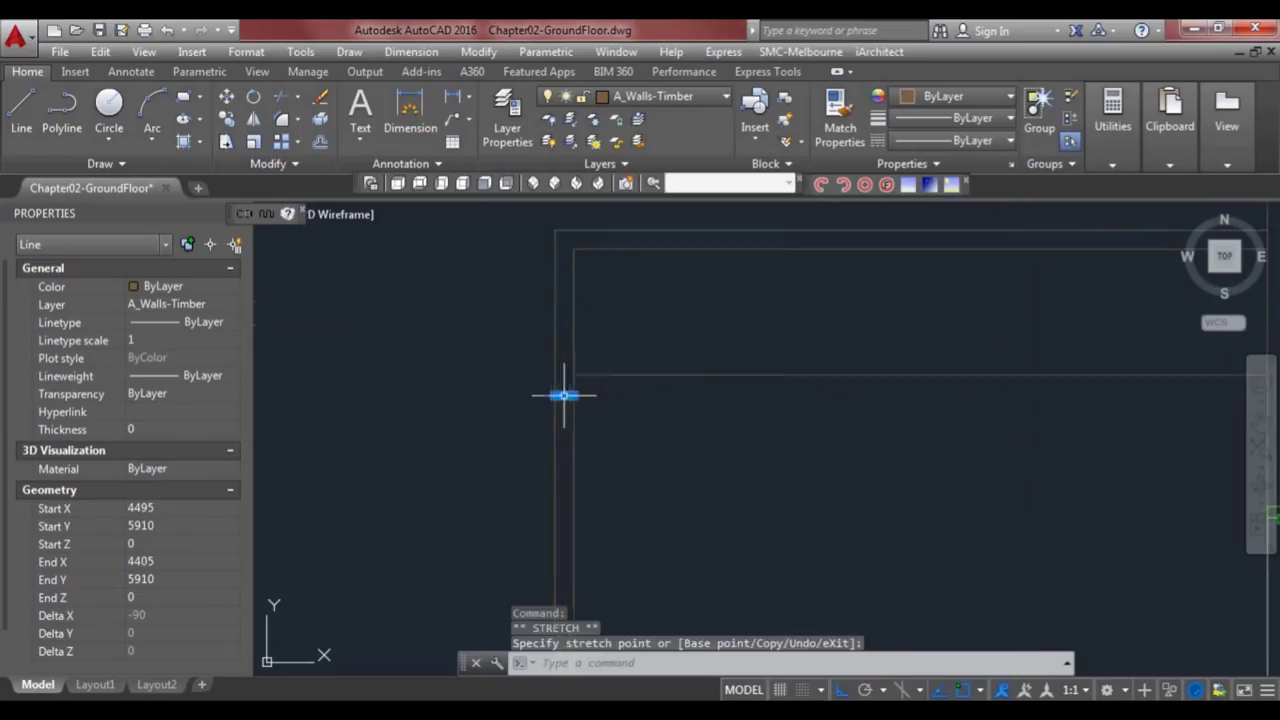
# - Offset the short jamb line across the lower right room's left wall 900 downward
pyautogui.press('Escape')
pyautogui.moveTo(577, 424); pyautogui.dragTo(584, 344, button='middle')
pyautogui.write('o')
pyautogui.press('Return')
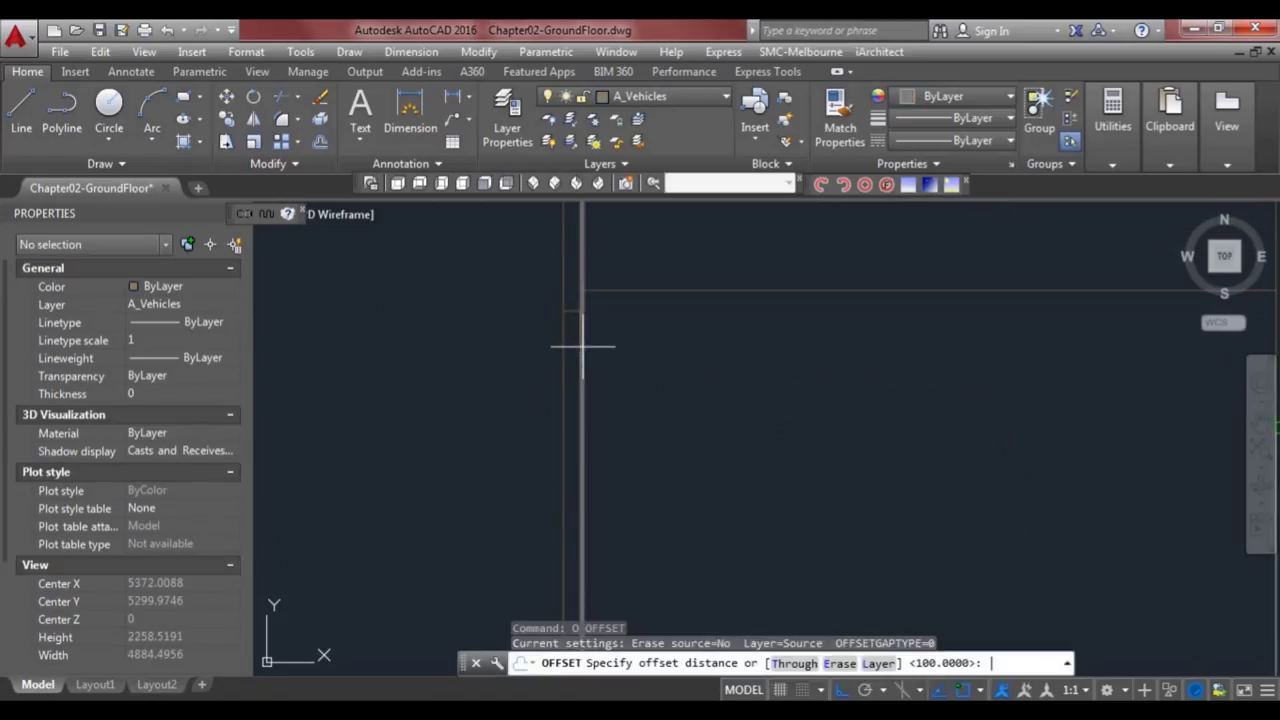
pyautogui.write('90')
pyautogui.press('Return')
pyautogui.click(576, 328)
pyautogui.click(574, 310)
pyautogui.click(607, 430)
pyautogui.press('Escape')
# - Trim both faces of the room's left wall between the two jamb lines to open the doorway
pyautogui.write('tr')
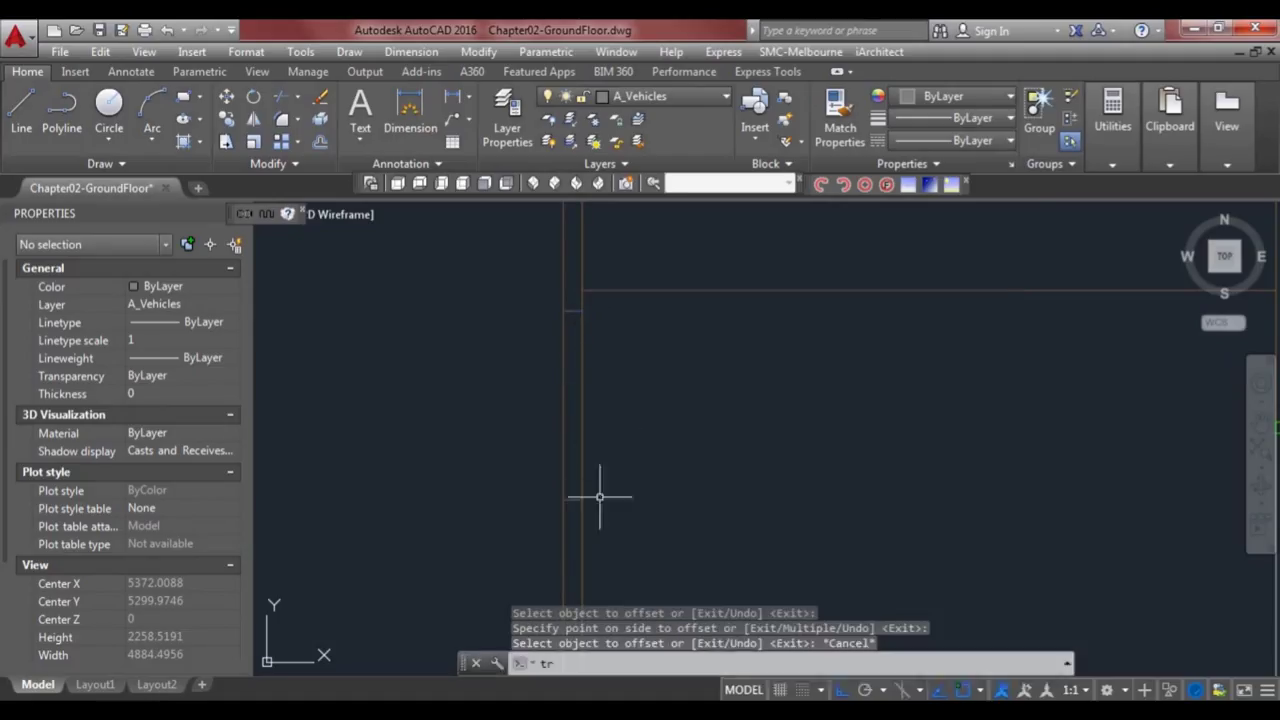
pyautogui.press('Return')
pyautogui.click(578, 500)
pyautogui.click(576, 311)
pyautogui.press('Return')
pyautogui.click(606, 363)
pyautogui.click(522, 354)
pyautogui.press('Escape')
# - Copy the corridor door above to the midpoint of the new doorway's upper jamb in the lower right room
pyautogui.scroll(-4, 657, 334)
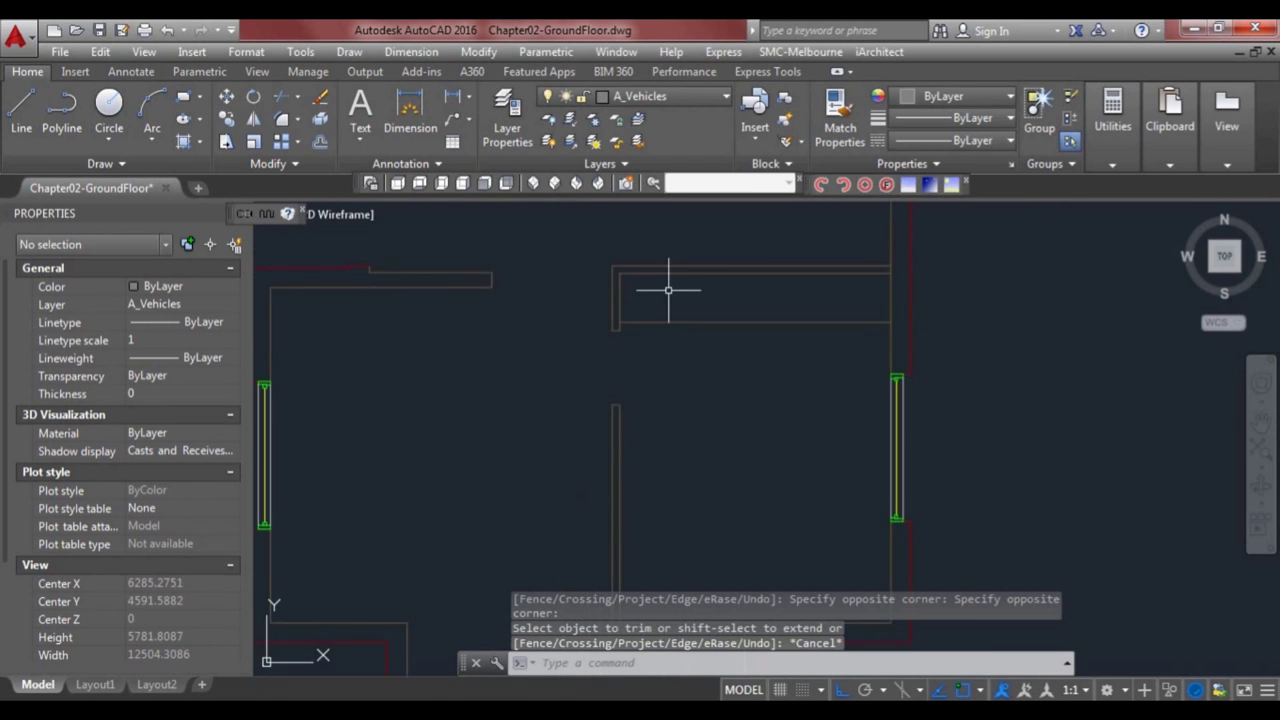
pyautogui.click(632, 357)
pyautogui.click(606, 350)
pyautogui.click(645, 293)
pyautogui.press('space')
pyautogui.write('c')
pyautogui.press('Return')
pyautogui.scroll(3, 600, 557)
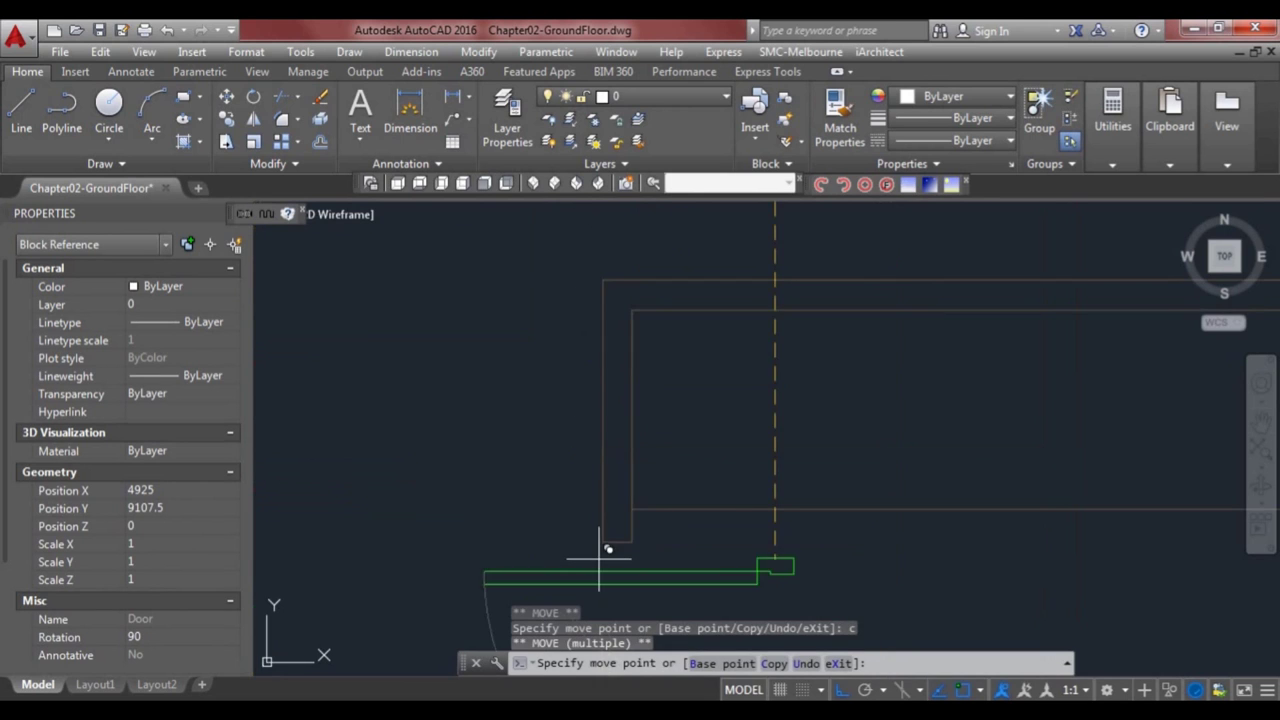
pyautogui.click(615, 548)
pyautogui.scroll(-1, 636, 439)
pyautogui.scroll(-2, 638, 437)
pyautogui.moveTo(655, 492); pyautogui.dragTo(635, 446, button='middle')
pyautogui.scroll(1, 635, 446)
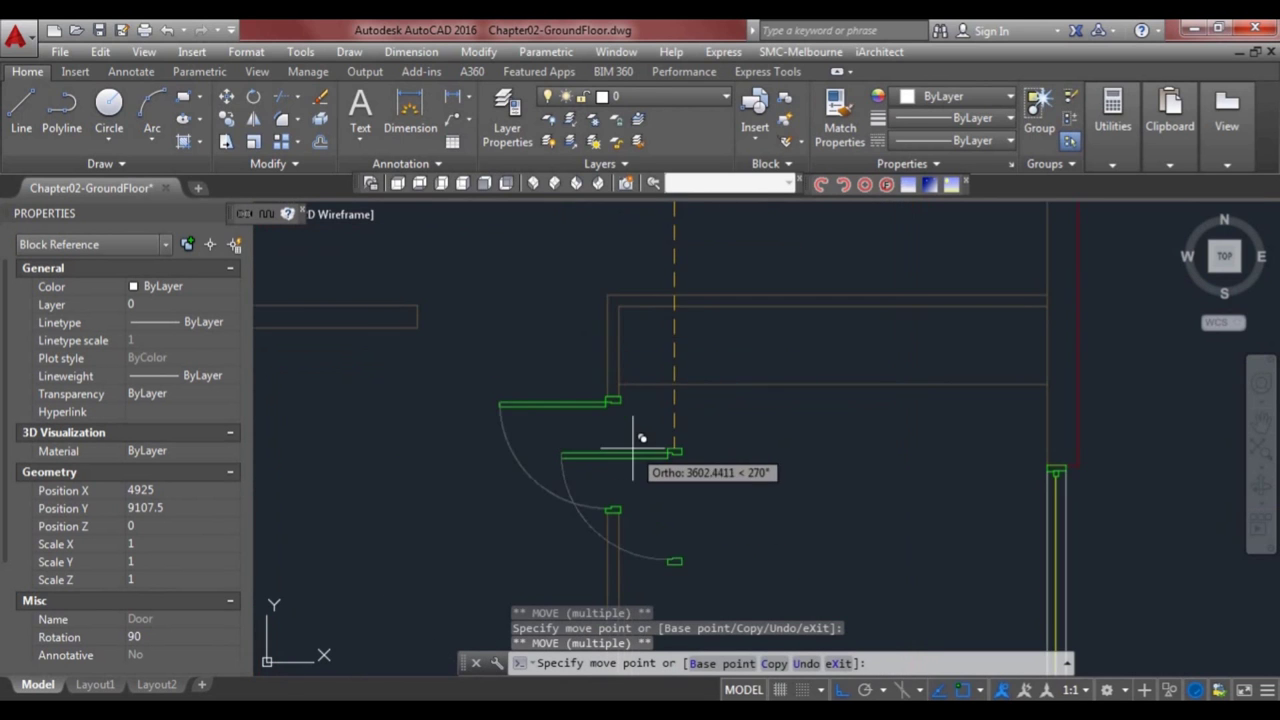
pyautogui.press('Escape')
pyautogui.press('Escape')
# - Flip the copied door so it swings into the lower right room
pyautogui.scroll(1, 598, 450)
pyautogui.click(572, 408)
pyautogui.click(522, 342)
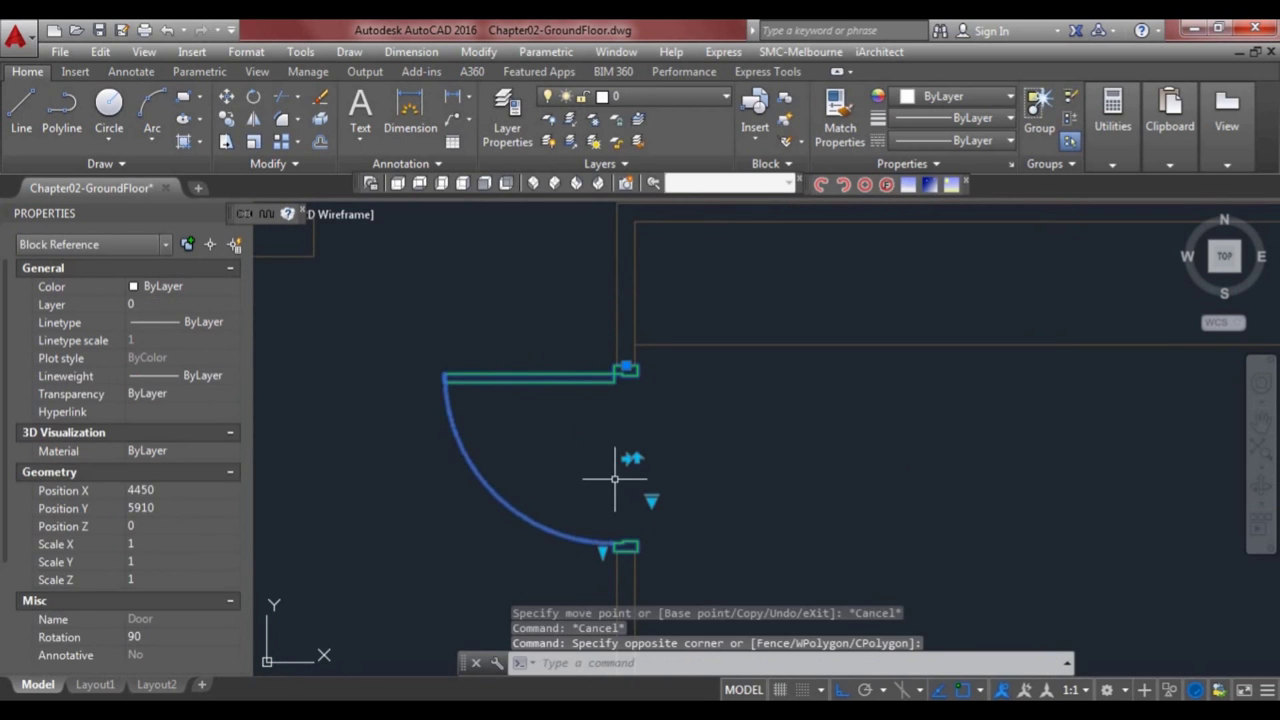
pyautogui.click(628, 458)
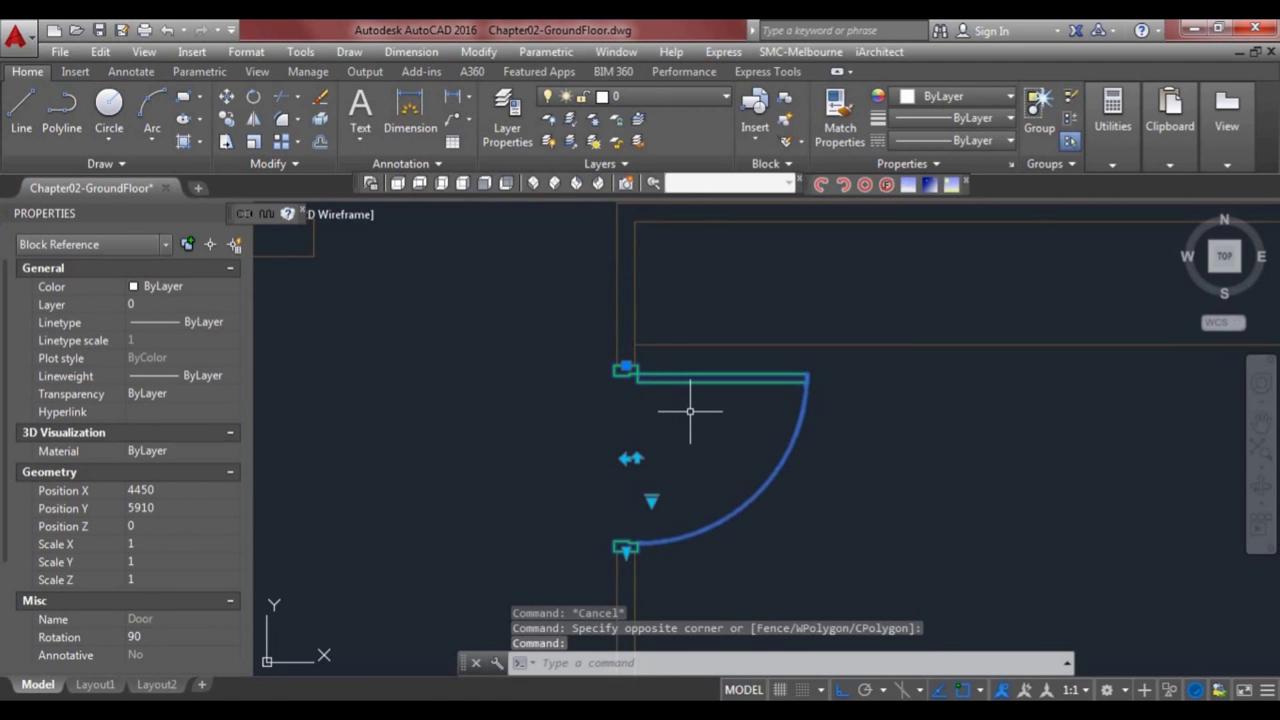
pyautogui.press('Escape')
# - Copy the lower right room's door to the upper side of the main entrance opening in the left exterior wall
pyautogui.scroll(-6, 690, 410)
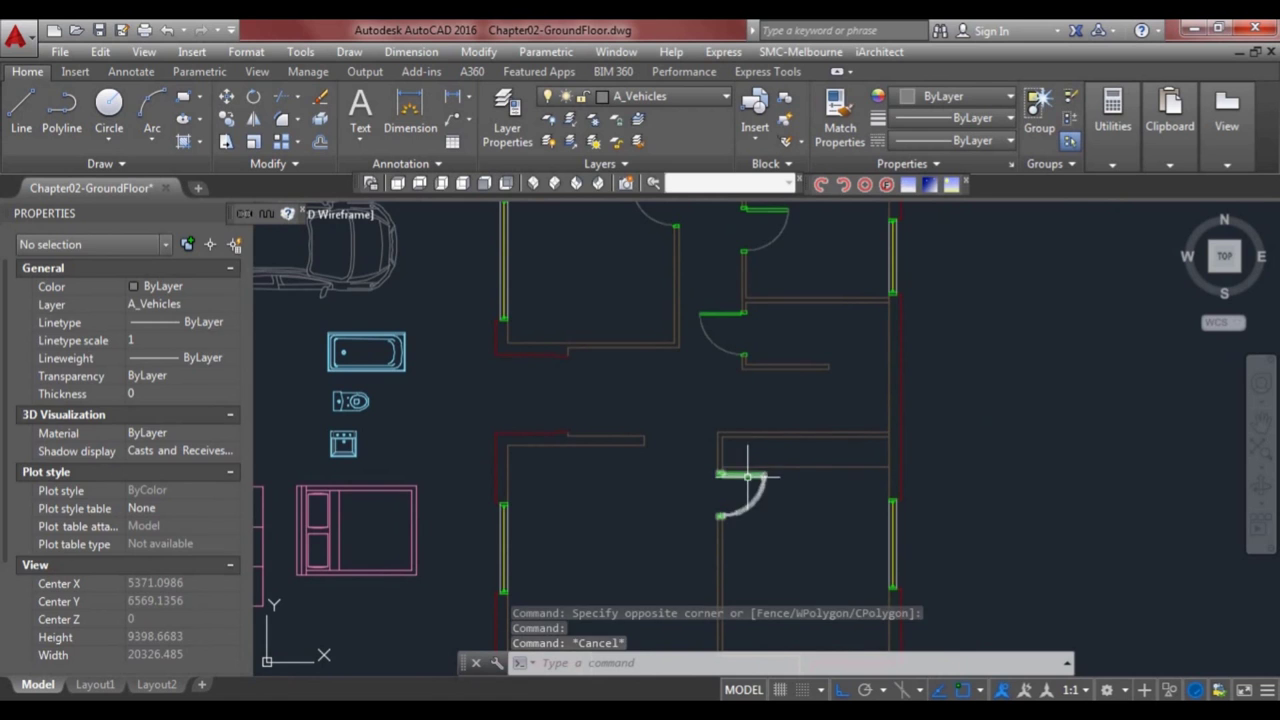
pyautogui.click(747, 477)
pyautogui.click(720, 472)
pyautogui.press('space')
pyautogui.write('c')
pyautogui.press('Return')
pyautogui.scroll(2, 600, 390)
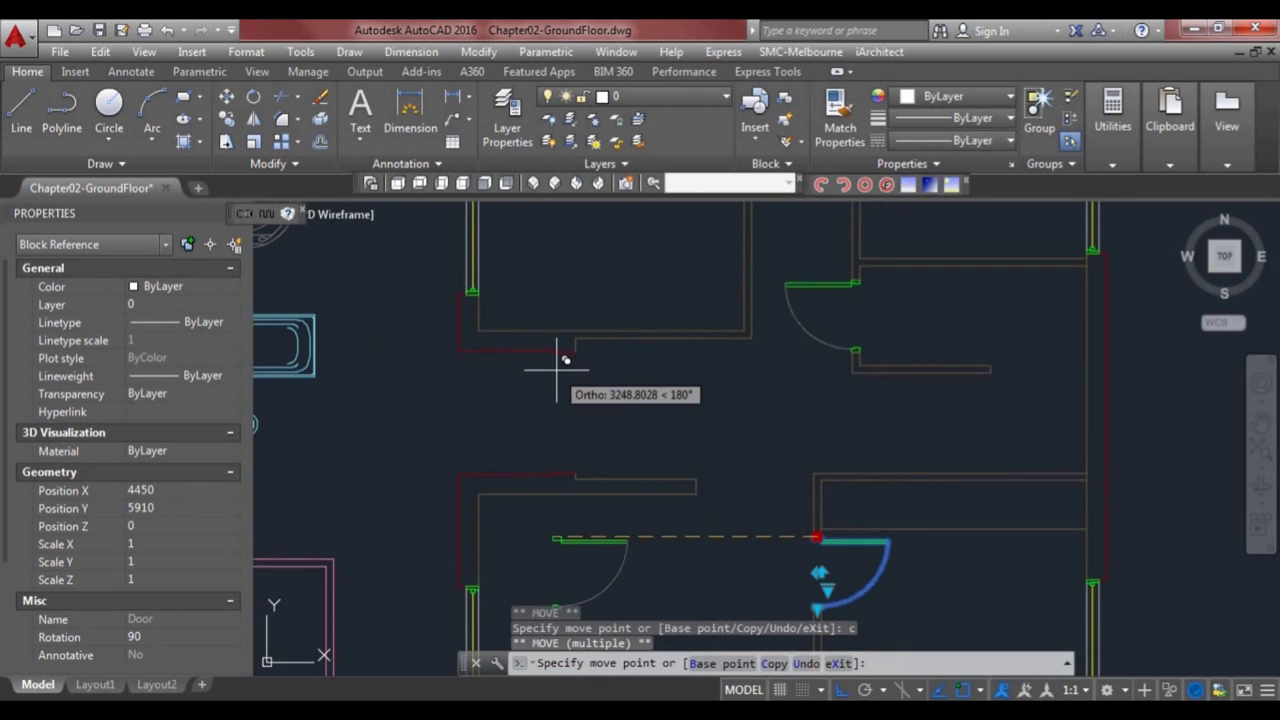
pyautogui.scroll(2, 560, 358)
pyautogui.click(572, 344)
pyautogui.press('Escape')
pyautogui.press('Escape')
pyautogui.click(572, 452)
pyautogui.scroll(2, 577, 442)
pyautogui.click(563, 460)
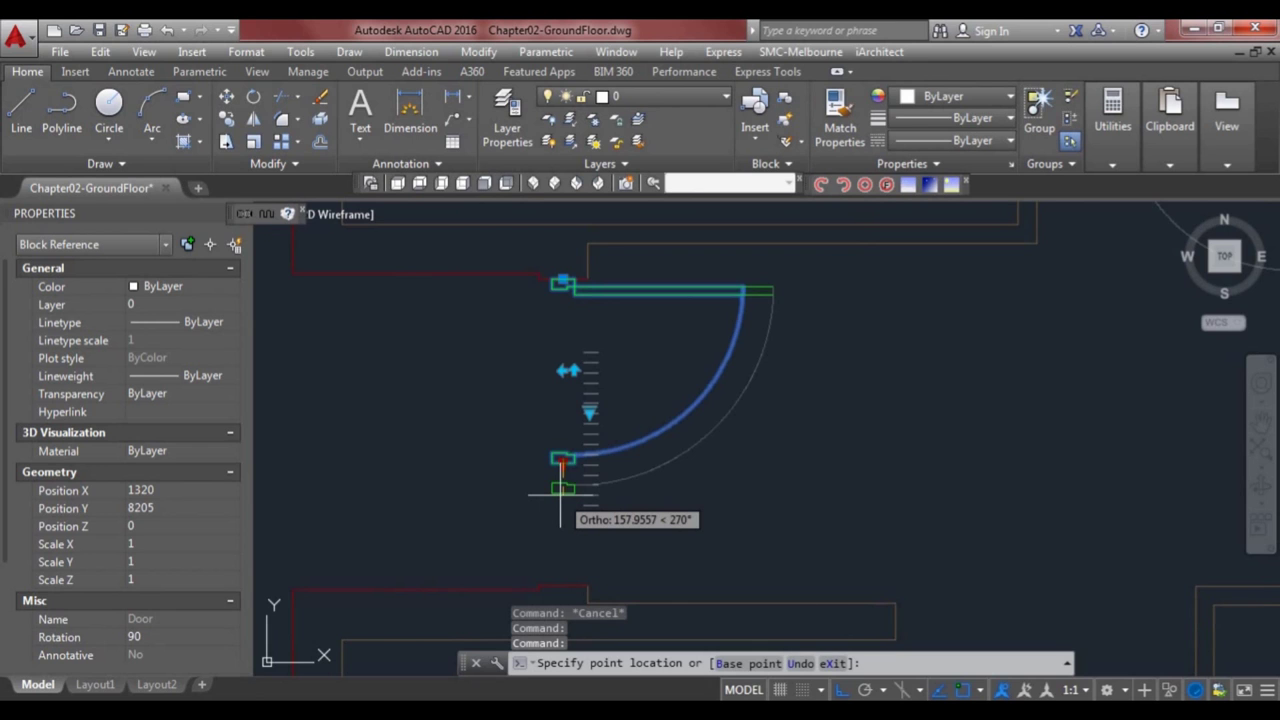
pyautogui.press('Escape')
pyautogui.press('Escape')
# - Copy the window above the entrance to the corner at the lower side of the entrance opening
pyautogui.scroll(-3, 654, 463)
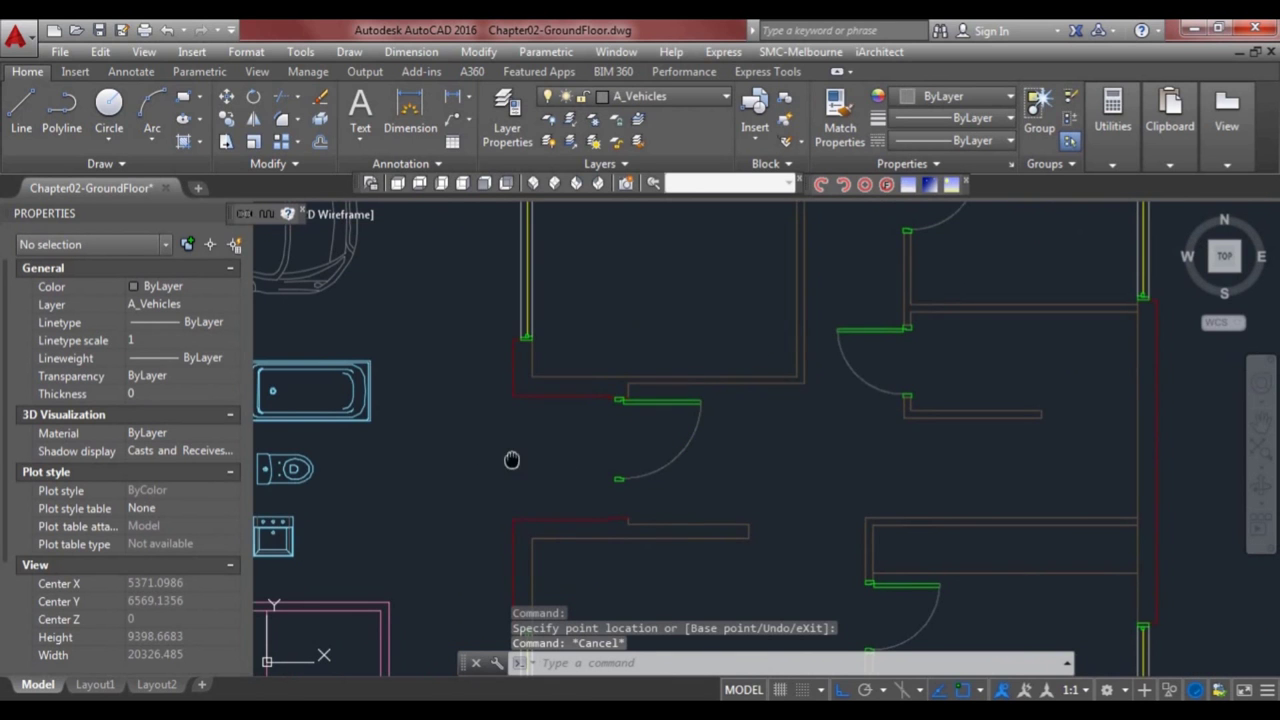
pyautogui.moveTo(512, 460); pyautogui.dragTo(517, 461, button='middle')
pyautogui.click(541, 328)
pyautogui.click(529, 331)
pyautogui.click(536, 340)
pyautogui.press('space')
pyautogui.write('c')
pyautogui.click(643, 509)
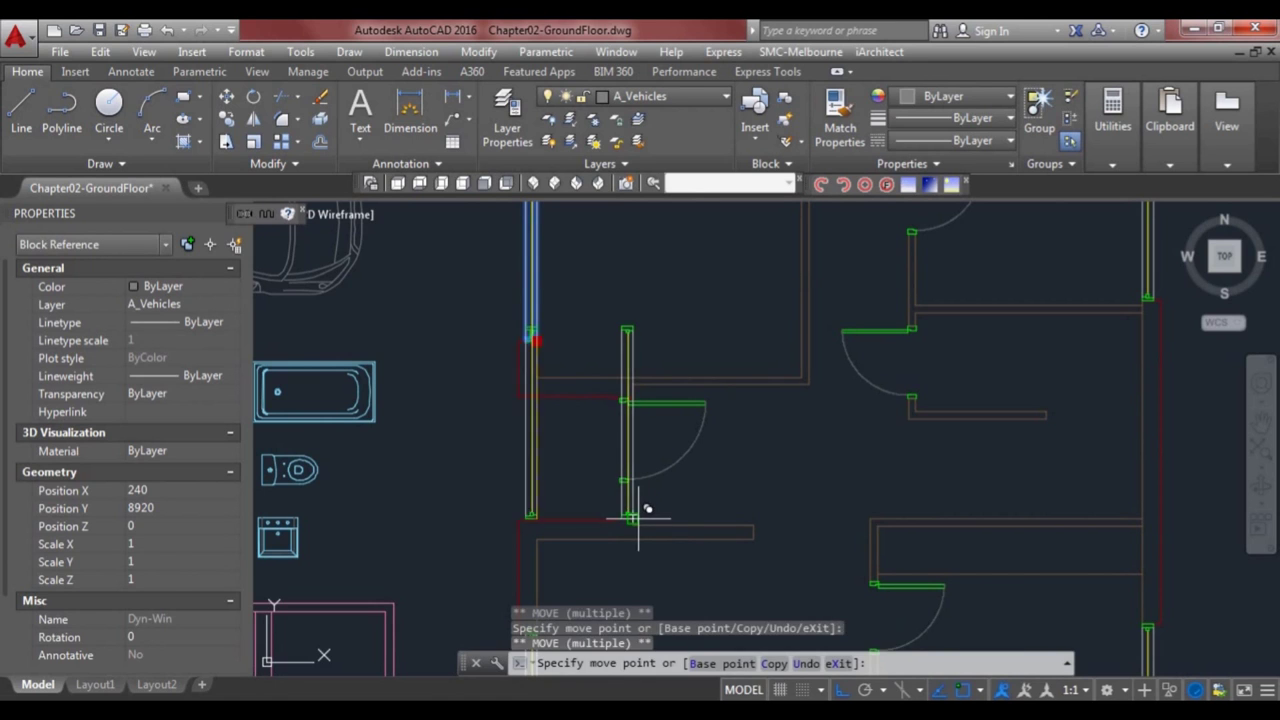
pyautogui.press('Escape')
pyautogui.press('Escape')
# - Shorten the copied window so its upper end meets the lower frame of the entrance door
pyautogui.click(628, 440)
pyautogui.click(630, 327)
pyautogui.scroll(4, 620, 476)
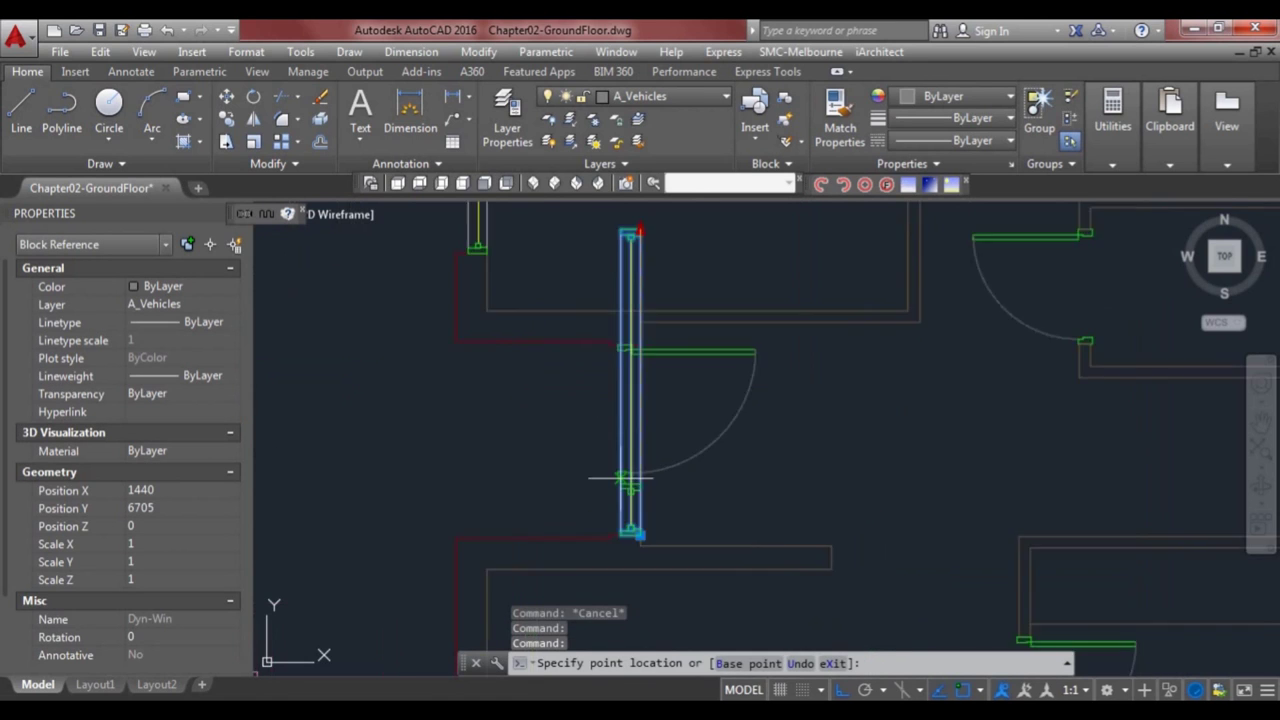
pyautogui.click(620, 476)
pyautogui.scroll(2, 643, 555)
pyautogui.click(652, 577)
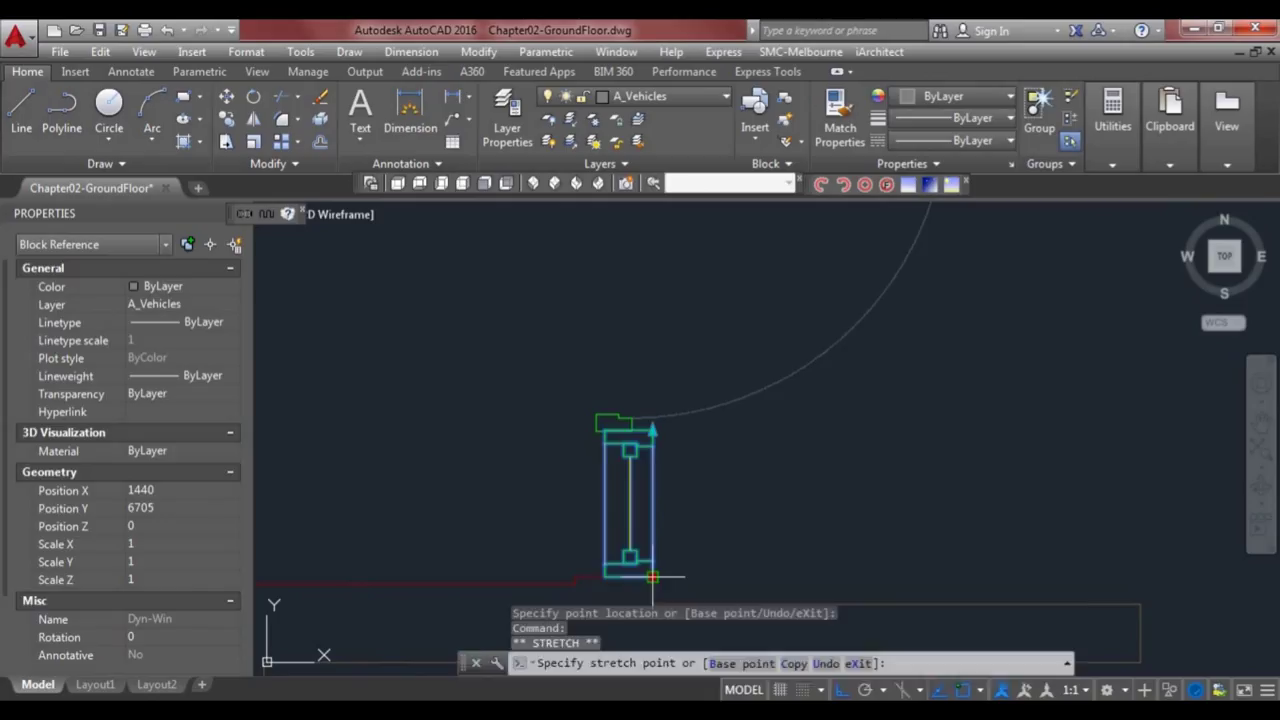
pyautogui.press('space')
pyautogui.press('Escape')
pyautogui.press('Escape')
# - Draw a short vertical reference line upward from the outer face of the entrance side window, past the door frame
pyautogui.scroll(2, 653, 565)
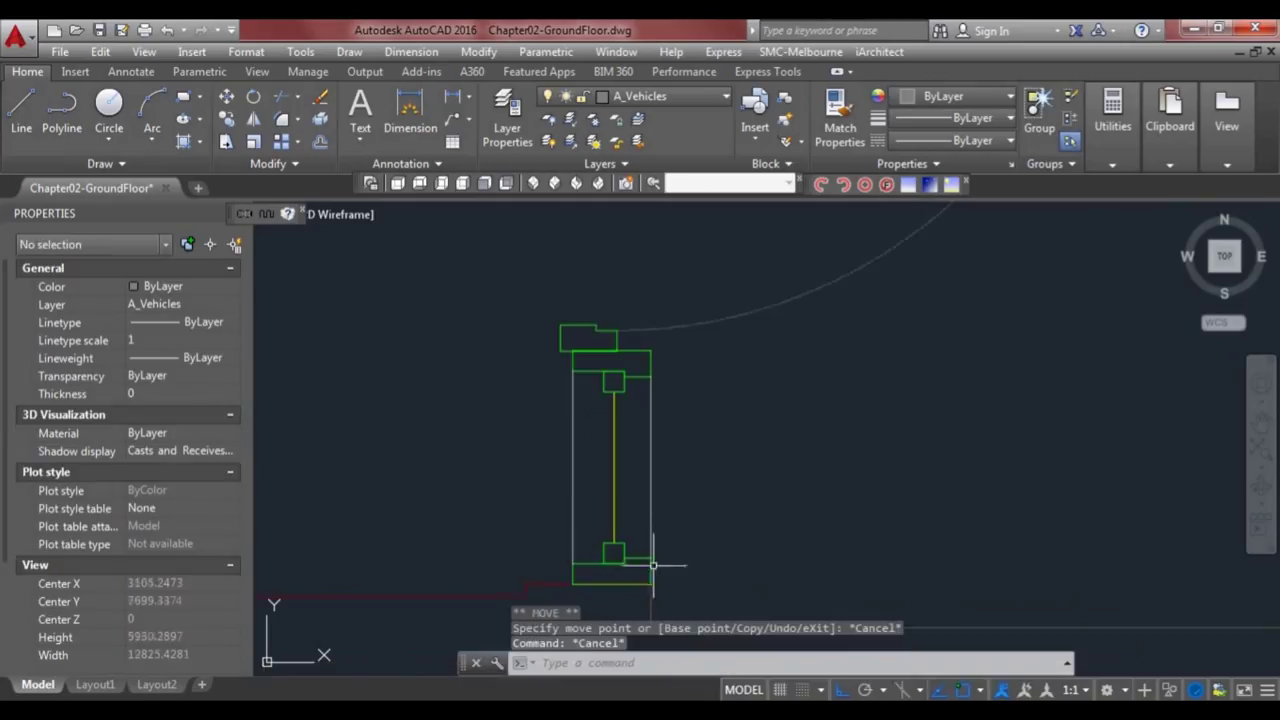
pyautogui.scroll(-2, 684, 470)
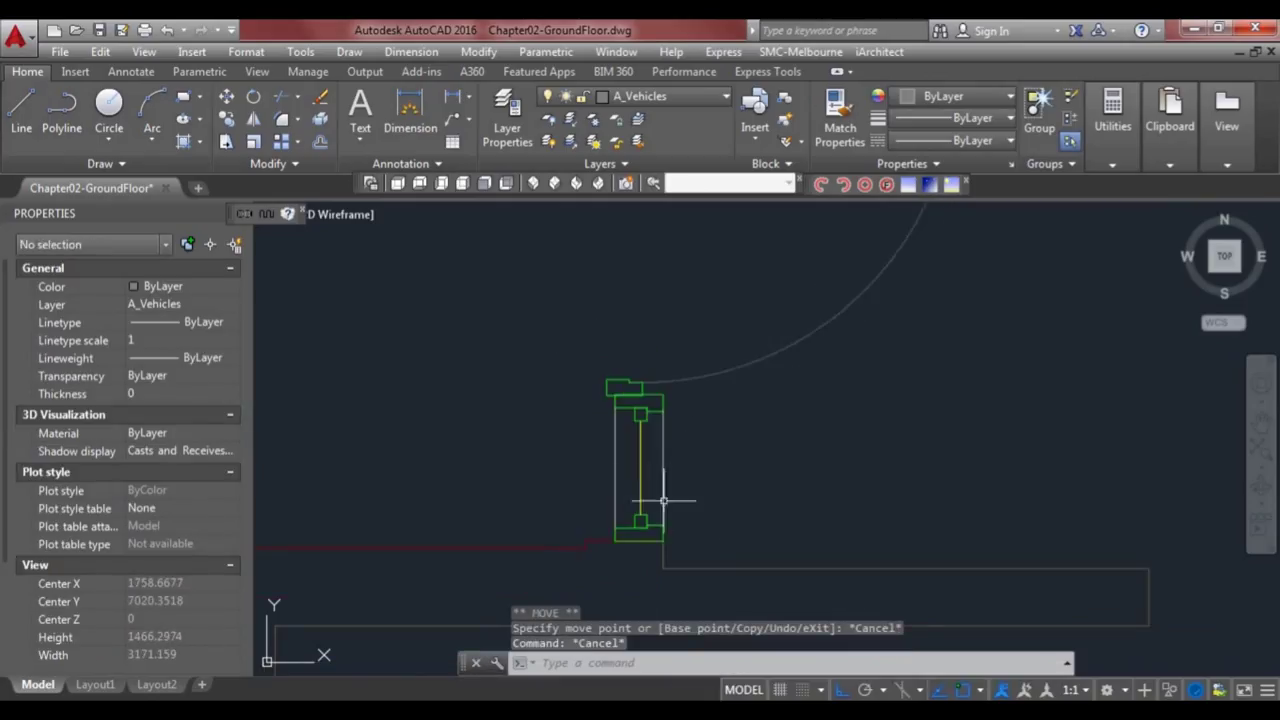
pyautogui.scroll(2, 607, 395)
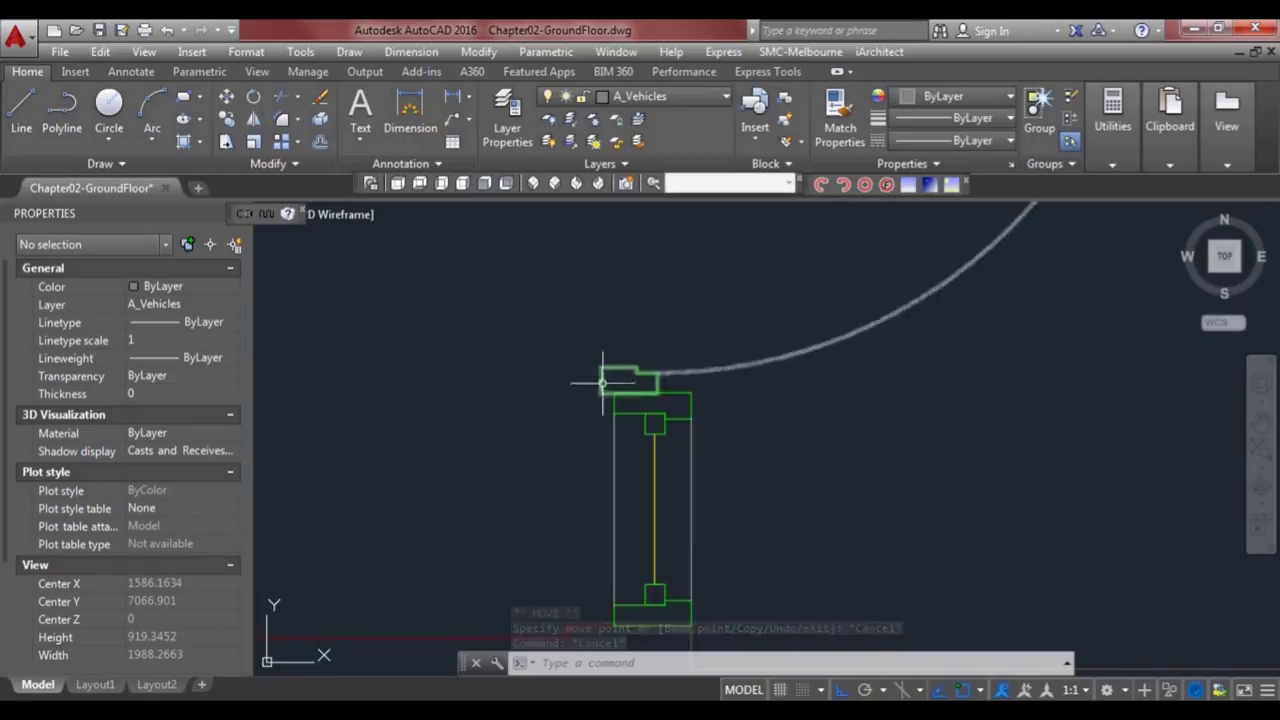
pyautogui.press('Escape')
pyautogui.write('1')
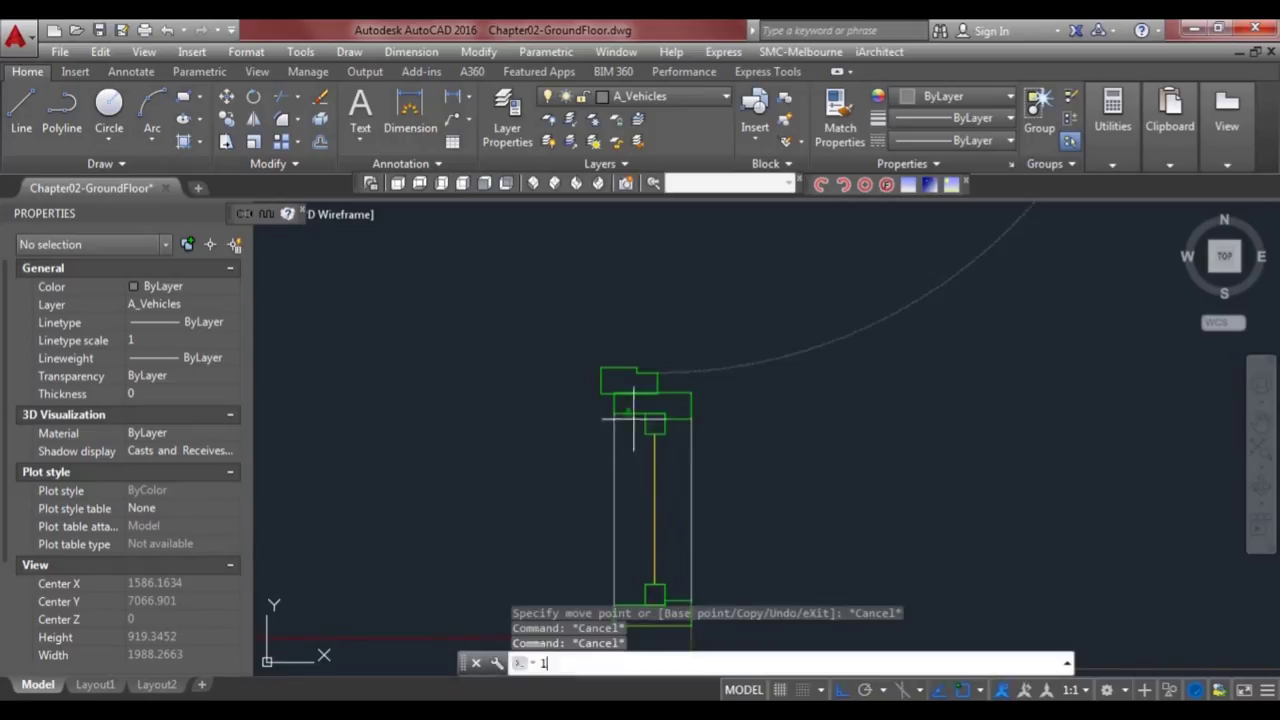
pyautogui.press('Return')
pyautogui.click(613, 417)
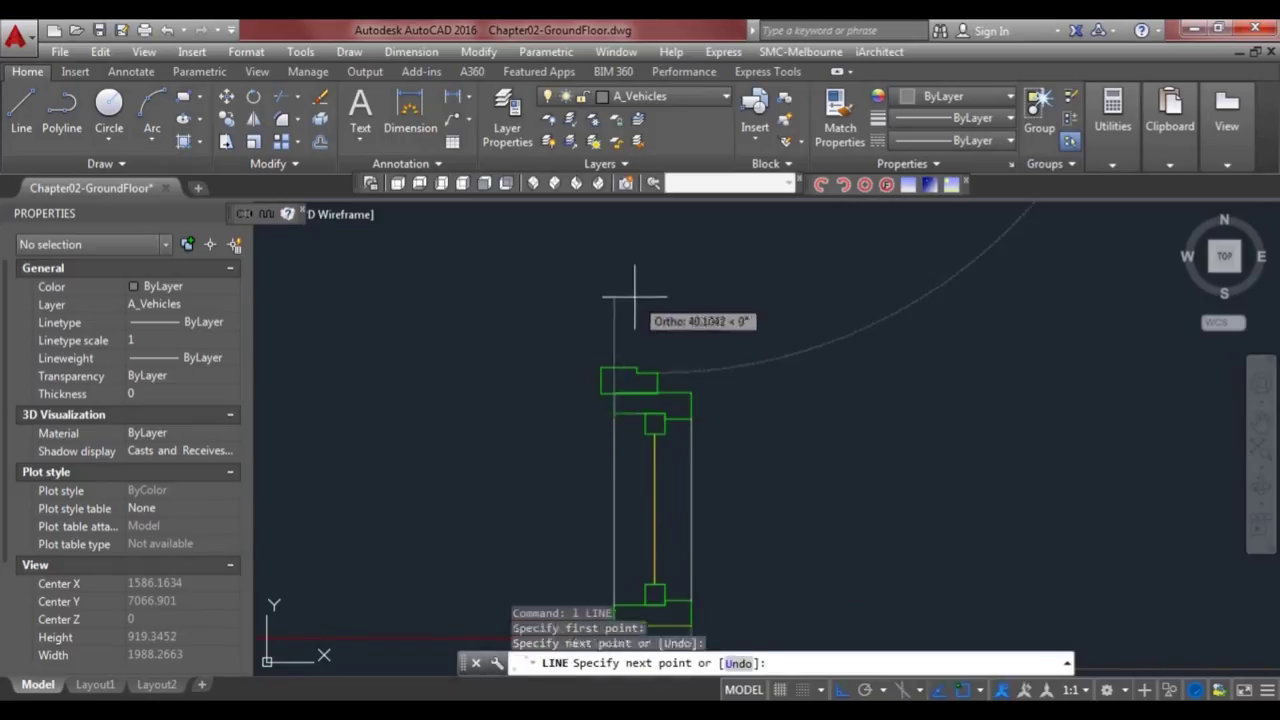
pyautogui.press('Escape')
# - Move the side window and the reference line horizontally to align with the outer face of the entrance door frame
pyautogui.click(730, 420)
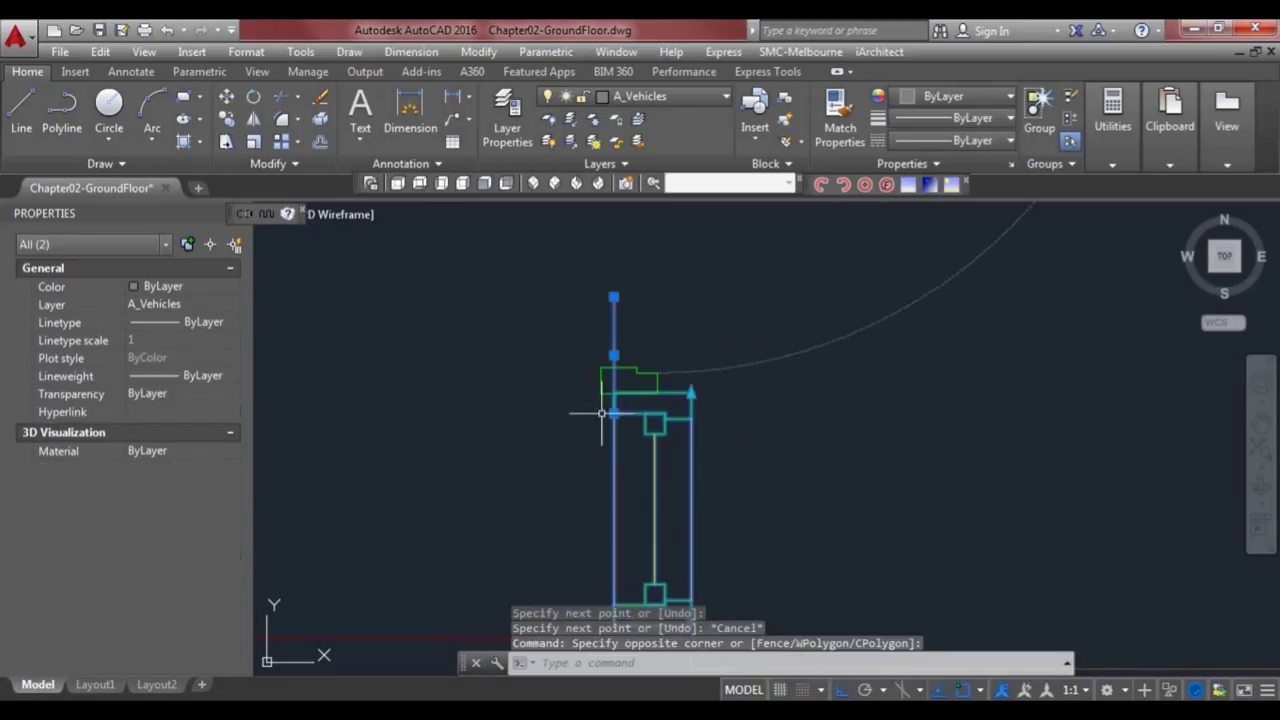
pyautogui.click(613, 414)
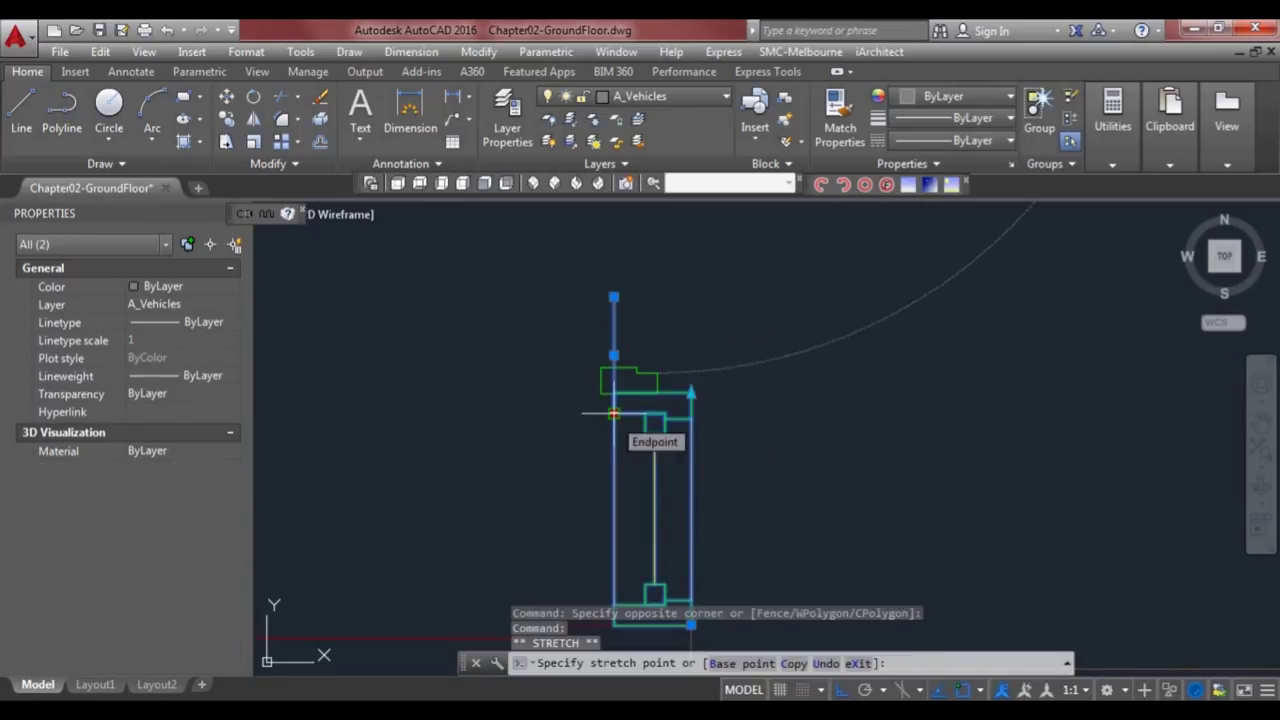
pyautogui.press('space')
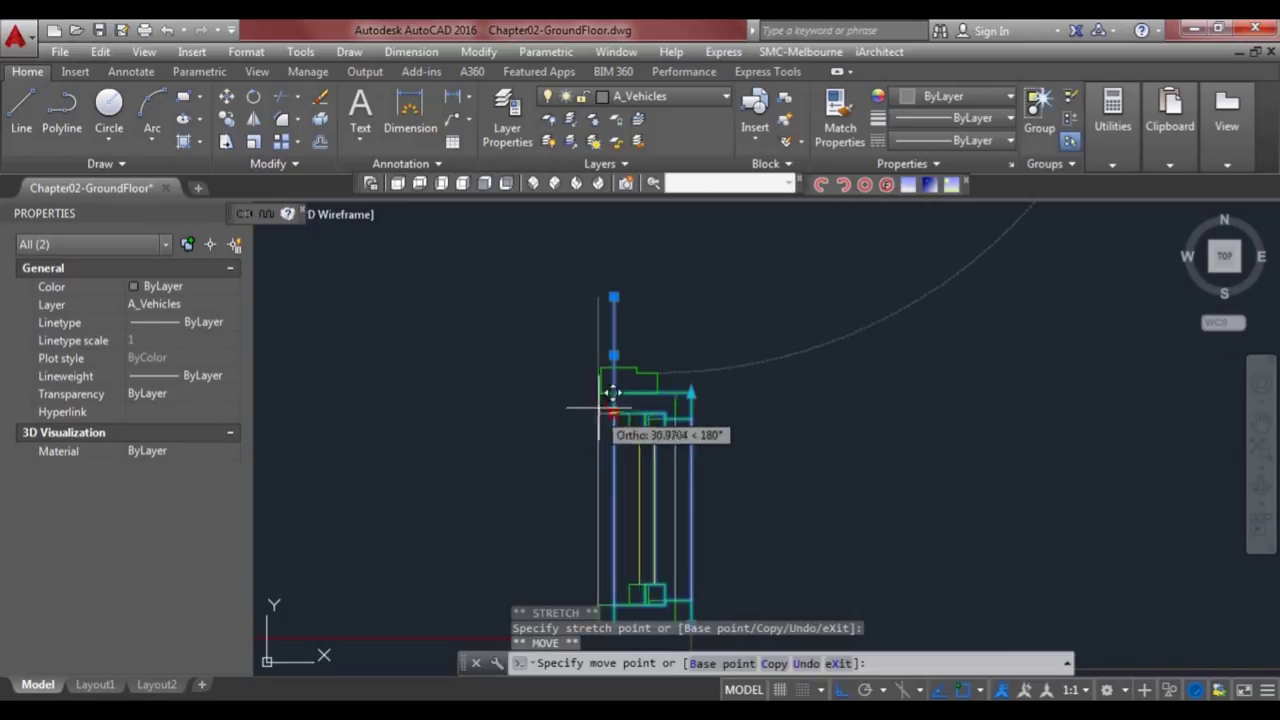
pyautogui.click(600, 413)
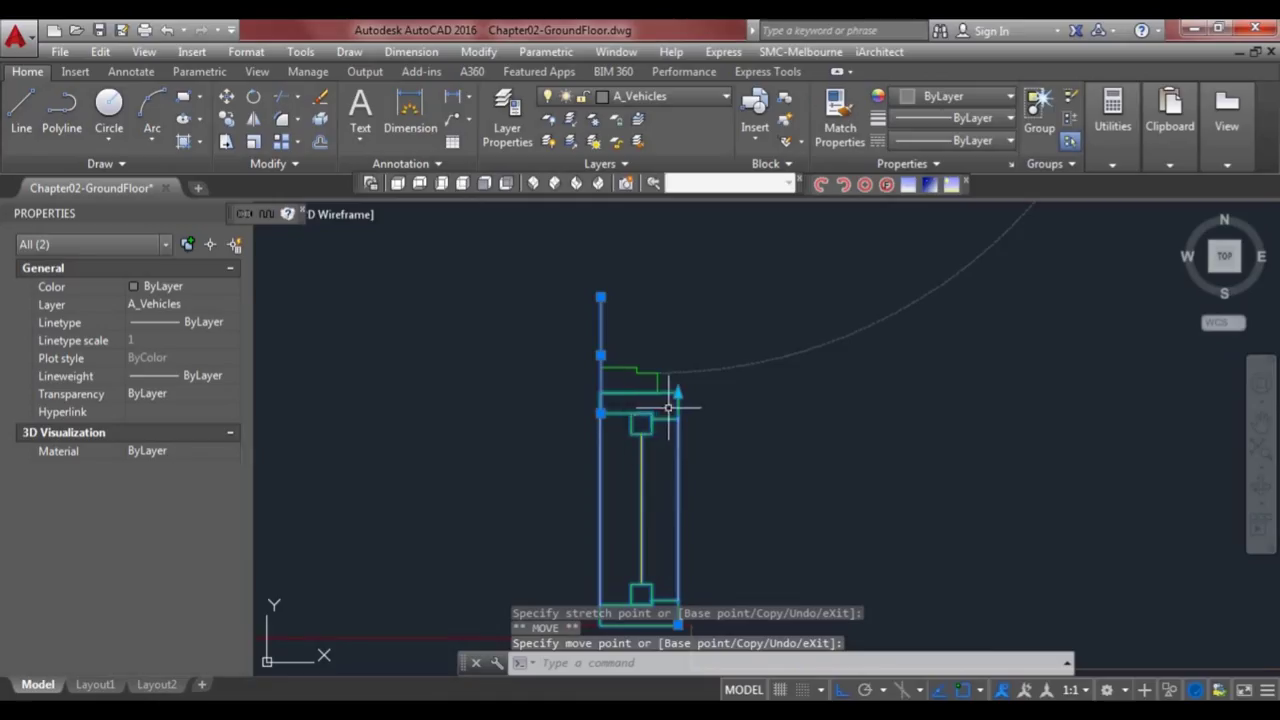
pyautogui.press('Escape')
# - Erase the short vertical reference line beside the entrance door frame
pyautogui.click(656, 372)
pyautogui.click(591, 335)
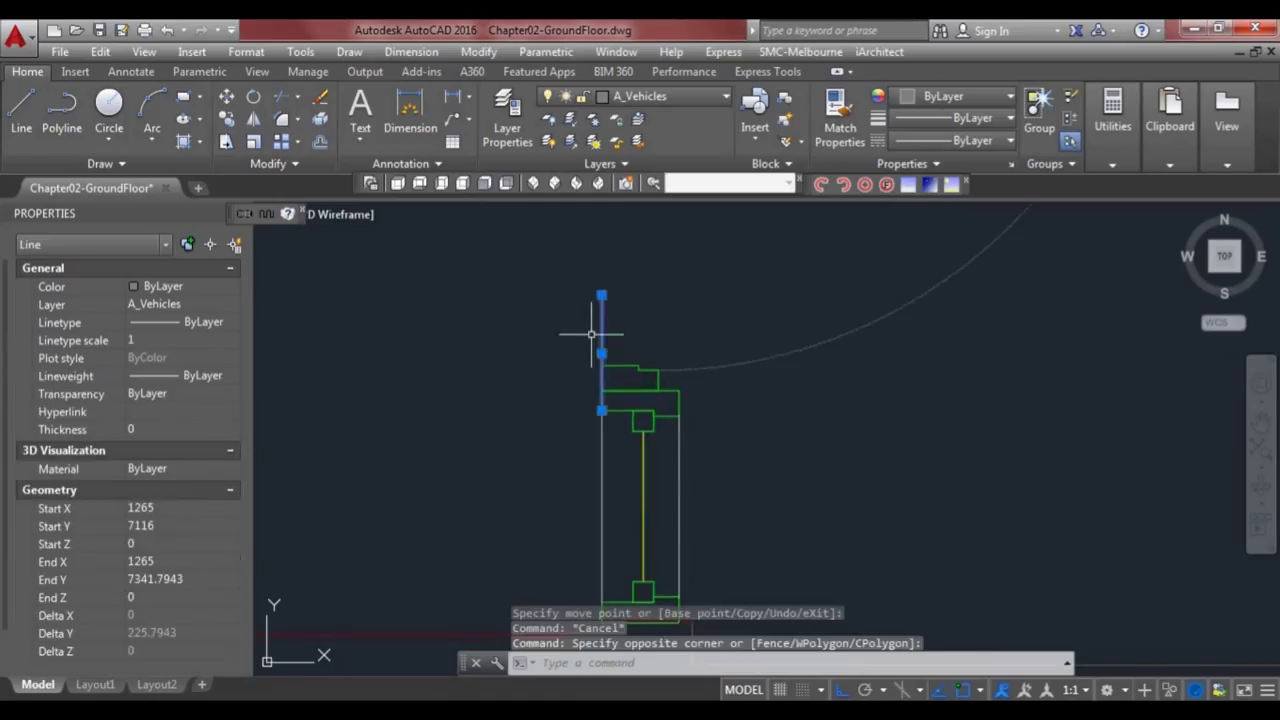
pyautogui.write('e')
pyautogui.press('Return')
# - Copy the upper right room's interior door to the lower jamb of the opening in the right exterior wall
pyautogui.scroll(-5, 740, 425)
pyautogui.scroll(-5, 748, 433)
pyautogui.moveTo(791, 391); pyautogui.dragTo(624, 503, button='middle')
pyautogui.scroll(5, 633, 385)
pyautogui.click(650, 389)
pyautogui.click(645, 378)
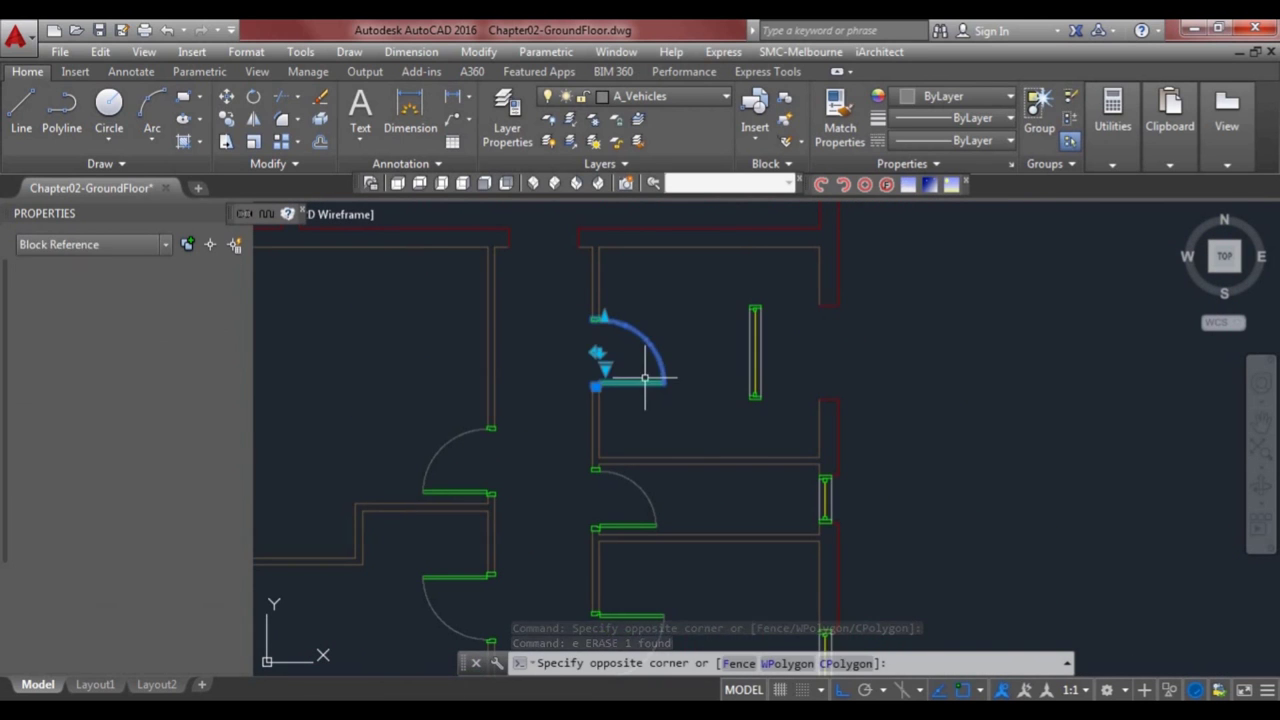
pyautogui.click(594, 357)
pyautogui.click(597, 386)
pyautogui.press('space')
pyautogui.write('c')
pyautogui.press('Return')
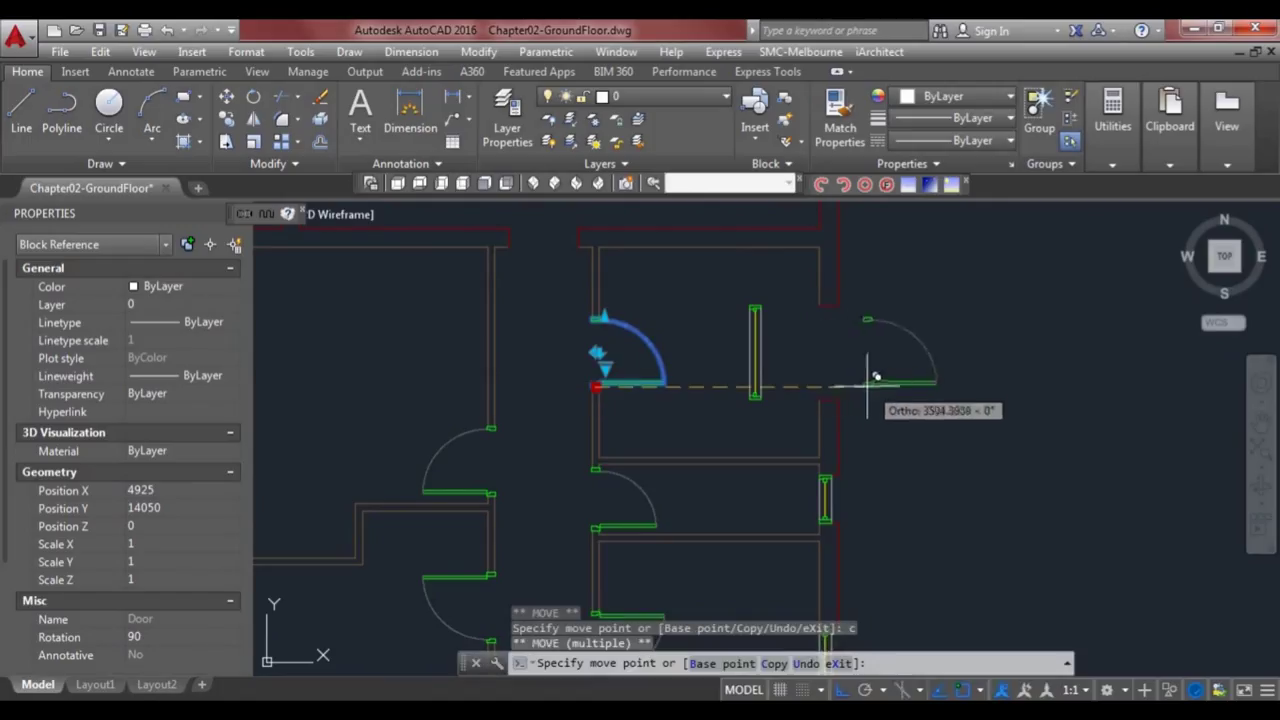
pyautogui.scroll(2, 838, 385)
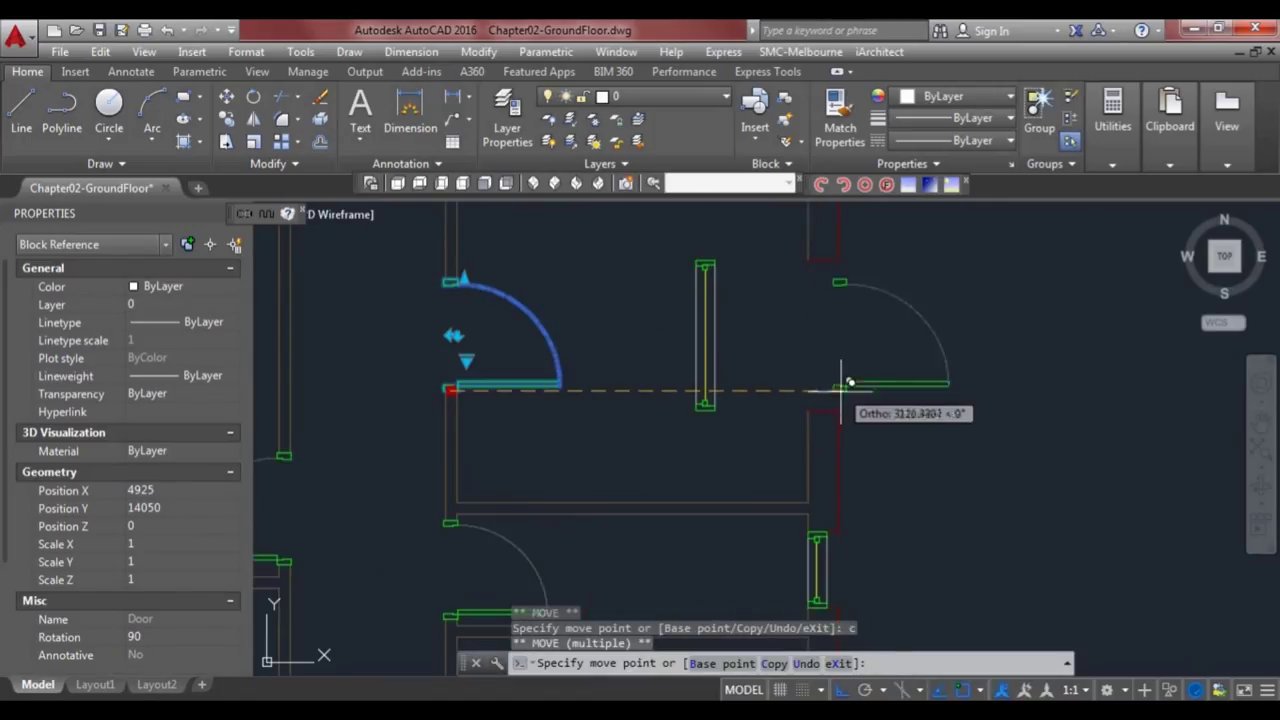
pyautogui.click(838, 396)
pyautogui.press('Escape')
# - Move the exterior door to the inner corner of the opening's lower jamb
pyautogui.click(836, 404)
pyautogui.scroll(4, 834, 408)
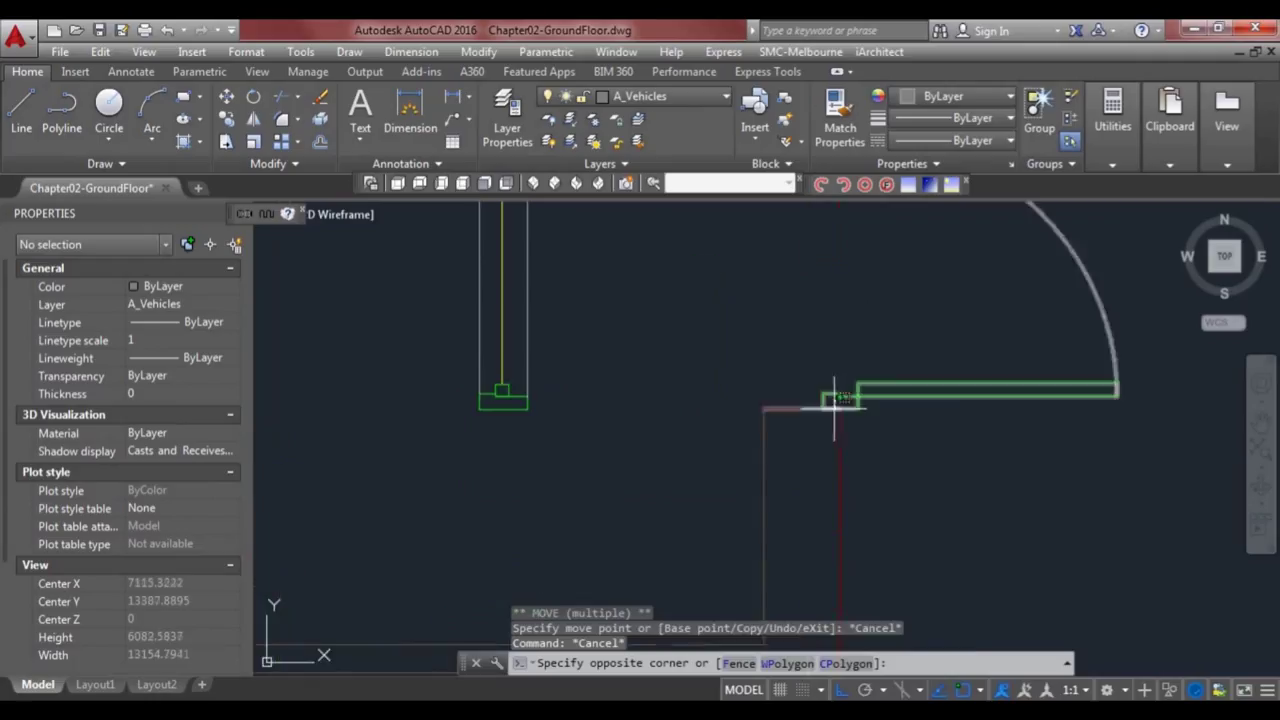
pyautogui.click(834, 402)
pyautogui.click(838, 405)
pyautogui.press('space')
pyautogui.click(764, 403)
pyautogui.click(762, 407)
# - Move the exterior door 20 outward along the jamb, followed by a further 30 in the same direction
pyautogui.press('space')
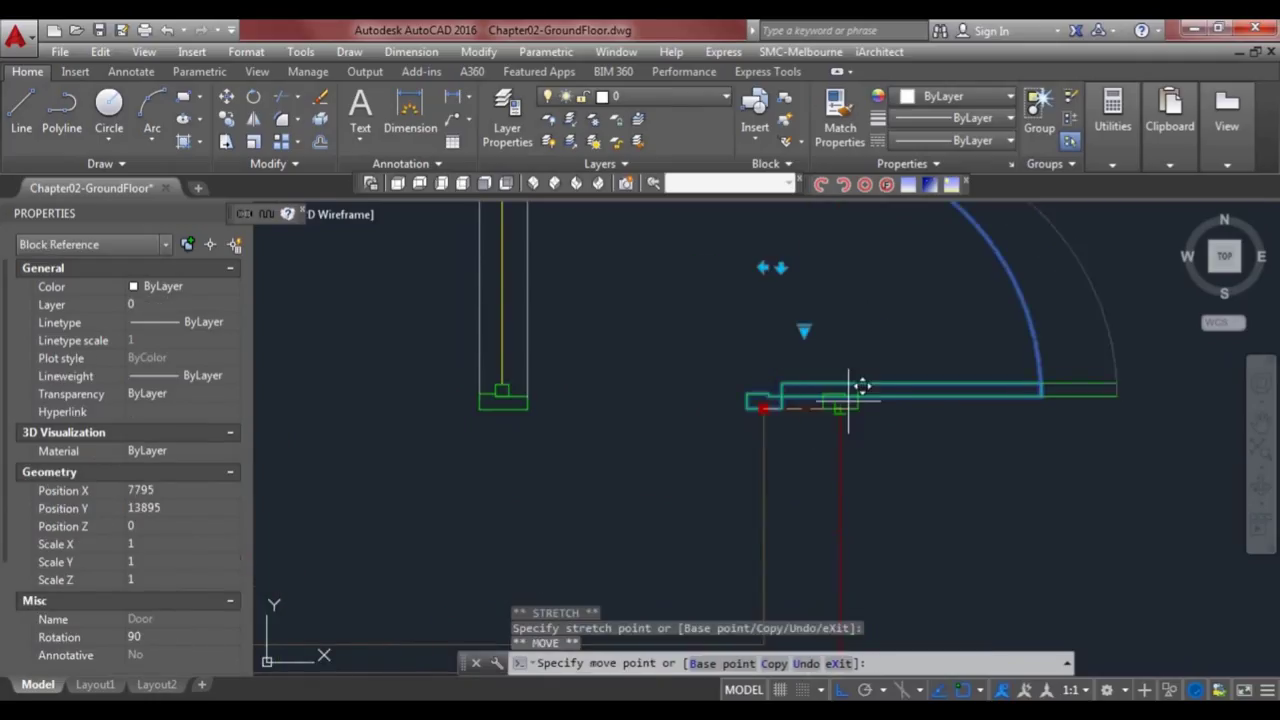
pyautogui.write('20')
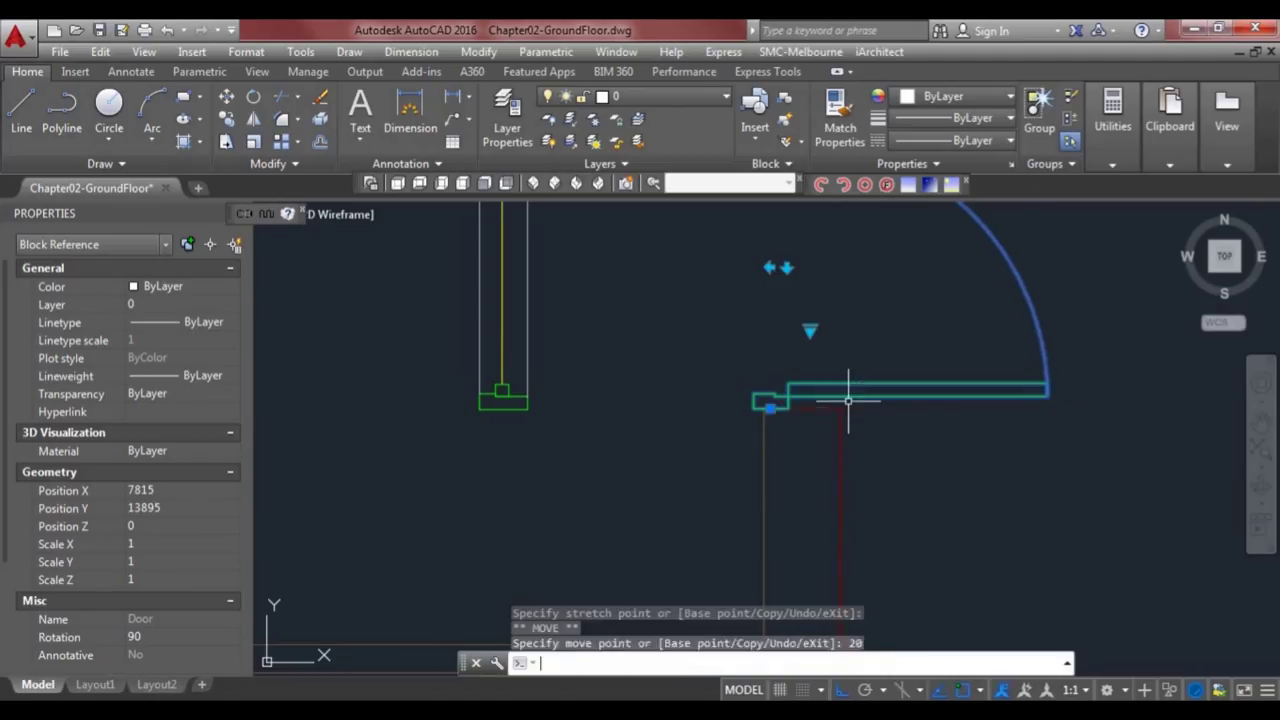
pyautogui.press('Return')
pyautogui.click(769, 408)
pyautogui.press('space')
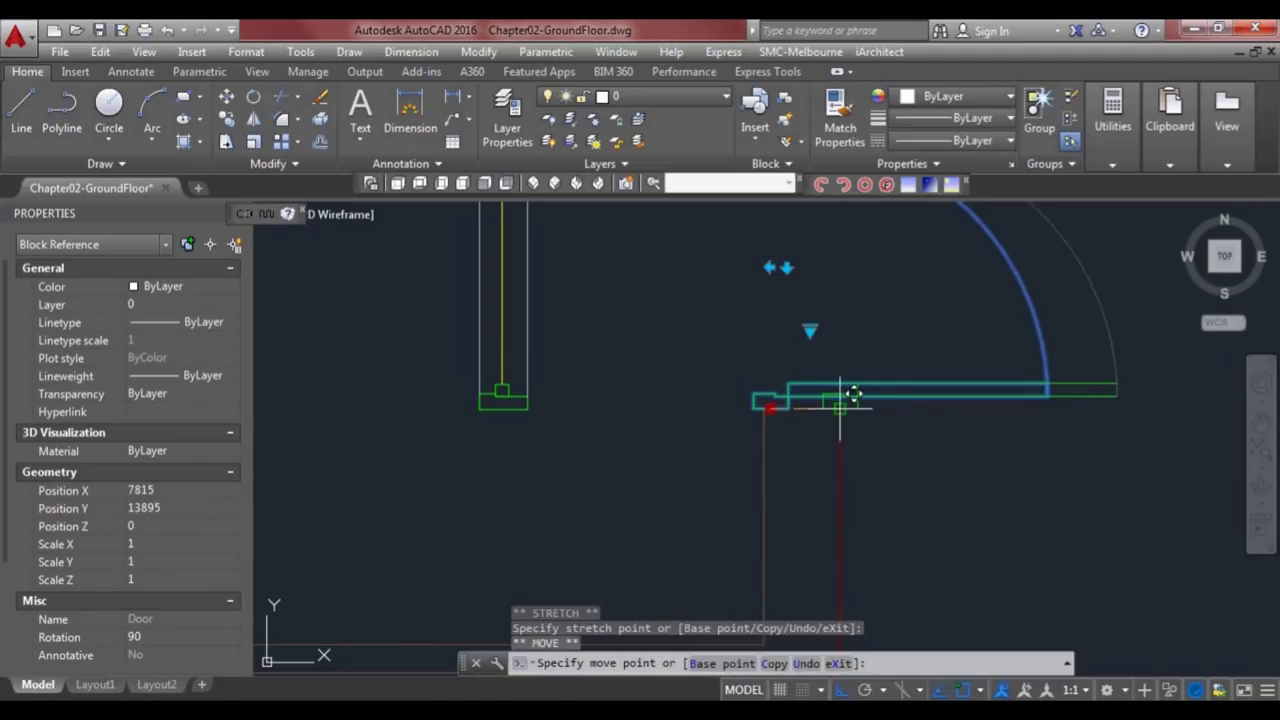
pyautogui.write('30')
pyautogui.press('Return')
pyautogui.press('Escape')
# - Move the loose window block from inside the upper right room onto the upper frame corner of the exterior door
pyautogui.scroll(-2, 811, 423)
pyautogui.click(723, 380)
pyautogui.click(595, 393)
pyautogui.click(594, 420)
pyautogui.press('space')
pyautogui.moveTo(763, 310); pyautogui.dragTo(721, 450, button='middle')
pyautogui.click(729, 382)
pyautogui.scroll(2, 758, 372)
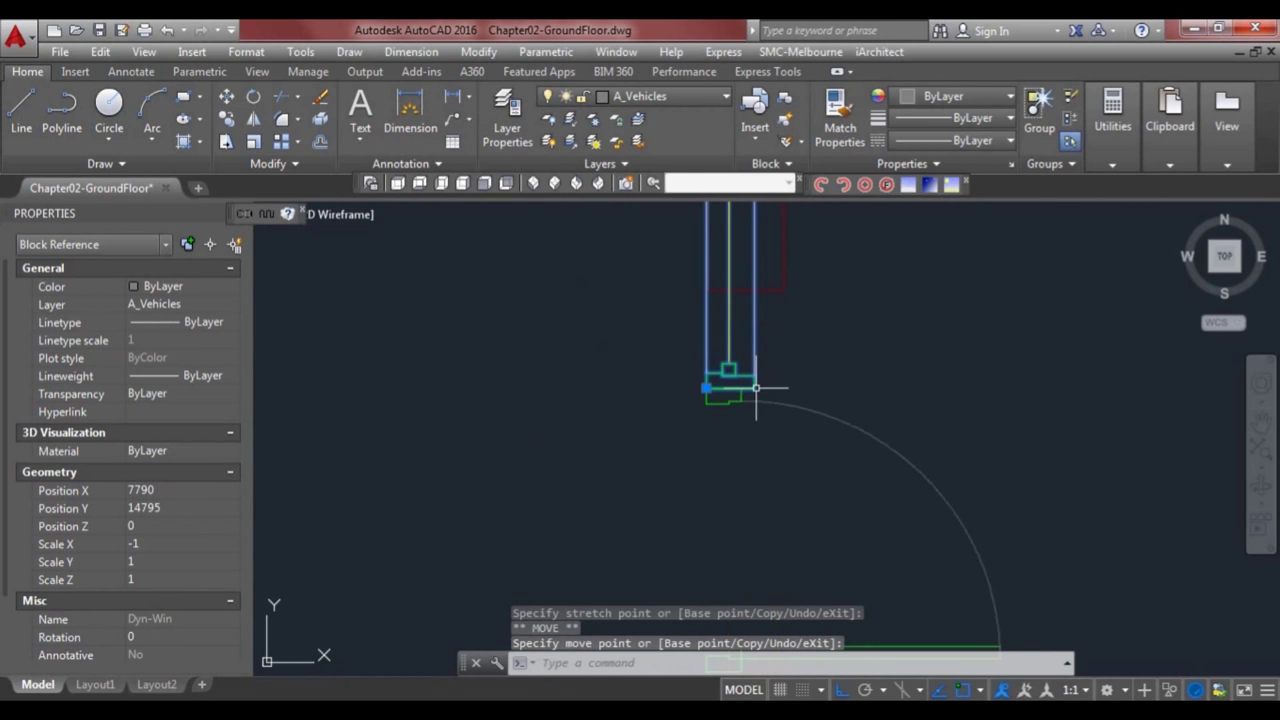
# - Examine the main entrance door with its side window and the right exterior door with its adjoining window
pyautogui.scroll(-3, 770, 394)
pyautogui.moveTo(580, 514); pyautogui.dragTo(803, 303, button='middle')
pyautogui.moveTo(607, 469); pyautogui.dragTo(661, 300, button='middle')
pyautogui.scroll(3, 600, 434)
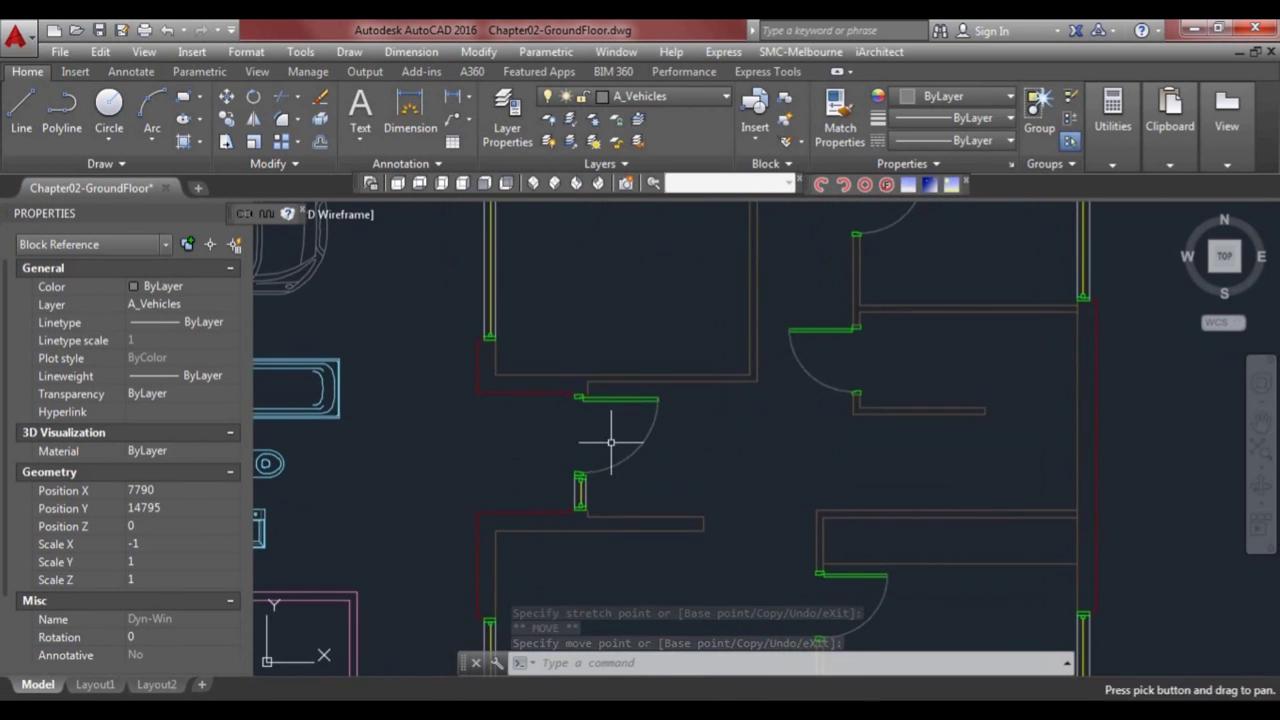
pyautogui.scroll(1, 578, 404)
pyautogui.scroll(-4, 586, 349)
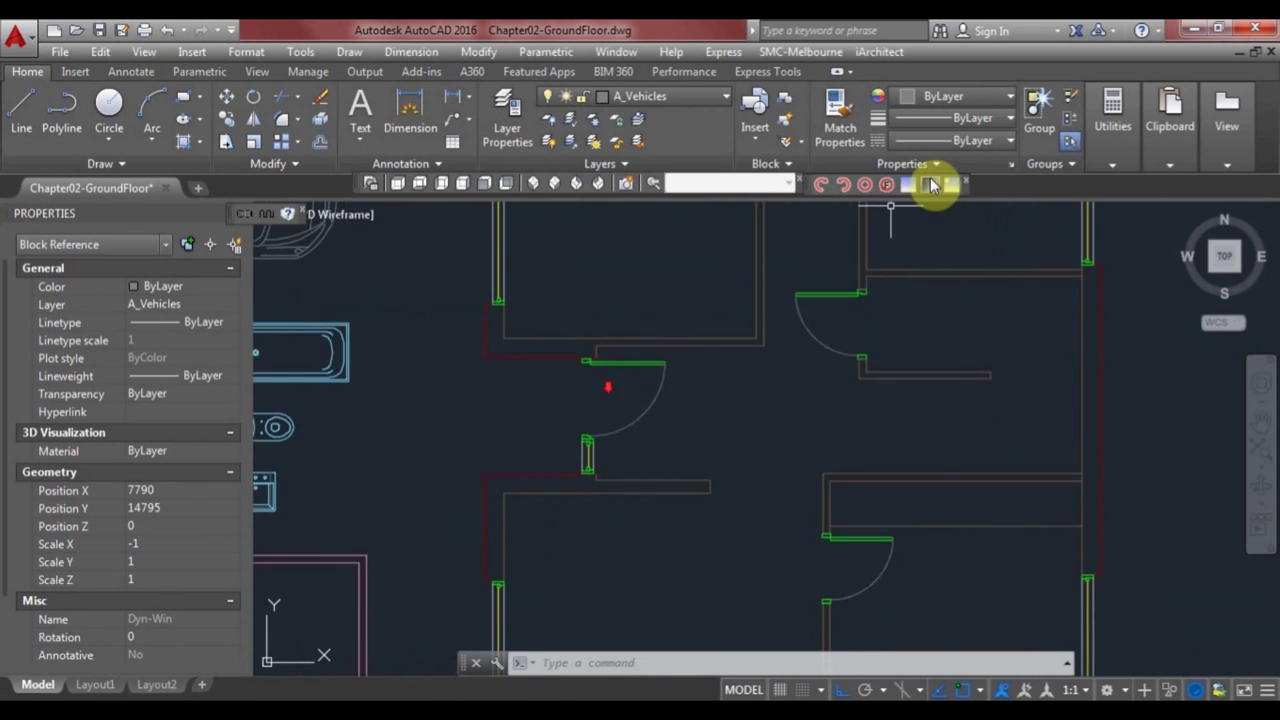
pyautogui.moveTo(934, 221); pyautogui.dragTo(760, 451, button='middle')
pyautogui.moveTo(880, 263); pyautogui.dragTo(749, 423, button='middle')
pyautogui.moveTo(782, 312); pyautogui.dragTo(717, 429, button='middle')
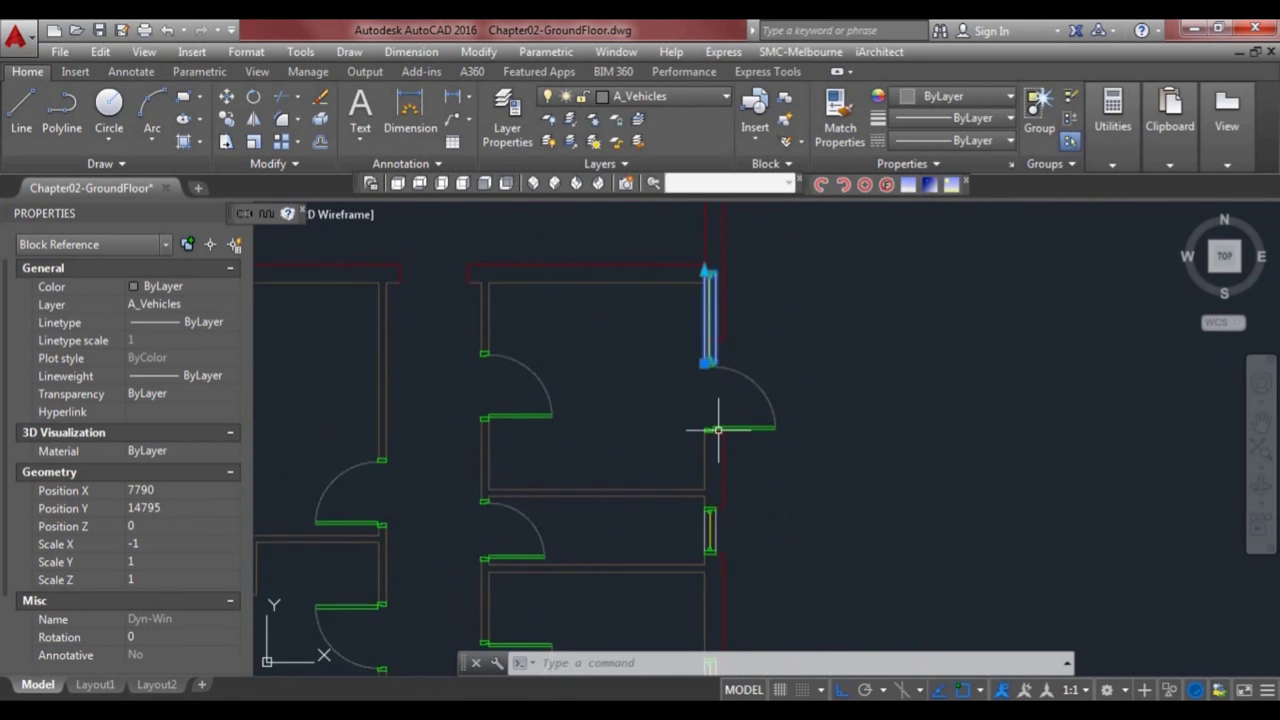
# - Move the right exterior door horizontally outward along its opening to position X 7915
pyautogui.scroll(2, 718, 428)
pyautogui.press('Escape')
pyautogui.click(717, 428)
pyautogui.click(706, 420)
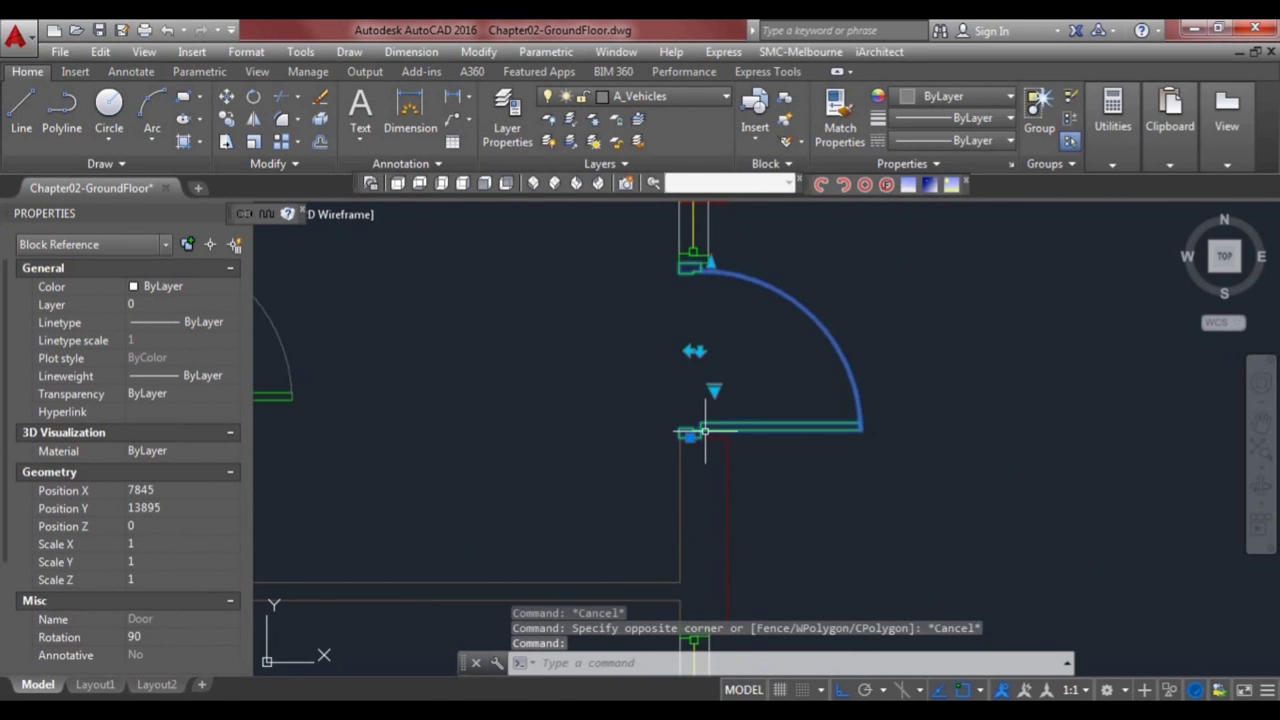
pyautogui.scroll(4, 680, 448)
pyautogui.click(661, 449)
pyautogui.press('space')
pyautogui.click(697, 449)
pyautogui.scroll(-2, 711, 467)
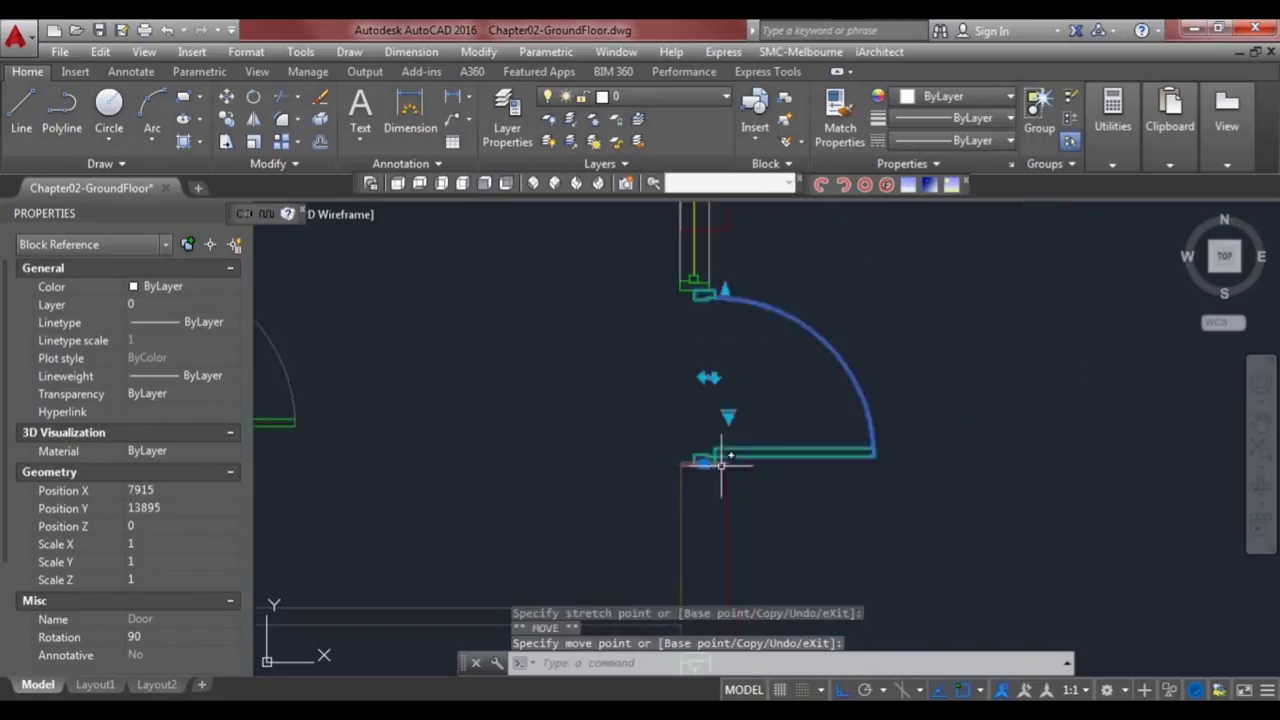
pyautogui.press('Escape')
# - Draw a short vertical guide line downward from the outer edge of the window above the exterior door
pyautogui.moveTo(754, 329); pyautogui.dragTo(705, 466, button='middle')
pyautogui.scroll(2, 671, 420)
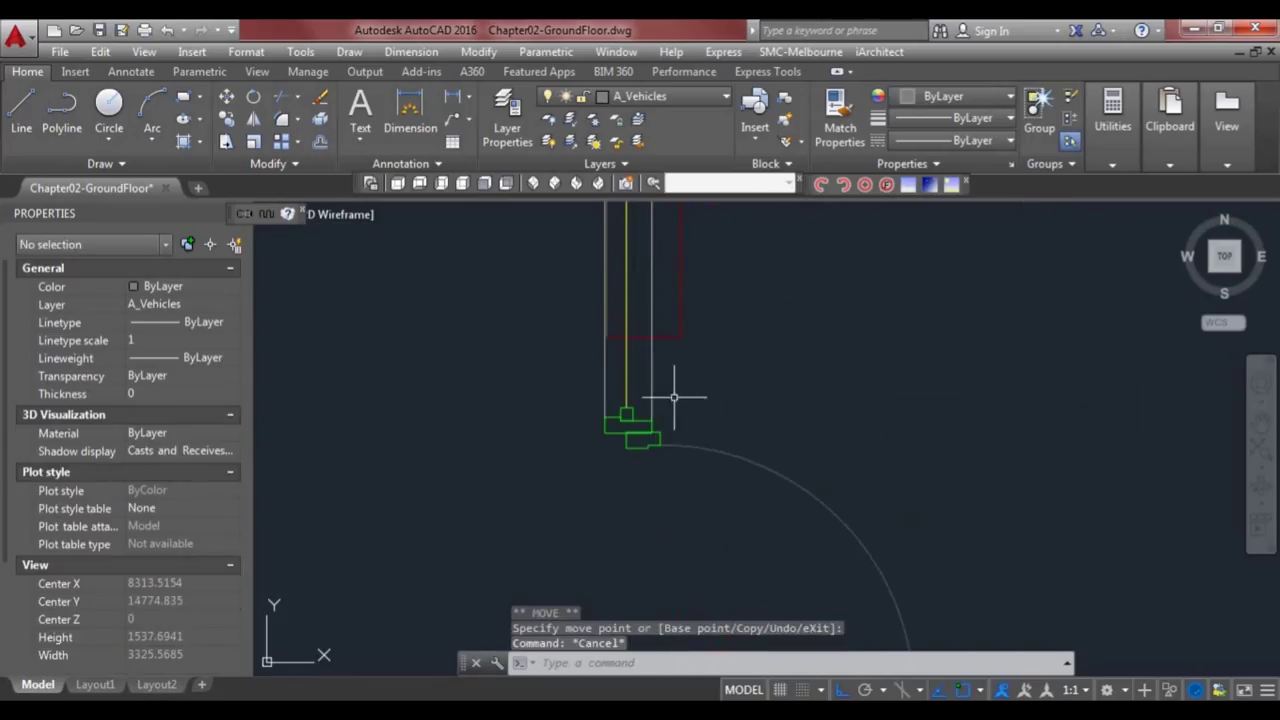
pyautogui.write('l')
pyautogui.press('space')
pyautogui.click(653, 398)
pyautogui.click(652, 516)
pyautogui.press('Escape')
# - Move the window and the guide line horizontally outward until they align with the outer edge of the exterior door frame
pyautogui.click(675, 497)
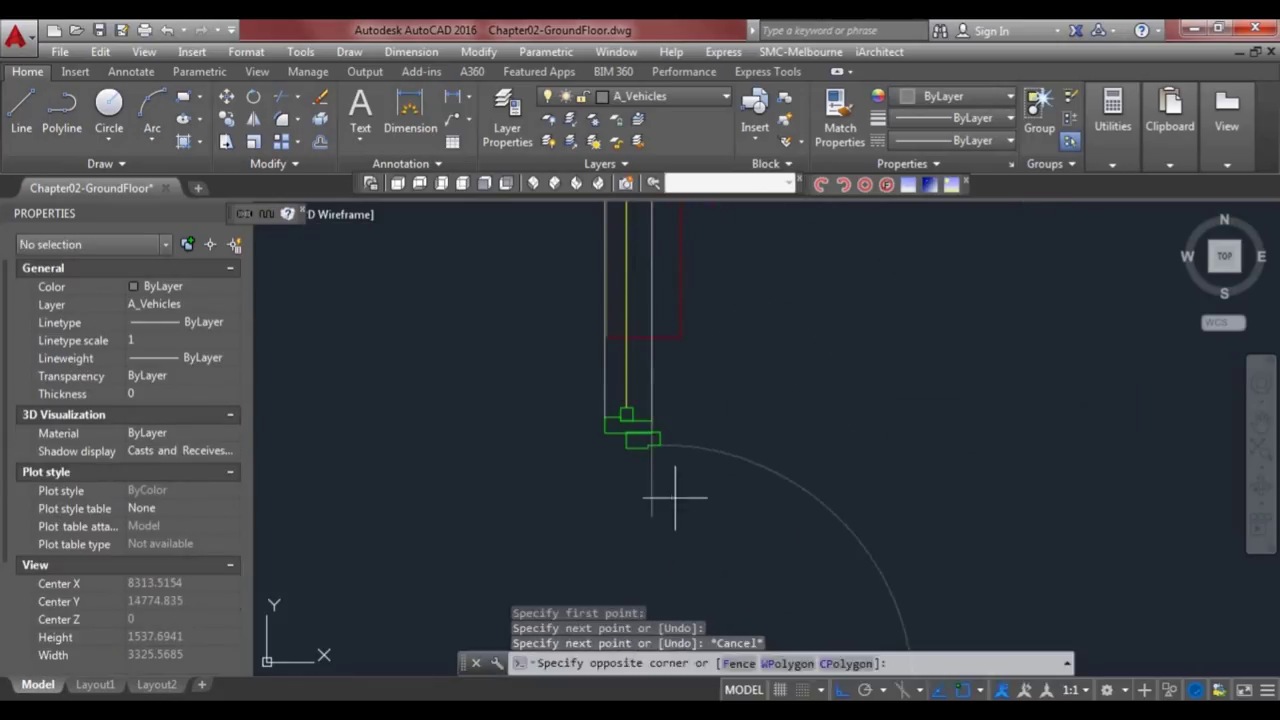
pyautogui.click(640, 490)
pyautogui.click(666, 371)
pyautogui.click(637, 377)
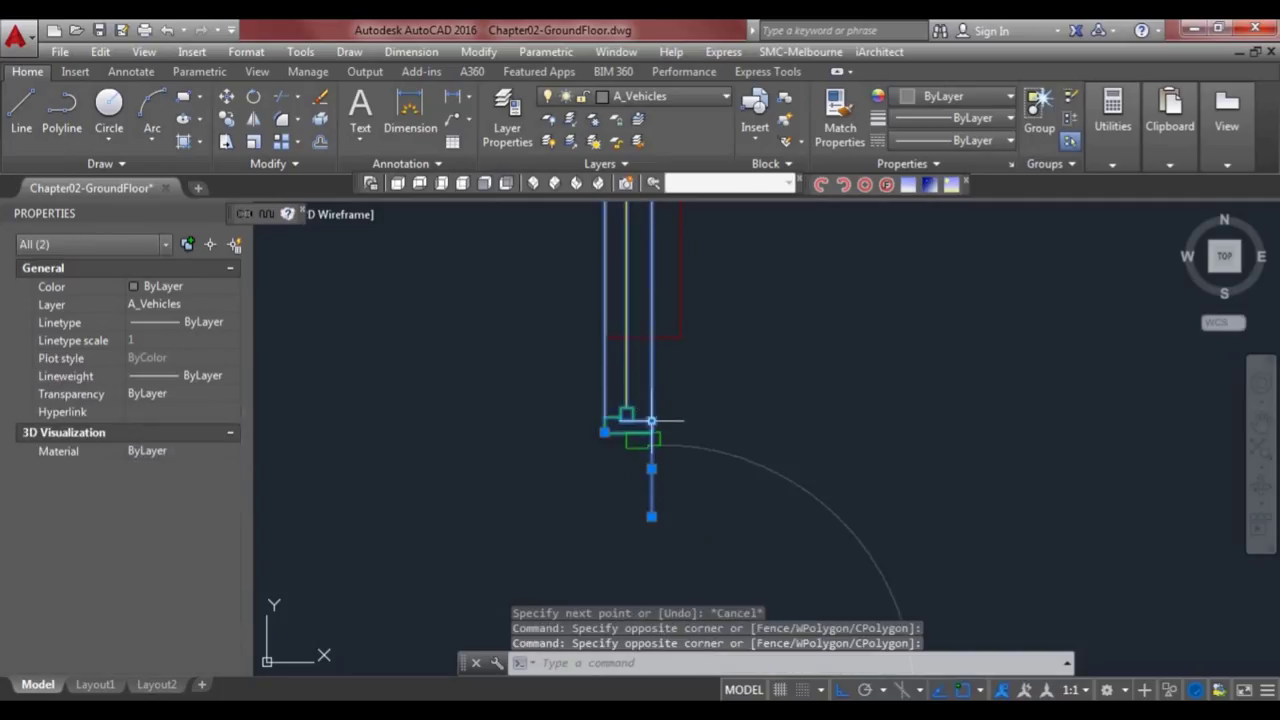
pyautogui.click(651, 421)
pyautogui.scroll(4, 651, 421)
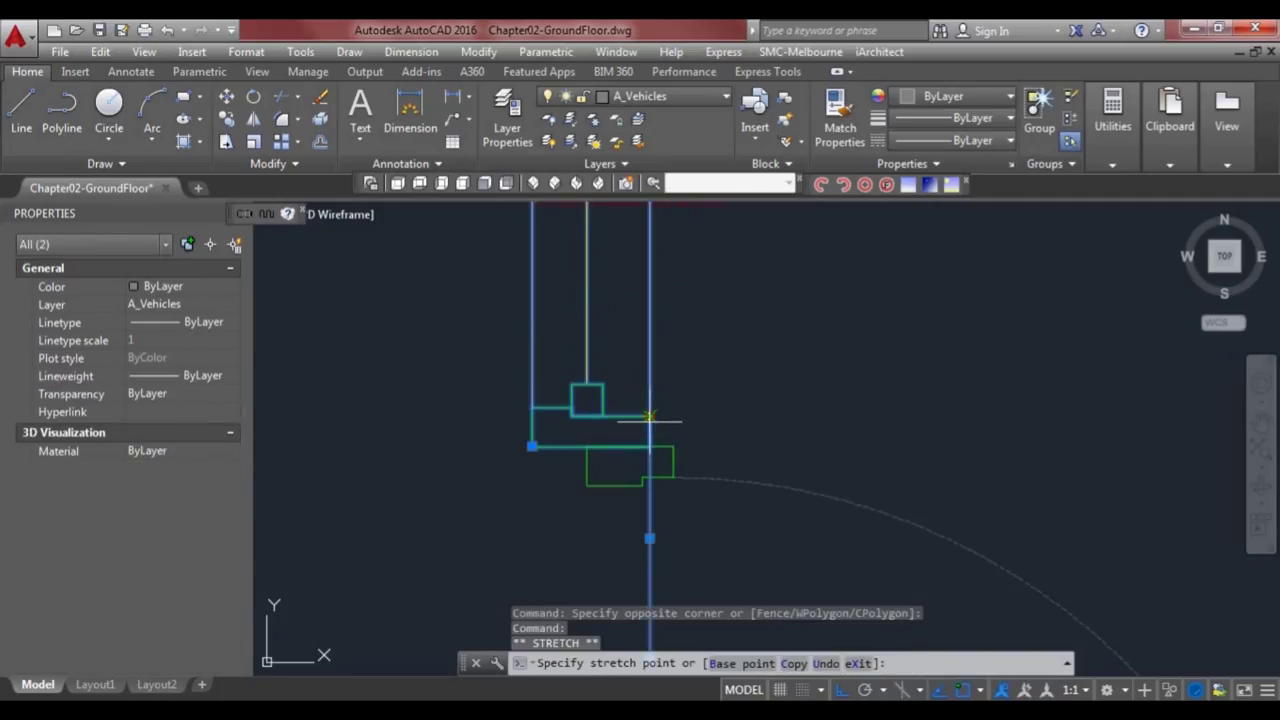
pyautogui.press('space')
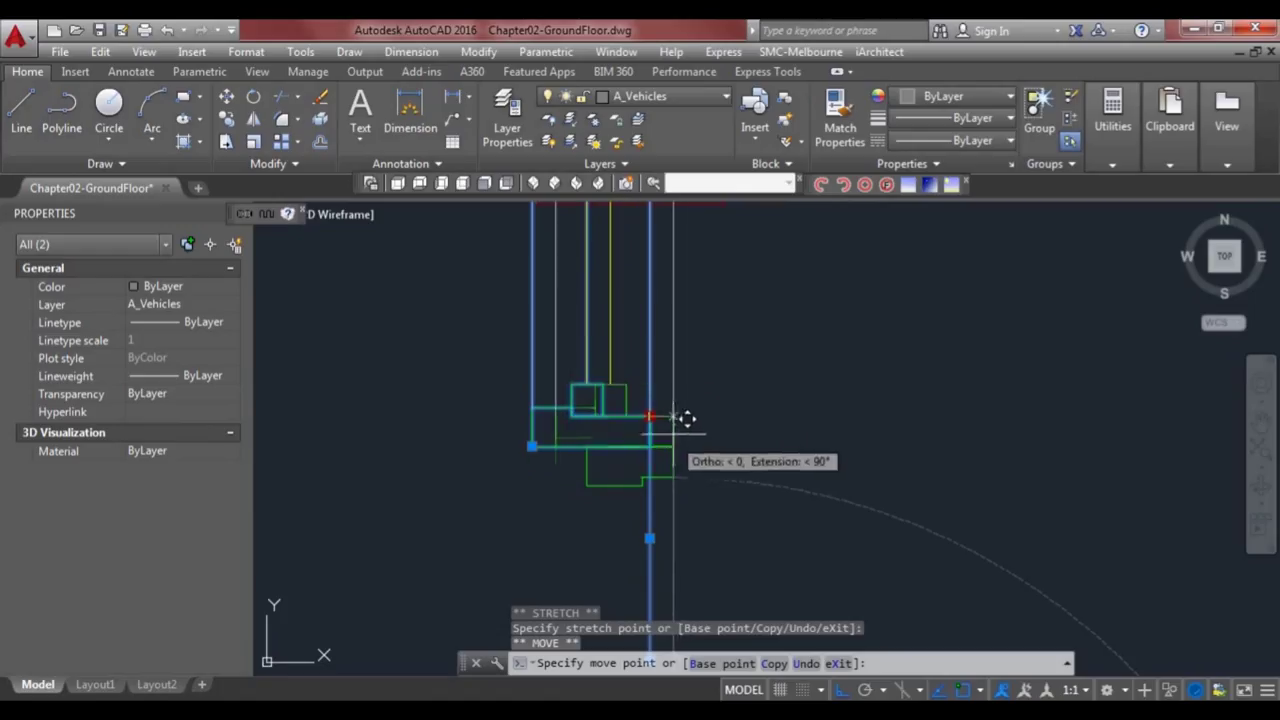
pyautogui.press('Escape')
# - Erase the guide line running below the window through the exterior door opening
pyautogui.click(700, 474)
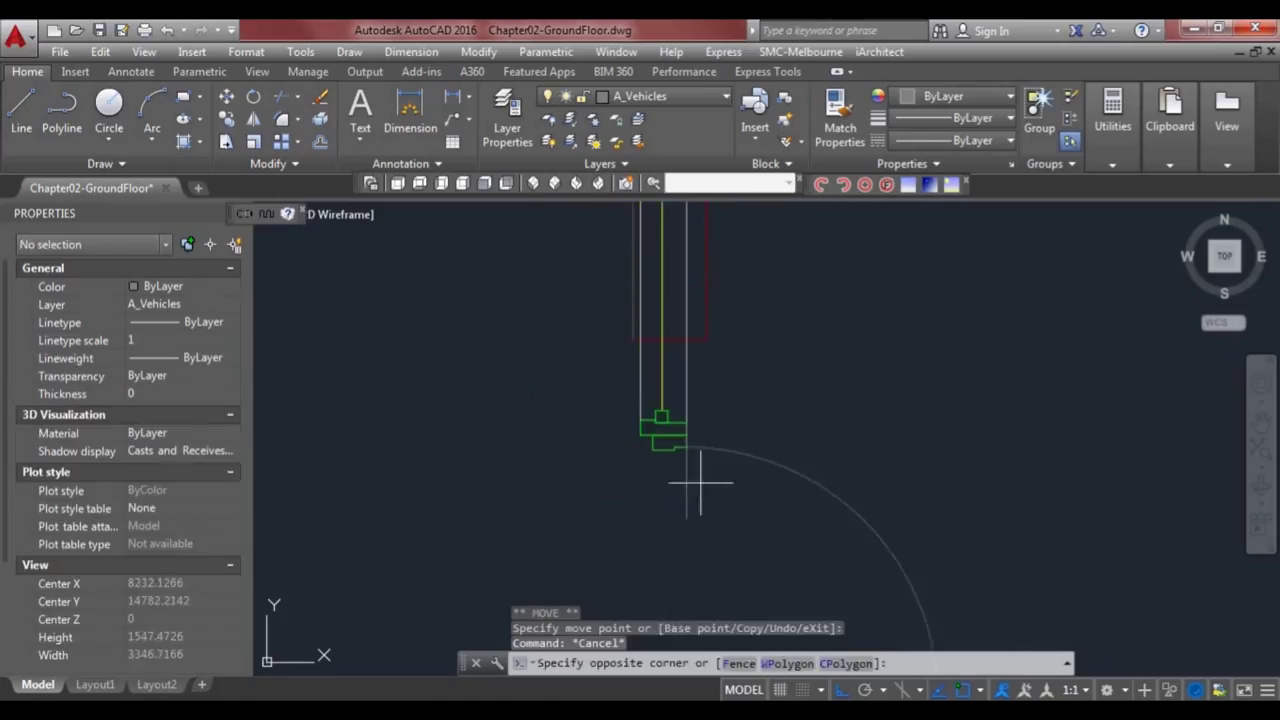
pyautogui.click(666, 484)
pyautogui.scroll(-1, 668, 483)
pyautogui.write('e')
pyautogui.press('space')
# - Shorten the window above the exterior door so that its upper end meets the end of the exterior wall
pyautogui.click(686, 454)
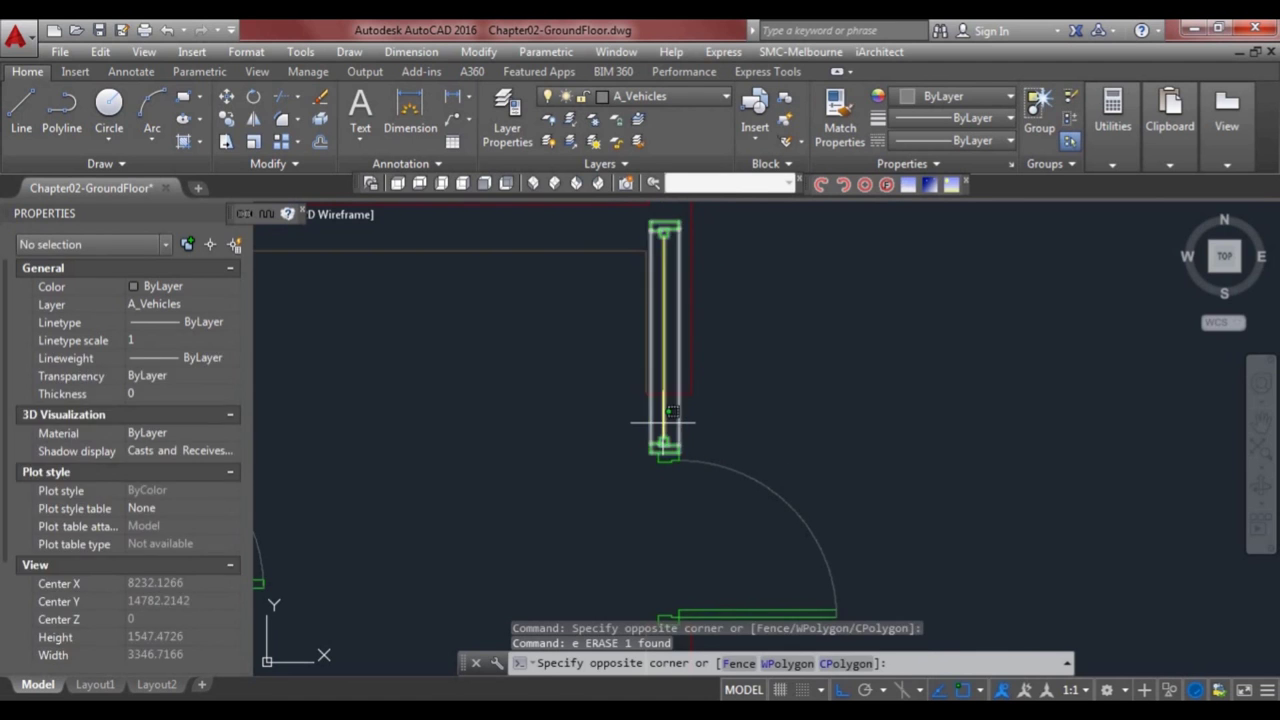
pyautogui.click(643, 423)
pyautogui.click(652, 222)
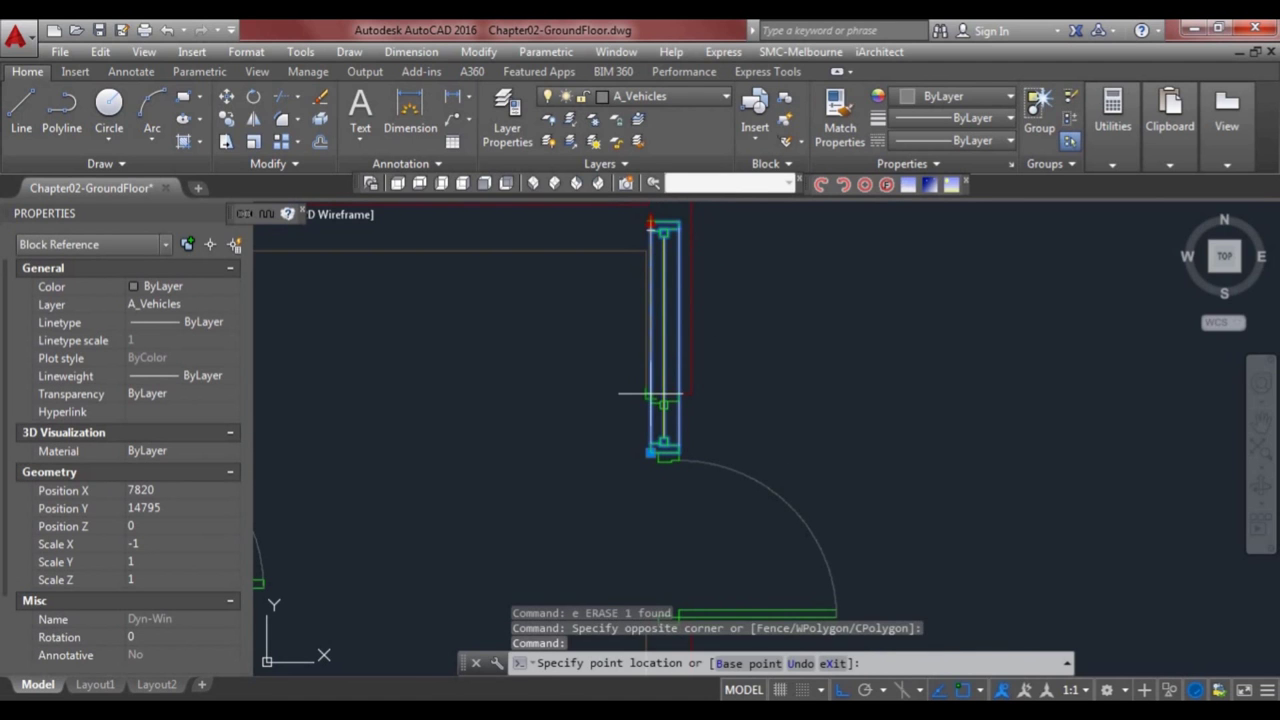
pyautogui.press('Escape')
pyautogui.scroll(-4, 757, 429)
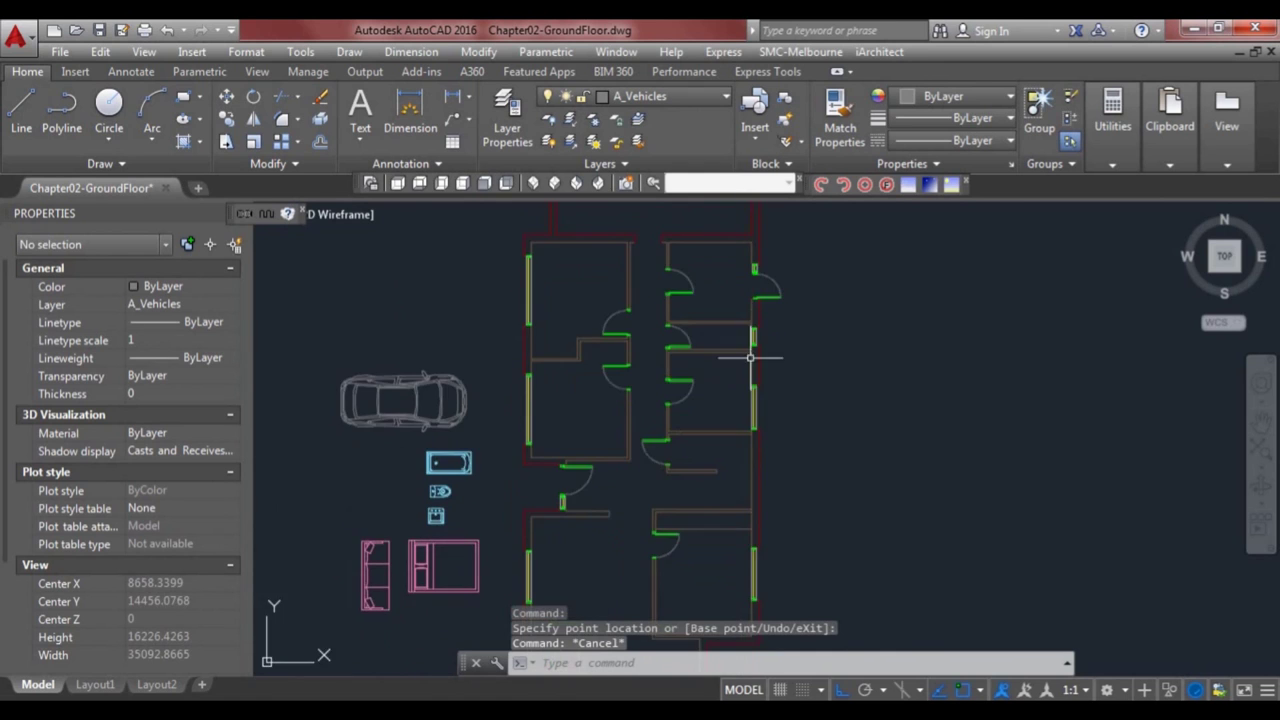
# - Move the sofa from beside the plan into the lower left living room, with its back against the window wall
pyautogui.moveTo(751, 438); pyautogui.dragTo(741, 383, button='middle')
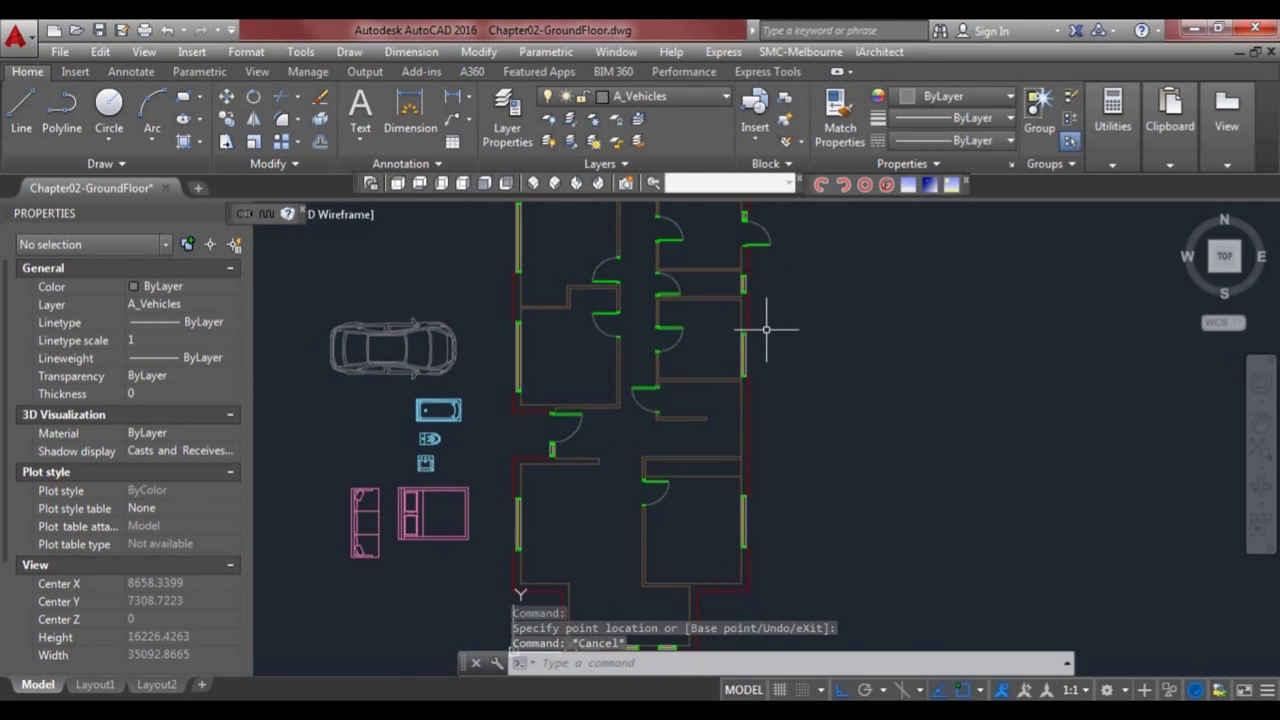
pyautogui.moveTo(760, 312); pyautogui.dragTo(762, 338, button='middle')
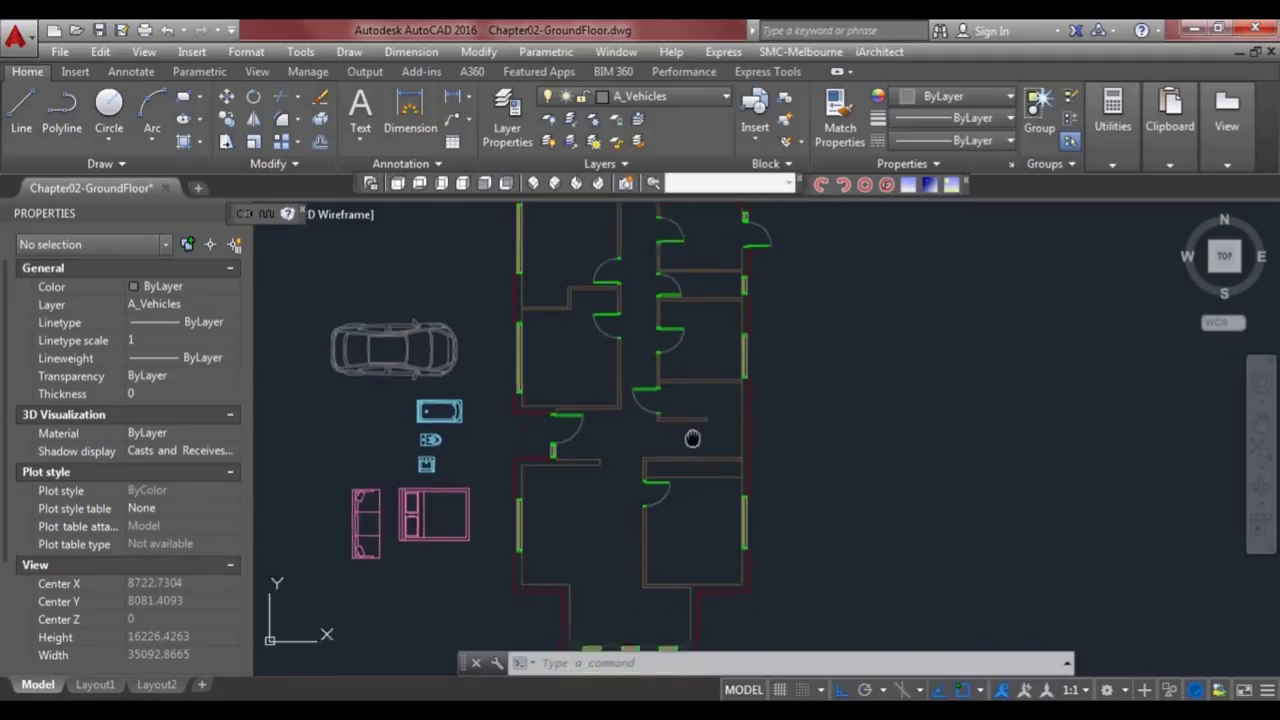
pyautogui.moveTo(694, 437); pyautogui.dragTo(708, 365, button='middle')
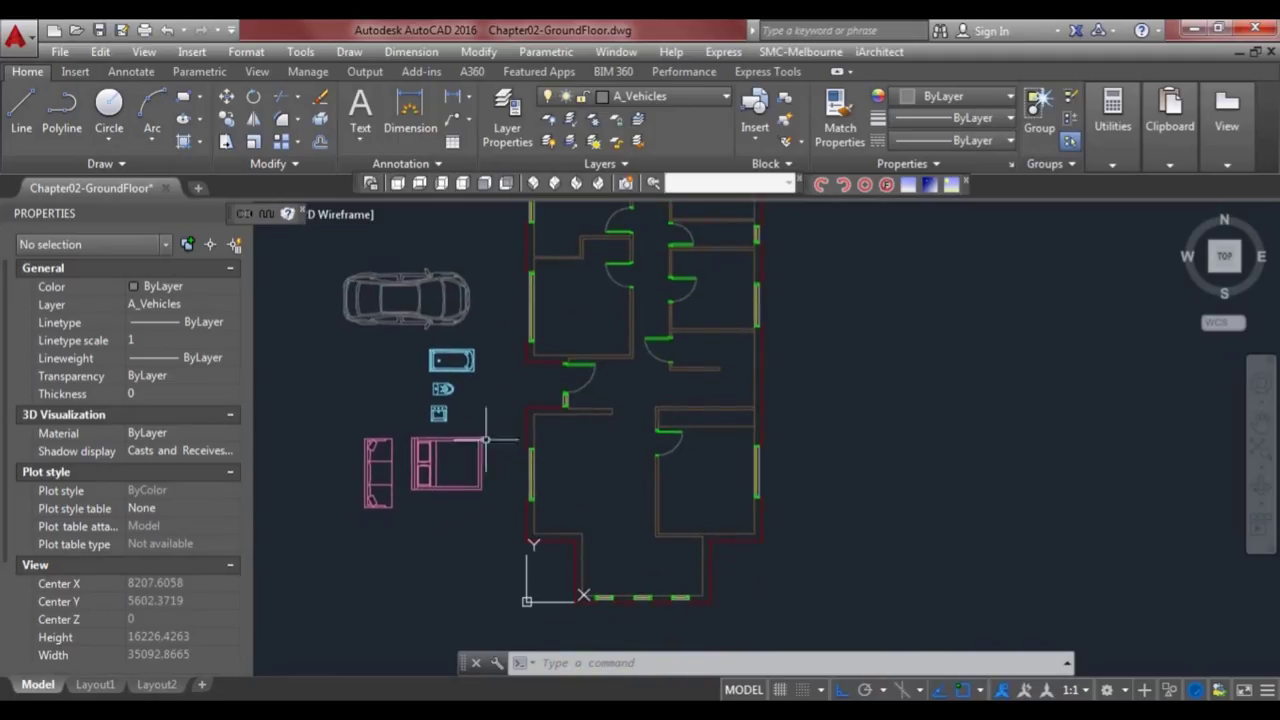
pyautogui.click(381, 478)
pyautogui.click(368, 460)
pyautogui.click(366, 472)
pyautogui.press('space')
pyautogui.scroll(2, 553, 458)
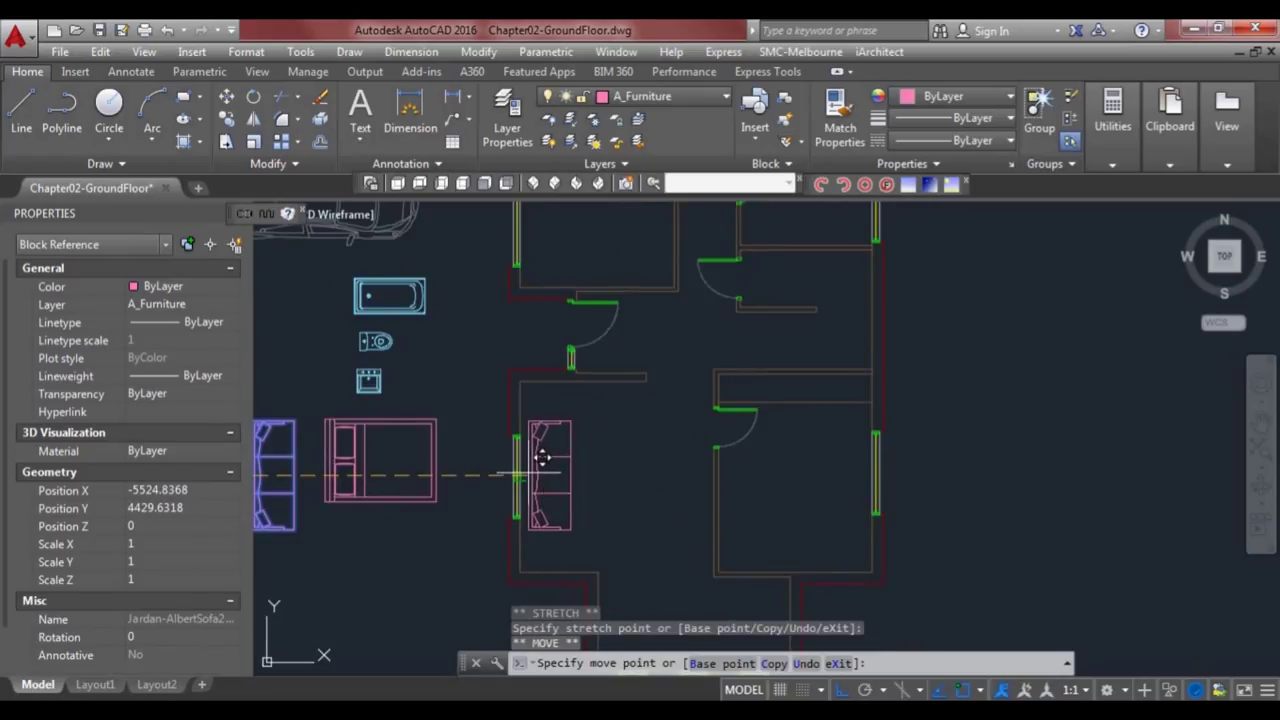
pyautogui.click(528, 472)
# - Shift the sofa 100 away from the window wall into the living room
pyautogui.click(519, 474)
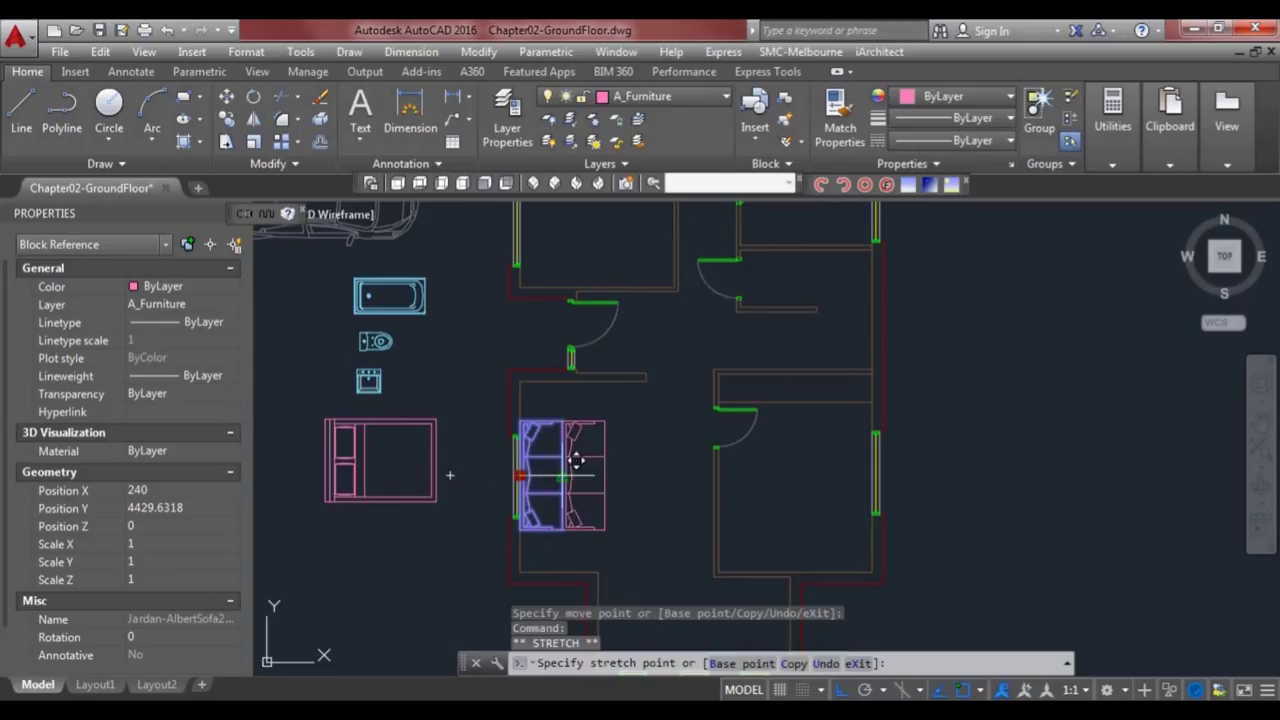
pyautogui.write('100')
pyautogui.press('Return')
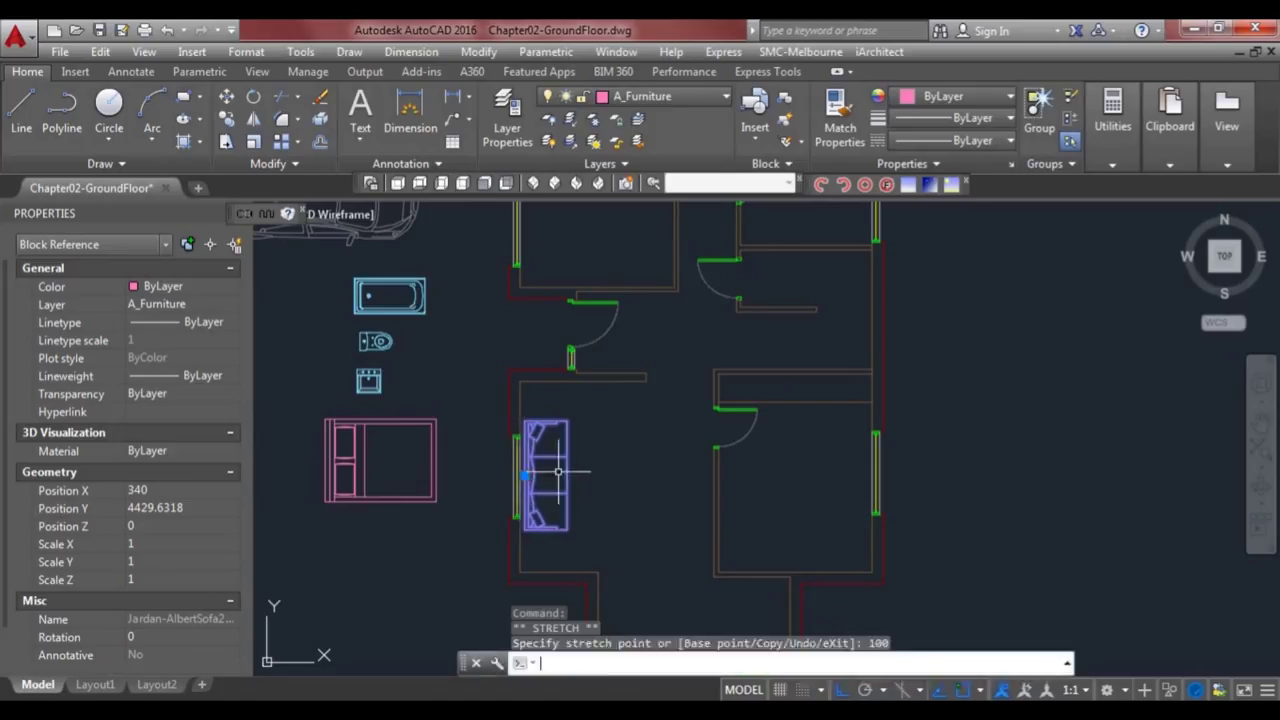
# - Copy the sofa horizontally to the middle of the living room
pyautogui.click(522, 475)
pyautogui.press('space')
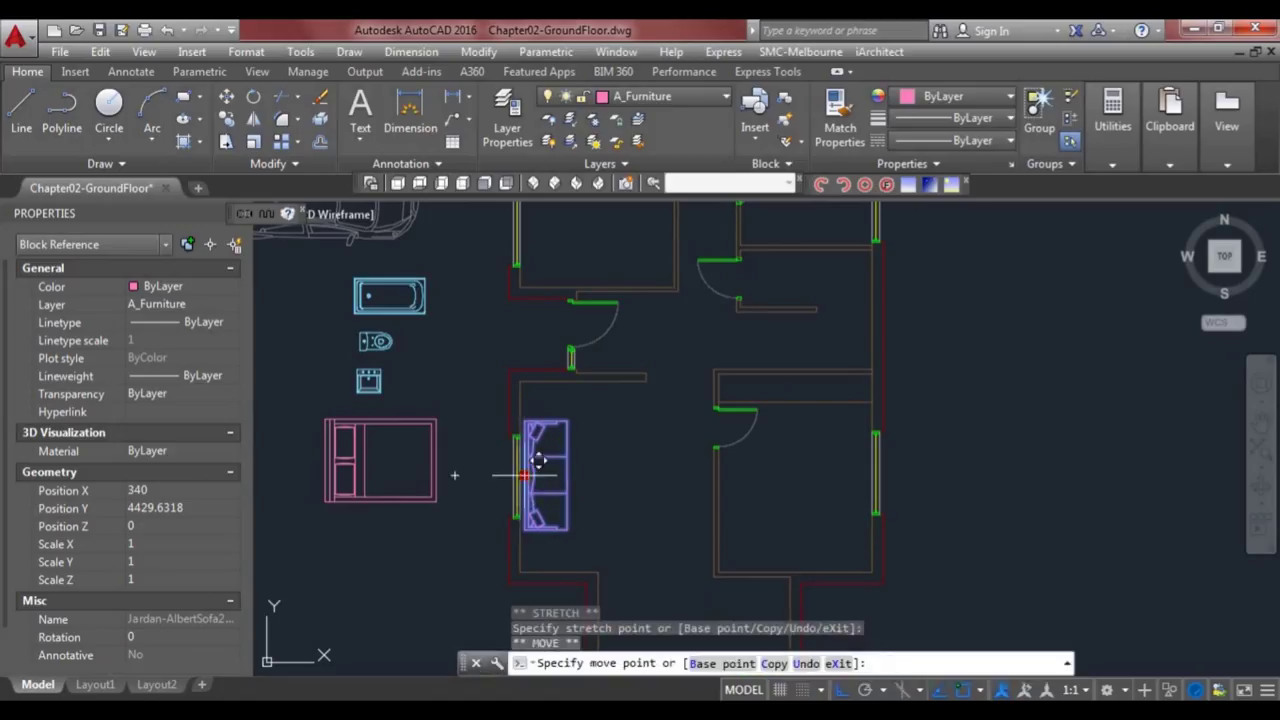
pyautogui.write('c')
pyautogui.press('Return')
pyautogui.click(634, 466)
pyautogui.press('Escape')
pyautogui.press('Escape')
pyautogui.press('Escape')
# - Rotate the copied sofa to 270 degrees so that its back faces the upper wall
pyautogui.click(631, 476)
pyautogui.click(632, 475)
pyautogui.press('space')
pyautogui.press('space')
pyautogui.click(657, 557)
# - Move the rotated sofa straight up against the living room's upper wall
pyautogui.click(632, 475)
pyautogui.press('space')
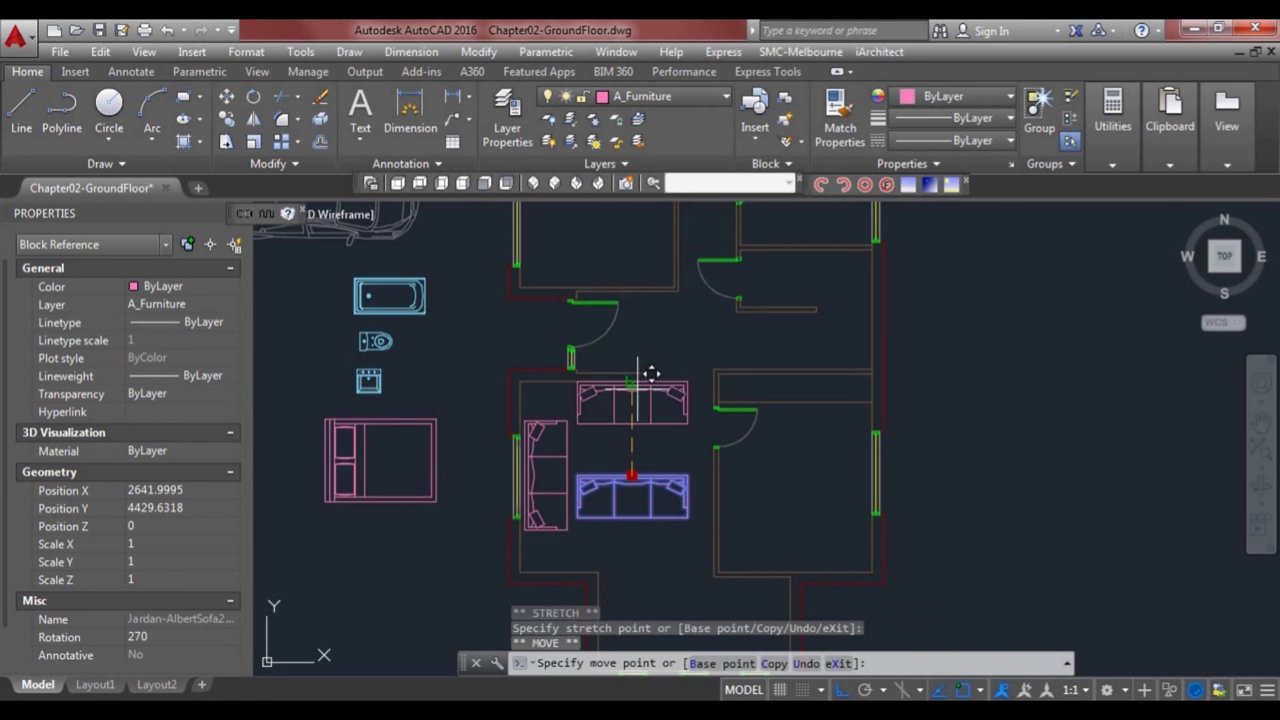
pyautogui.click(637, 389)
# - Move both living room sofas together slightly downward with object snap turned off
pyautogui.scroll(2, 557, 419)
pyautogui.click(564, 424)
pyautogui.click(548, 427)
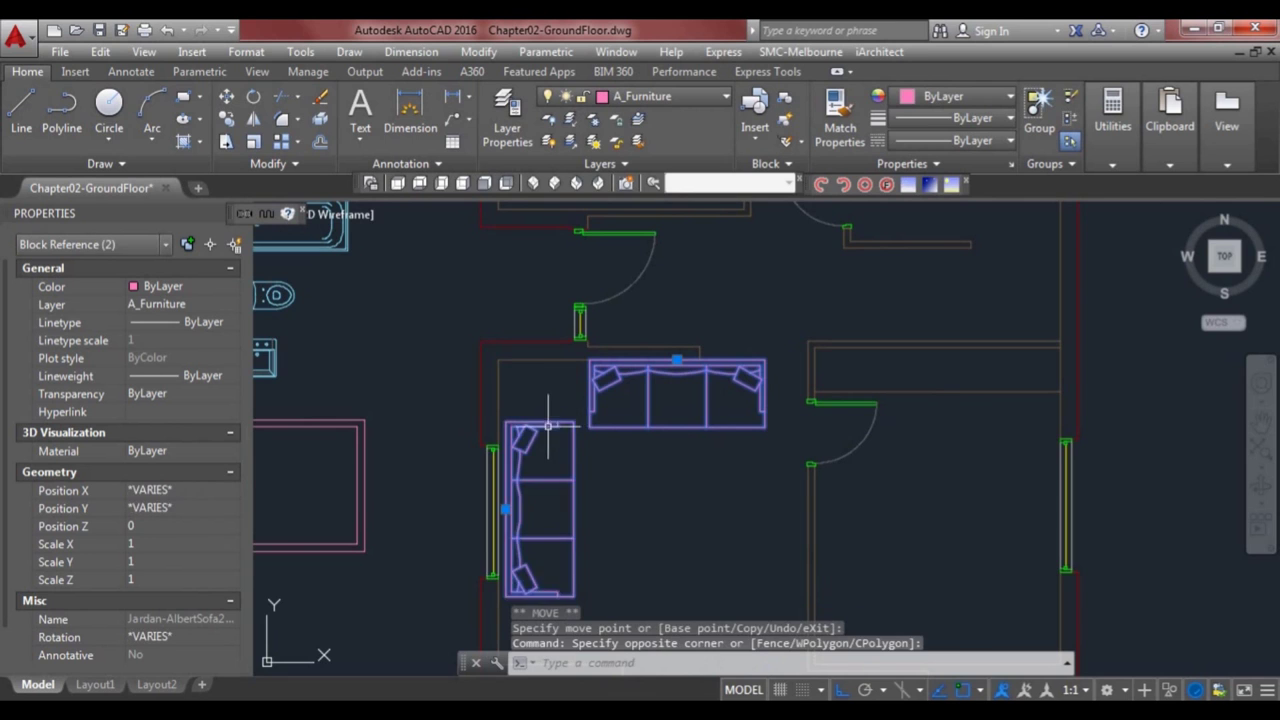
pyautogui.moveTo(548, 425); pyautogui.dragTo(559, 295, button='middle')
pyautogui.click(516, 377)
pyautogui.press('space')
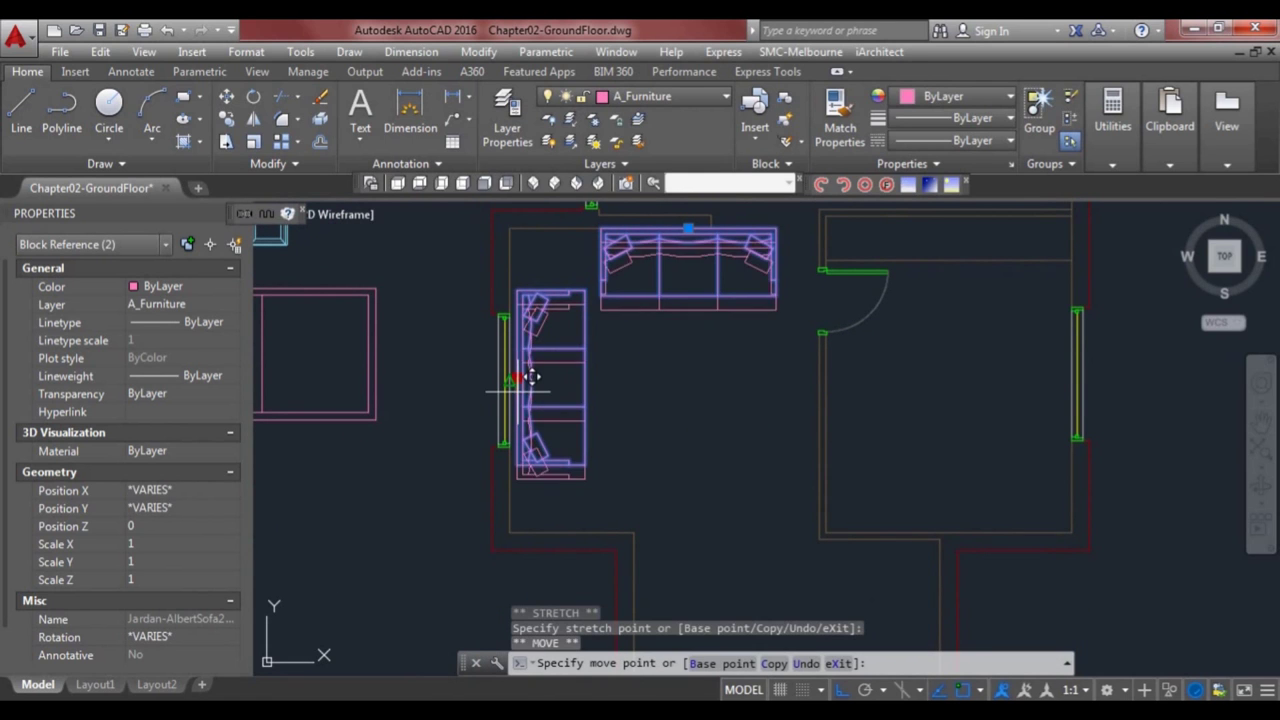
pyautogui.press('F3')
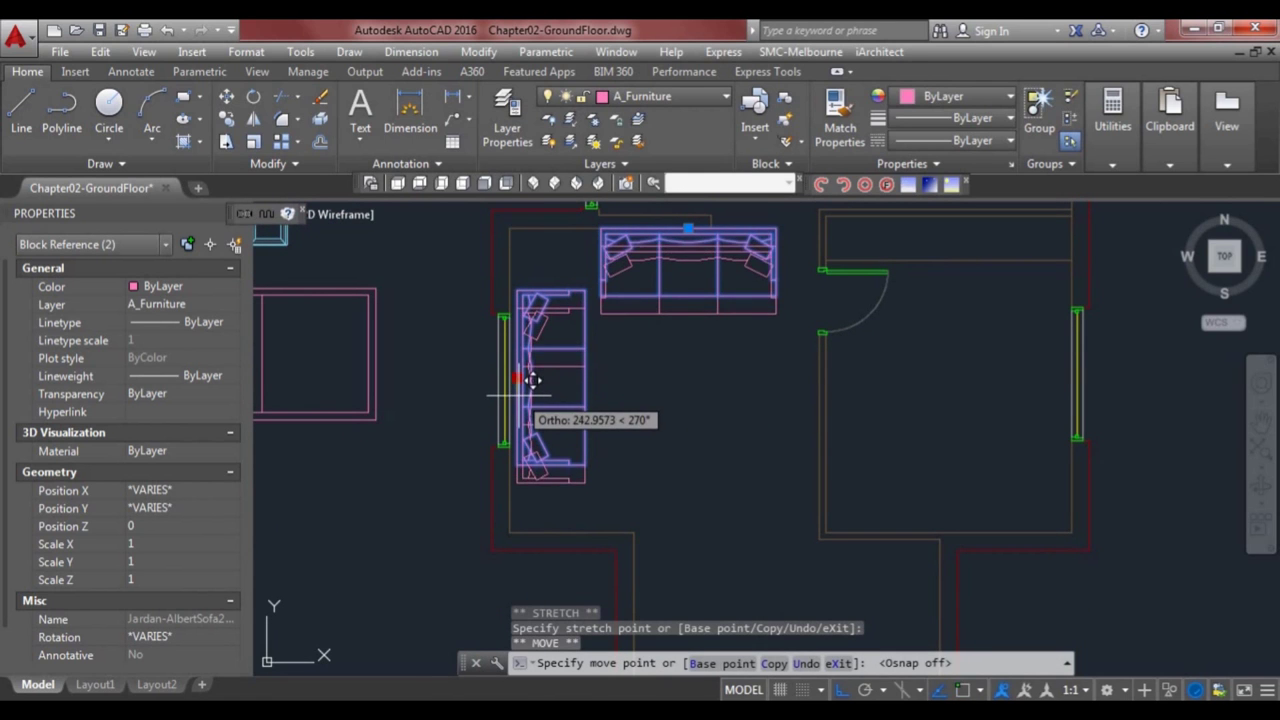
pyautogui.press('Escape')
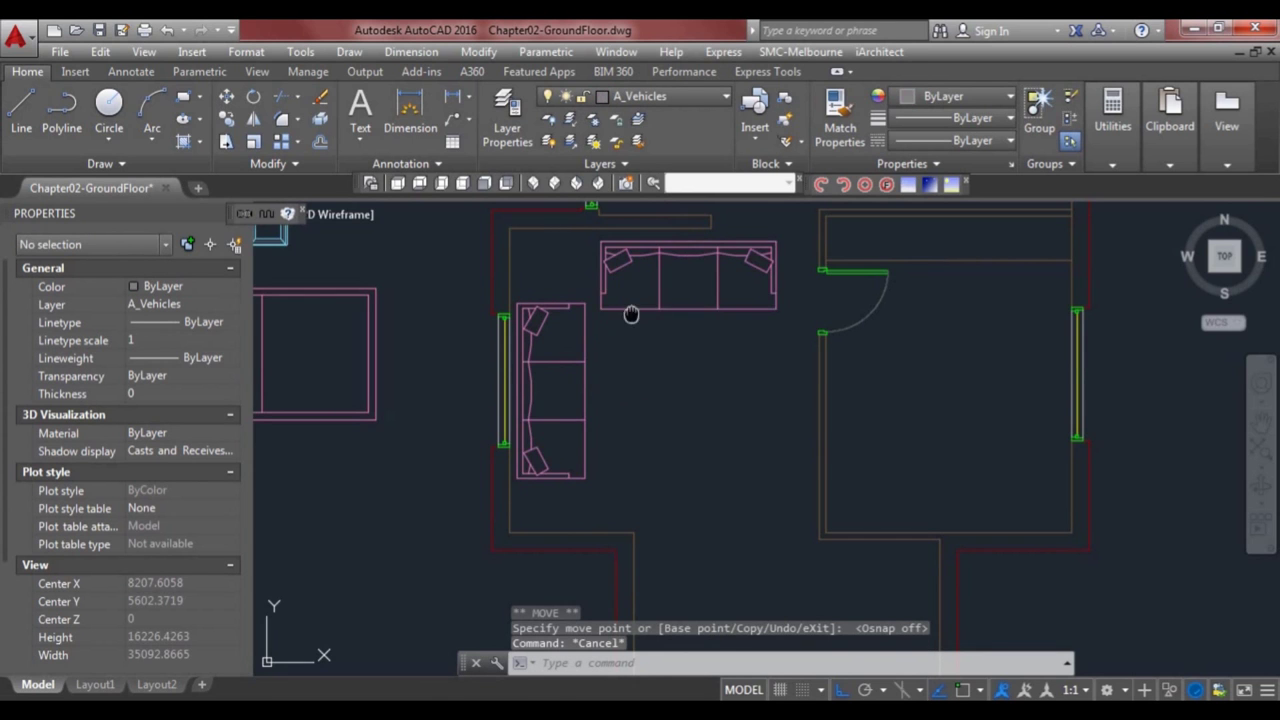
# - Erase the rotated sofa near the living room's upper wall
pyautogui.moveTo(631, 314); pyautogui.dragTo(625, 384, button='middle')
pyautogui.click(673, 365)
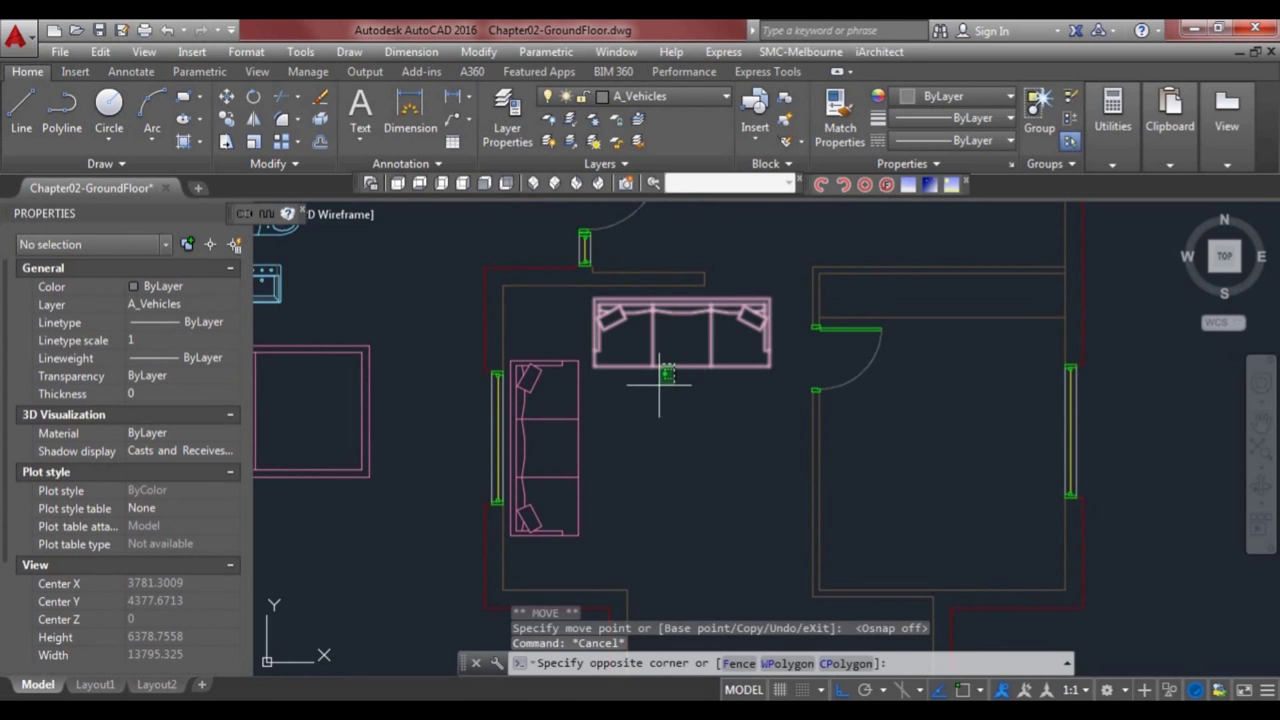
pyautogui.click(608, 390)
pyautogui.write('e')
pyautogui.press('Return')
# - Move the bed from beside the plan to the midpoint of the lower right bedroom's lower wall
pyautogui.scroll(-3, 660, 385)
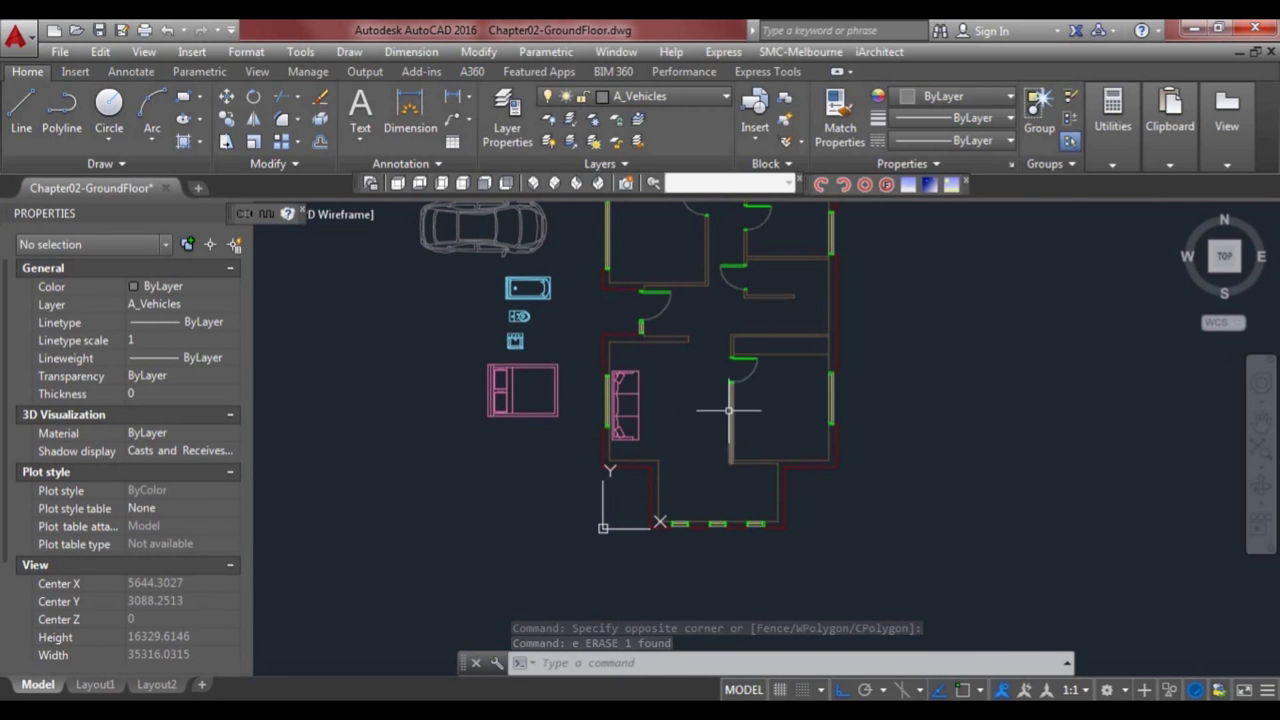
pyautogui.click(564, 400)
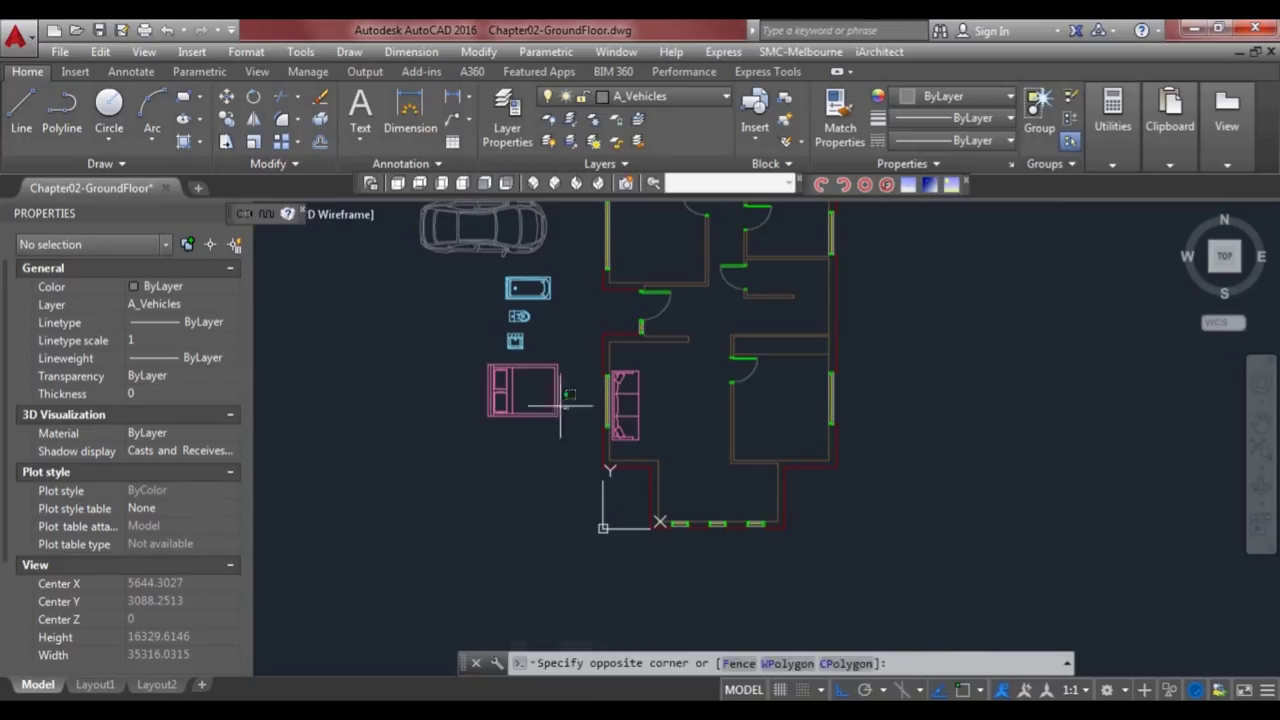
pyautogui.click(475, 395)
pyautogui.click(490, 390)
pyautogui.press('space')
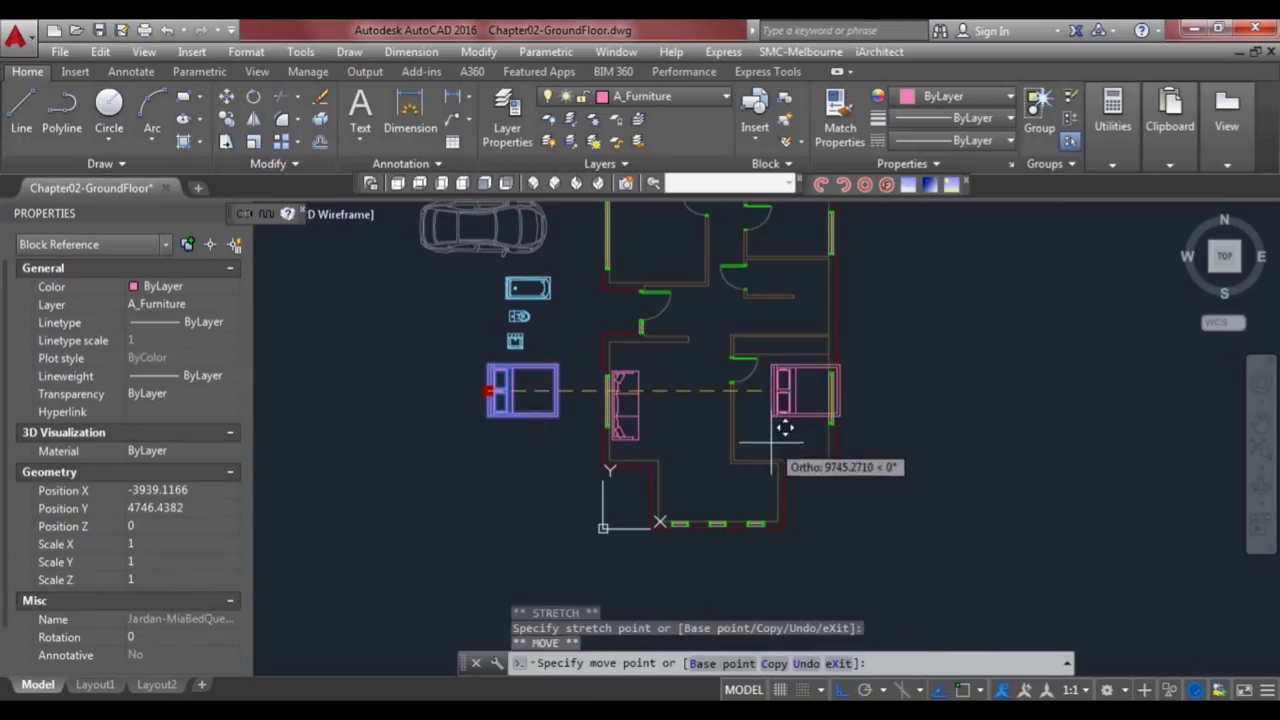
pyautogui.click(800, 437)
# - Rotate the bed to 90 degrees so that its headboard rests on the bedroom's lower wall
pyautogui.click(781, 459)
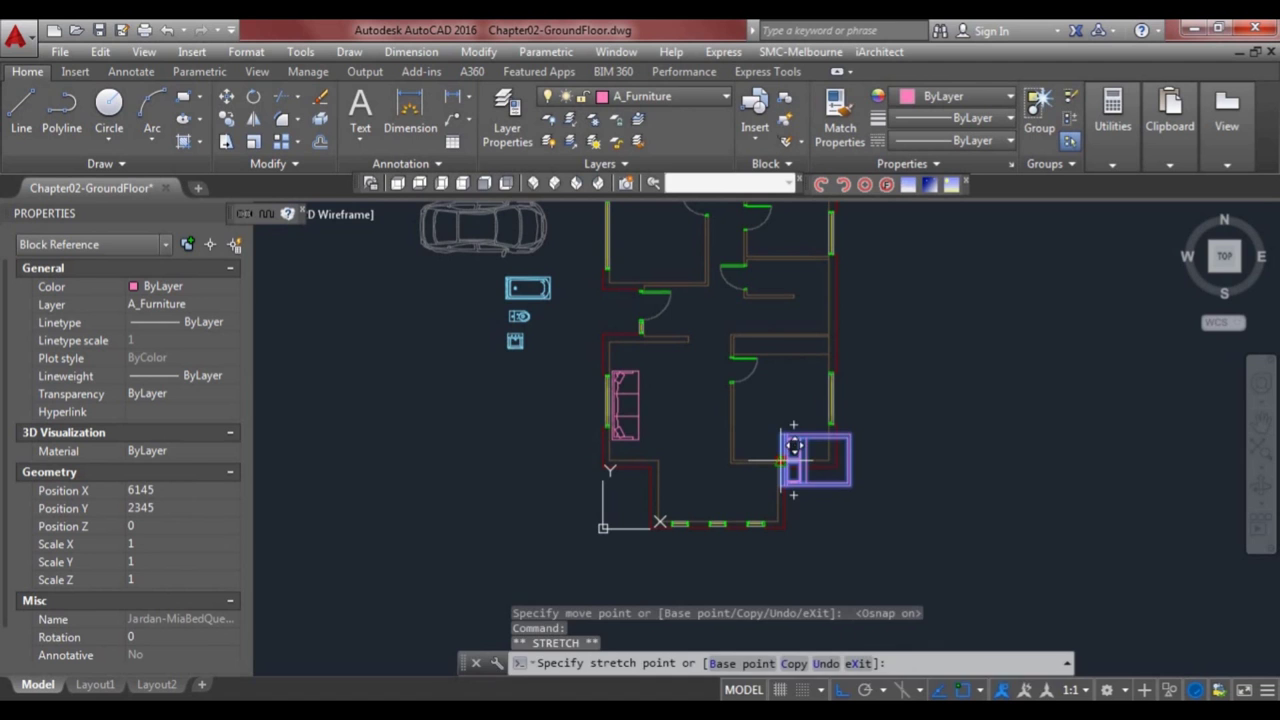
pyautogui.press('space')
pyautogui.press('space')
pyautogui.click(793, 425)
pyautogui.press('Escape')
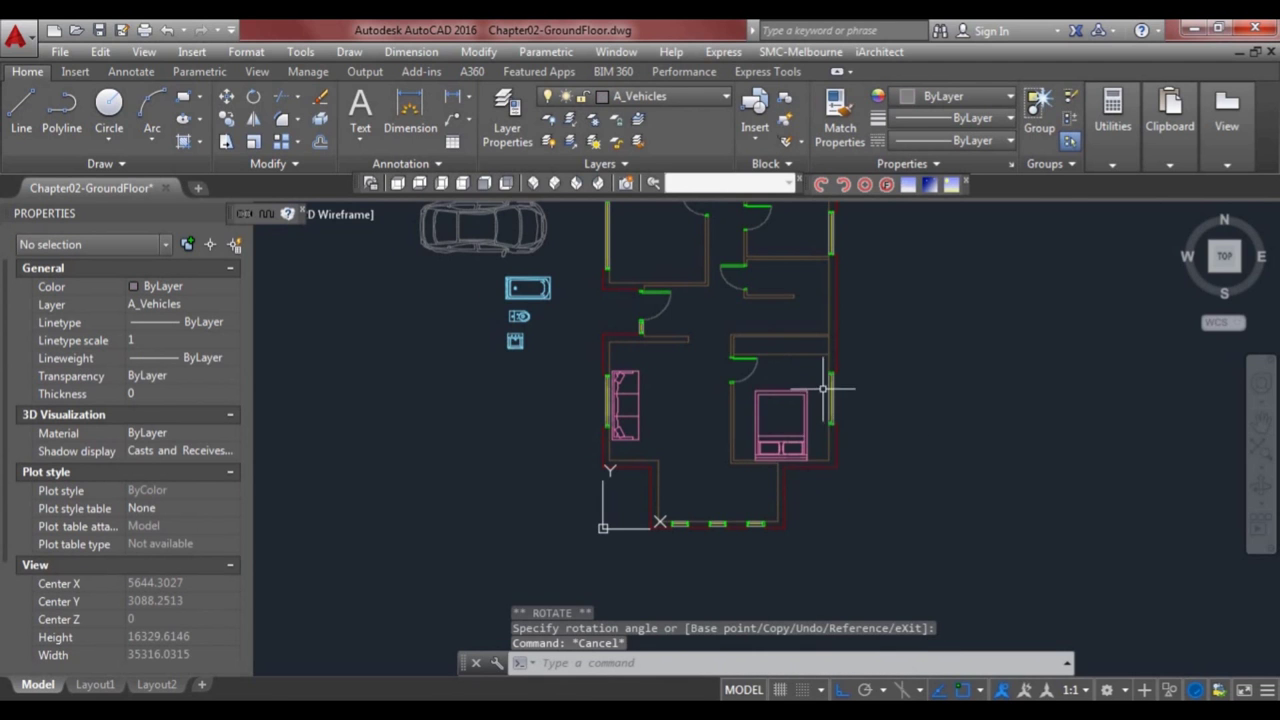
# - Copy the bed to the lower wall of the middle left bedroom and to the upper wall of the upper left bedroom
pyautogui.moveTo(820, 390); pyautogui.dragTo(737, 445, button='middle')
pyautogui.click(737, 443)
pyautogui.click(715, 455)
pyautogui.click(697, 513)
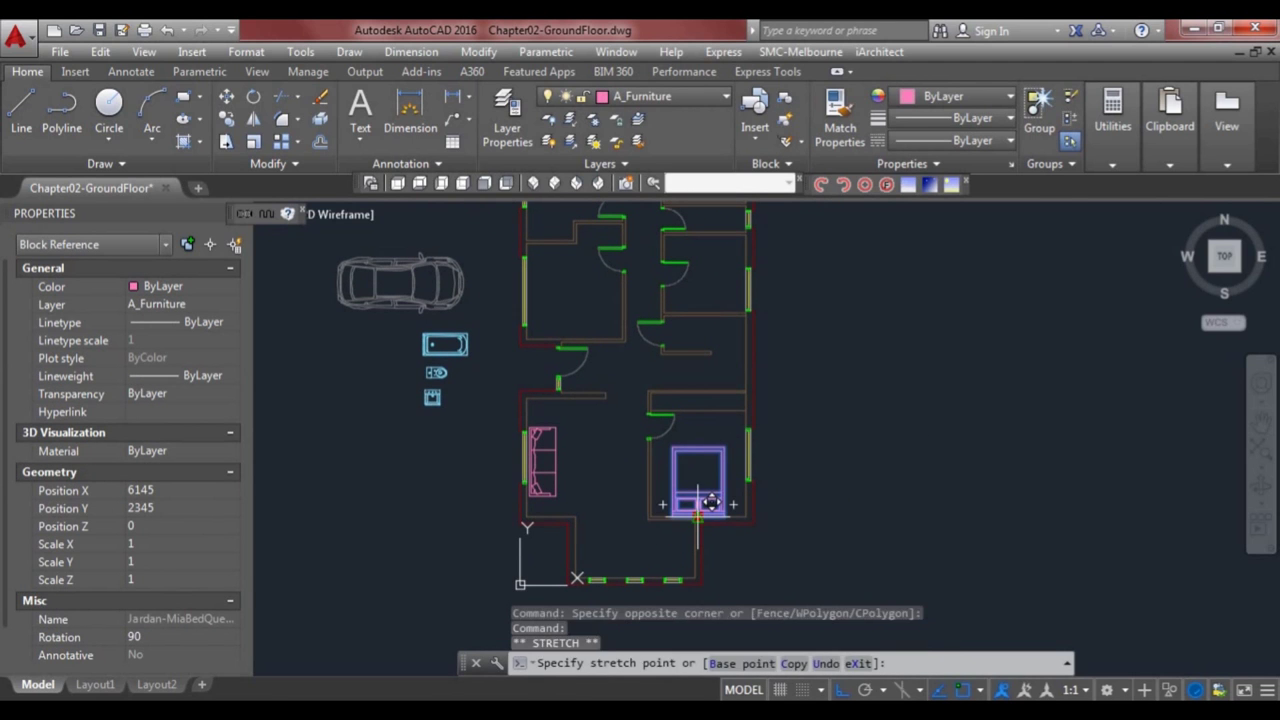
pyautogui.press('space')
pyautogui.write('c')
pyautogui.press('Return')
pyautogui.click(572, 324)
pyautogui.moveTo(614, 291); pyautogui.dragTo(622, 477, button='middle')
pyautogui.click(588, 300)
pyautogui.press('Escape')
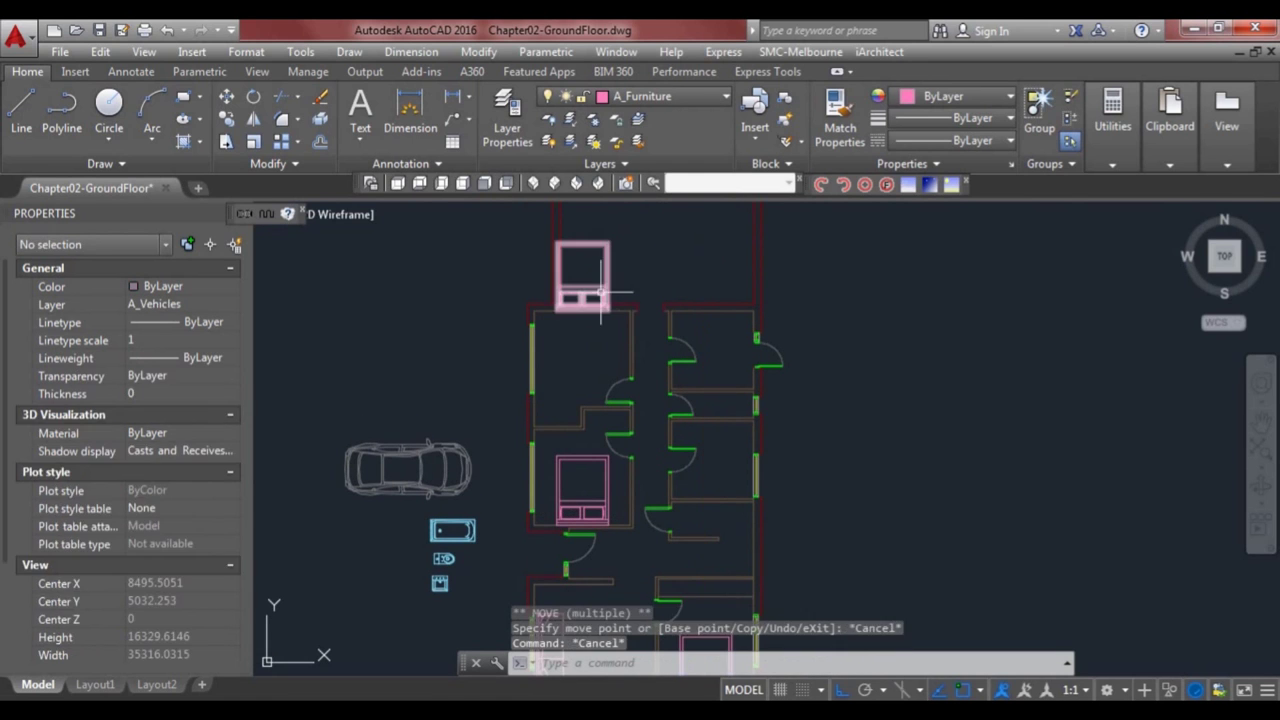
# - Mirror the uppermost bed about the upper left bedroom's upper wall line so that it lies inside the room
pyautogui.click(590, 298)
pyautogui.click(595, 298)
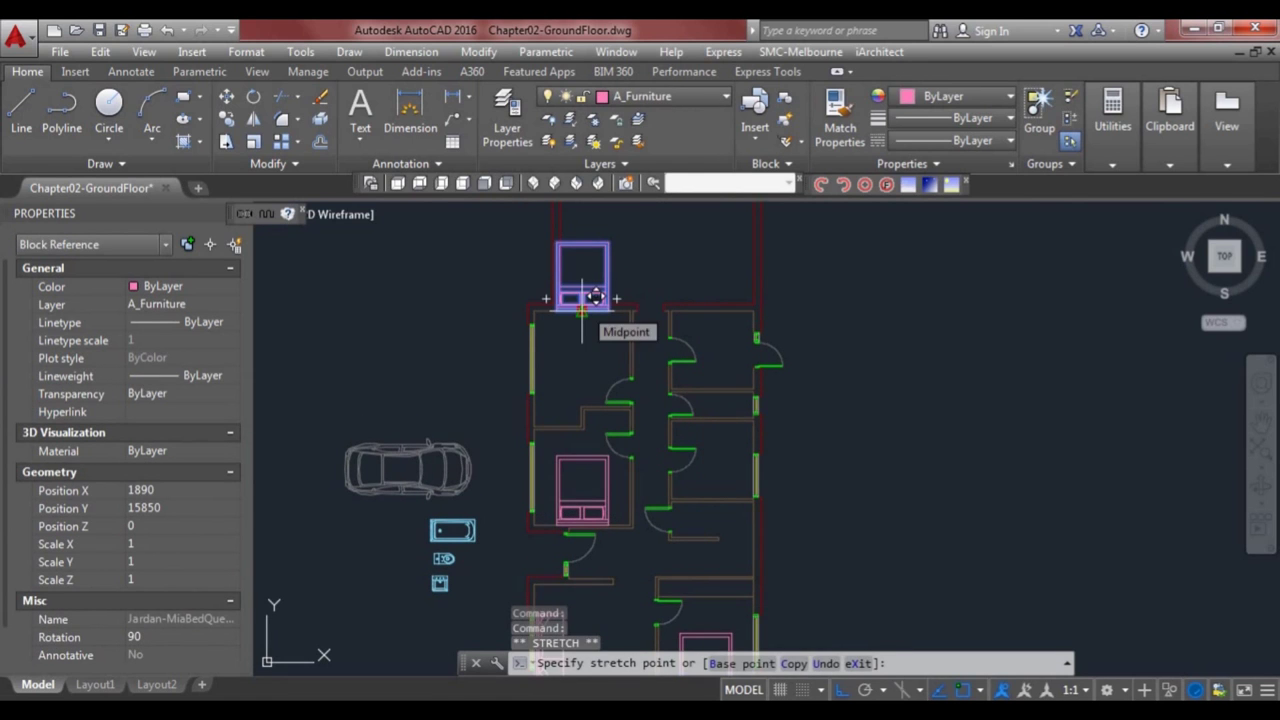
pyautogui.scroll(2, 595, 298)
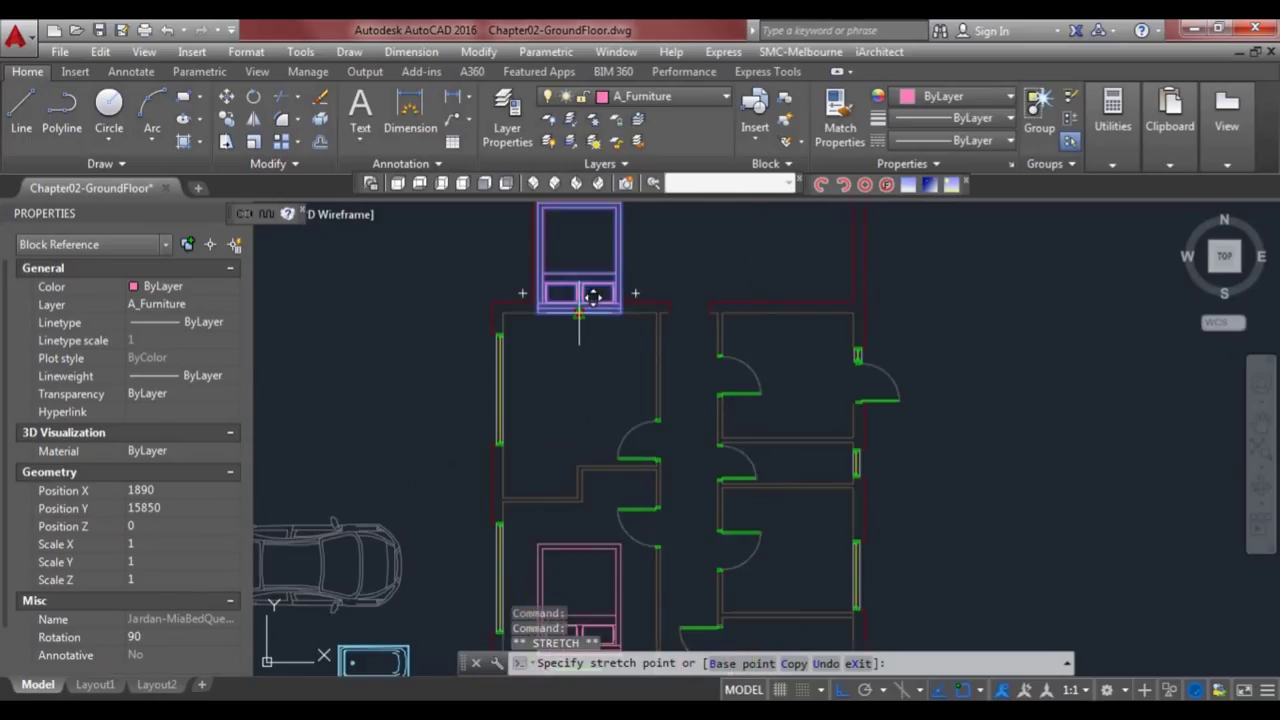
pyautogui.press('space')
pyautogui.press('space')
pyautogui.press('space')
pyautogui.press('space')
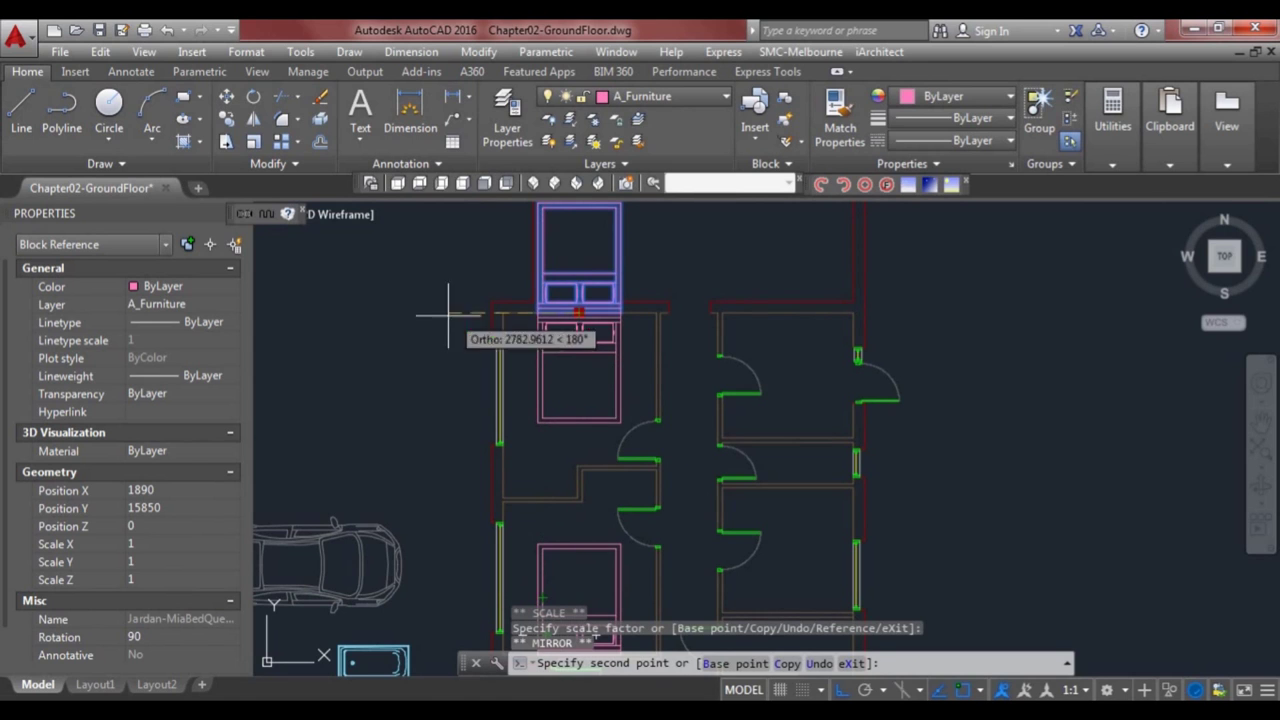
pyautogui.press('Escape')
pyautogui.scroll(-3, 540, 470)
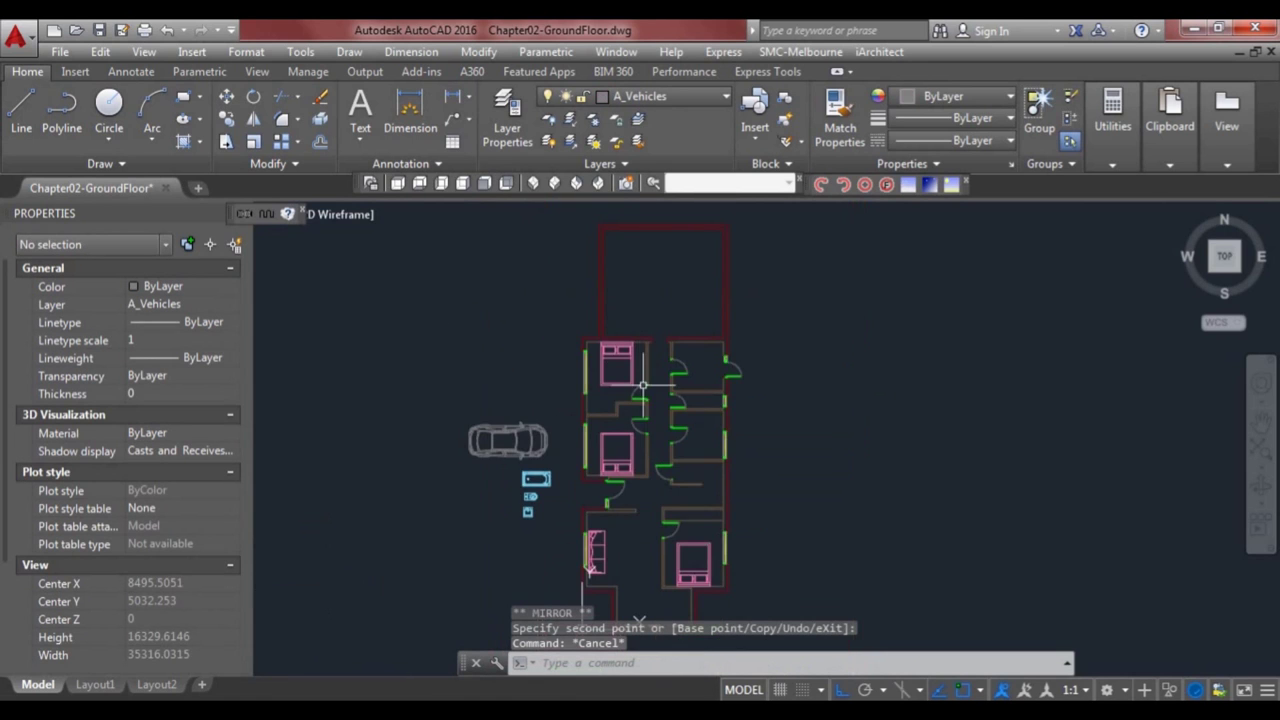
# - Move the bathtub from beside the plan to the lower right corner of the bathroom on the plan's right side
pyautogui.scroll(2, 566, 478)
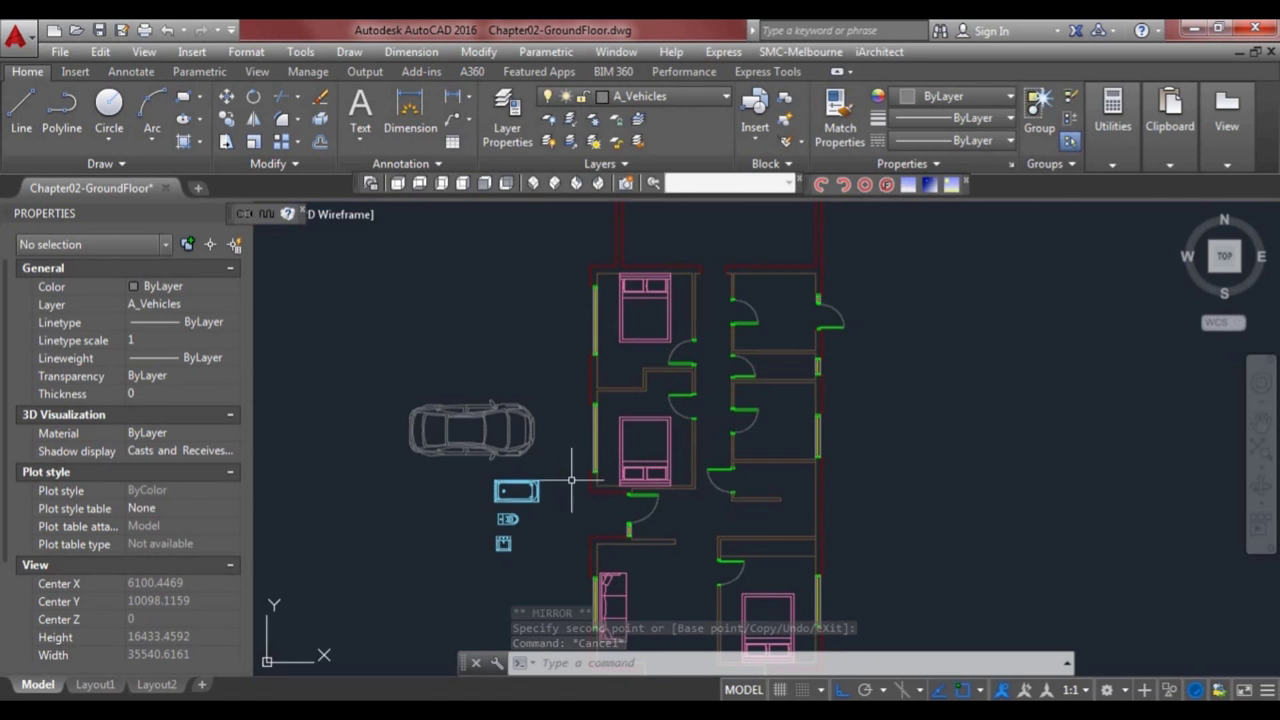
pyautogui.moveTo(577, 479); pyautogui.dragTo(559, 427, button='middle')
pyautogui.click(493, 450)
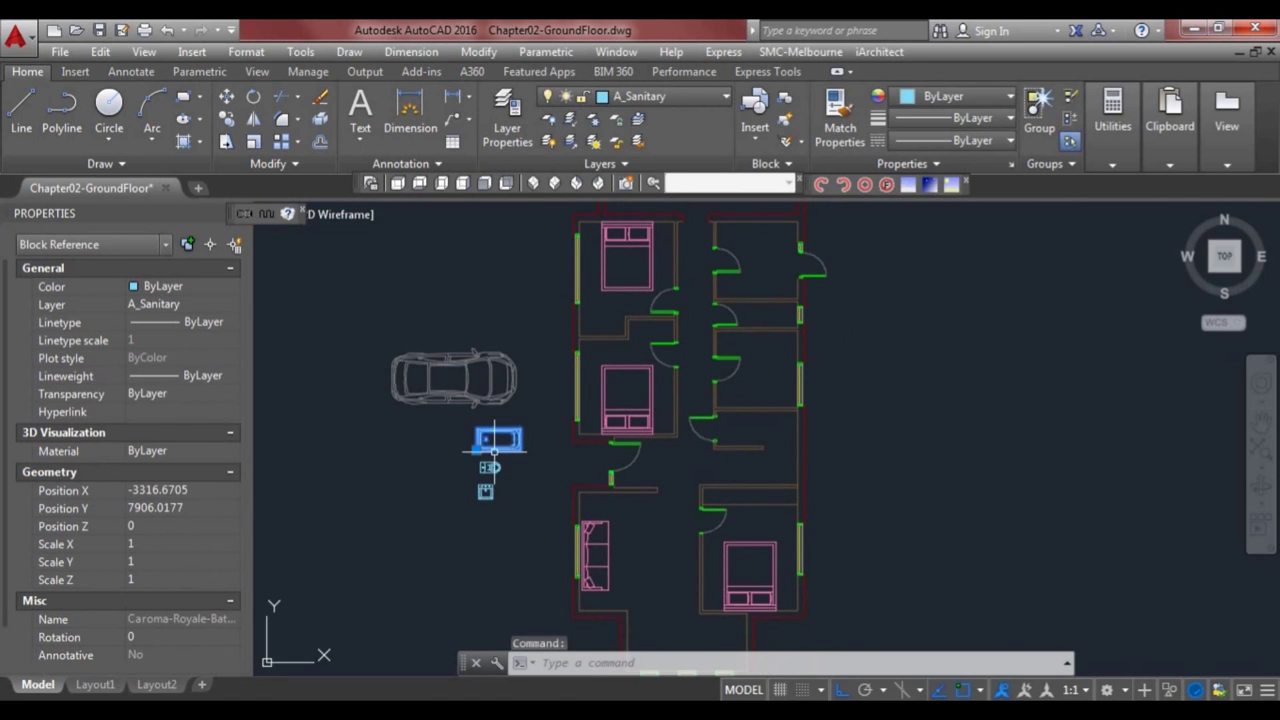
pyautogui.click(477, 450)
pyautogui.press('space')
pyautogui.scroll(2, 790, 400)
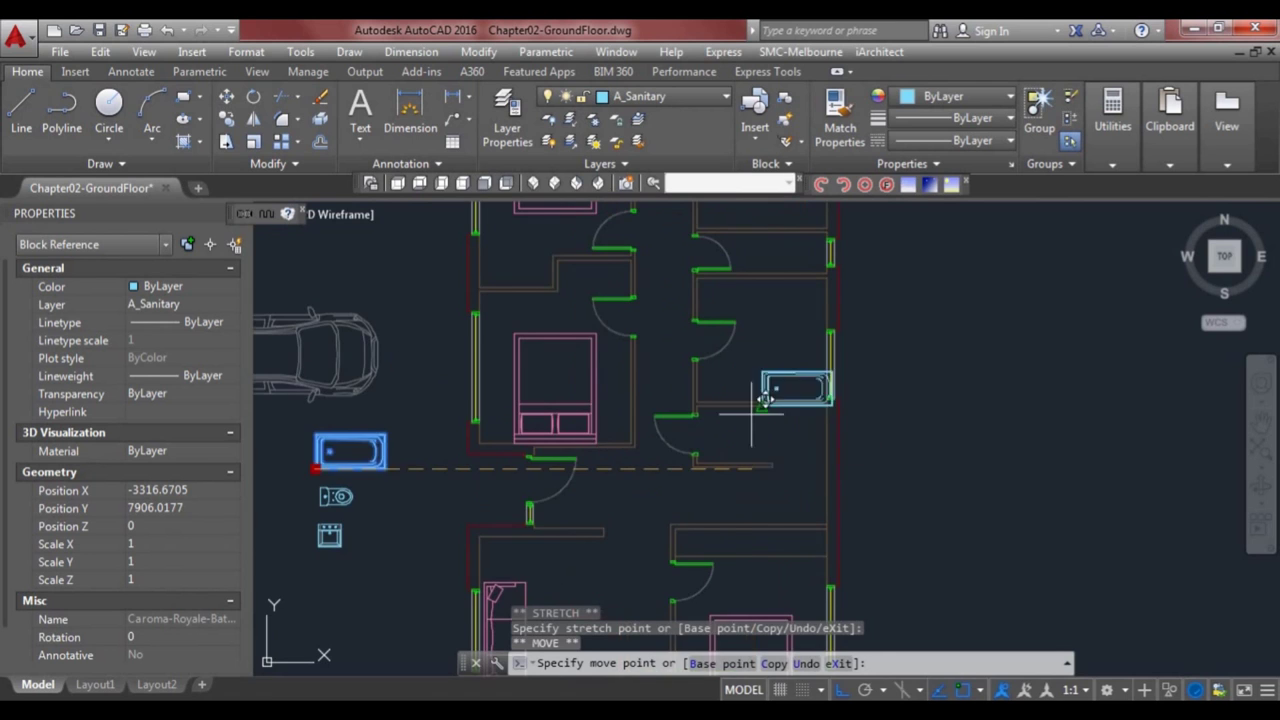
pyautogui.click(826, 401)
# - Rotate the bathtub to 90 degrees so that it lies inside the bathroom along the outer wall
pyautogui.click(828, 402)
pyautogui.press('space')
pyautogui.press('space')
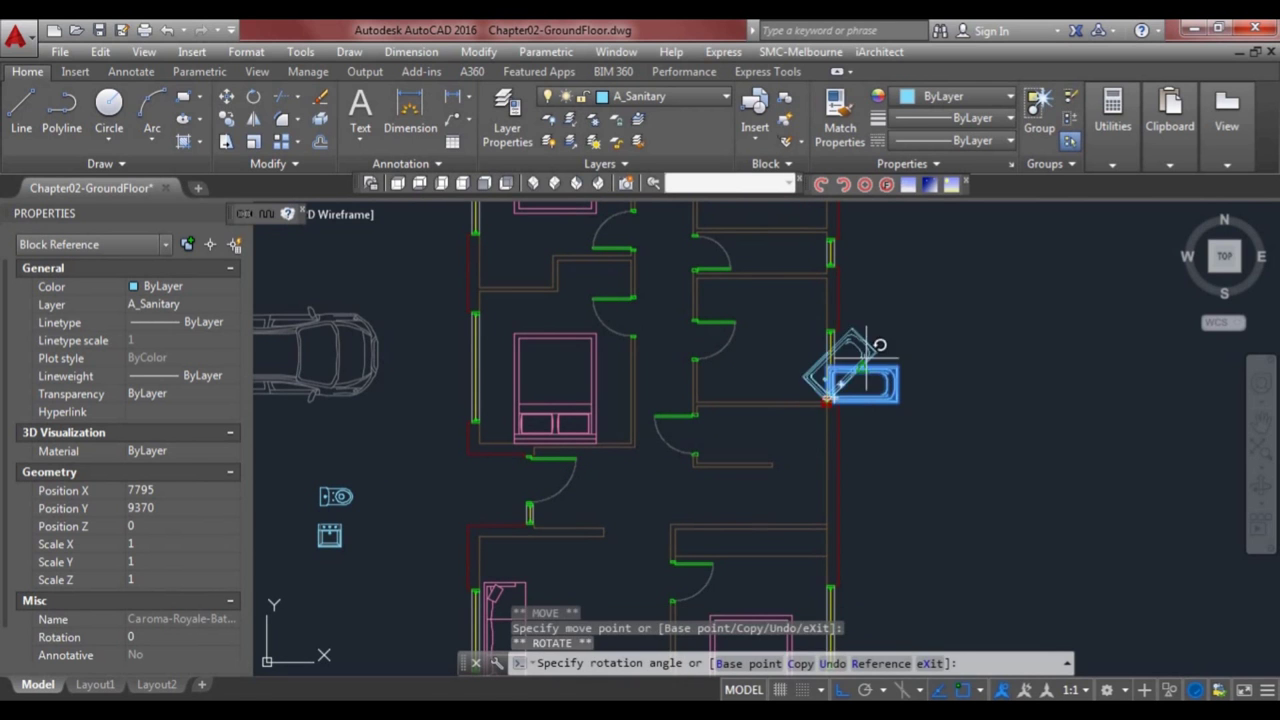
pyautogui.press('Escape')
pyautogui.scroll(2, 812, 365)
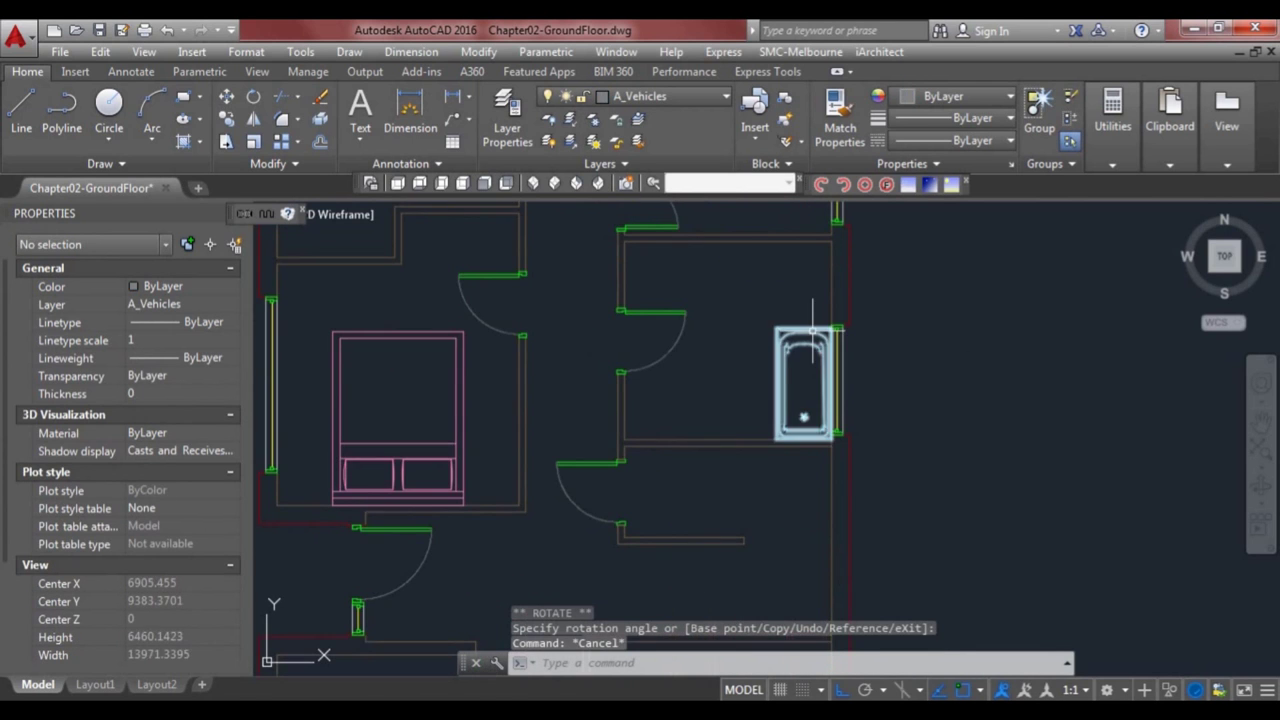
pyautogui.click(808, 325)
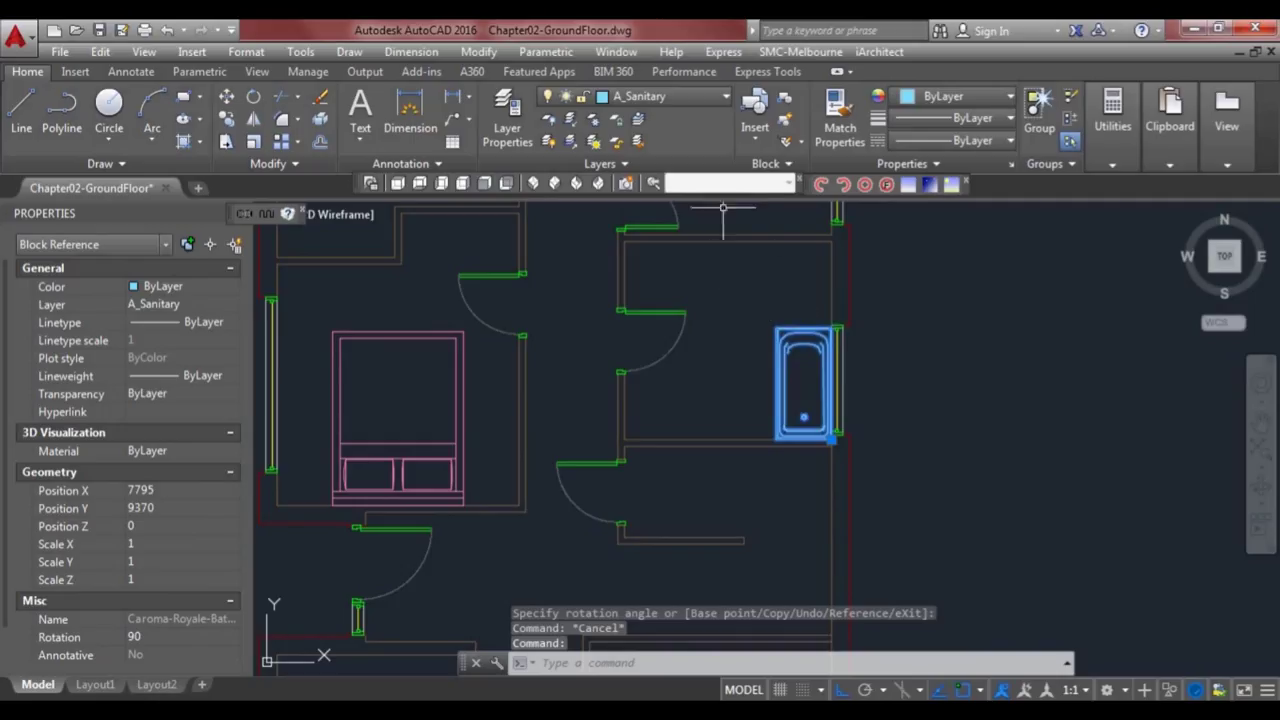
pyautogui.press('Escape')
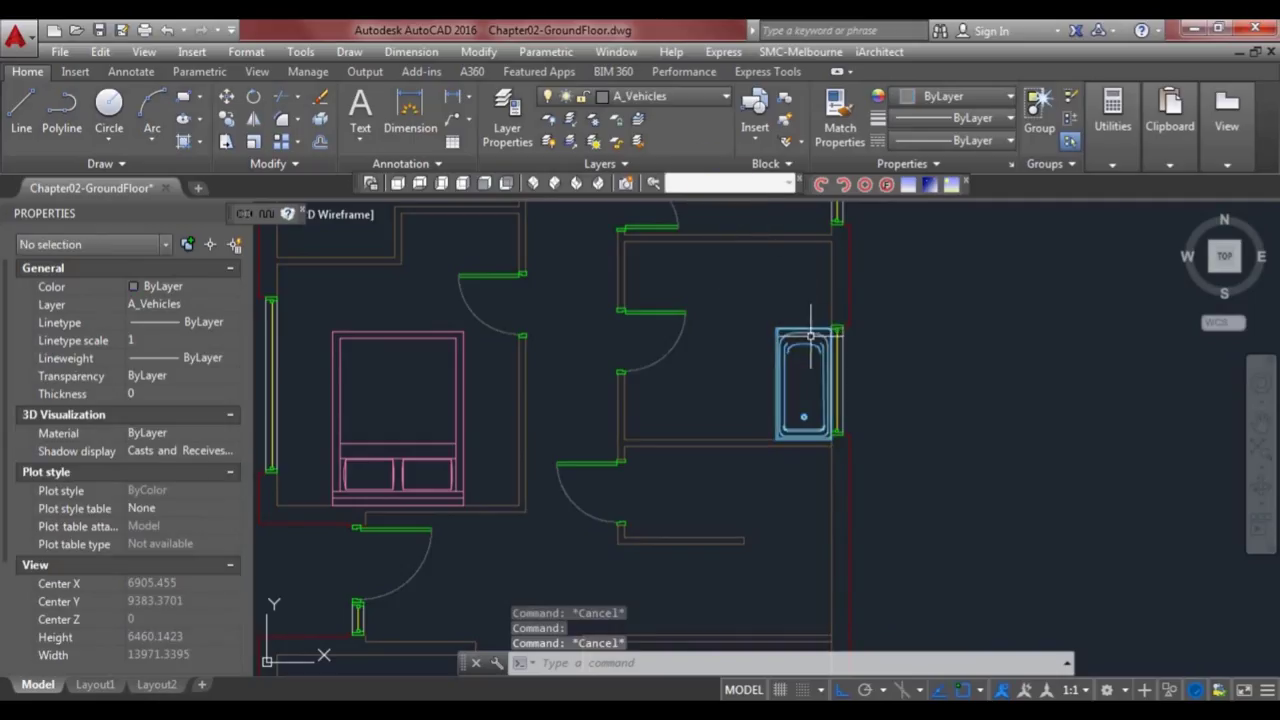
# - Make A_Sanitary the current layer
pyautogui.click(678, 98)
pyautogui.scroll(1, 682, 115)
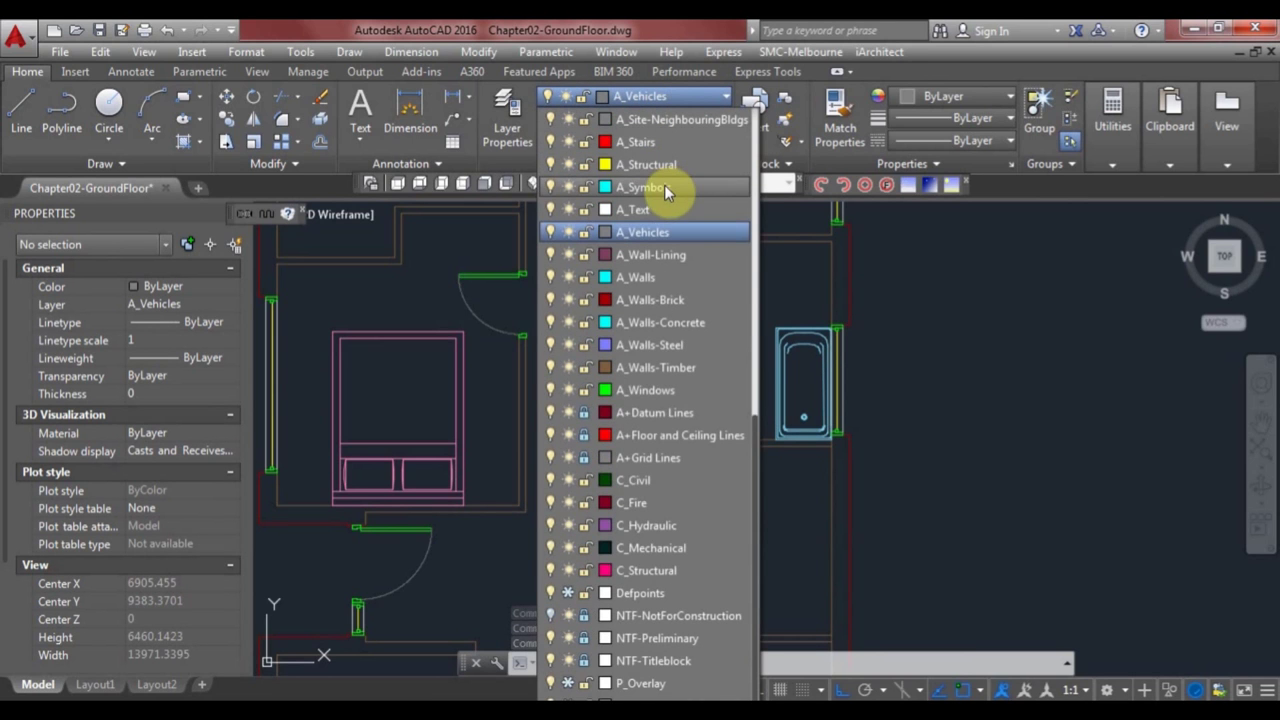
pyautogui.scroll(2, 668, 190)
pyautogui.click(674, 128)
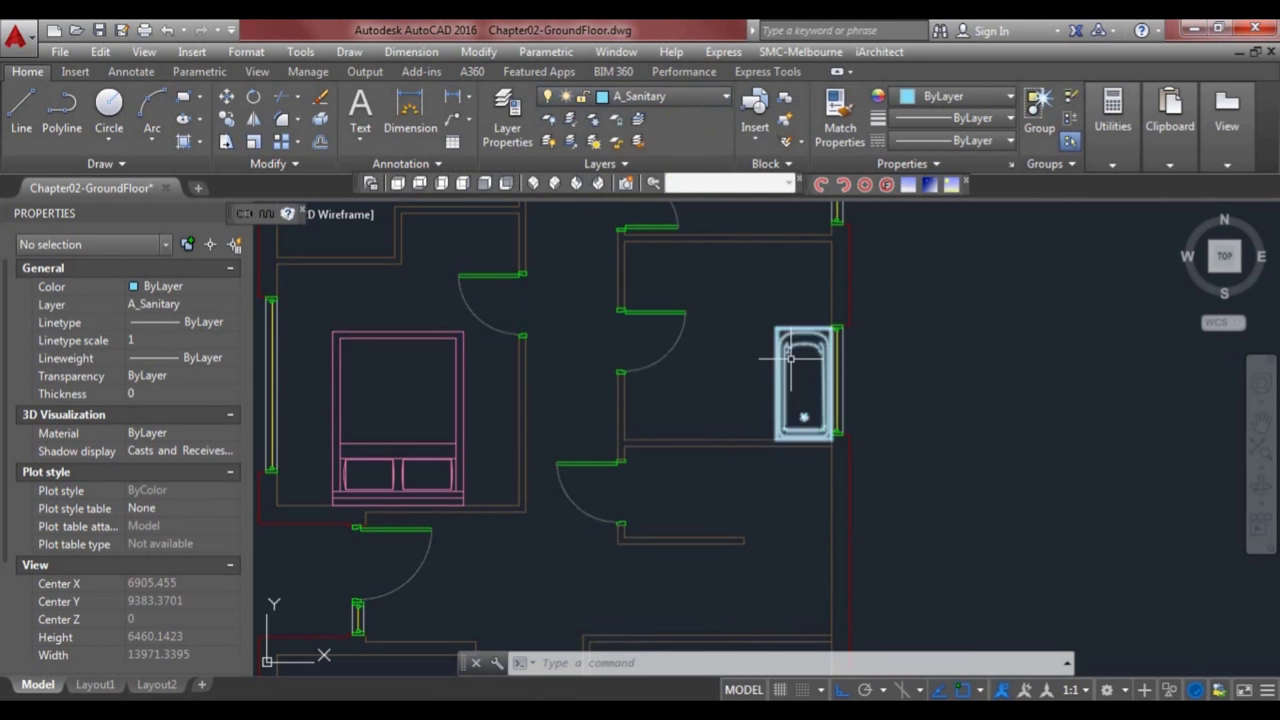
# - Draw a 1500 by 1000 shower outline as a polyline from the bathroom's upper right corner
pyautogui.write('pl')
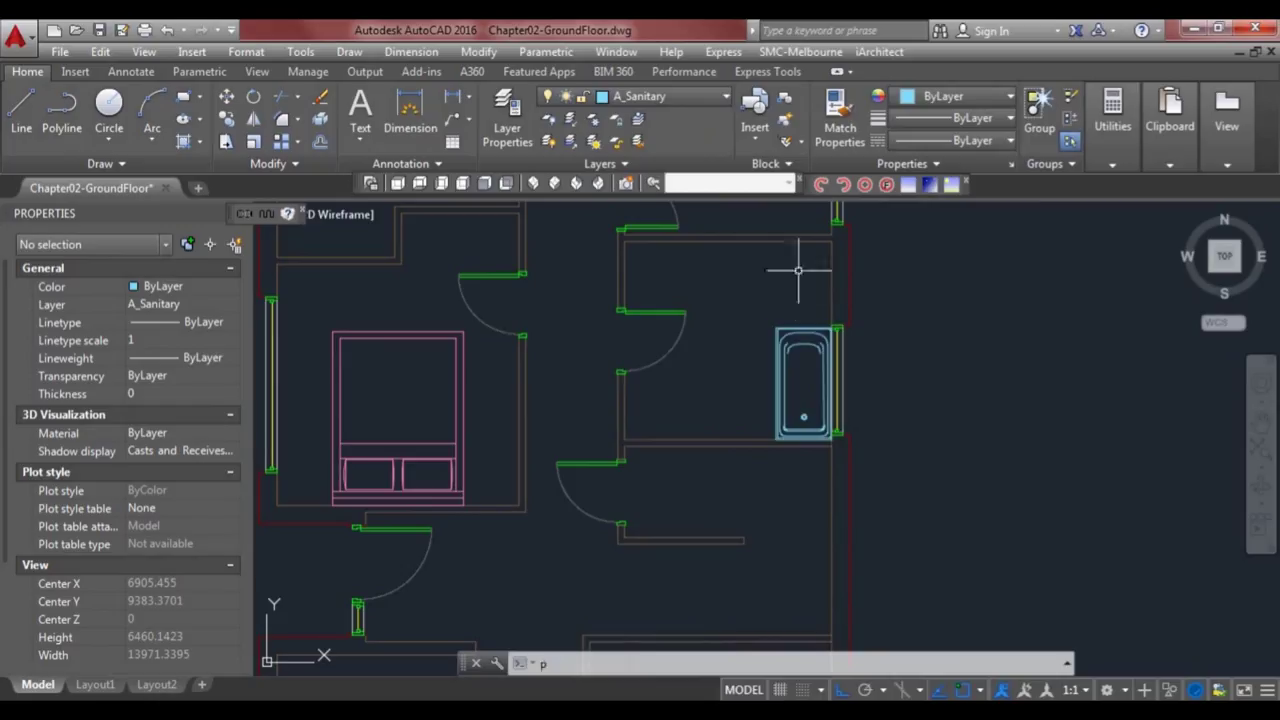
pyautogui.press('Return')
pyautogui.click(831, 241)
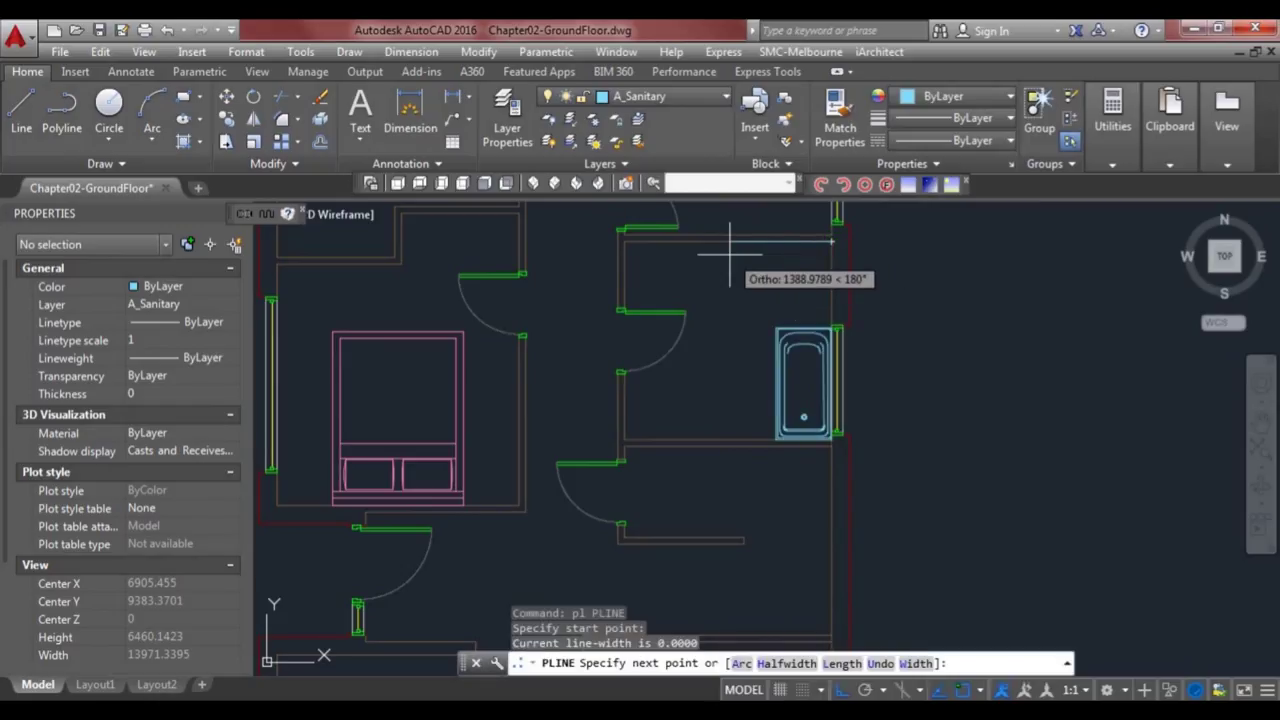
pyautogui.write('1000')
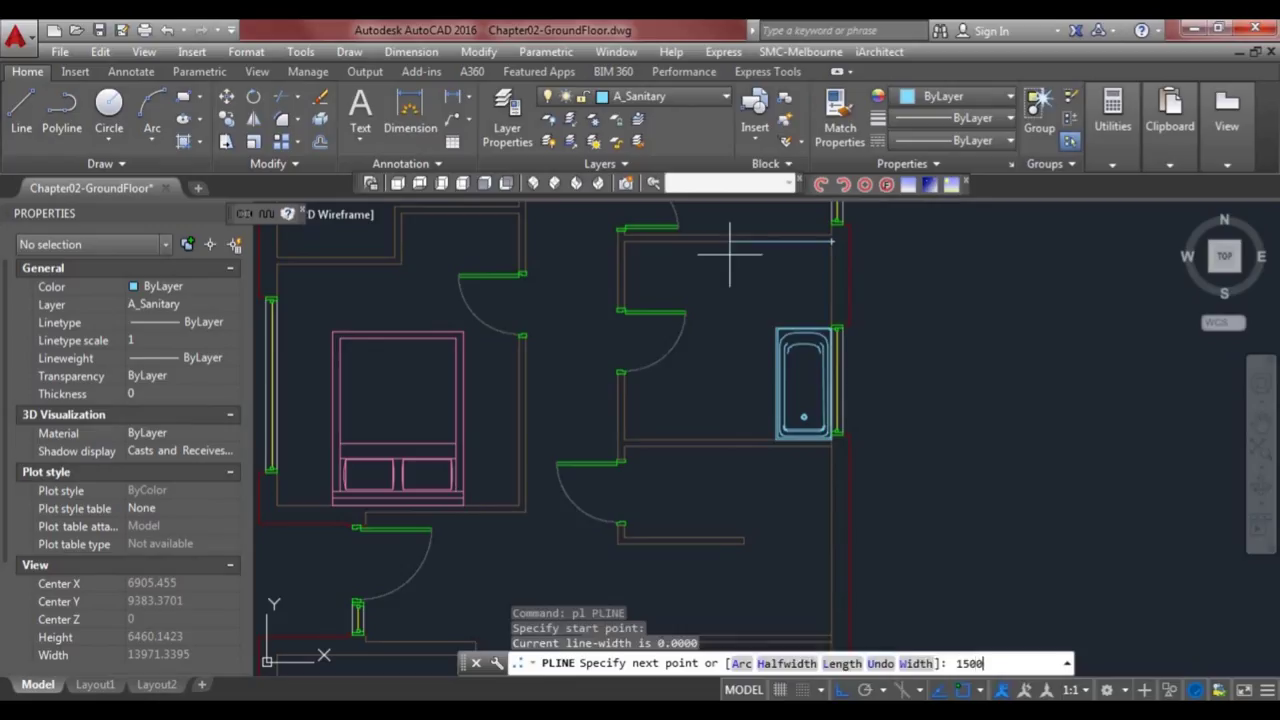
pyautogui.press('Return')
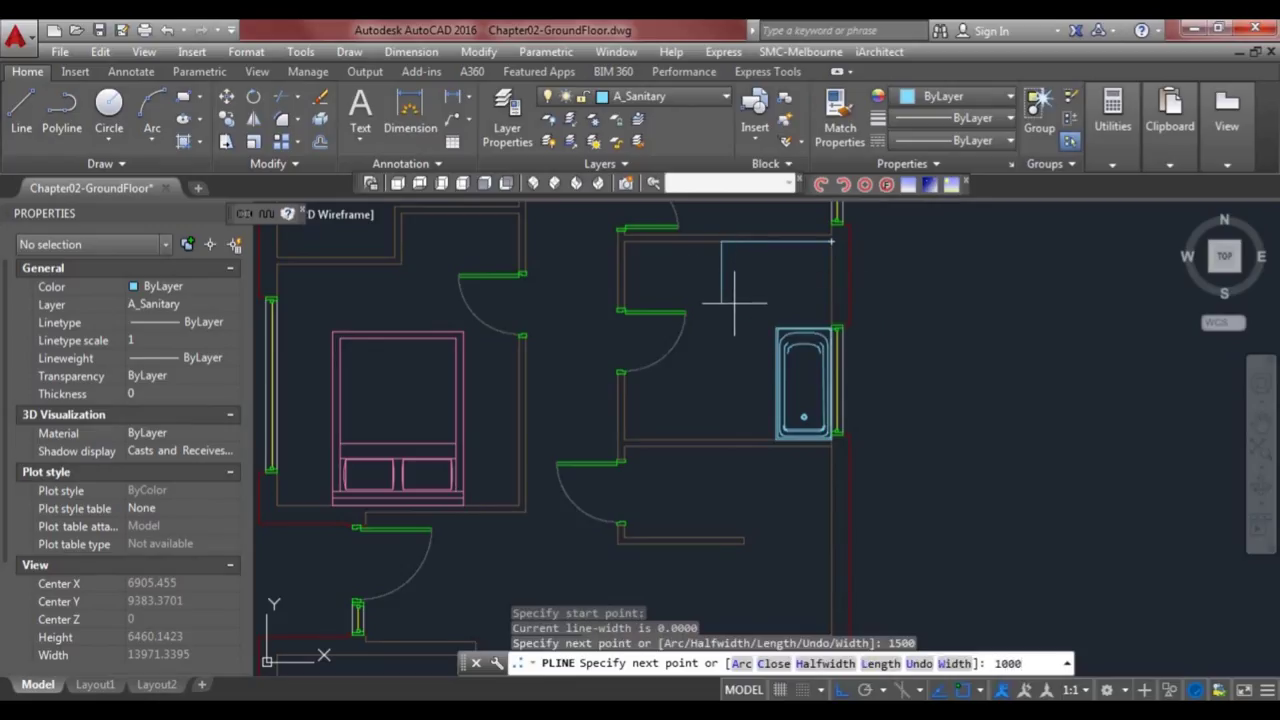
pyautogui.write('1000')
pyautogui.press('Return')
pyautogui.click(831, 314)
pyautogui.press('Return')
# - Draw two crossing diagonals between the opposite corners of the shower outline with polylines
pyautogui.press('Return')
pyautogui.click(721, 314)
pyautogui.click(831, 241)
pyautogui.click(721, 241)
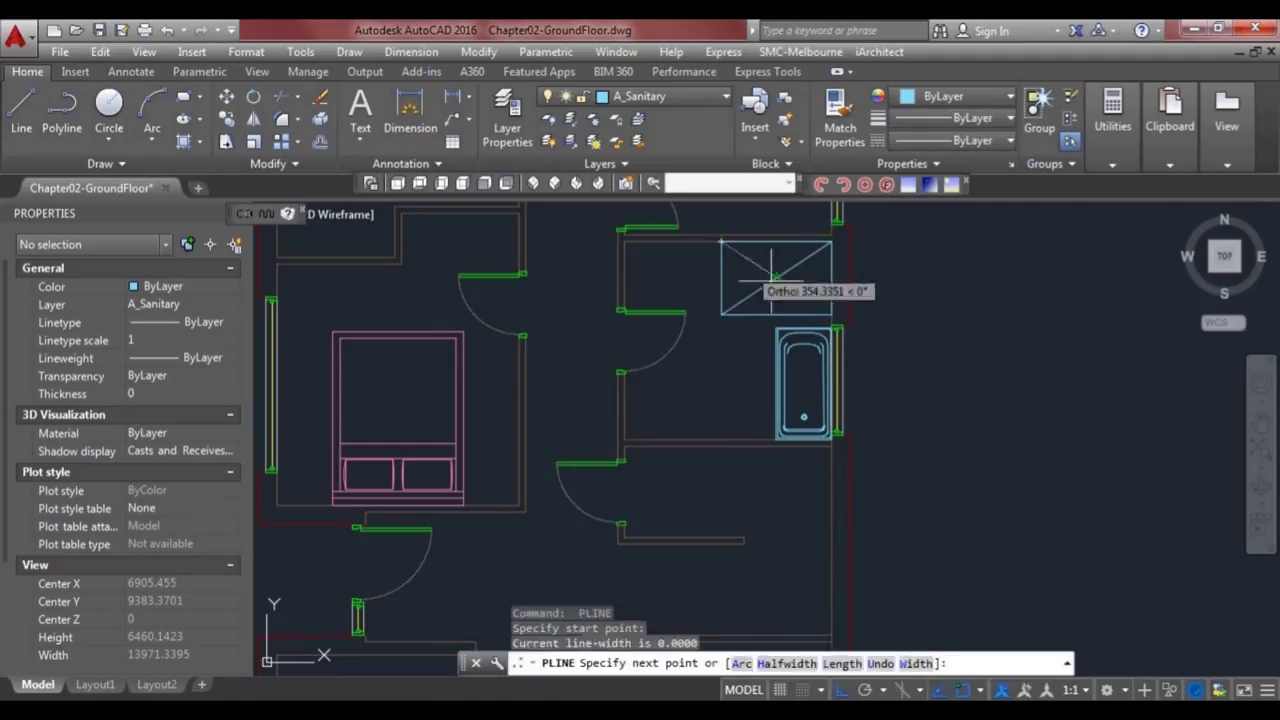
pyautogui.click(831, 314)
pyautogui.press('Return')
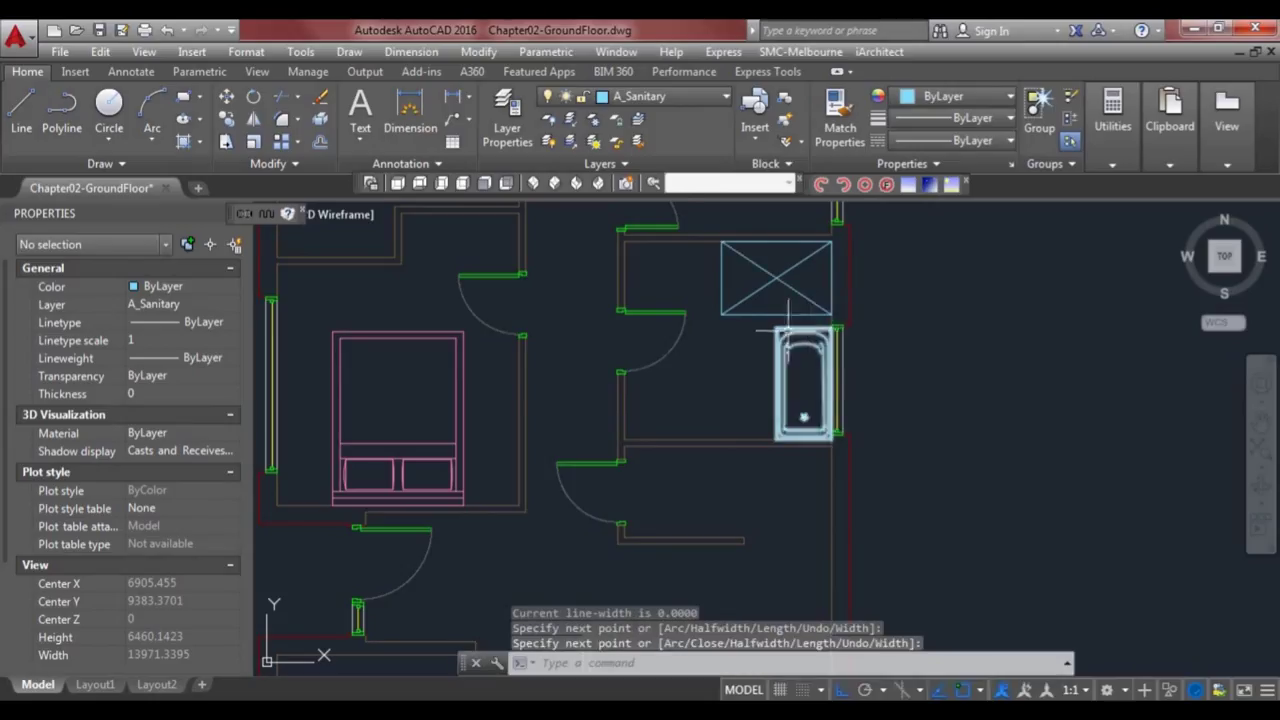
# - Draw a polyline from the bathtub's upper left corner up to the shower's lower edge and erase it
pyautogui.scroll(2, 787, 330)
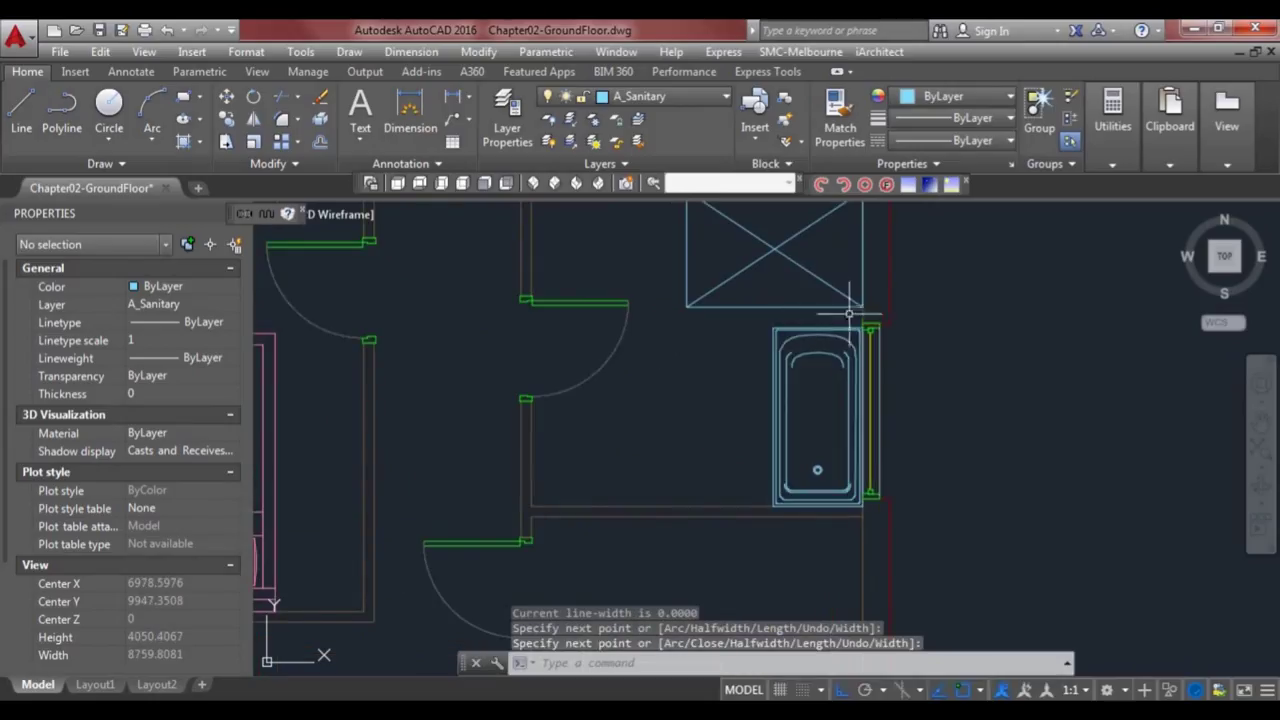
pyautogui.press('Return')
pyautogui.click(774, 307)
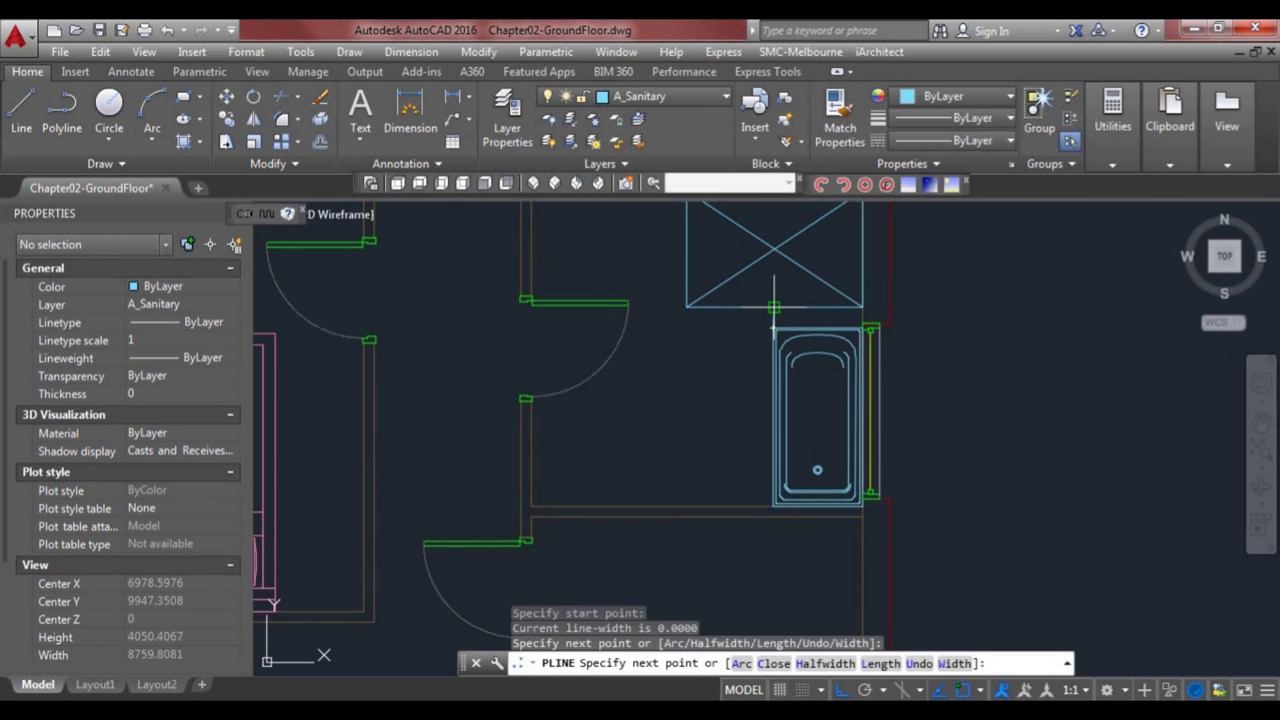
pyautogui.press('Escape')
pyautogui.scroll(4, 770, 305)
pyautogui.click(761, 288)
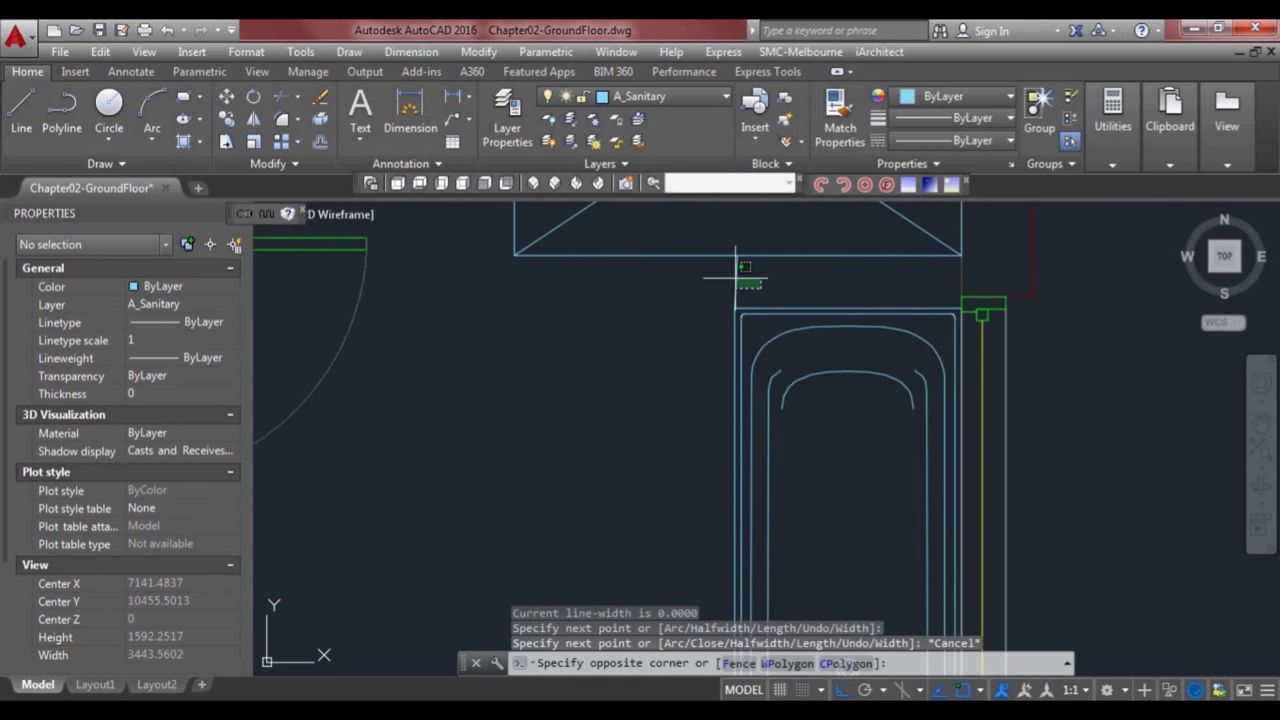
pyautogui.click(700, 272)
pyautogui.write('e')
pyautogui.press('Return')
# - Draw a vertical line from the bathtub's upper left corner up to the shower's lower edge
pyautogui.write('l')
pyautogui.press('Return')
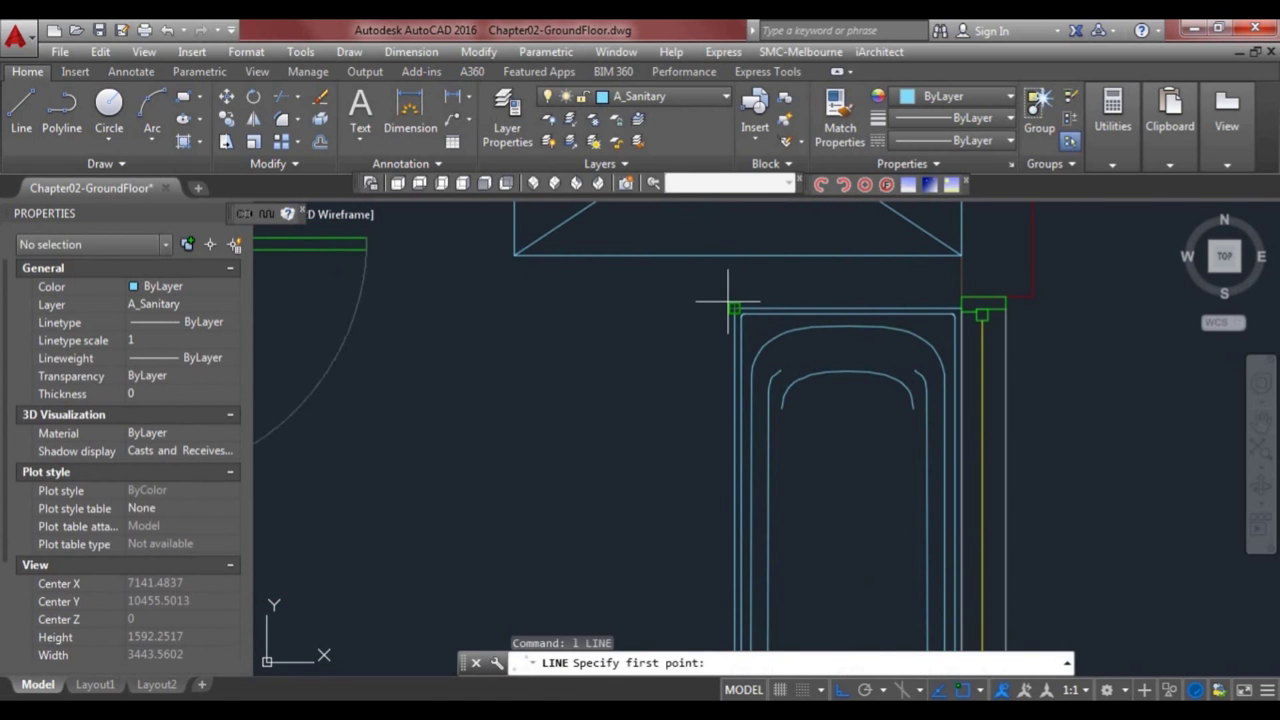
pyautogui.click(728, 301)
pyautogui.click(731, 256)
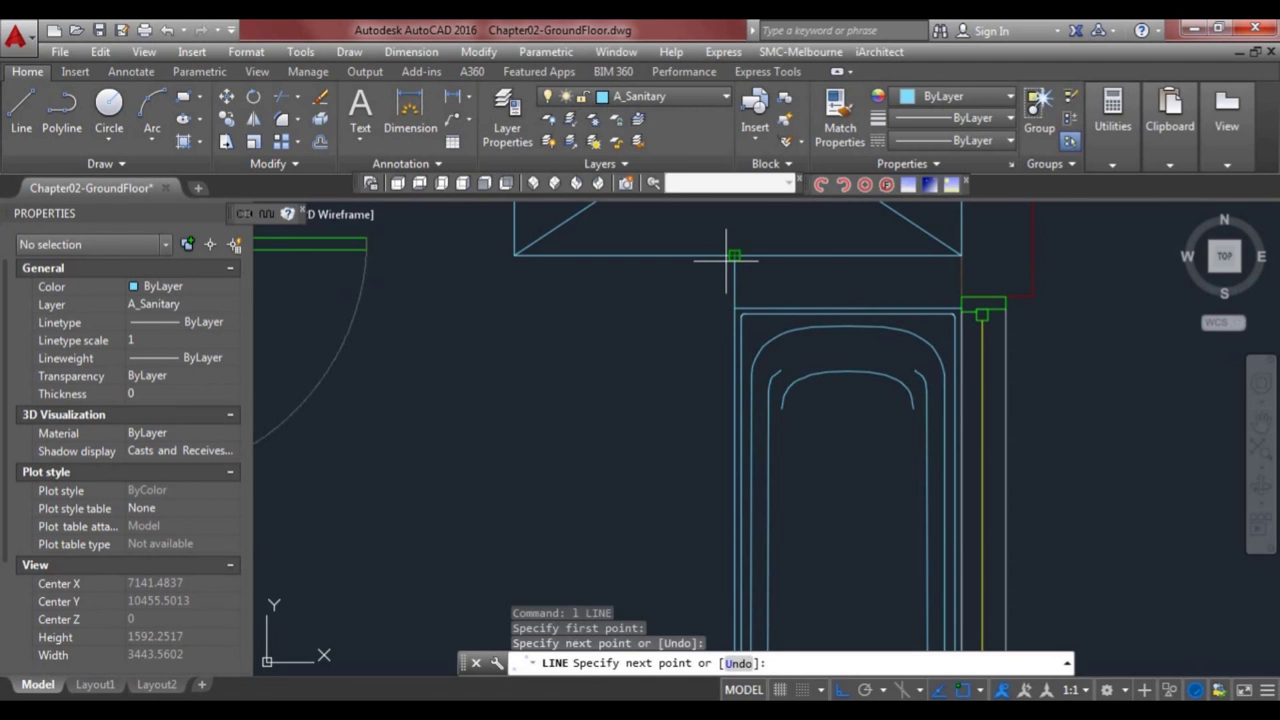
pyautogui.press('Escape')
# - Stretch the line's lower end down along the bathtub's left side to the bathroom's lower wall
pyautogui.click(734, 266)
pyautogui.scroll(-2, 734, 280)
pyautogui.click(735, 295)
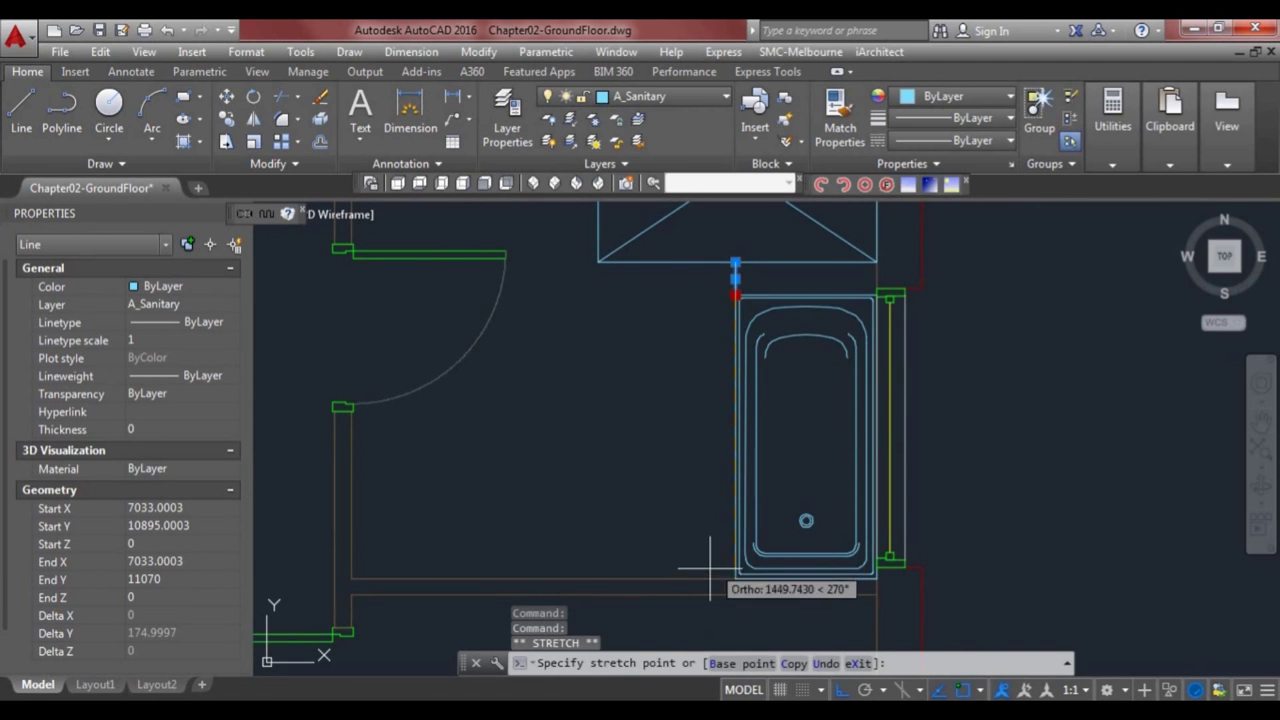
pyautogui.press('Escape')
pyautogui.click(772, 566)
pyautogui.click(770, 556)
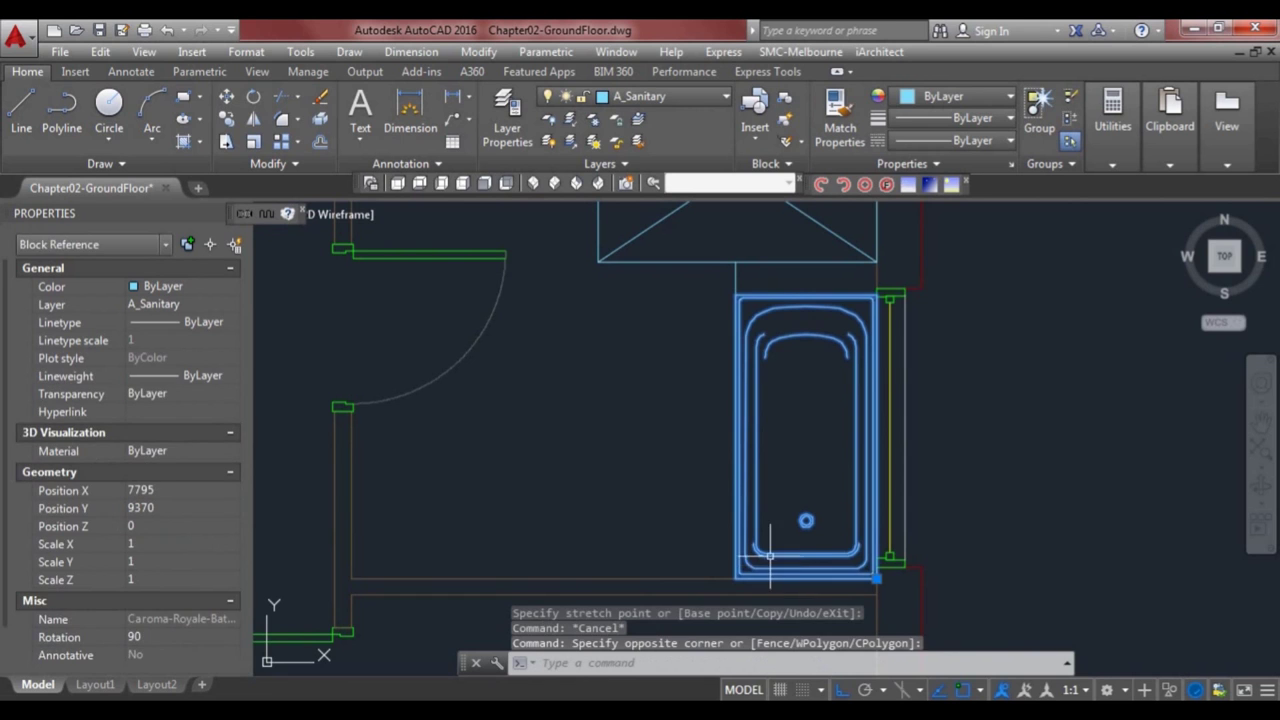
pyautogui.press('Escape')
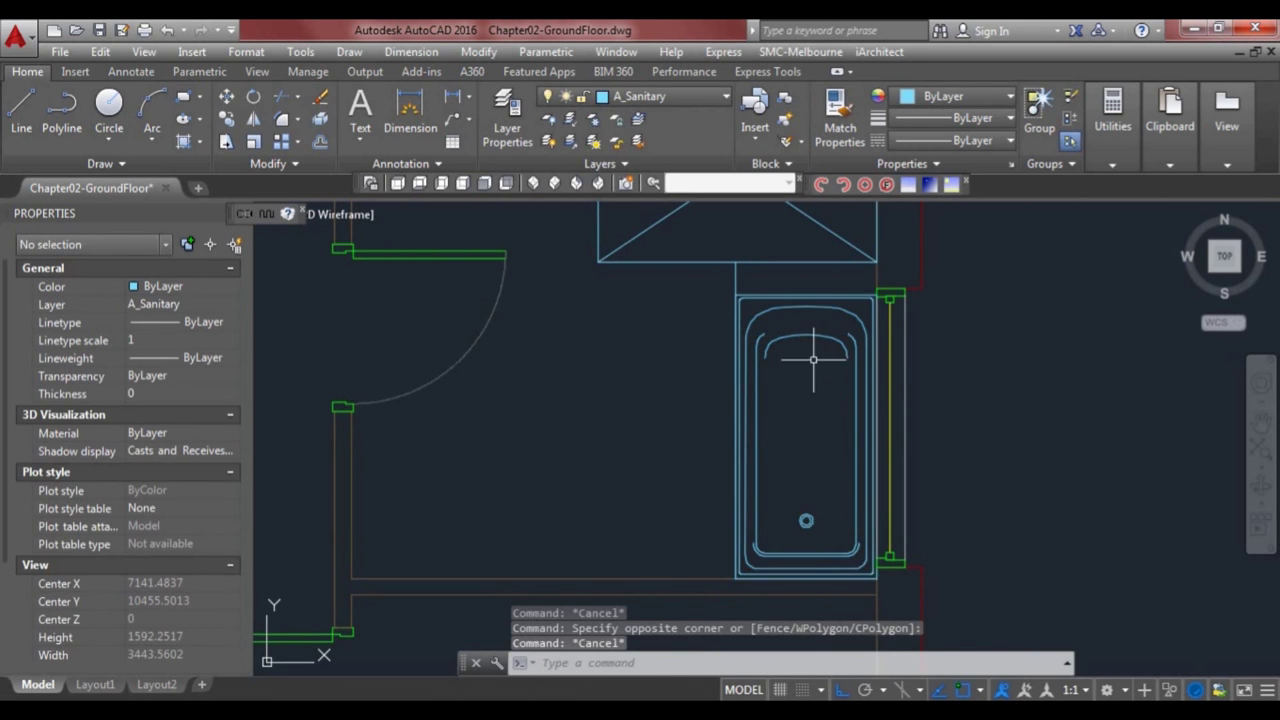
# - Measure the gap between the bathtub's upper edge and the shower's lower edge
pyautogui.scroll(2, 823, 250)
pyautogui.write('d')
pyautogui.press('Return')
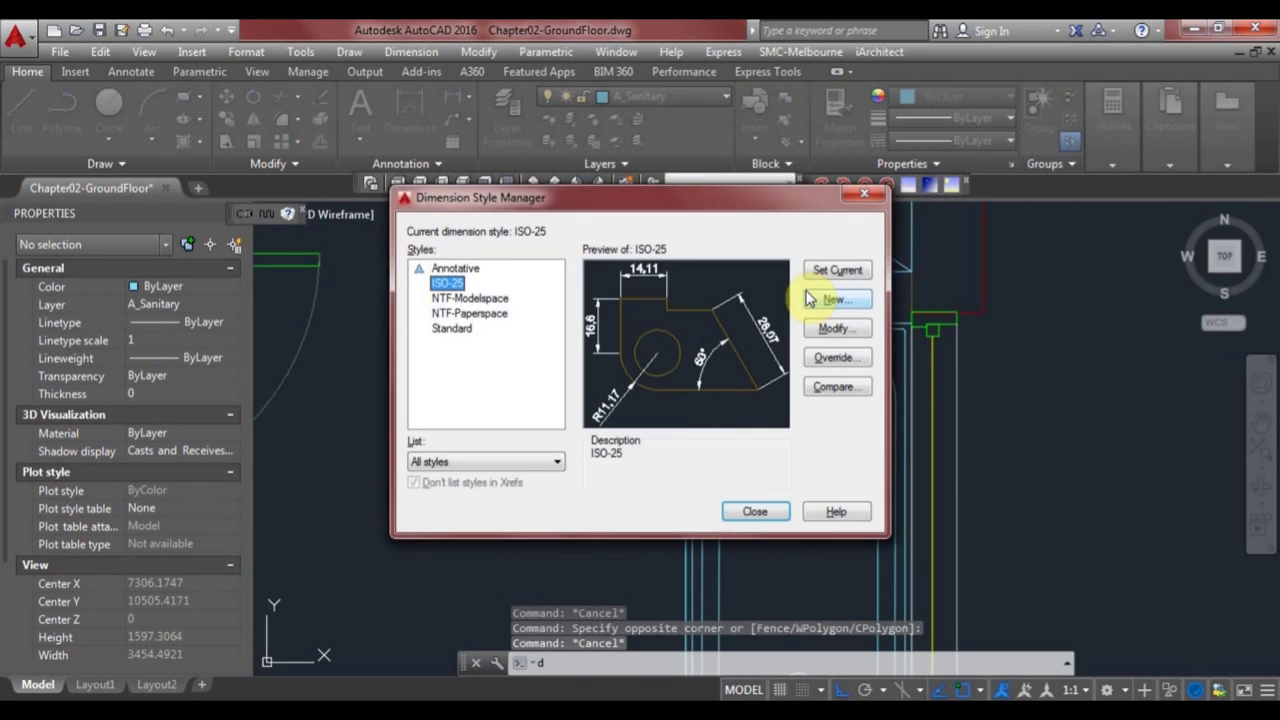
pyautogui.press('Escape')
pyautogui.write('di')
pyautogui.press('Return')
pyautogui.click(799, 325)
pyautogui.click(811, 278)
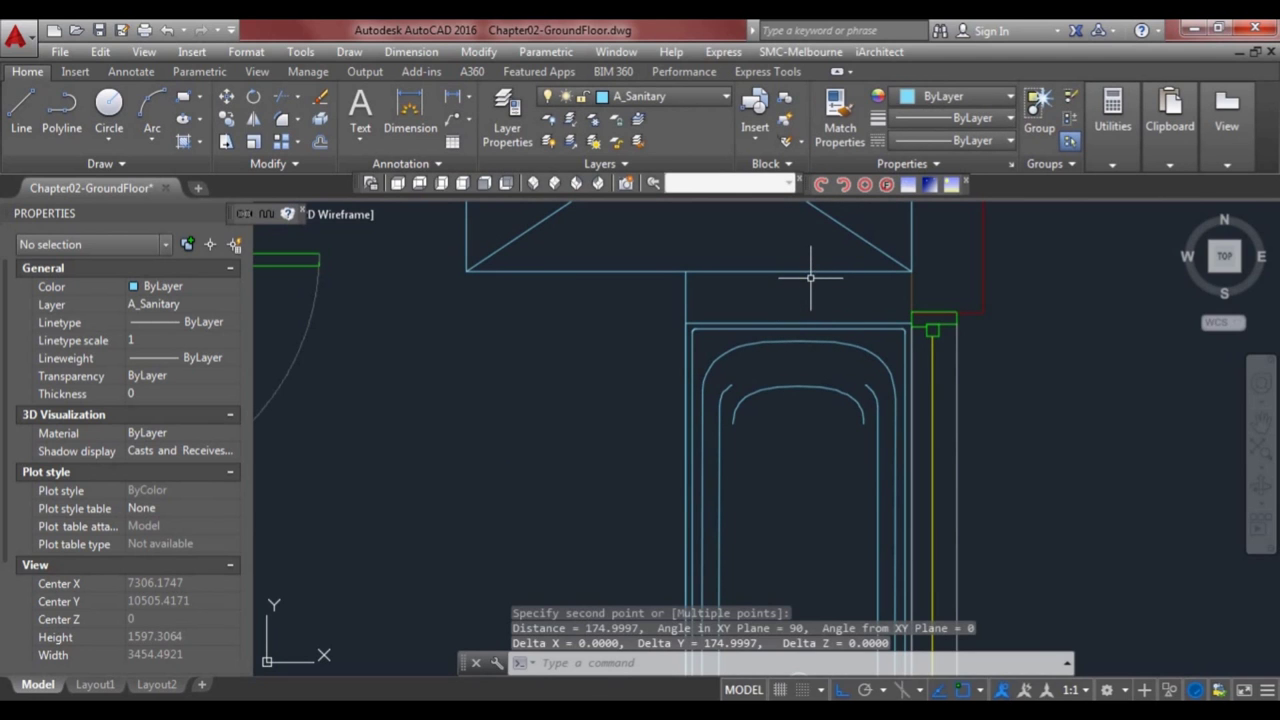
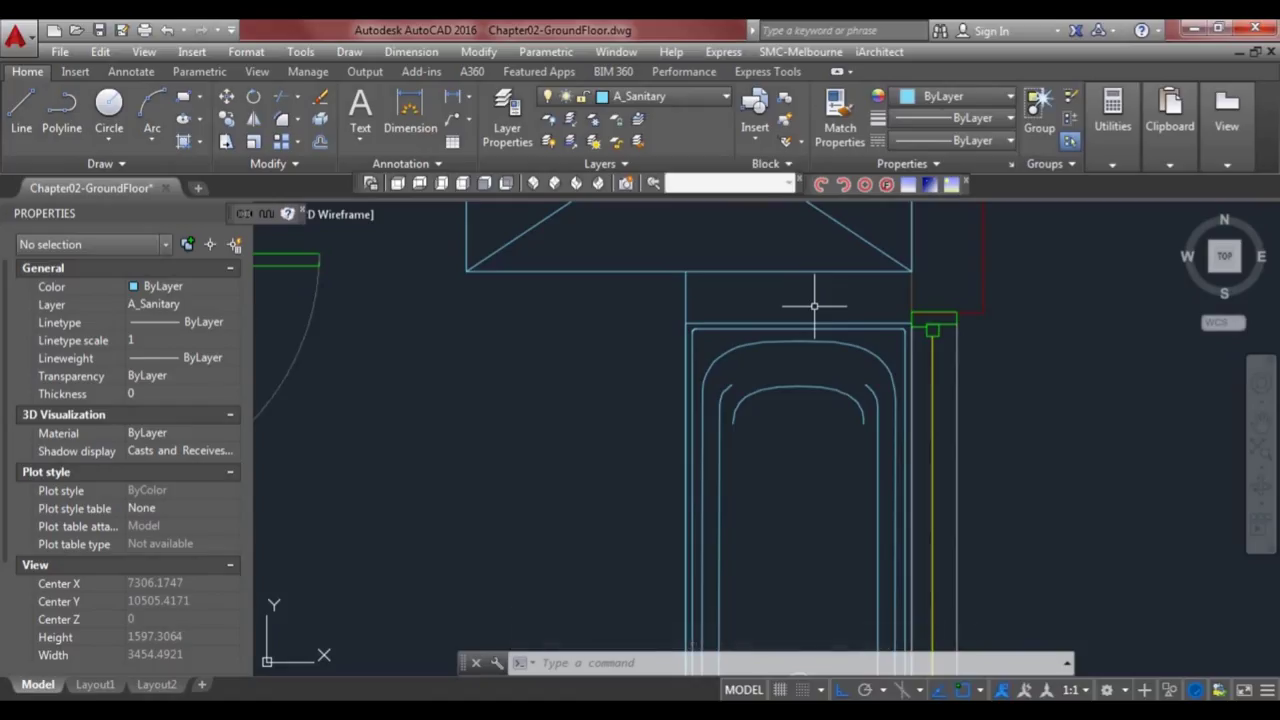
# - Move the bathtub up by 85 to centre it between the shower and the bathroom's lower wall
pyautogui.scroll(-1, 814, 306)
pyautogui.moveTo(822, 338); pyautogui.dragTo(795, 300, button='middle')
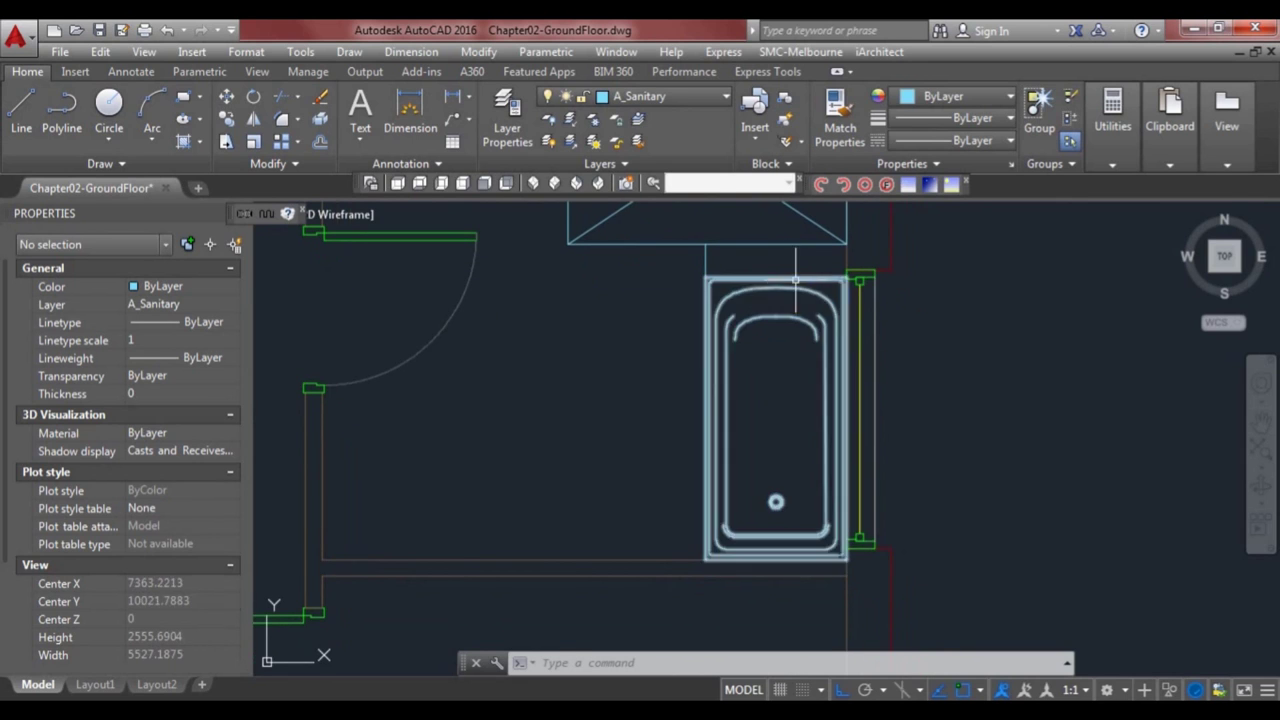
pyautogui.click(795, 279)
pyautogui.click(846, 561)
pyautogui.press('space')
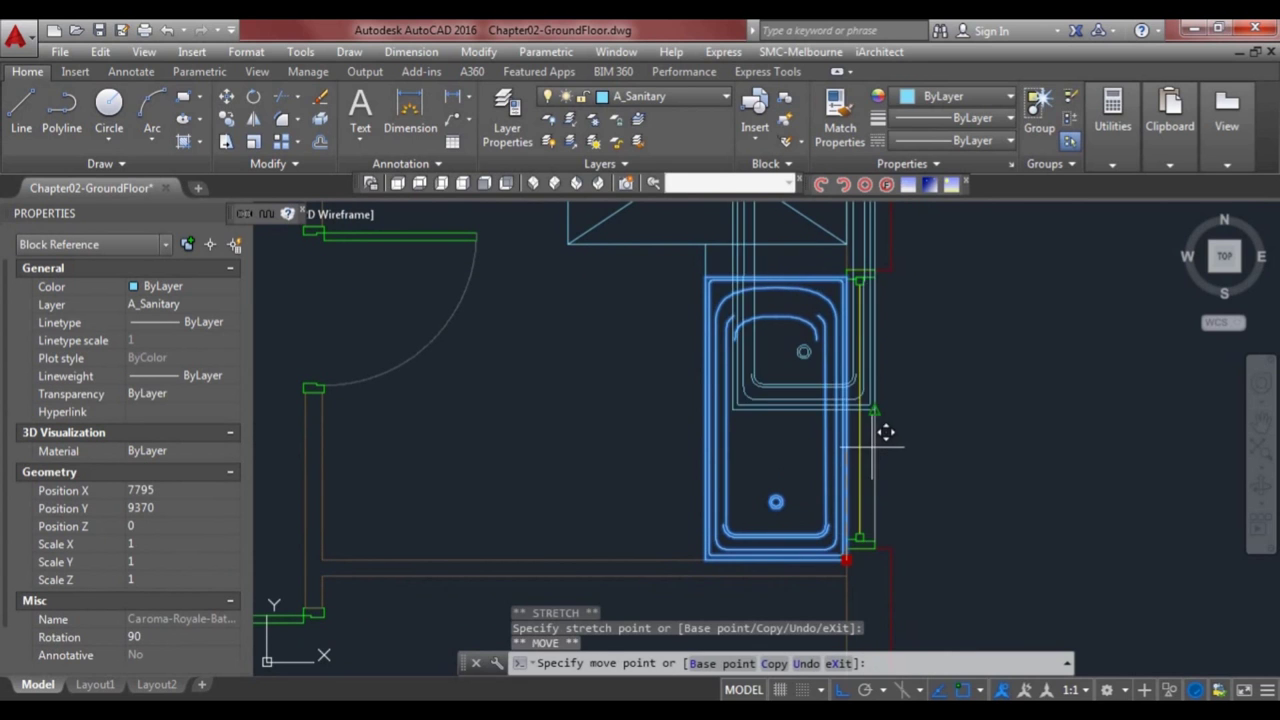
pyautogui.write('85')
pyautogui.press('Return')
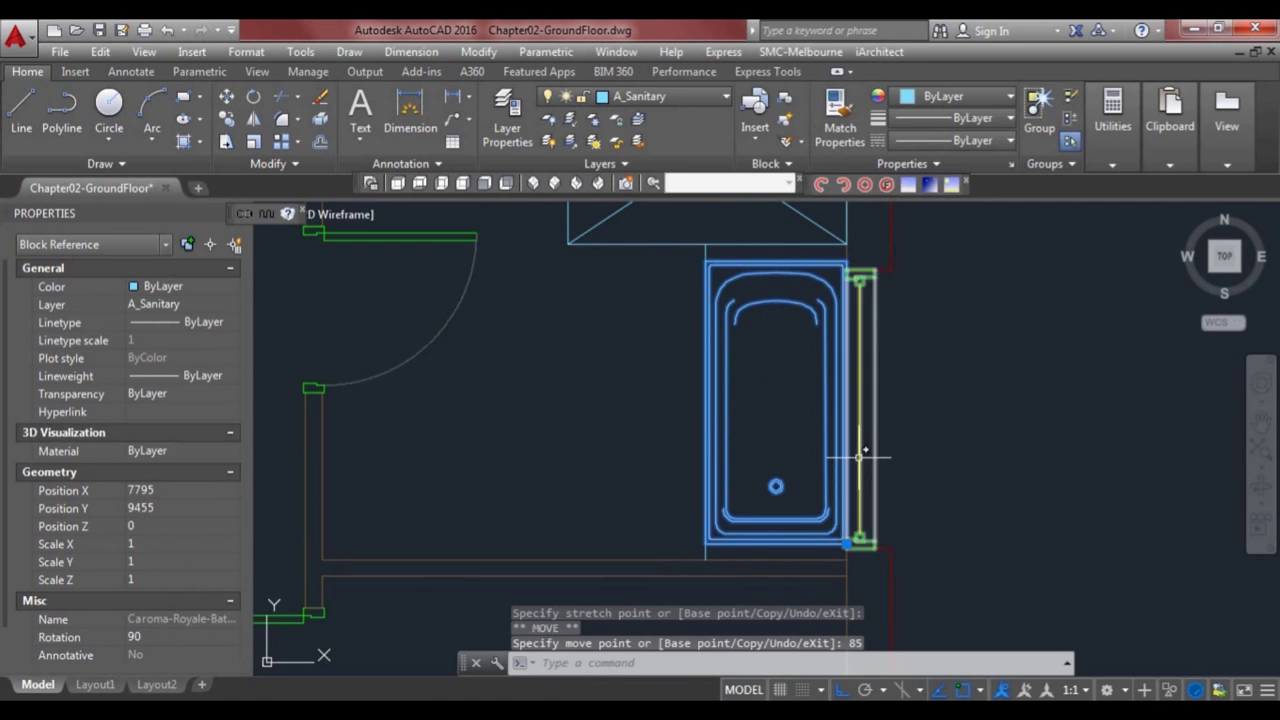
pyautogui.press('Escape')
# - Make A_Joinery the current layer
pyautogui.scroll(-2, 760, 483)
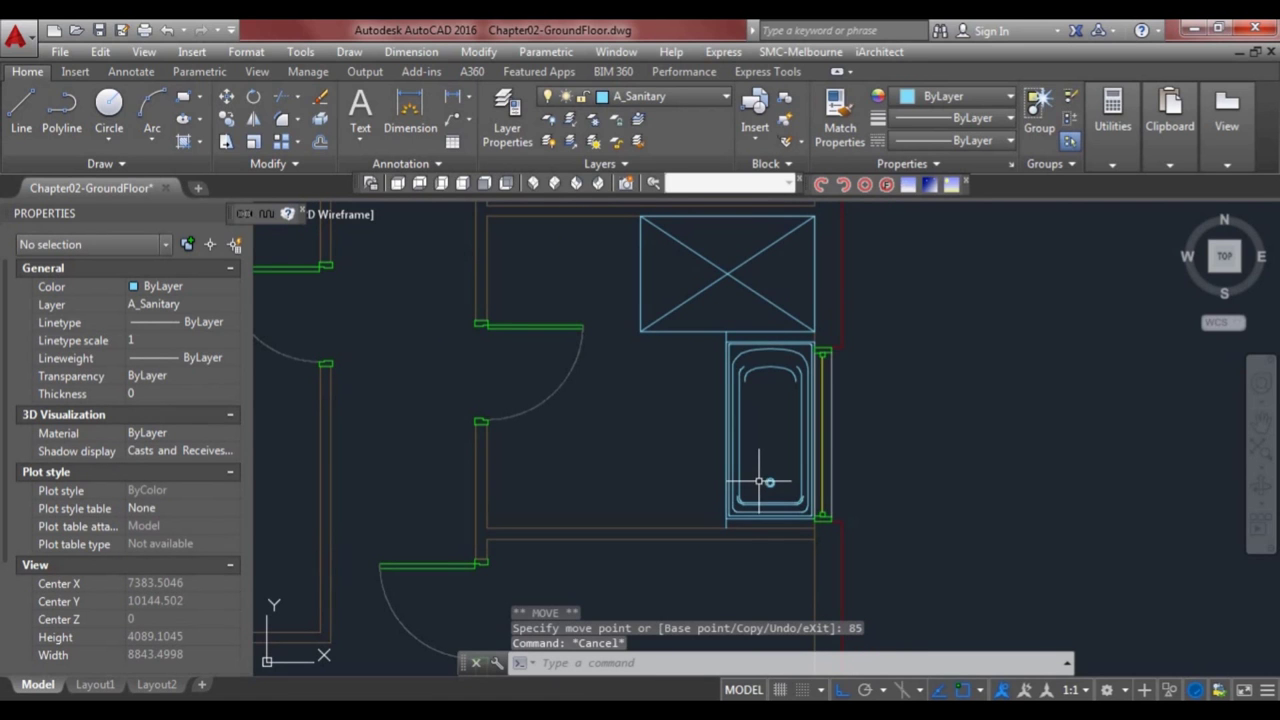
pyautogui.moveTo(652, 440); pyautogui.dragTo(675, 430, button='middle')
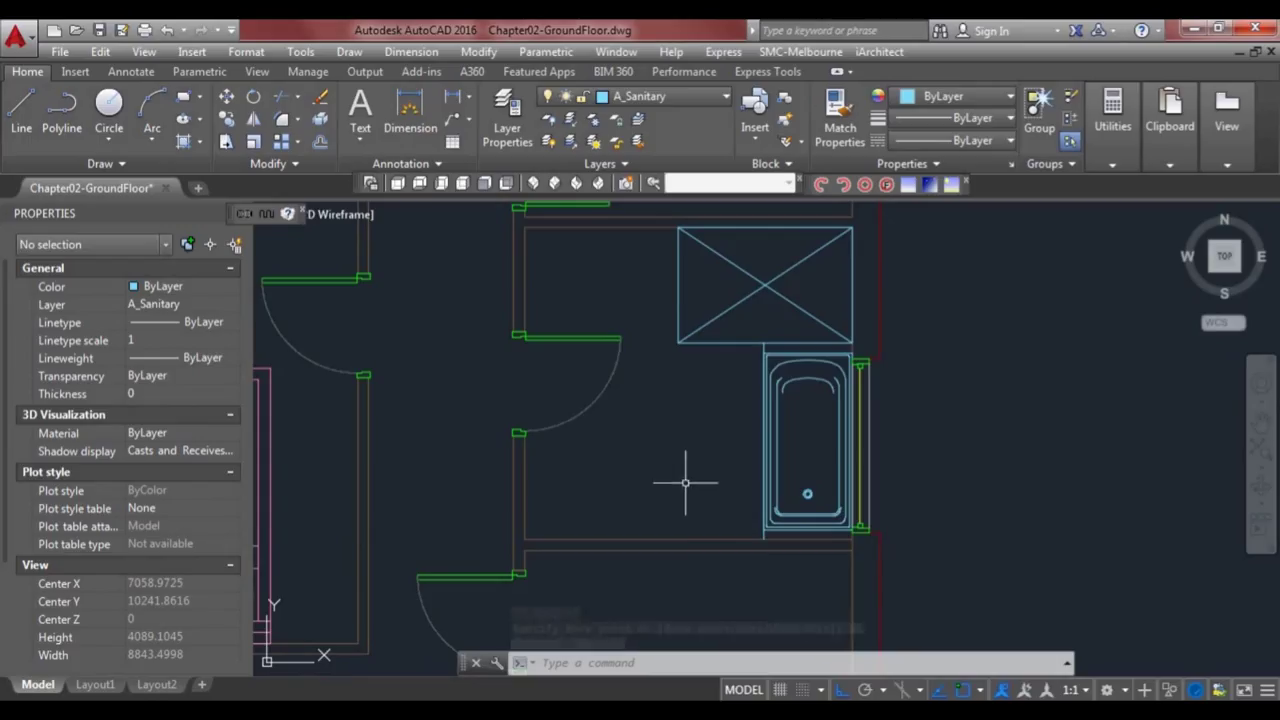
pyautogui.moveTo(679, 488); pyautogui.dragTo(667, 455, button='middle')
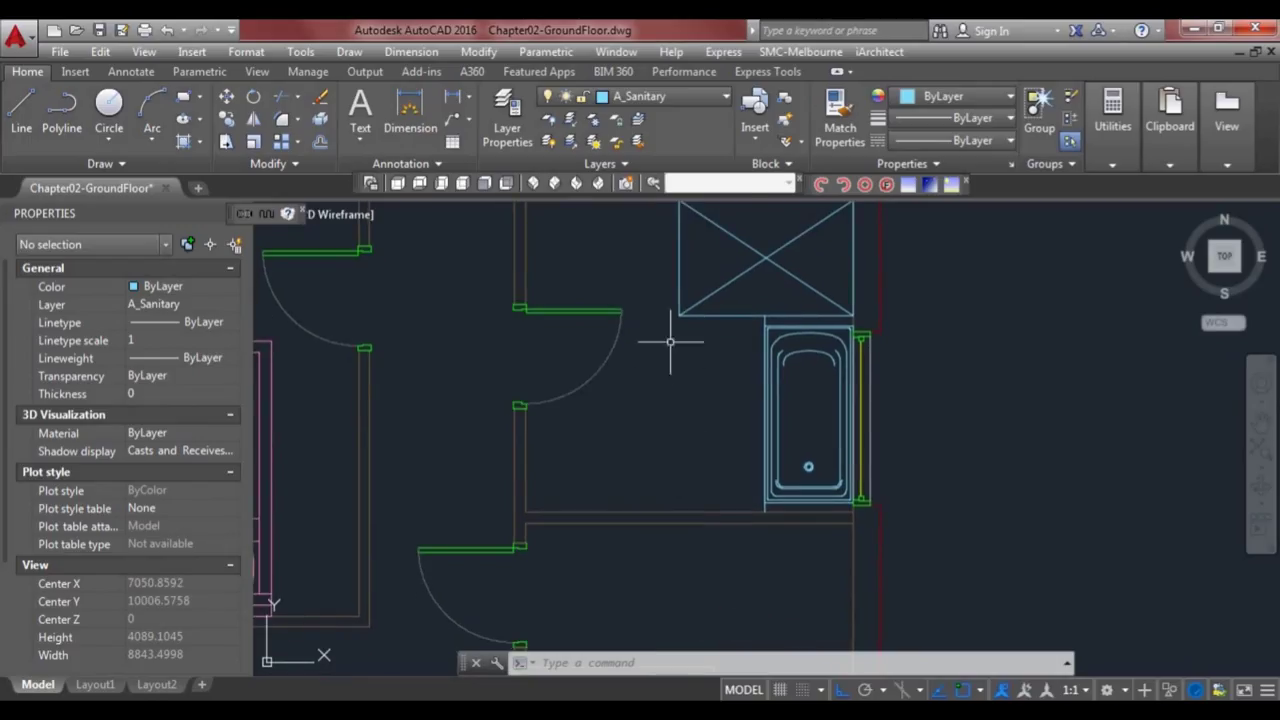
pyautogui.click(655, 98)
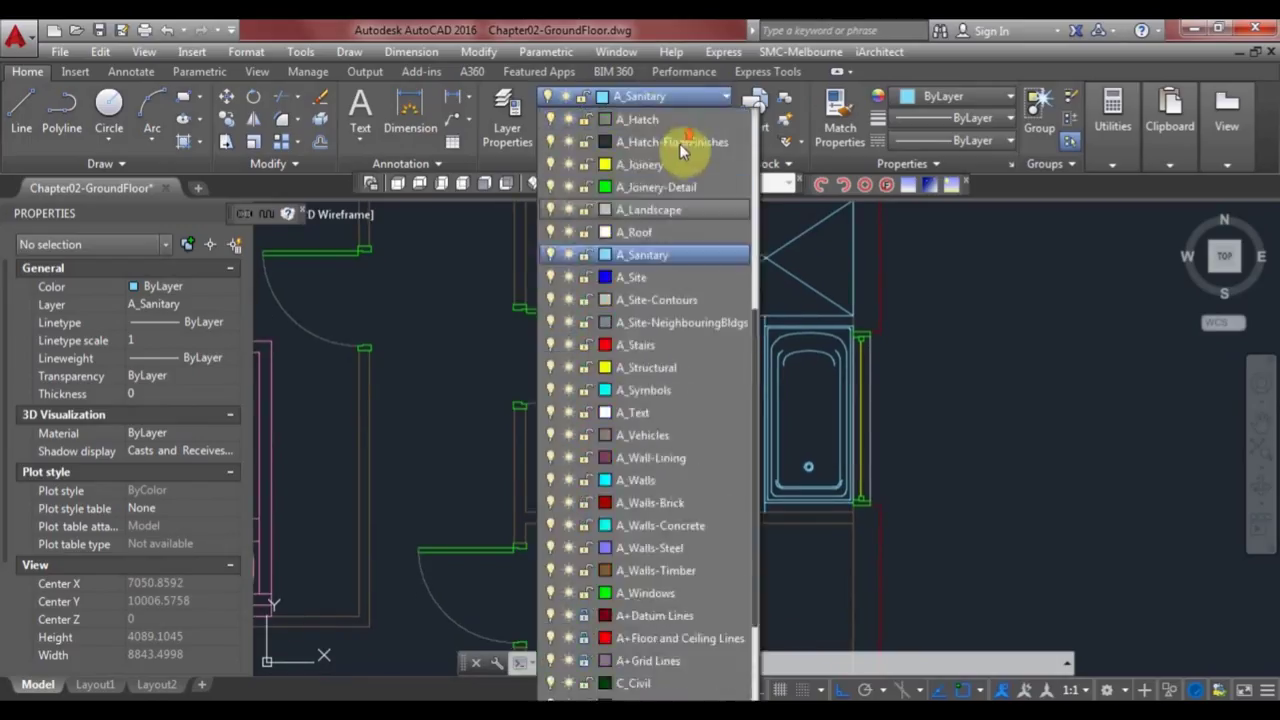
pyautogui.scroll(3, 680, 148)
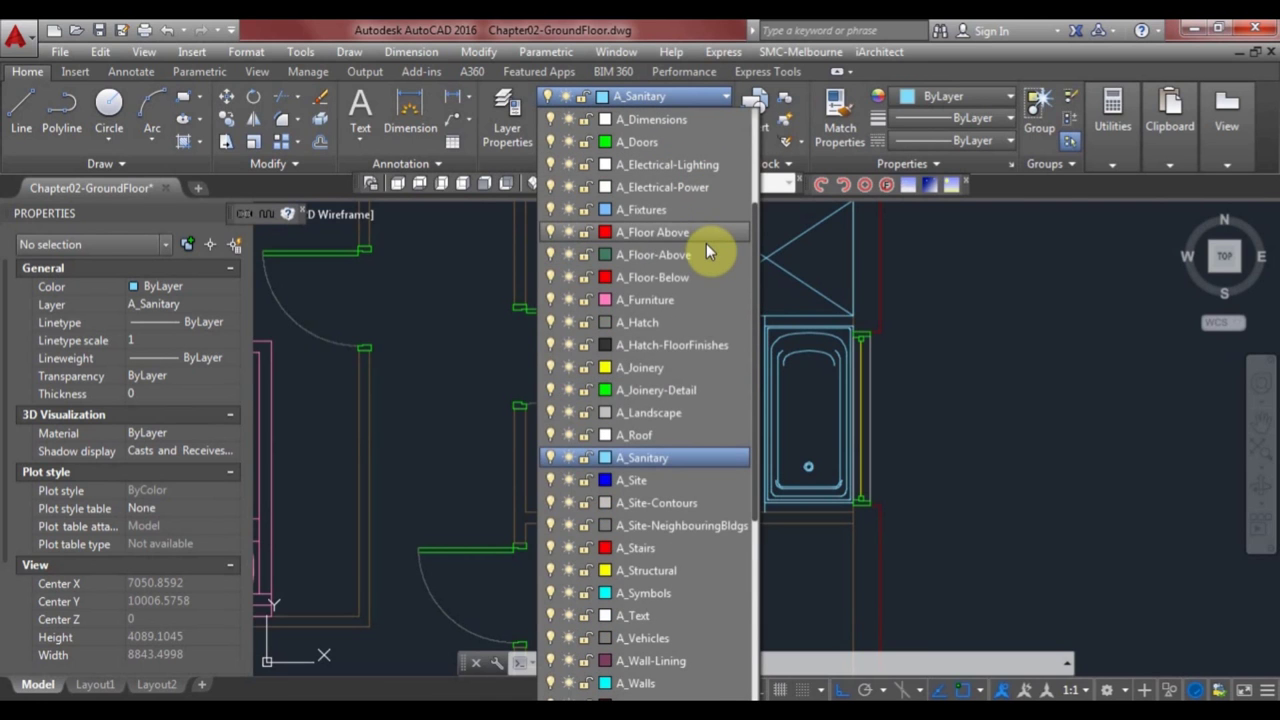
pyautogui.click(682, 367)
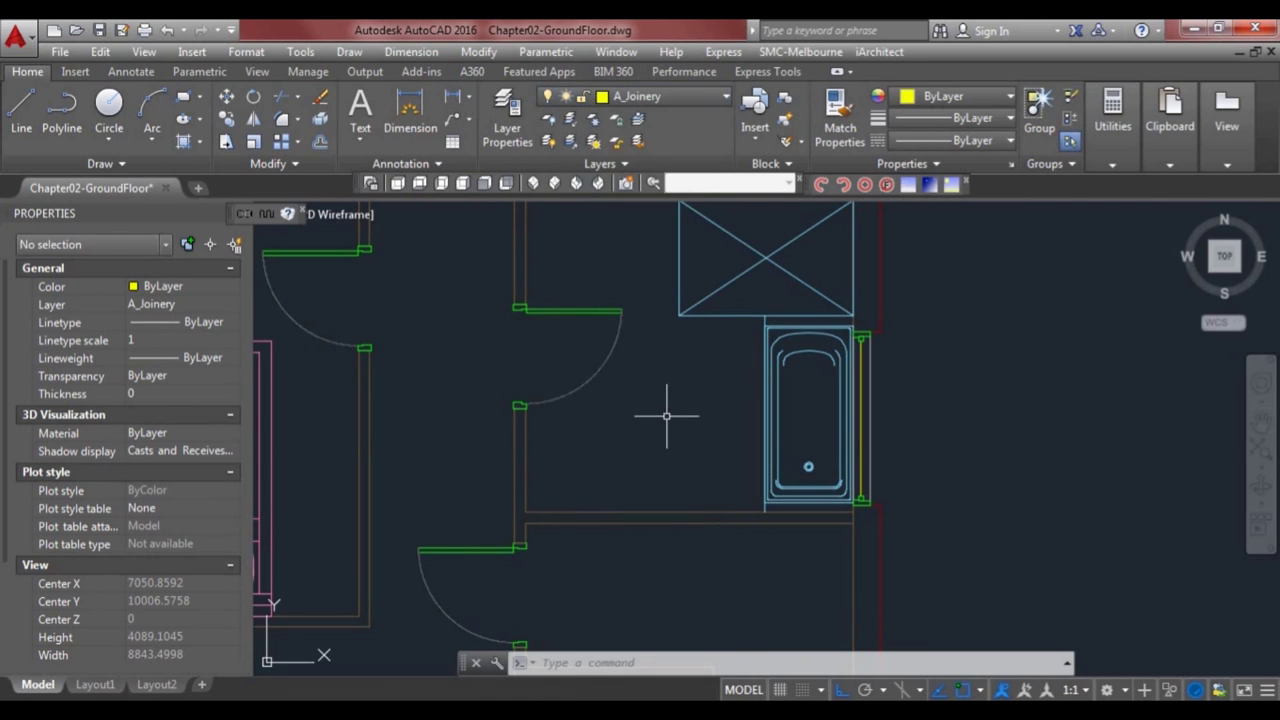
pyautogui.scroll(3, 586, 470)
pyautogui.write('l')
pyautogui.press('Return')
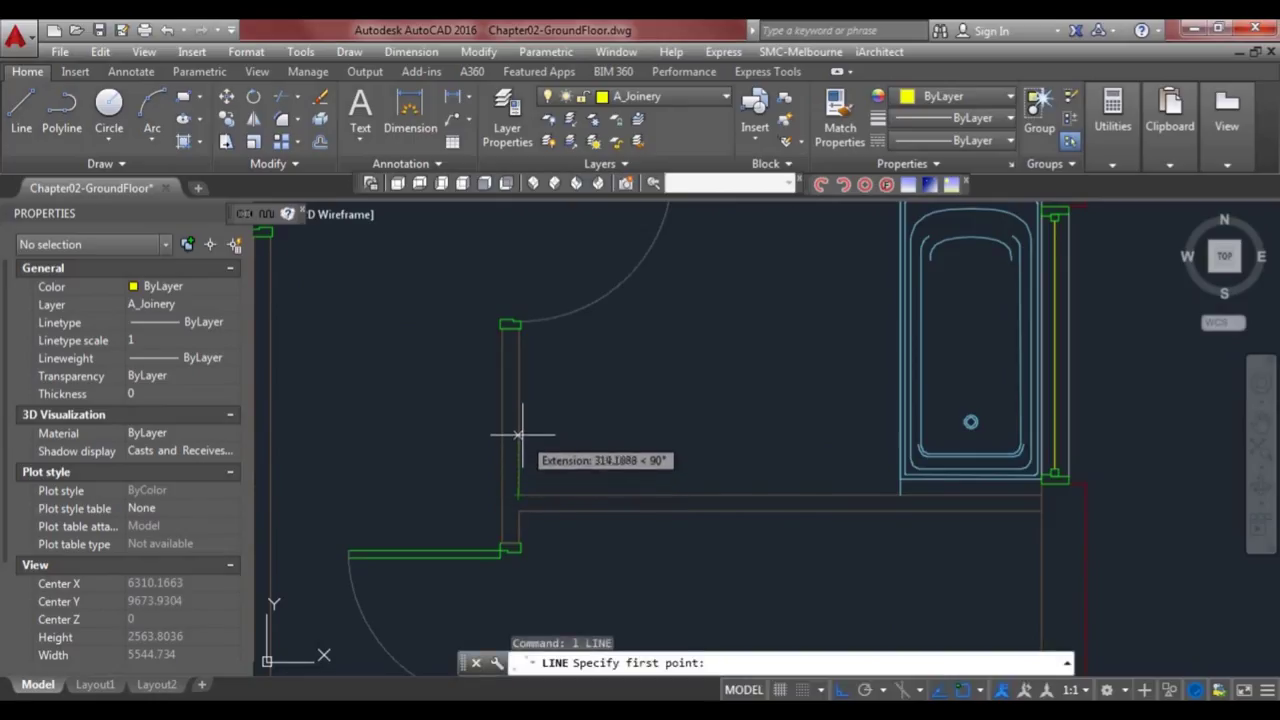
pyautogui.write('350')
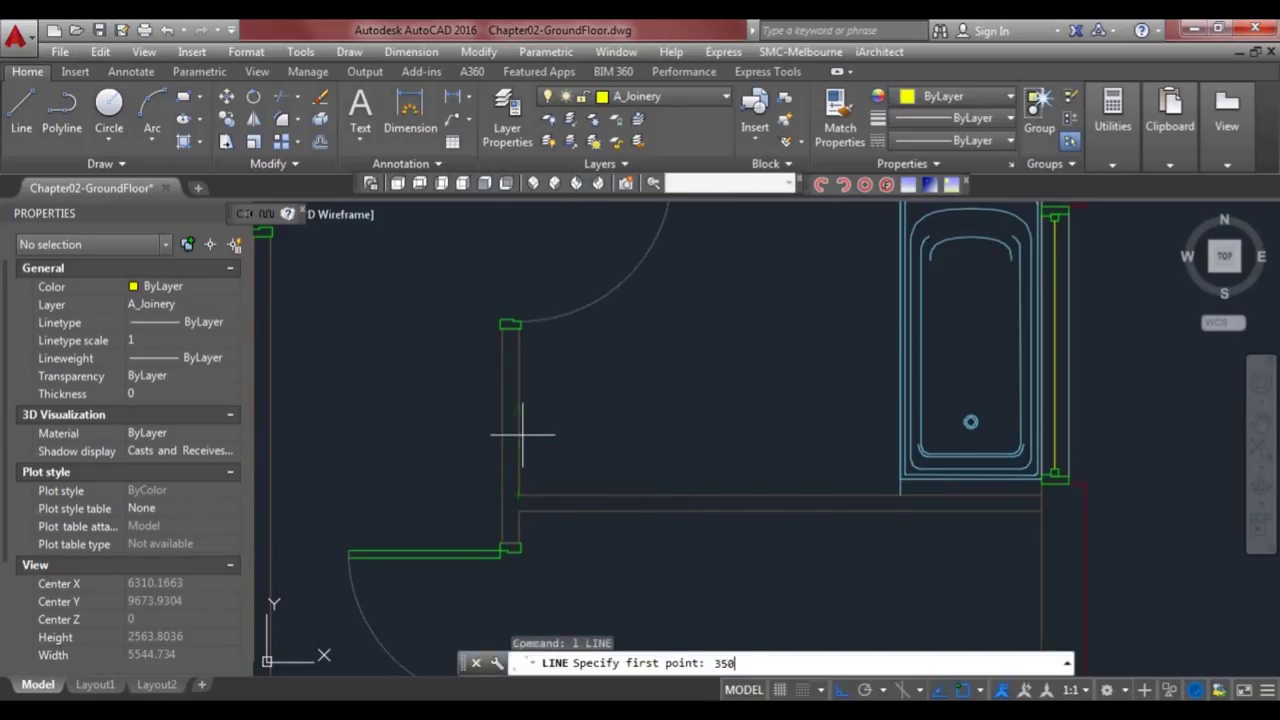
pyautogui.press('Return')
pyautogui.press('Escape')
# - Draw a line 350 up from the bathroom's lower-left corner, continuing horizontally across to the bathtub's left side
pyautogui.press('Return')
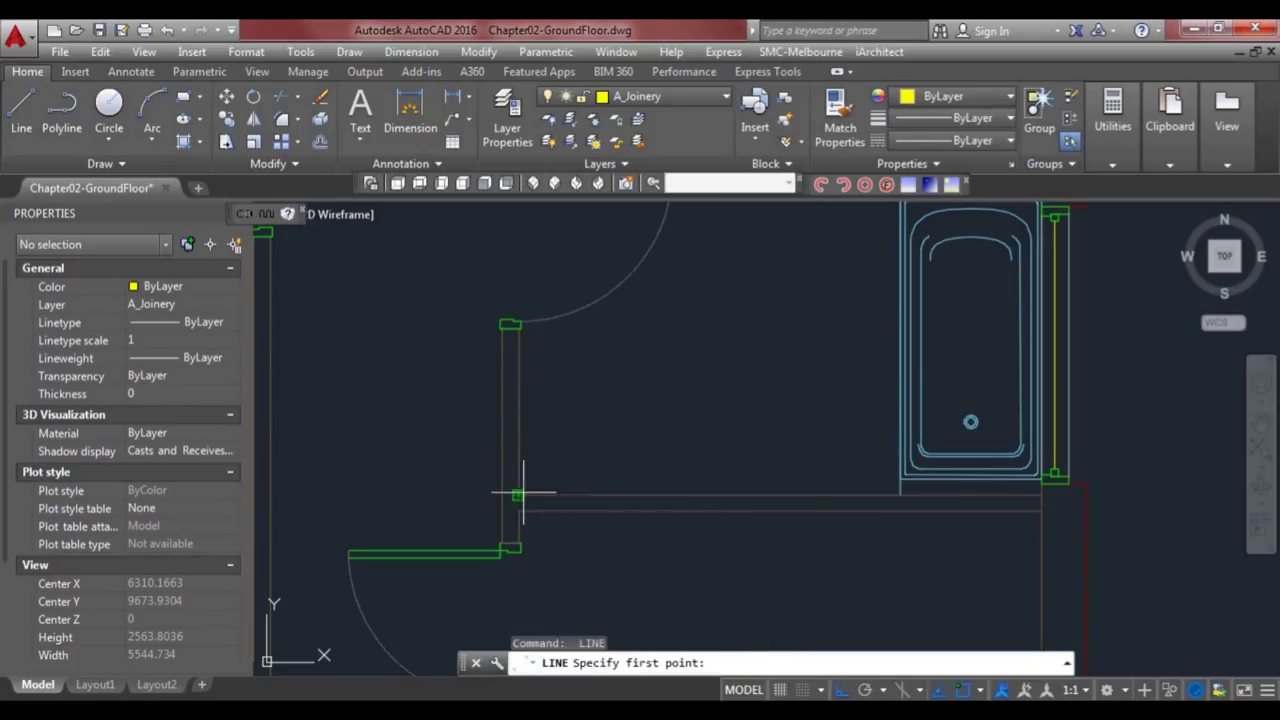
pyautogui.click(523, 492)
pyautogui.write('350')
pyautogui.press('Return')
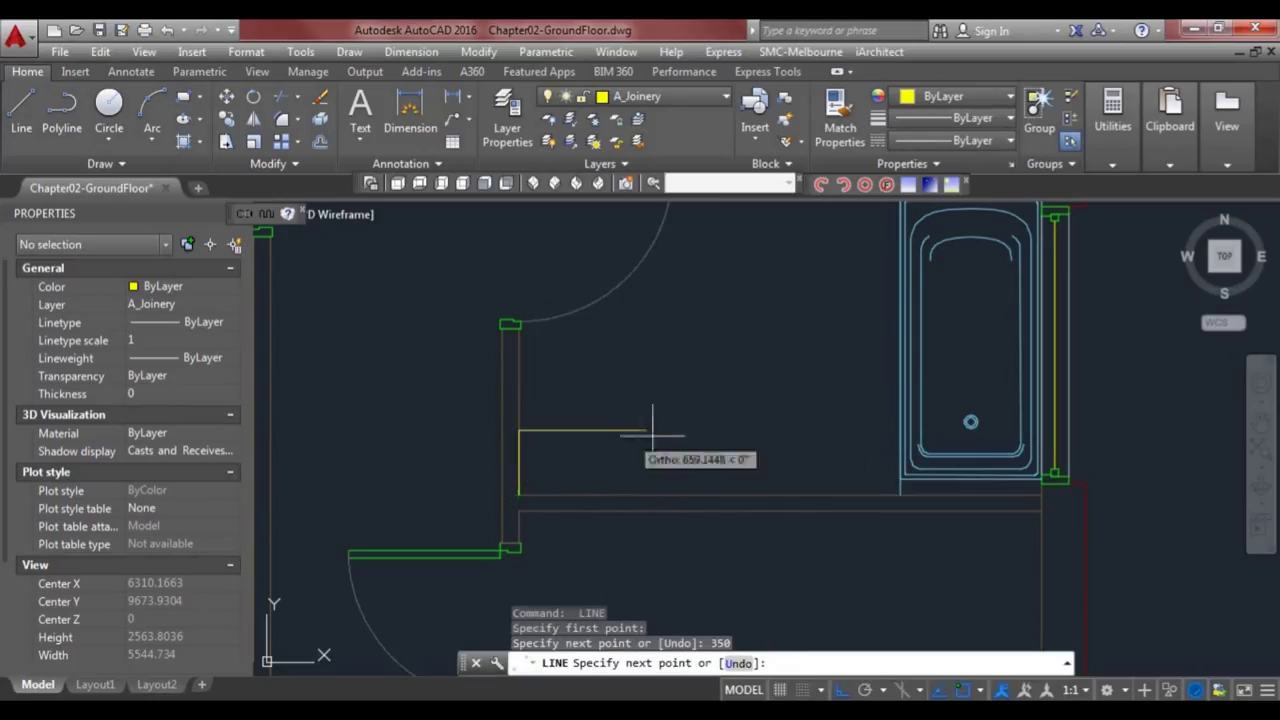
pyautogui.click(897, 430)
pyautogui.press('Escape')
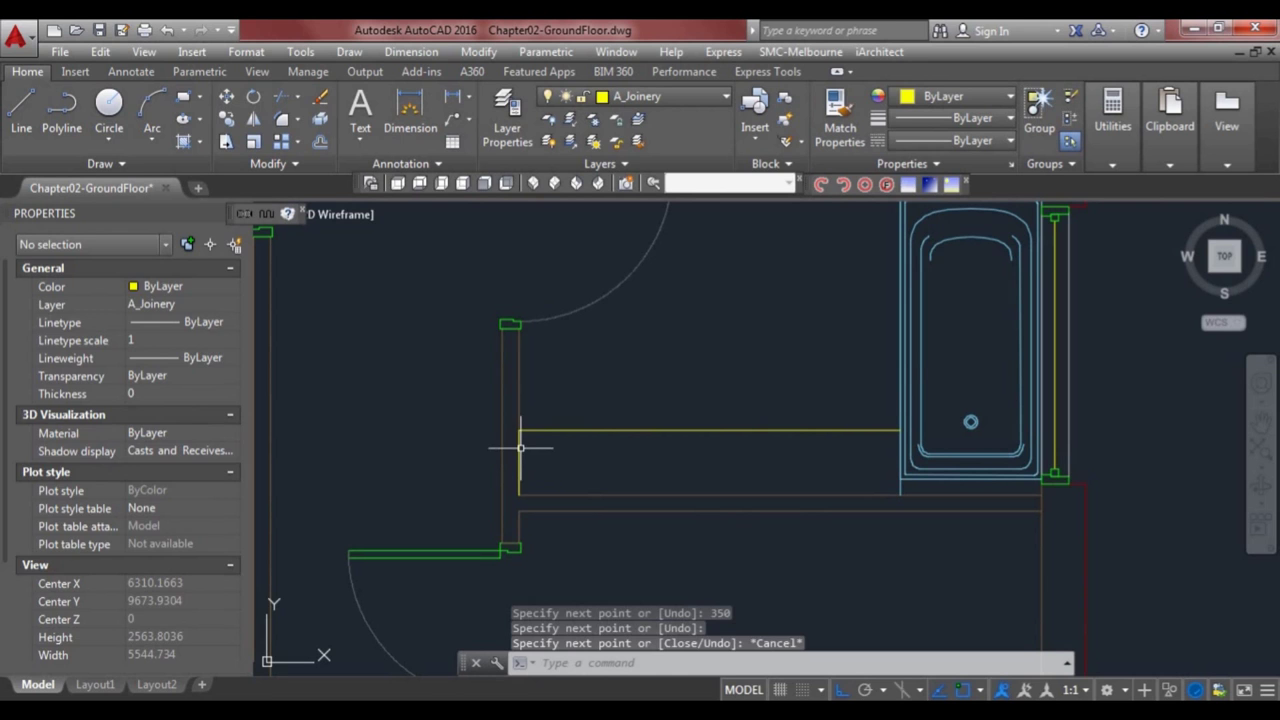
# - Erase the short vertical line along the bathroom's left wall, leaving the horizontal bench line
pyautogui.click(520, 447)
pyautogui.write('e')
pyautogui.press('Return')
# - Move the basin from outside the plan onto the midpoint of the bathroom's bench line
pyautogui.scroll(-4, 660, 430)
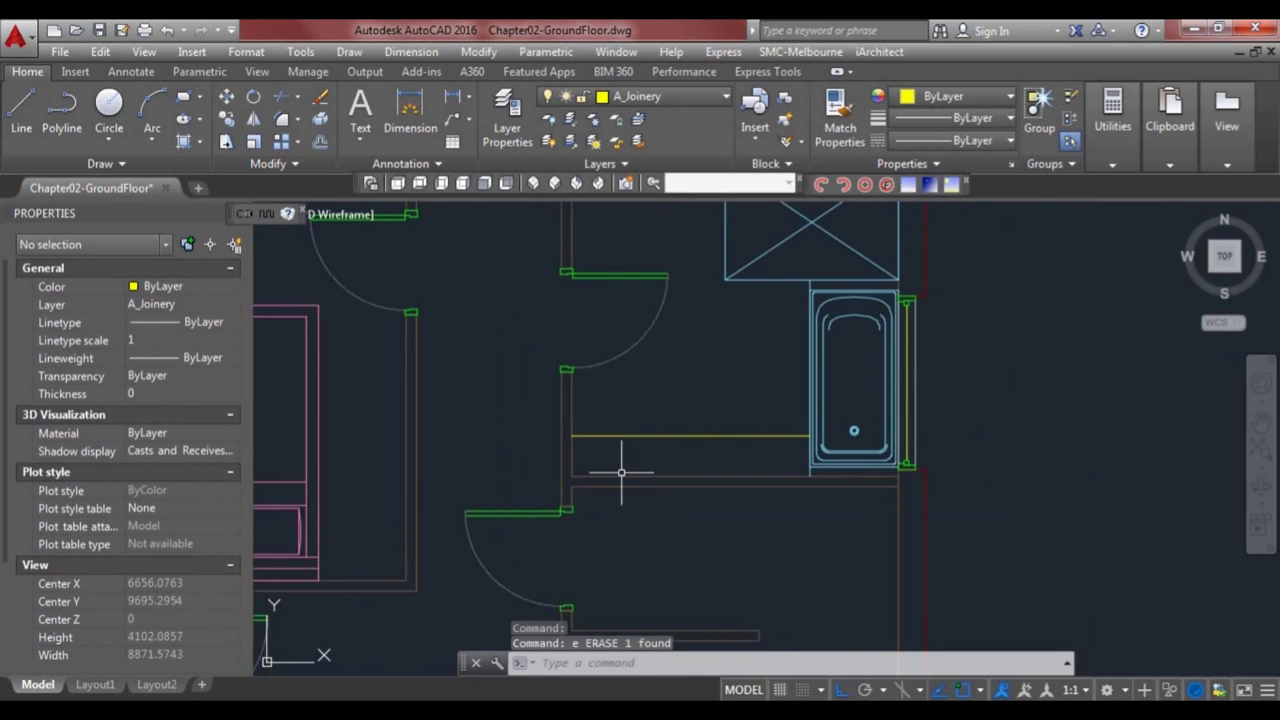
pyautogui.moveTo(535, 418); pyautogui.dragTo(690, 378, button='middle')
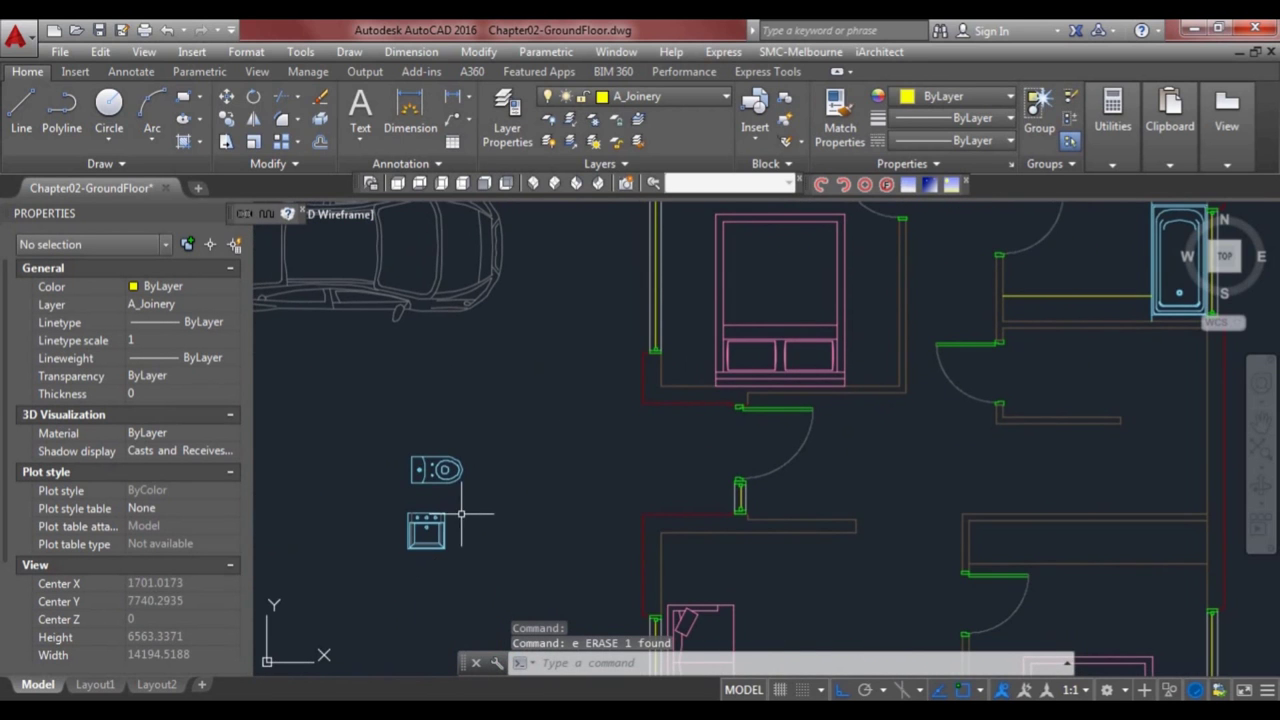
pyautogui.click(426, 532)
pyautogui.click(425, 517)
pyautogui.press('space')
pyautogui.moveTo(1074, 365); pyautogui.dragTo(816, 431, button='middle')
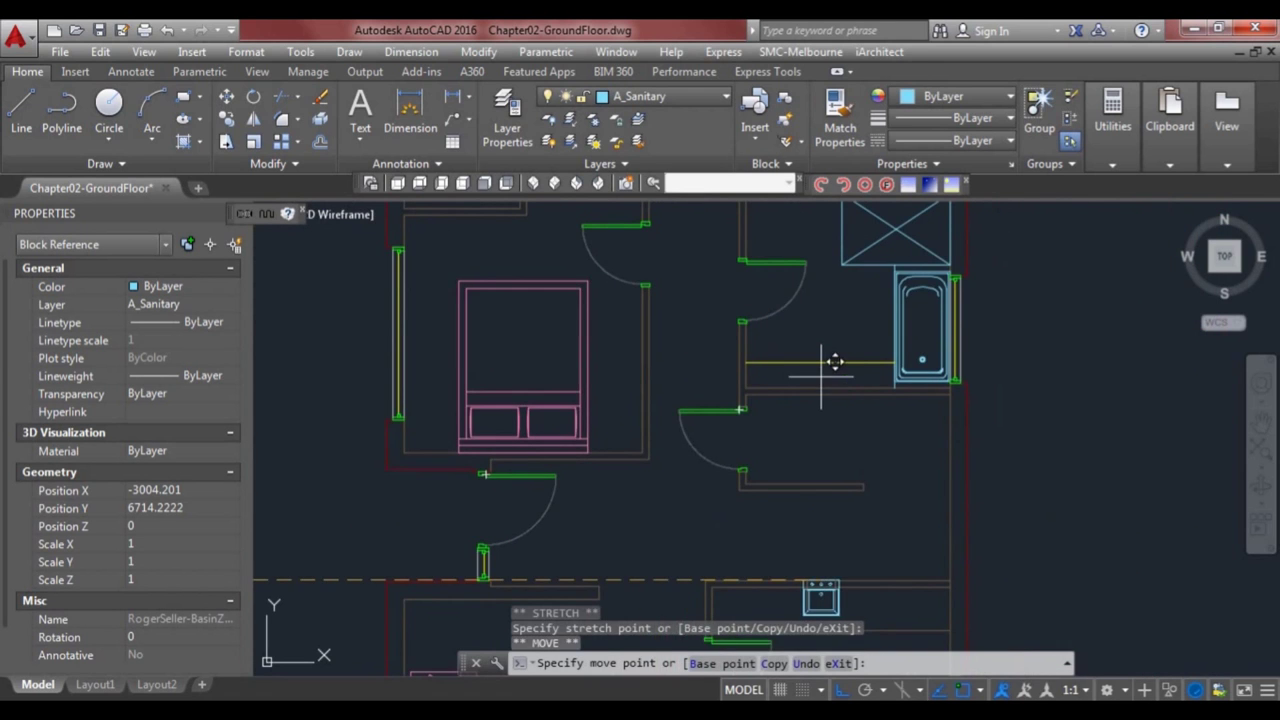
pyautogui.click(826, 363)
# - Mirror the basin about the horizontal bench line so that its bowl faces into the bathroom
pyautogui.scroll(2, 827, 365)
pyautogui.click(811, 358)
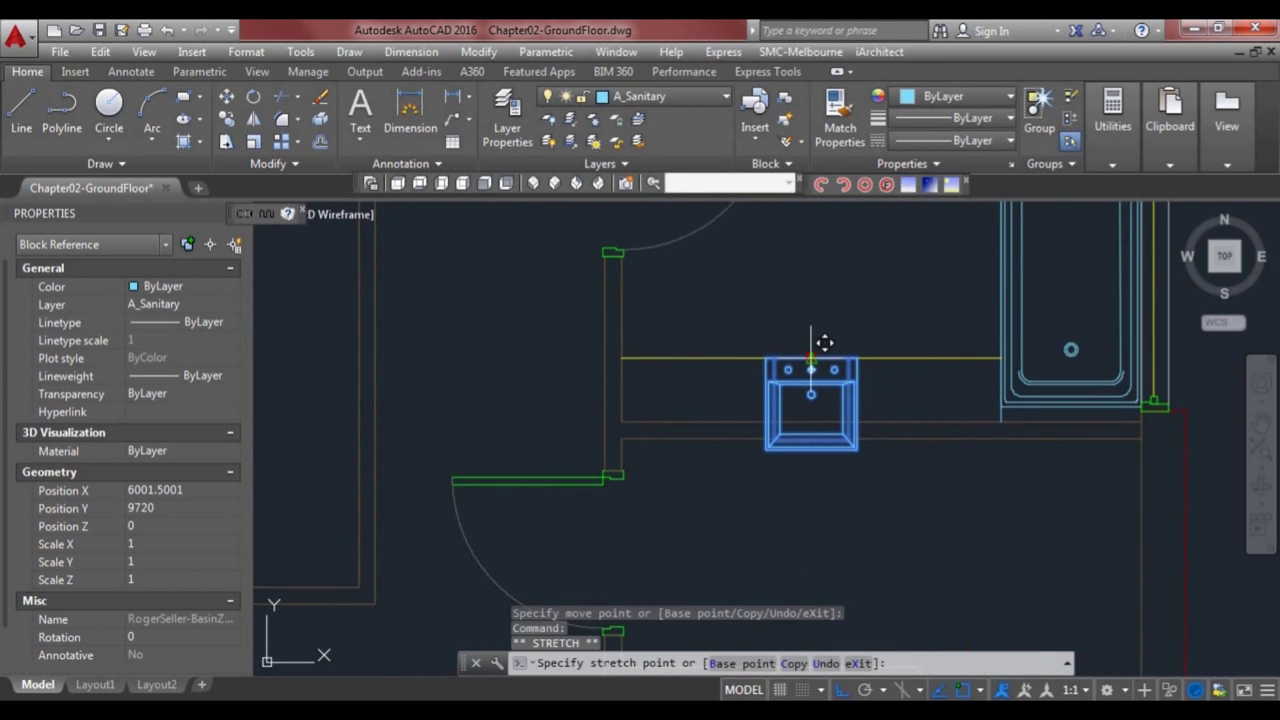
pyautogui.press('space')
pyautogui.press('space')
pyautogui.press('space')
pyautogui.press('space')
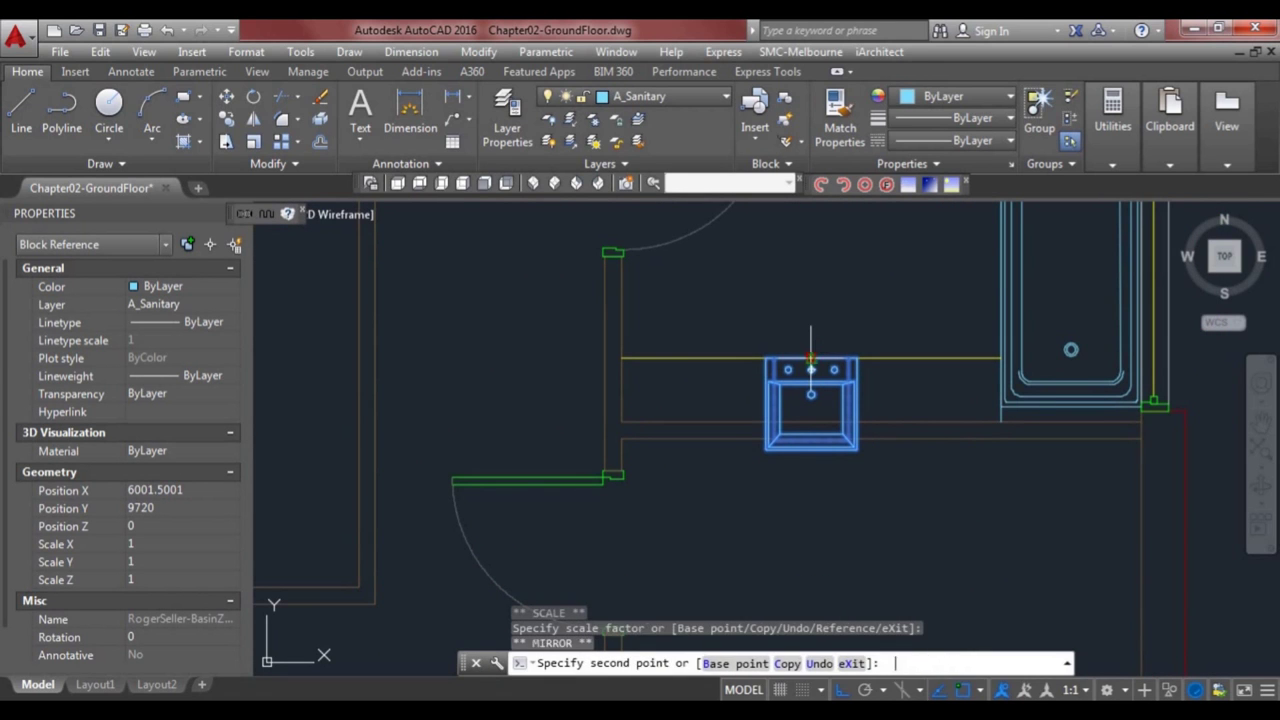
pyautogui.click(543, 357)
# - Move the basin straight down to the bathroom's lower wall, then offset it 50 up from the wall
pyautogui.click(811, 358)
pyautogui.press('space')
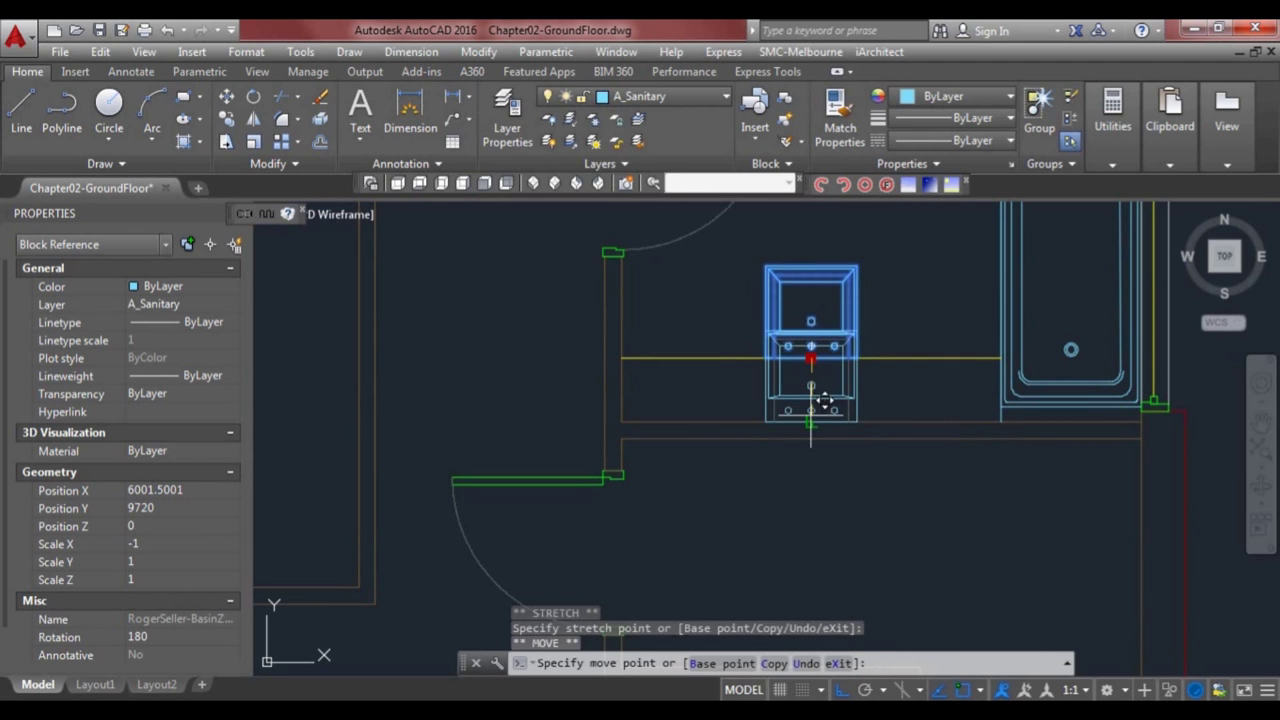
pyautogui.click(811, 422)
pyautogui.click(811, 422)
pyautogui.press('space')
pyautogui.write('50')
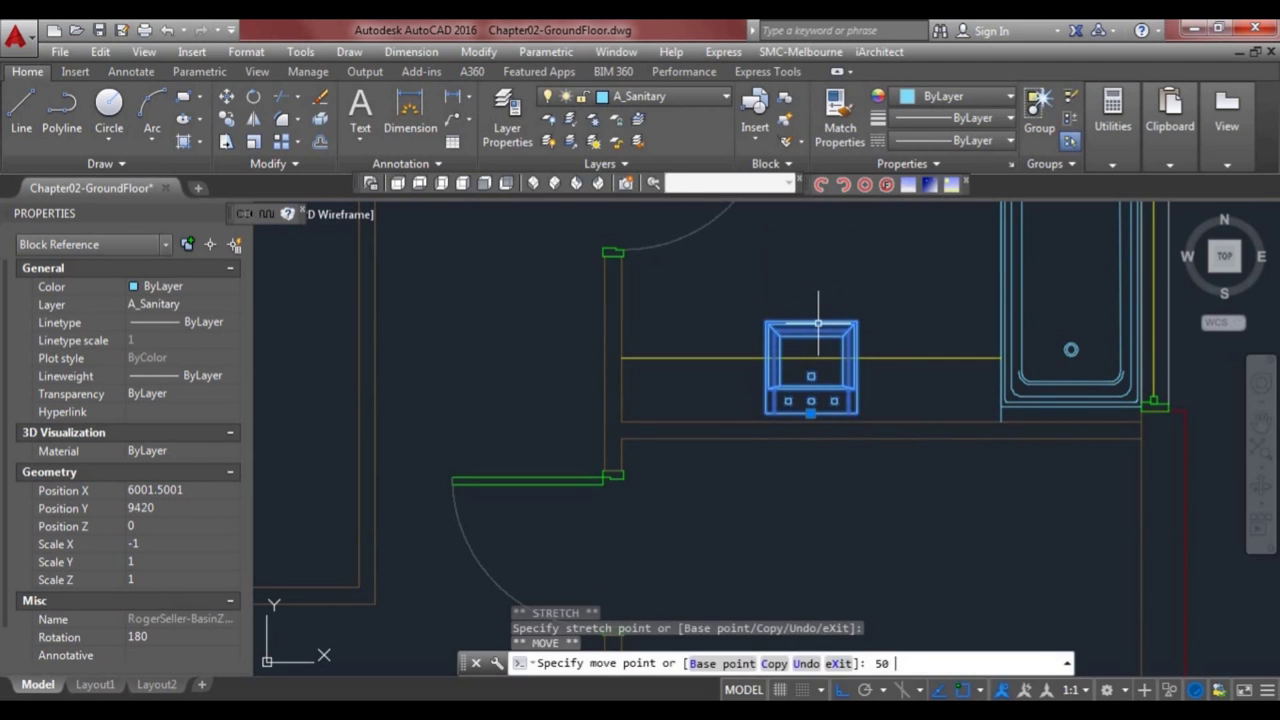
pyautogui.press('Return')
pyautogui.press('Escape')
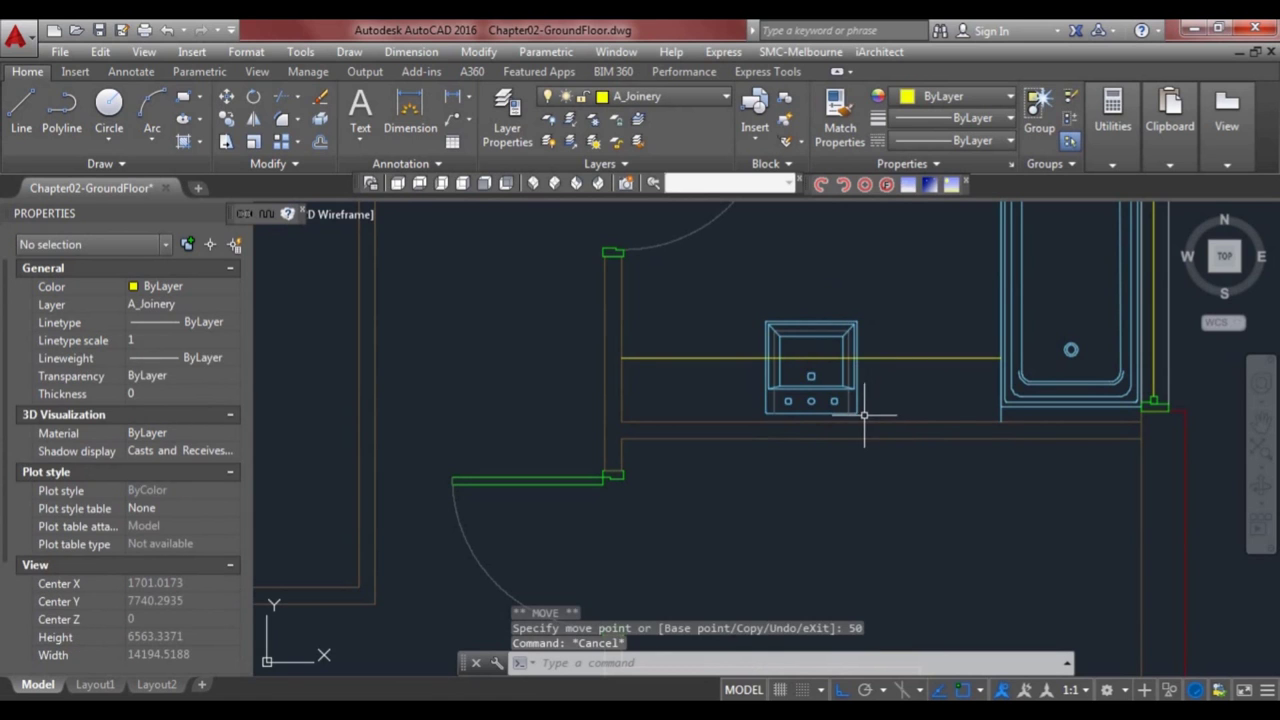
# - Trim away the part of the bench line that runs through the basin
pyautogui.write('tr')
pyautogui.press('Return')
pyautogui.scroll(3, 868, 393)
pyautogui.click(855, 366)
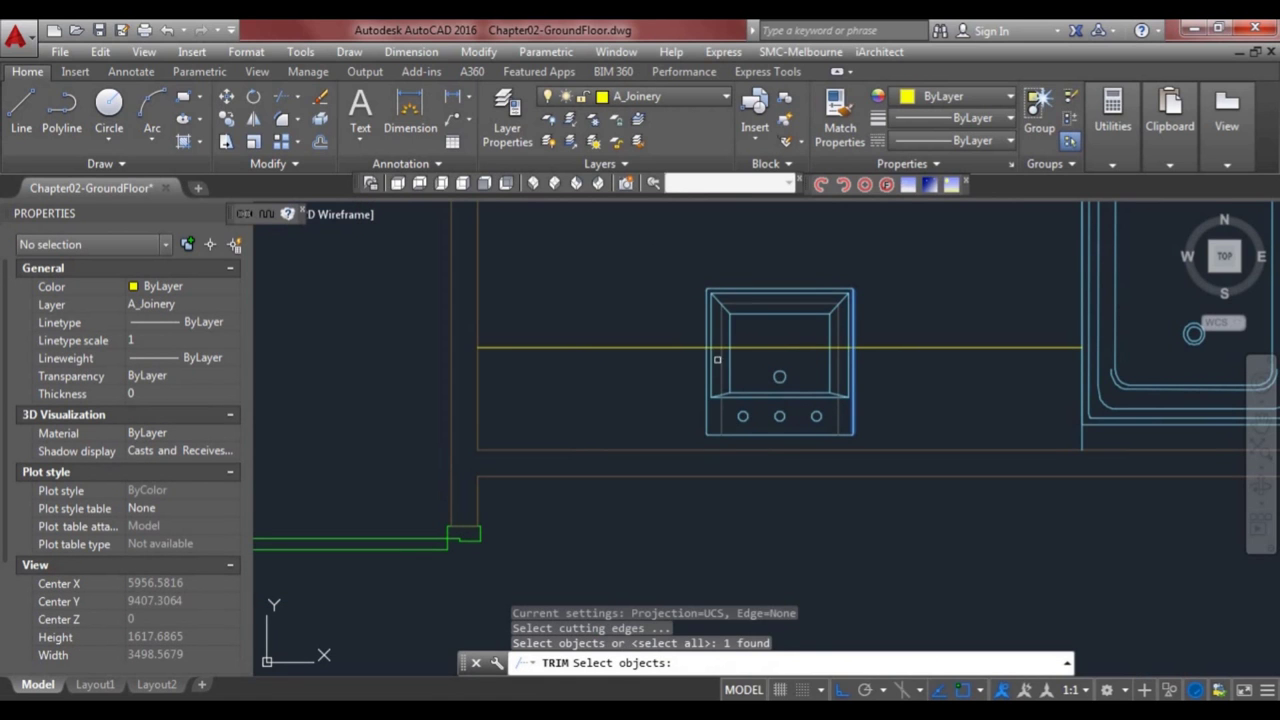
pyautogui.press('Return')
pyautogui.click(744, 349)
pyautogui.press('Escape')
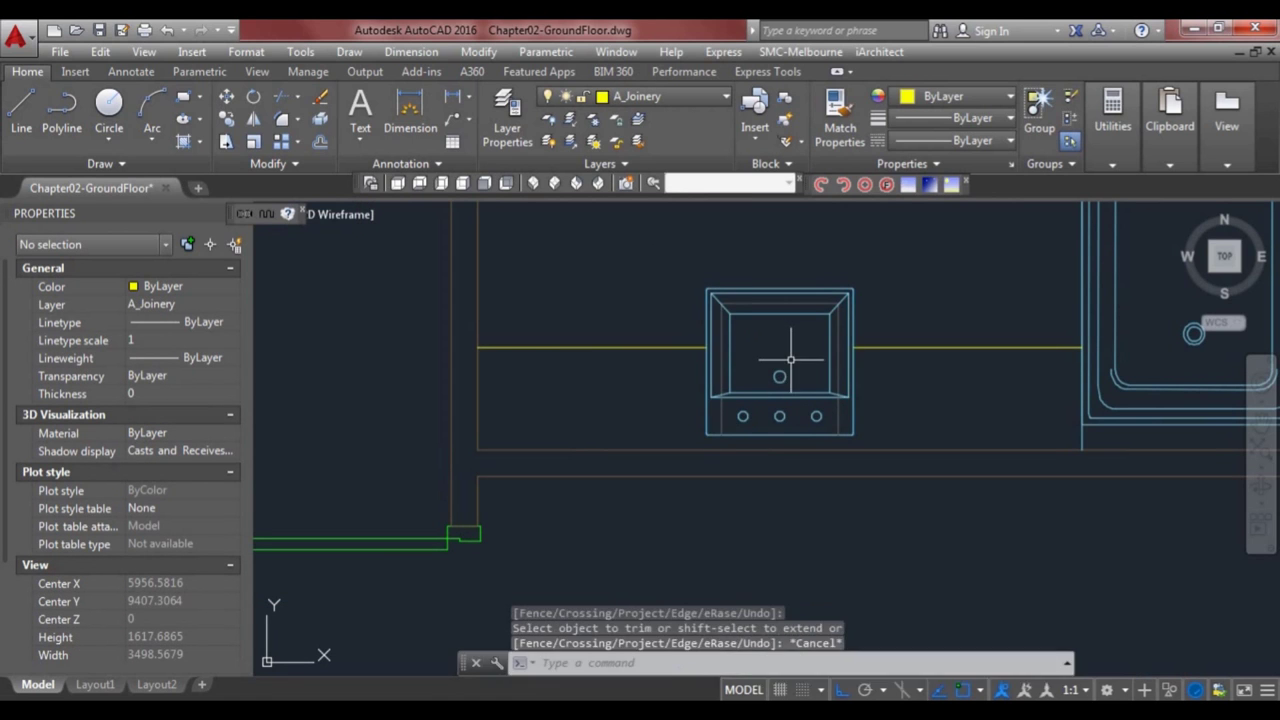
pyautogui.scroll(2, 744, 356)
pyautogui.click(690, 367)
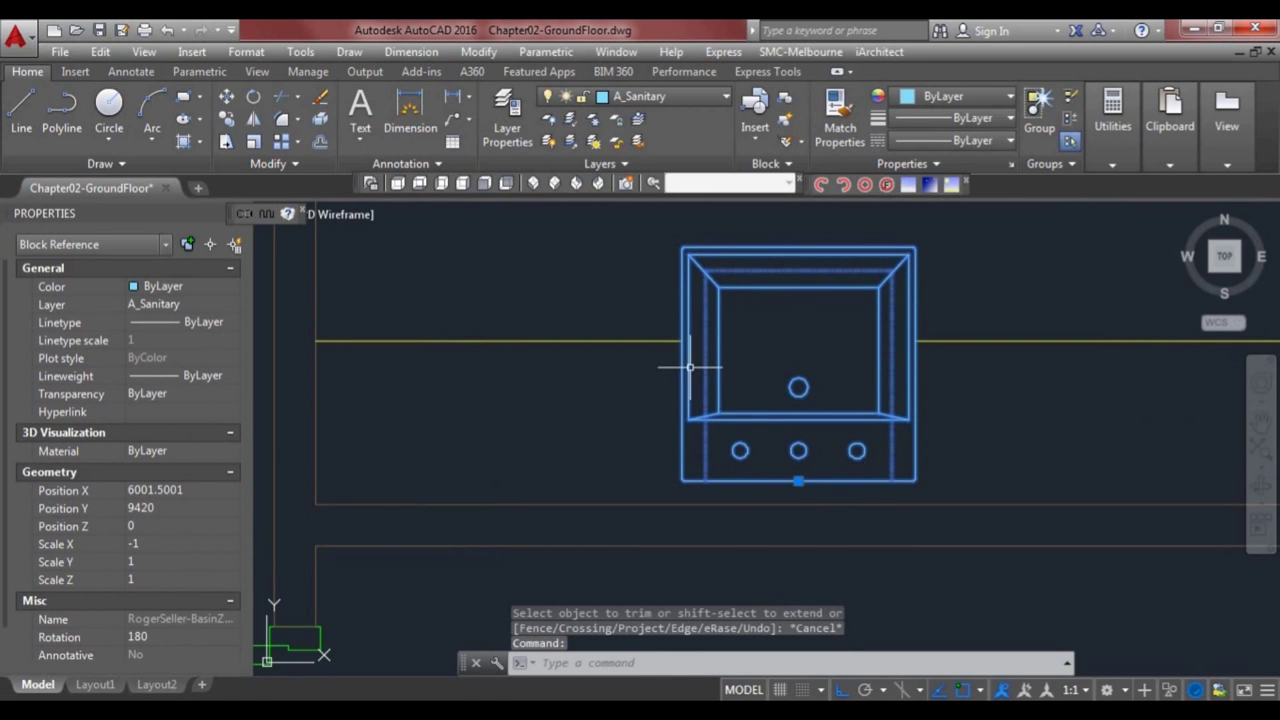
pyautogui.press('Escape')
pyautogui.write('tr')
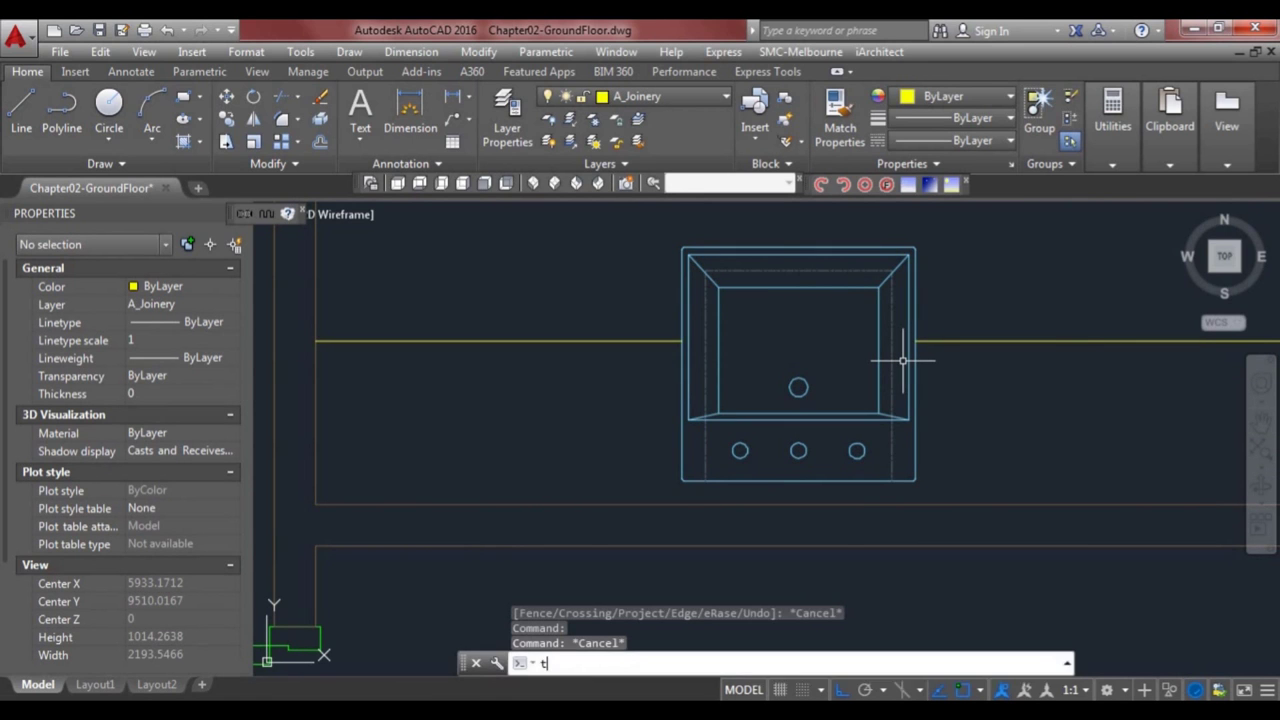
pyautogui.press('Return')
pyautogui.click(915, 359)
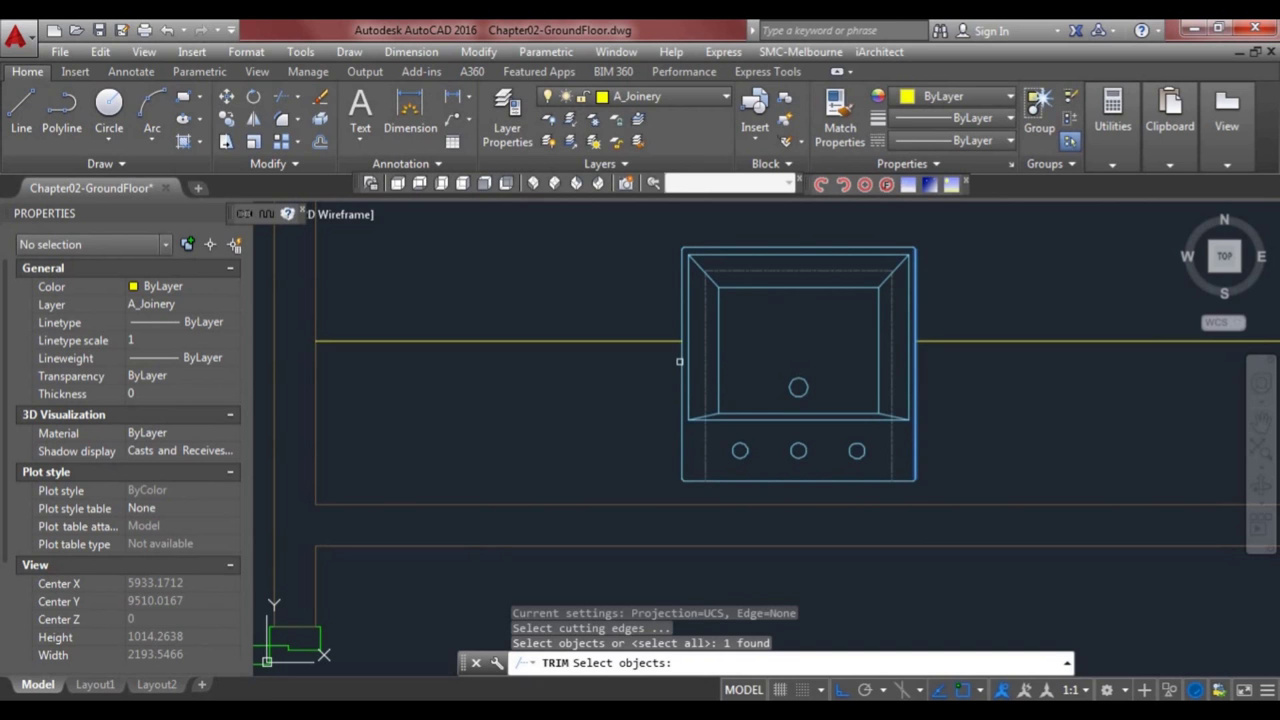
pyautogui.click(679, 361)
pyautogui.press('Escape')
# - Move the toilet from outside the plan to the middle of the window on the WC's outer wall
pyautogui.scroll(-8, 854, 358)
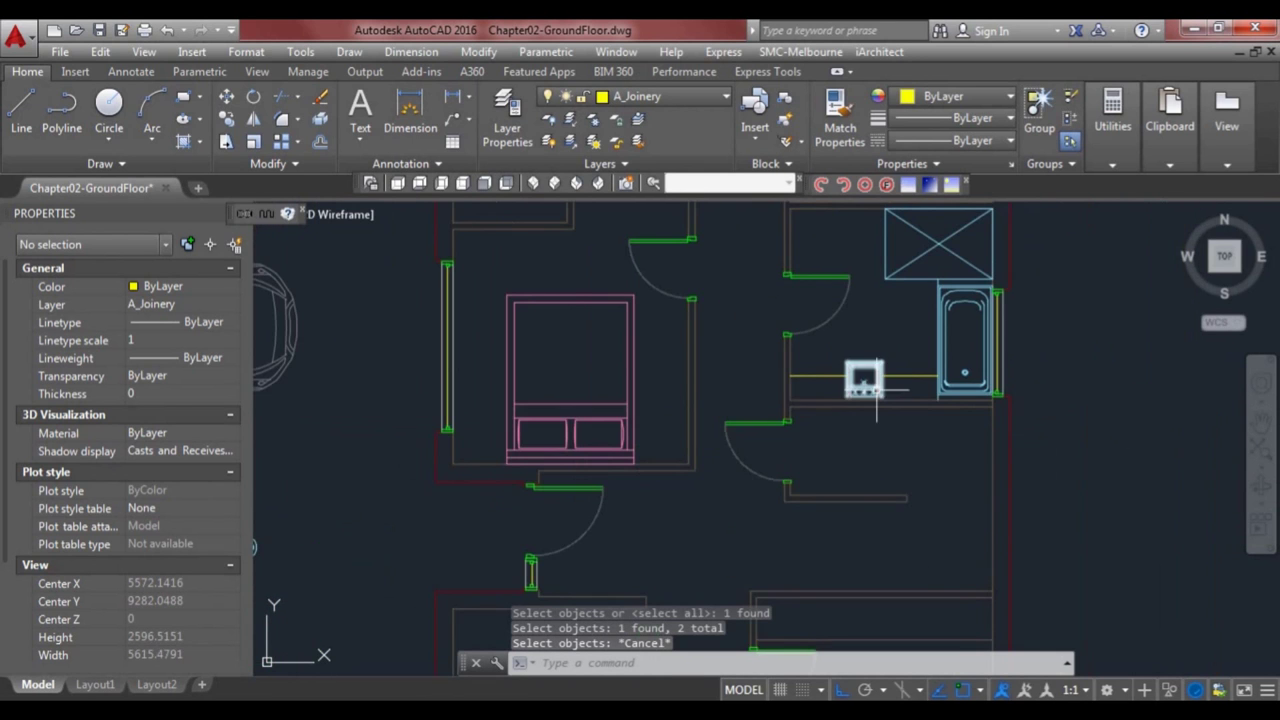
pyautogui.moveTo(869, 415); pyautogui.dragTo(845, 381, button='middle')
pyautogui.scroll(-2, 753, 424)
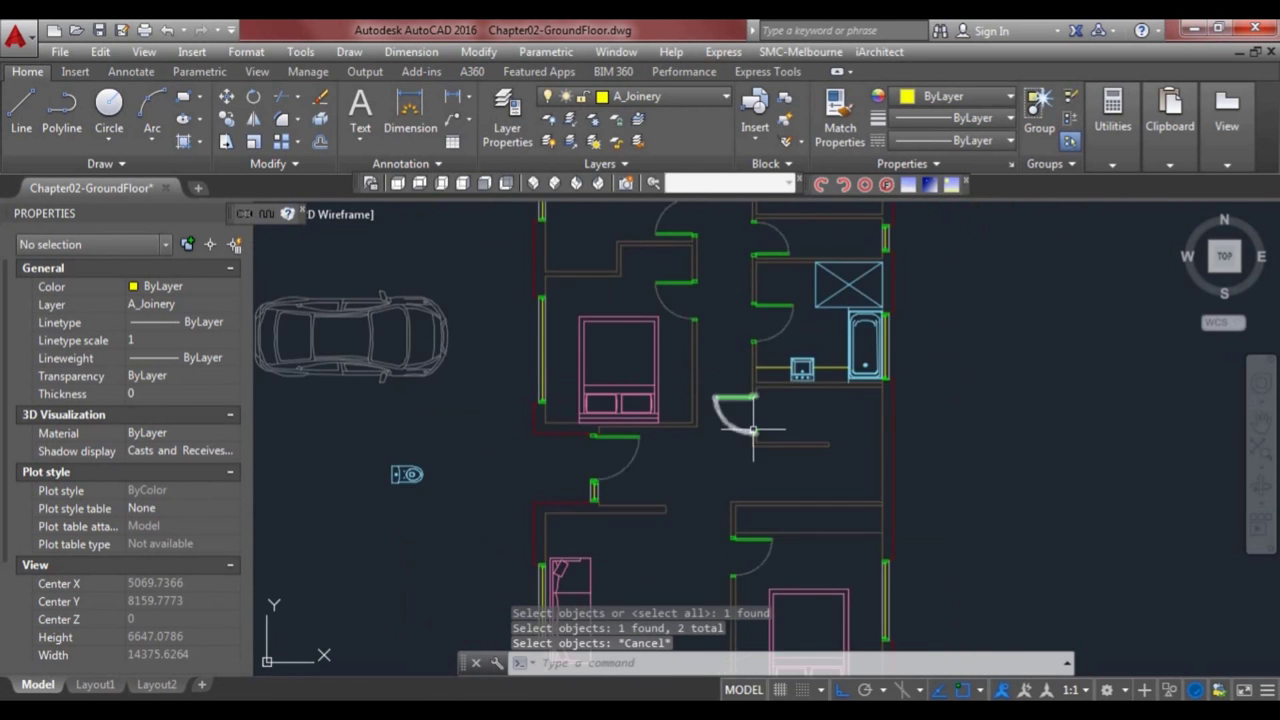
pyautogui.moveTo(435, 468); pyautogui.dragTo(502, 474, button='middle')
pyautogui.click(480, 476)
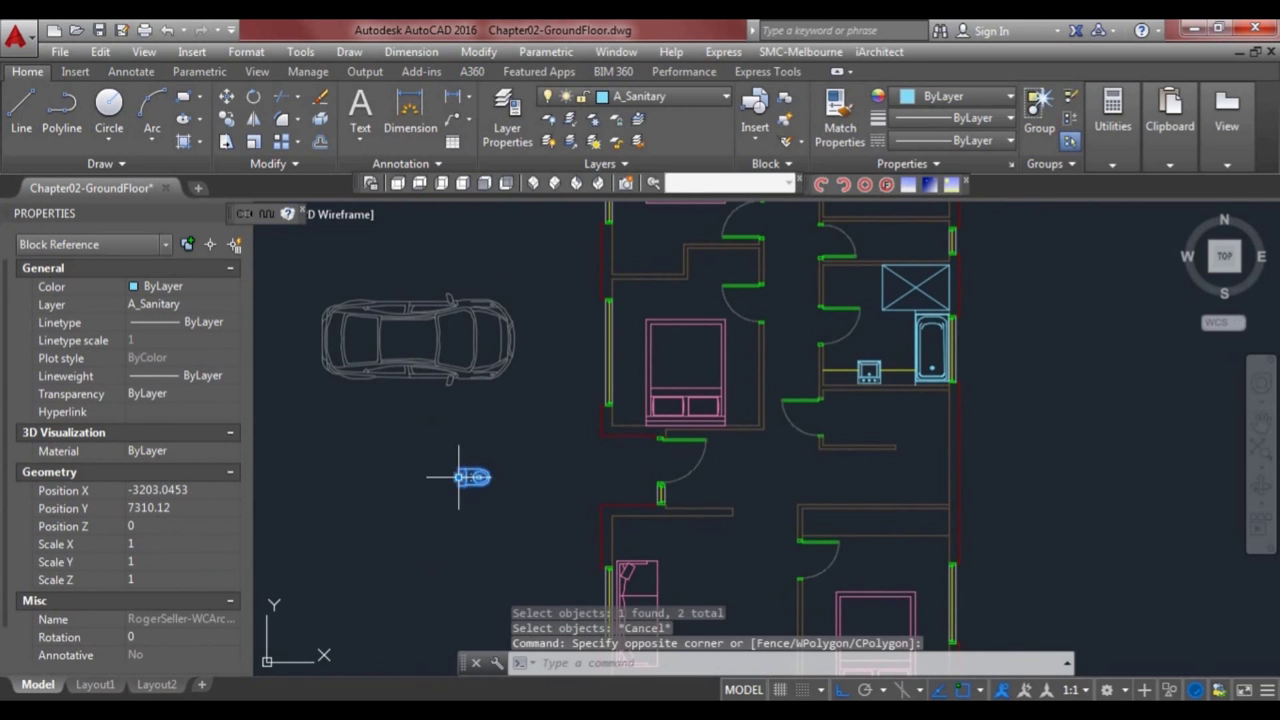
pyautogui.click(460, 476)
pyautogui.press('space')
pyautogui.scroll(5, 890, 334)
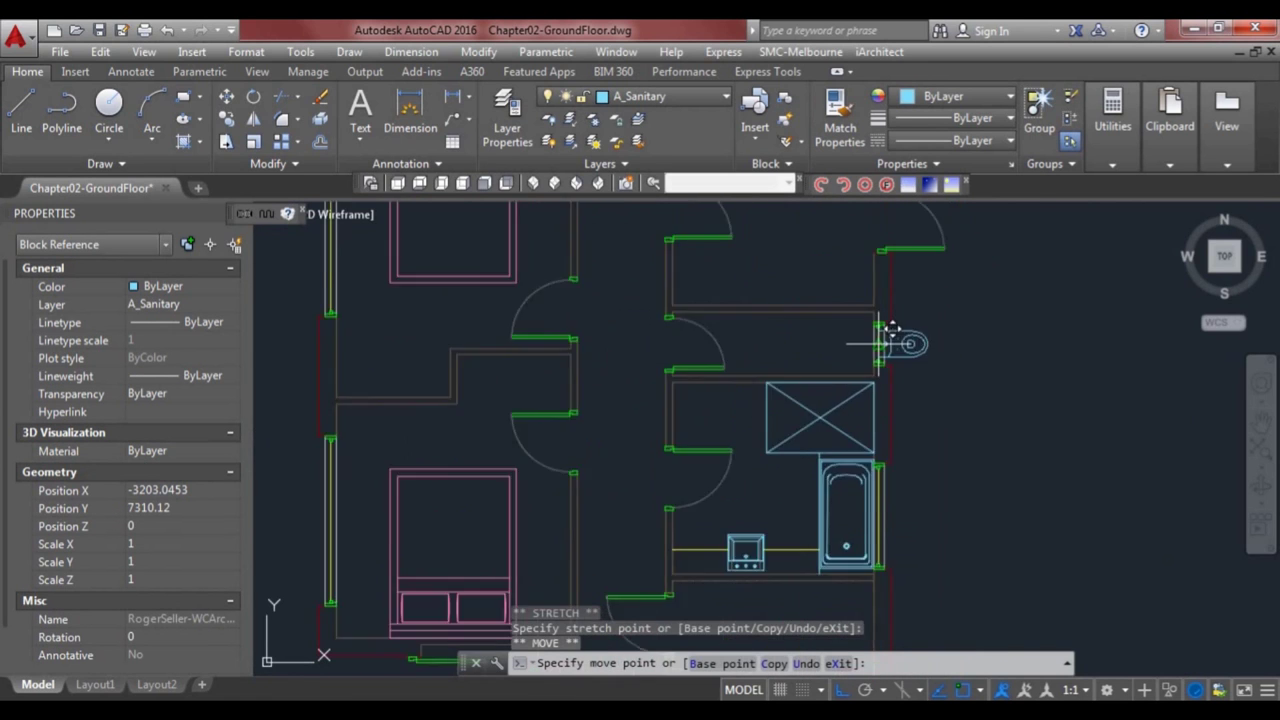
pyautogui.click(868, 345)
# - Mirror the toilet about the WC's outer wall line so that it faces into the room
pyautogui.click(873, 345)
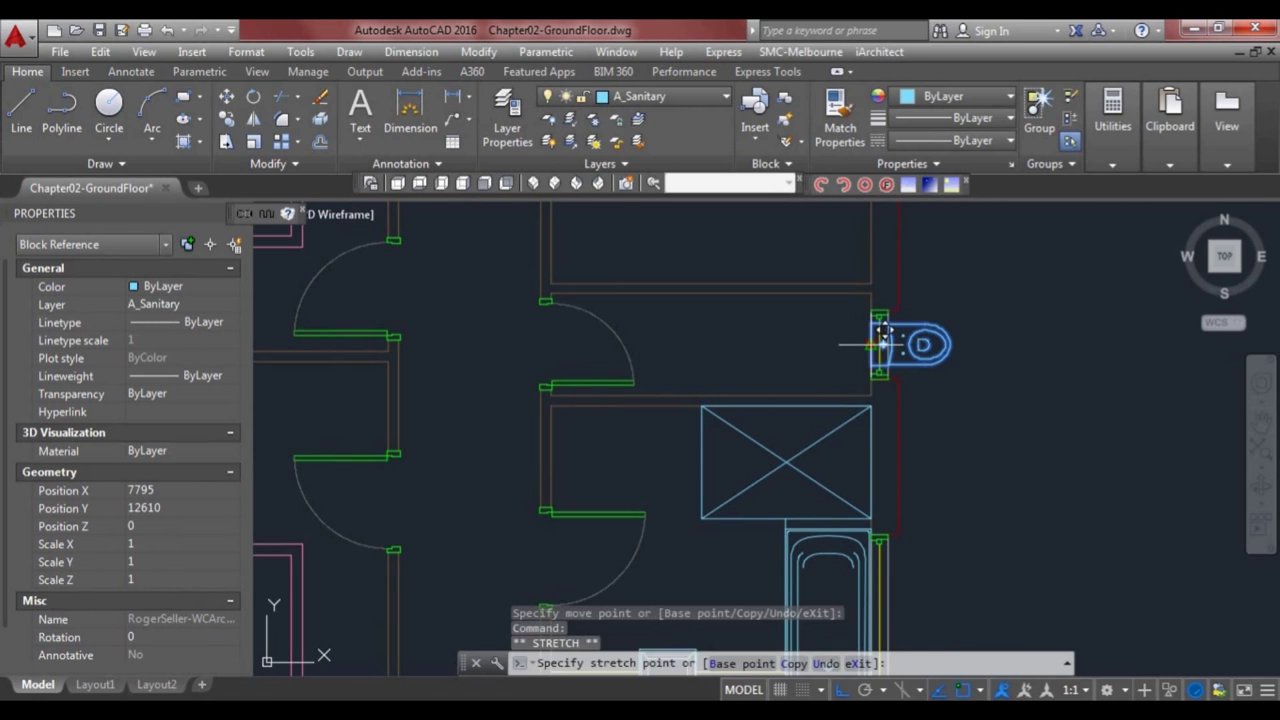
pyautogui.press('space')
pyautogui.press('space')
pyautogui.press('space')
pyautogui.press('space')
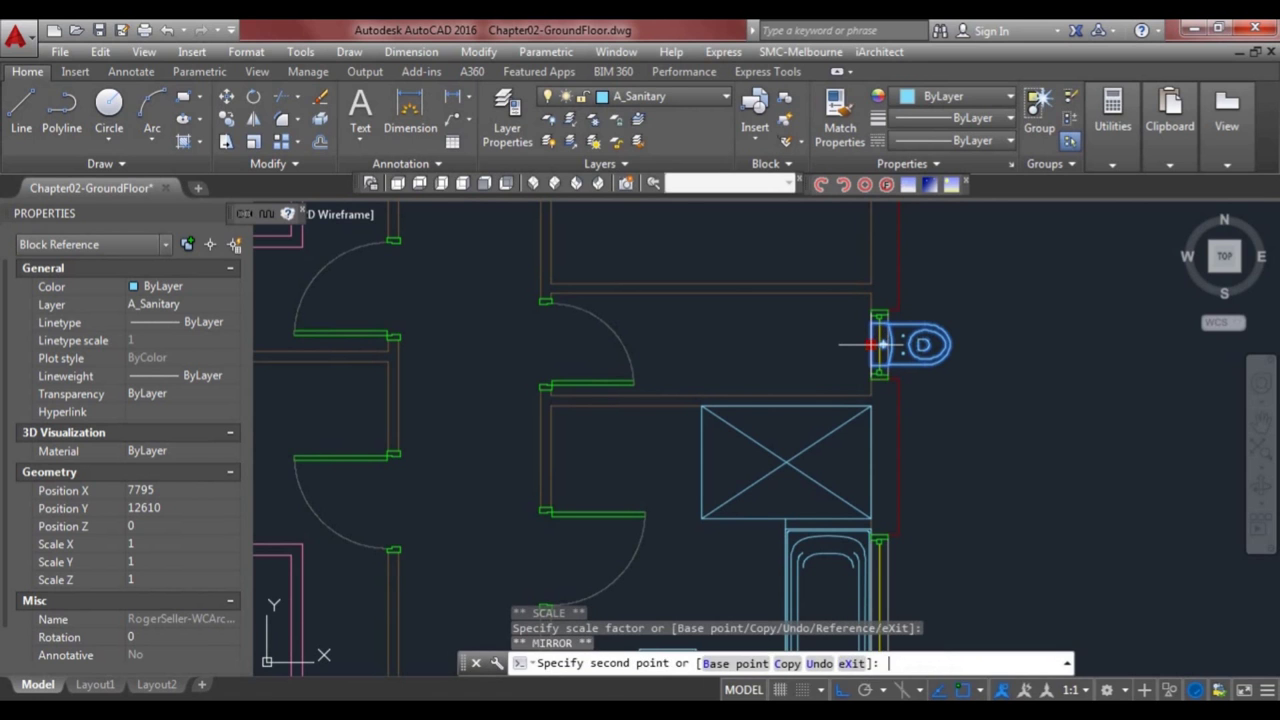
pyautogui.click(922, 470)
pyautogui.press('Escape')
pyautogui.scroll(-2, 916, 456)
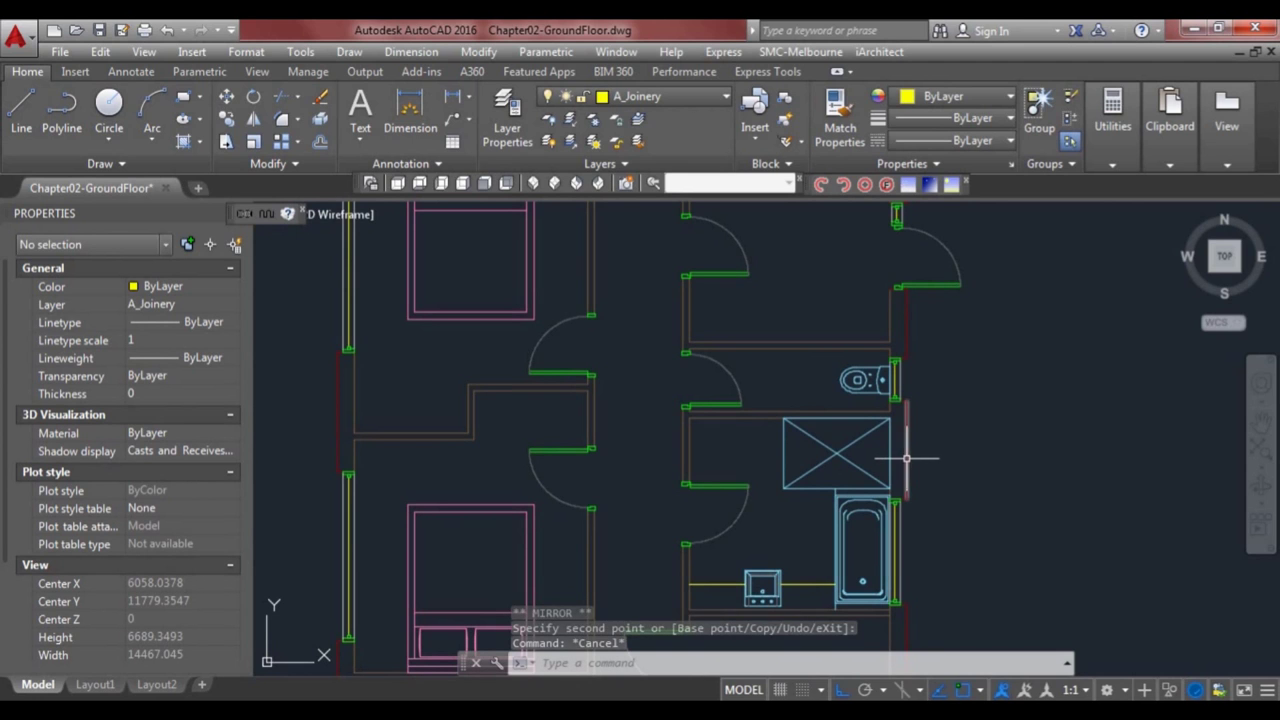
# - Match the bench line's properties onto the front line of the closet above the lower-right bedroom
pyautogui.moveTo(814, 519); pyautogui.dragTo(768, 350, button='middle')
pyautogui.scroll(-1, 768, 350)
pyautogui.scroll(2, 765, 468)
pyautogui.write('ma')
pyautogui.press('Return')
pyautogui.click(743, 272)
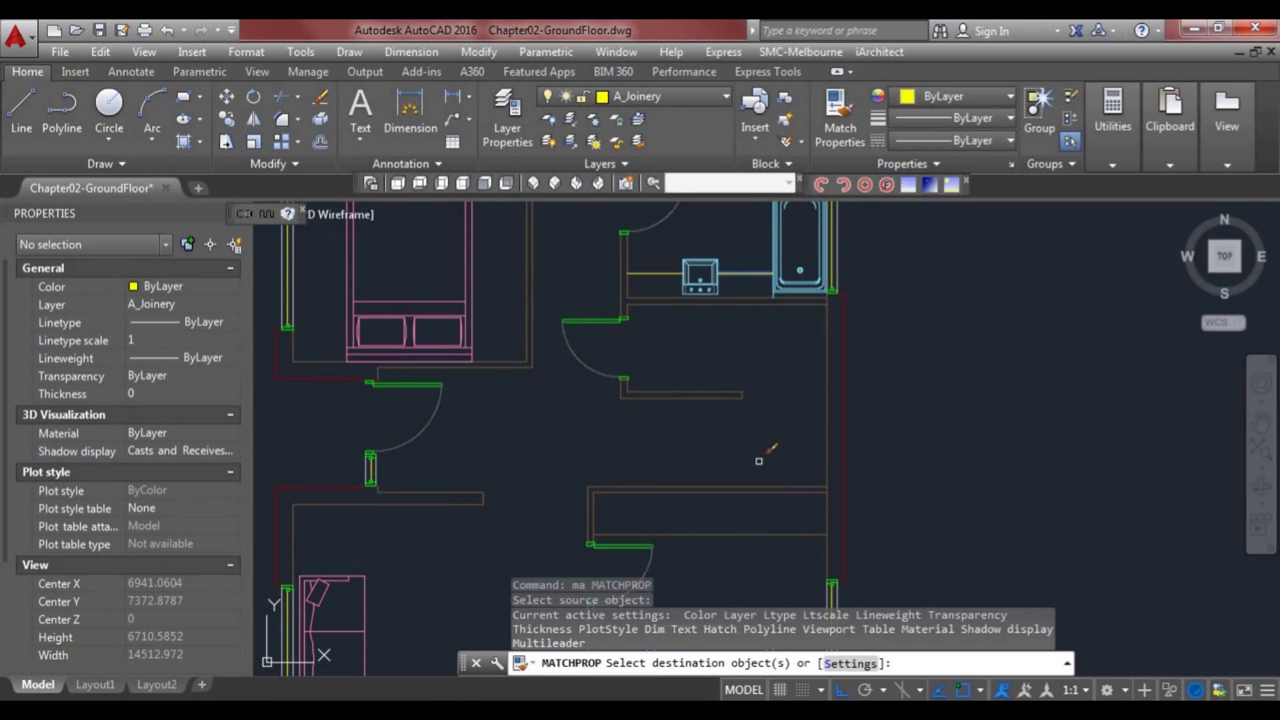
pyautogui.click(762, 537)
pyautogui.press('Escape')
# - Draw a front line across the opening of each of the two wardrobe niches between the left bedrooms
pyautogui.scroll(-2, 761, 502)
pyautogui.moveTo(681, 390); pyautogui.dragTo(696, 423, button='middle')
pyautogui.scroll(1, 652, 394)
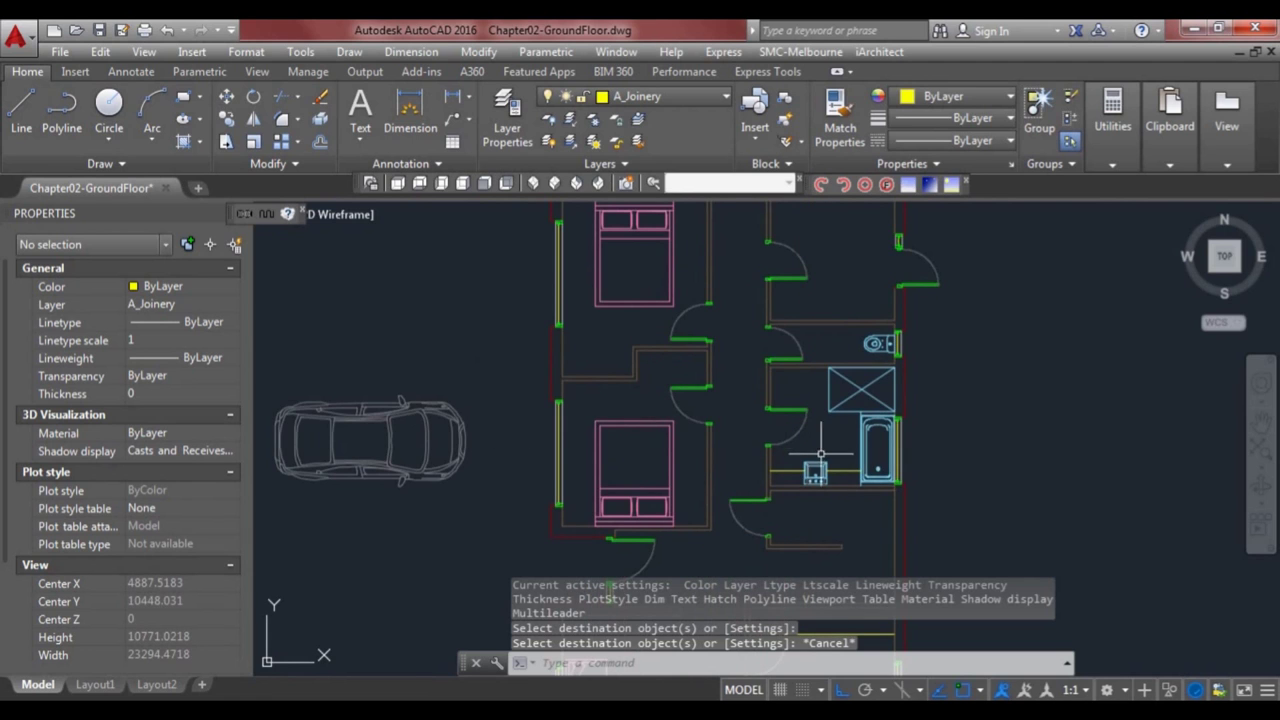
pyautogui.scroll(4, 663, 286)
pyautogui.write('l')
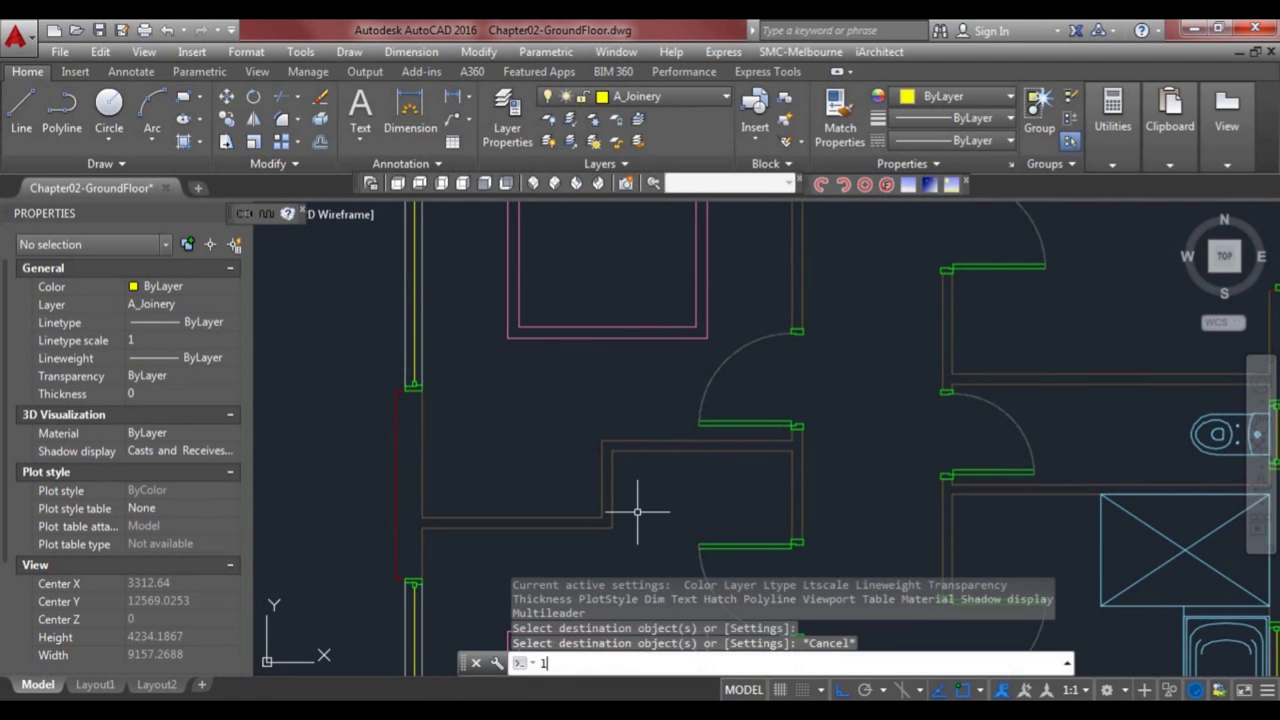
pyautogui.press('Return')
pyautogui.click(614, 526)
pyautogui.click(792, 527)
pyautogui.press('Return')
pyautogui.press('Return')
pyautogui.click(602, 440)
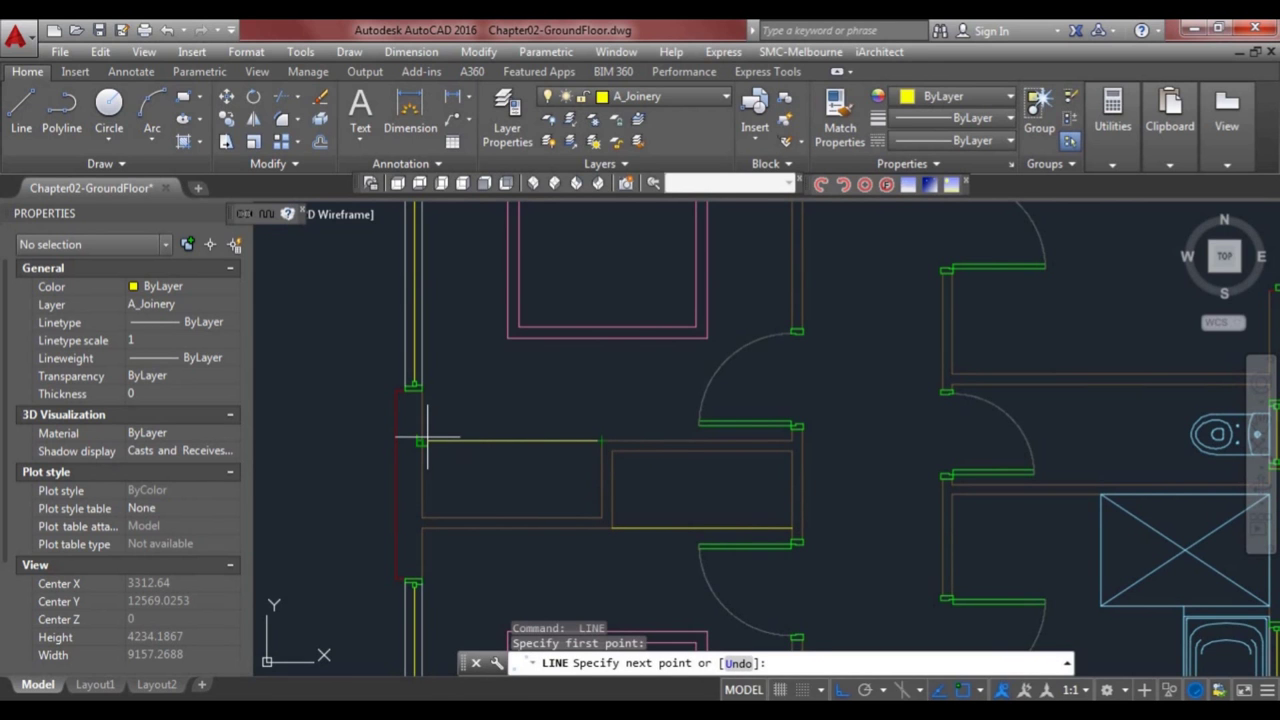
pyautogui.click(422, 440)
pyautogui.press('Return')
# - Draw a line along the full lower wall of the room above the WC
pyautogui.scroll(-4, 760, 390)
pyautogui.moveTo(745, 370); pyautogui.dragTo(580, 417, button='middle')
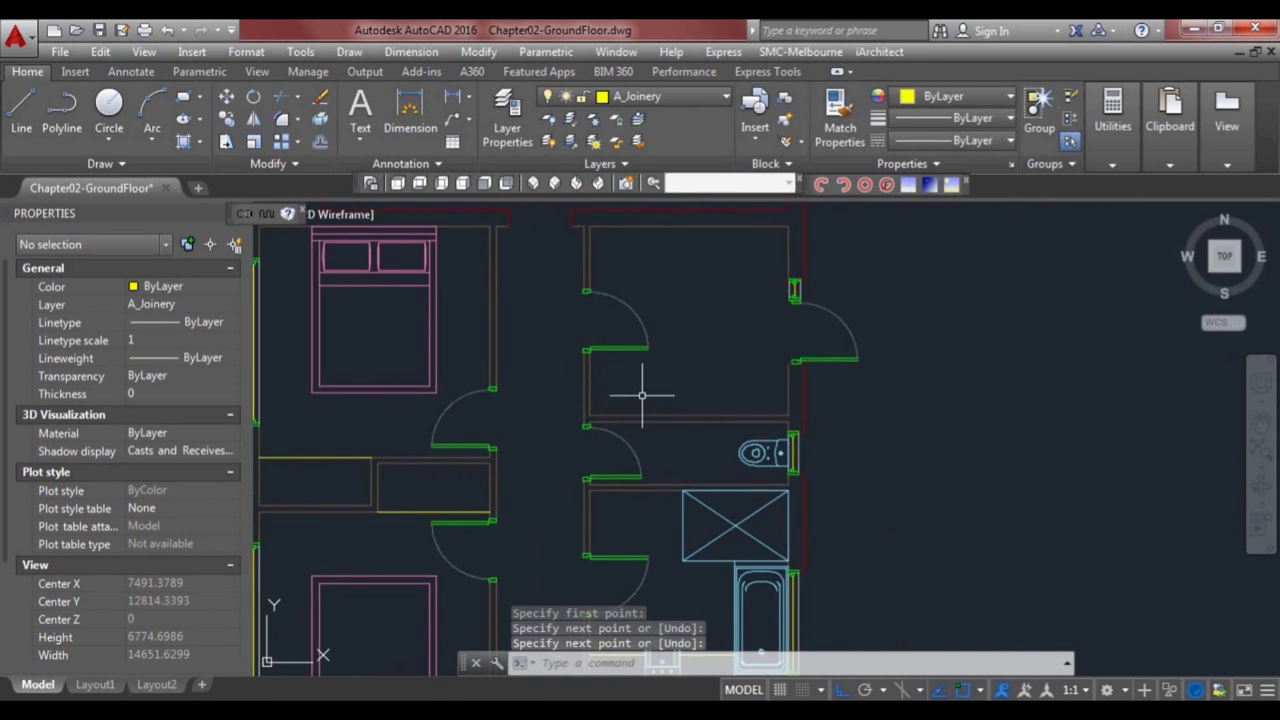
pyautogui.scroll(5, 640, 400)
pyautogui.press('Return')
pyautogui.click(505, 445)
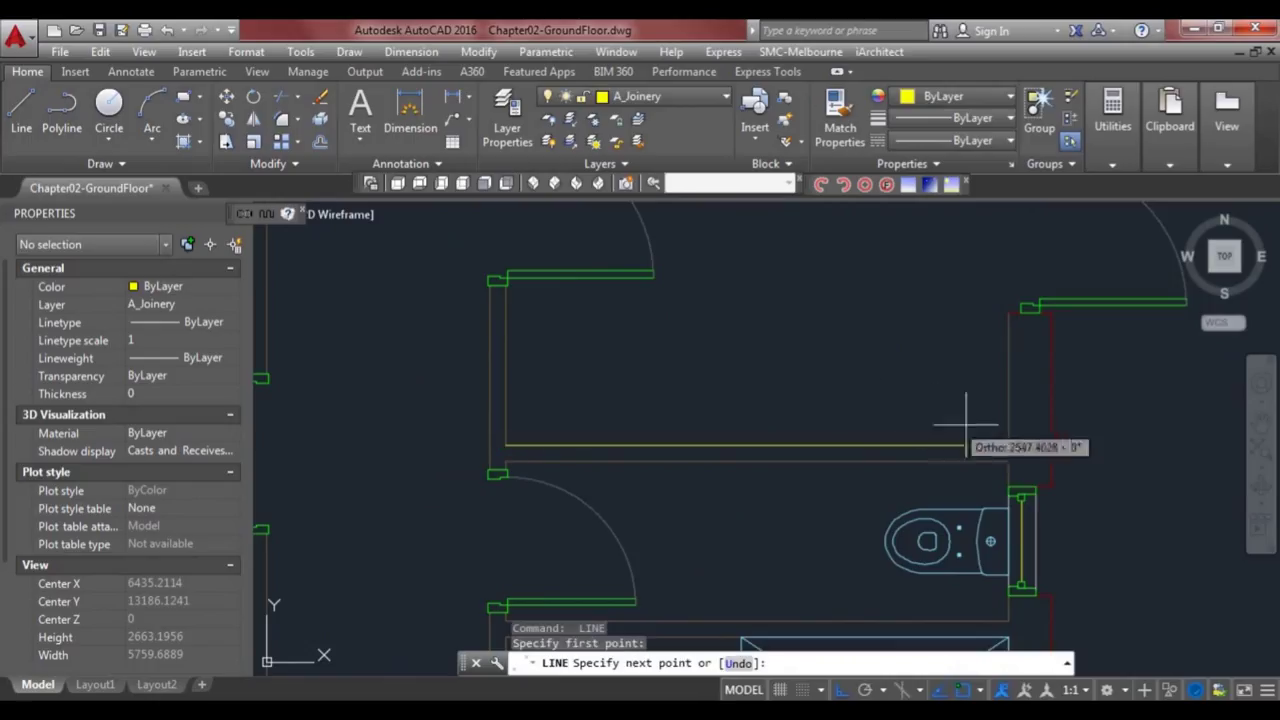
pyautogui.click(1008, 445)
pyautogui.press('Return')
# - Move the new line up by 600 from the room's lower wall
pyautogui.click(998, 445)
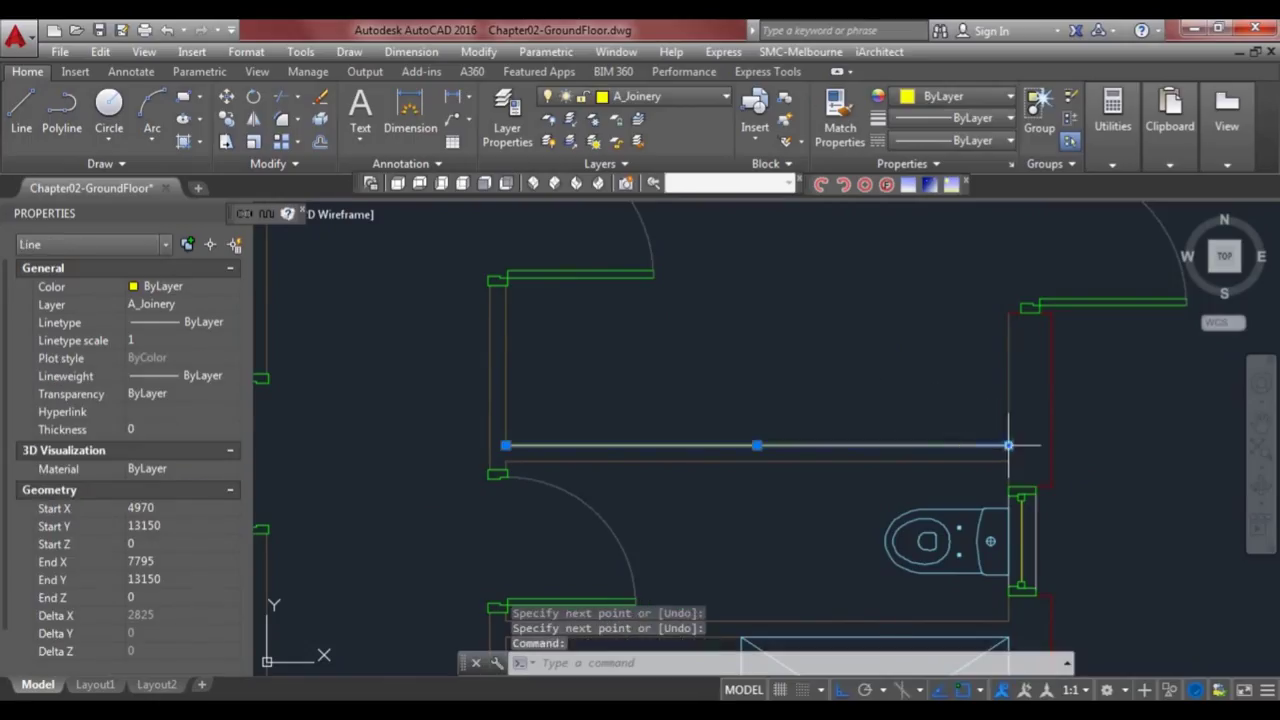
pyautogui.click(1008, 445)
pyautogui.press('space')
pyautogui.write('600')
pyautogui.press('Return')
pyautogui.scroll(-4, 978, 427)
pyautogui.press('Escape')
# - Copy the joinery line straight up onto the upper wall of the same room
pyautogui.click(988, 387)
pyautogui.click(988, 387)
pyautogui.press('space')
pyautogui.write('c')
pyautogui.press('Return')
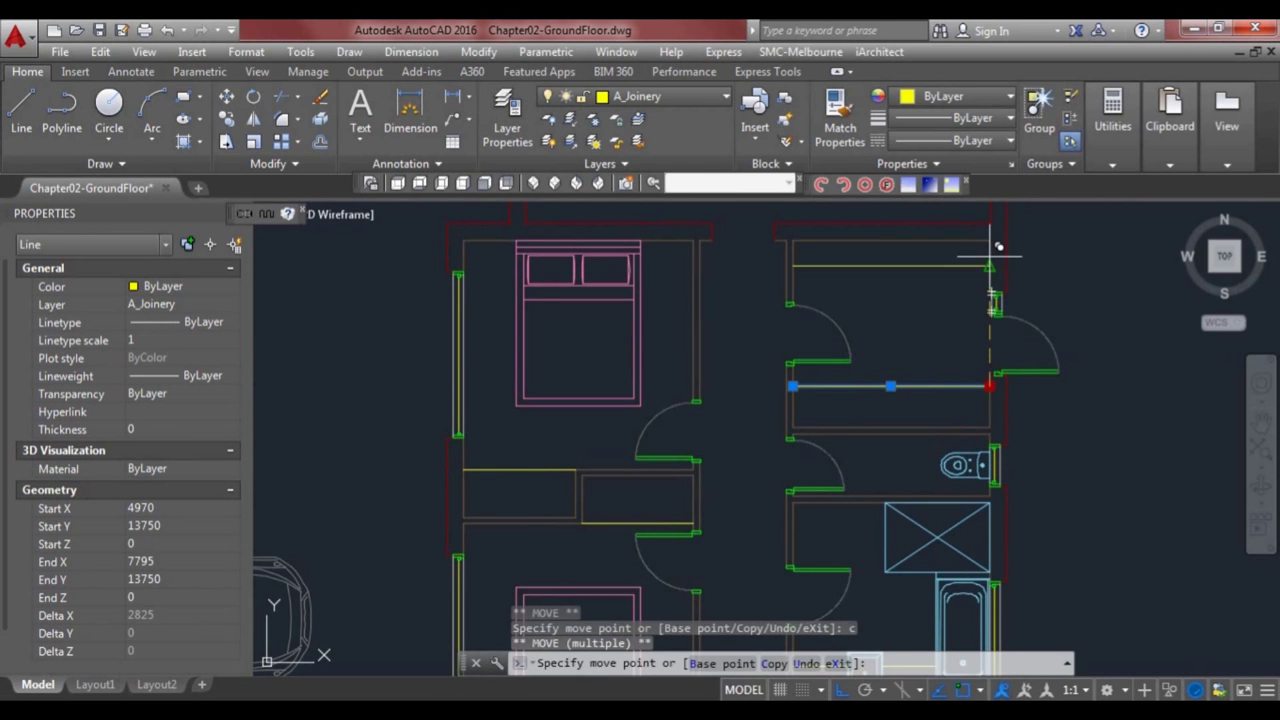
pyautogui.press('Escape')
pyautogui.press('Escape')
# - Place the copied joinery line on the upper wall of the room and move it down by 600
pyautogui.click(972, 241)
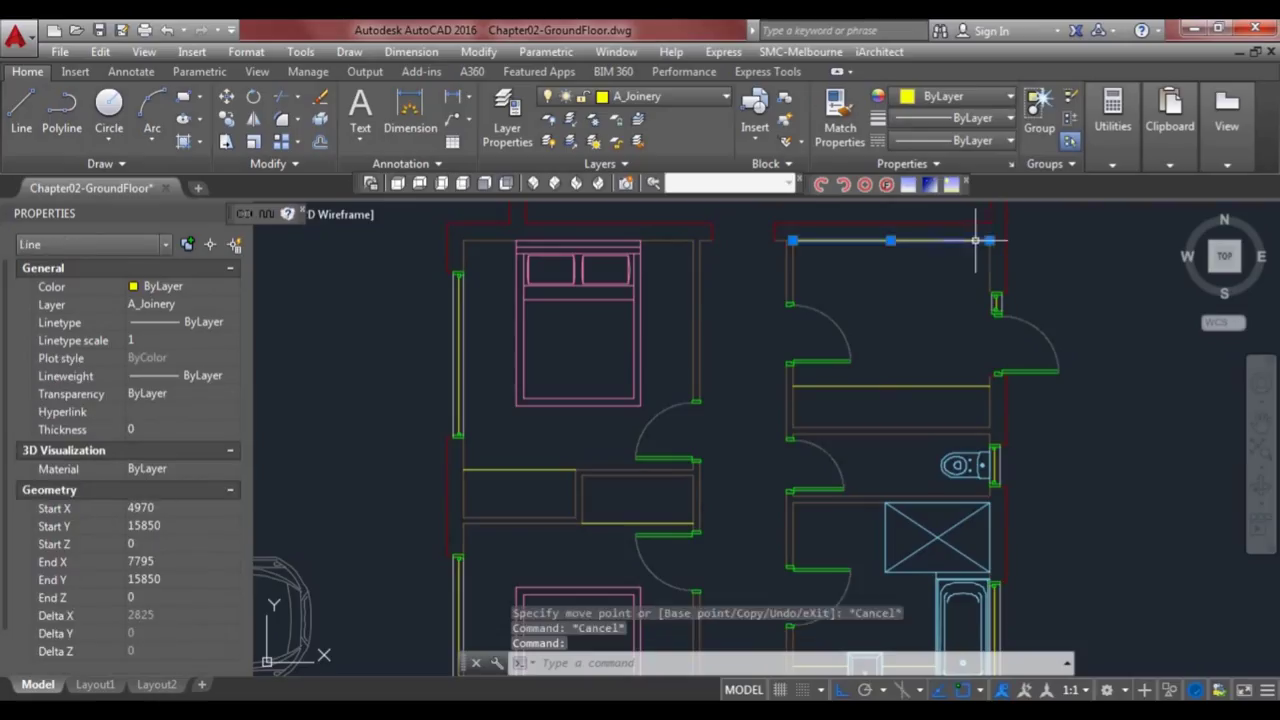
pyautogui.click(988, 241)
pyautogui.press('space')
pyautogui.write('5')
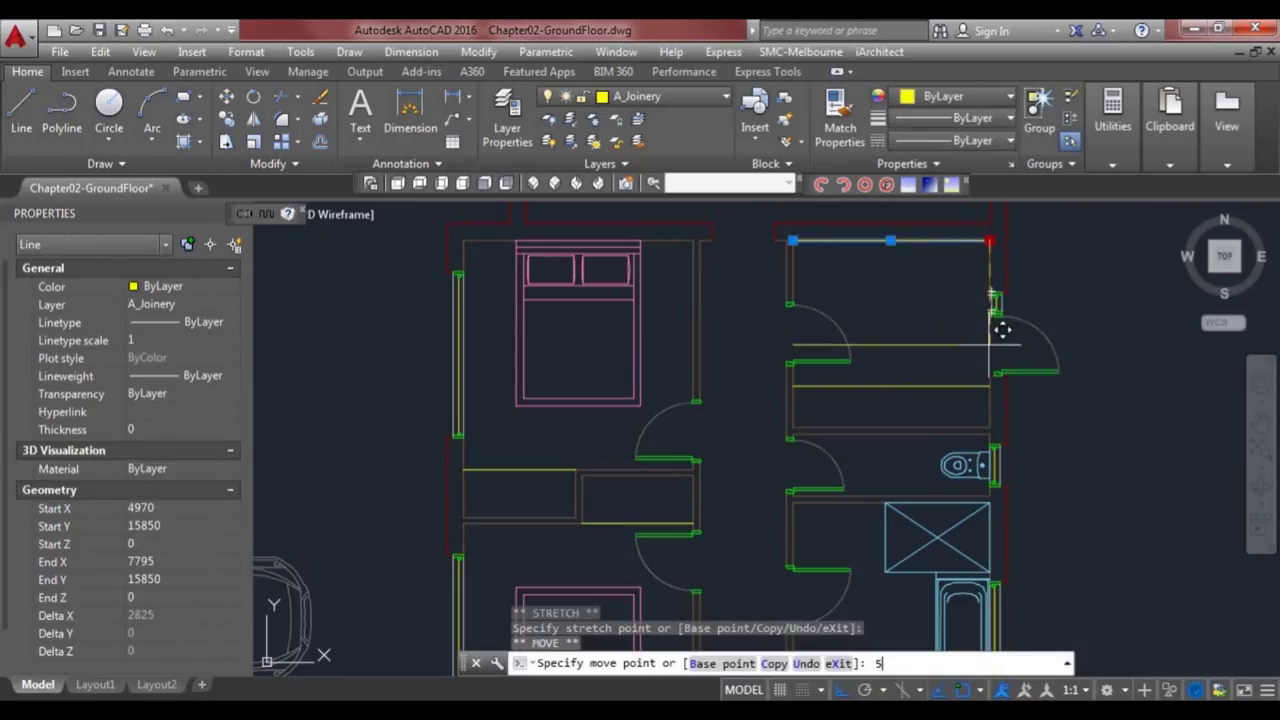
pyautogui.press('Return')
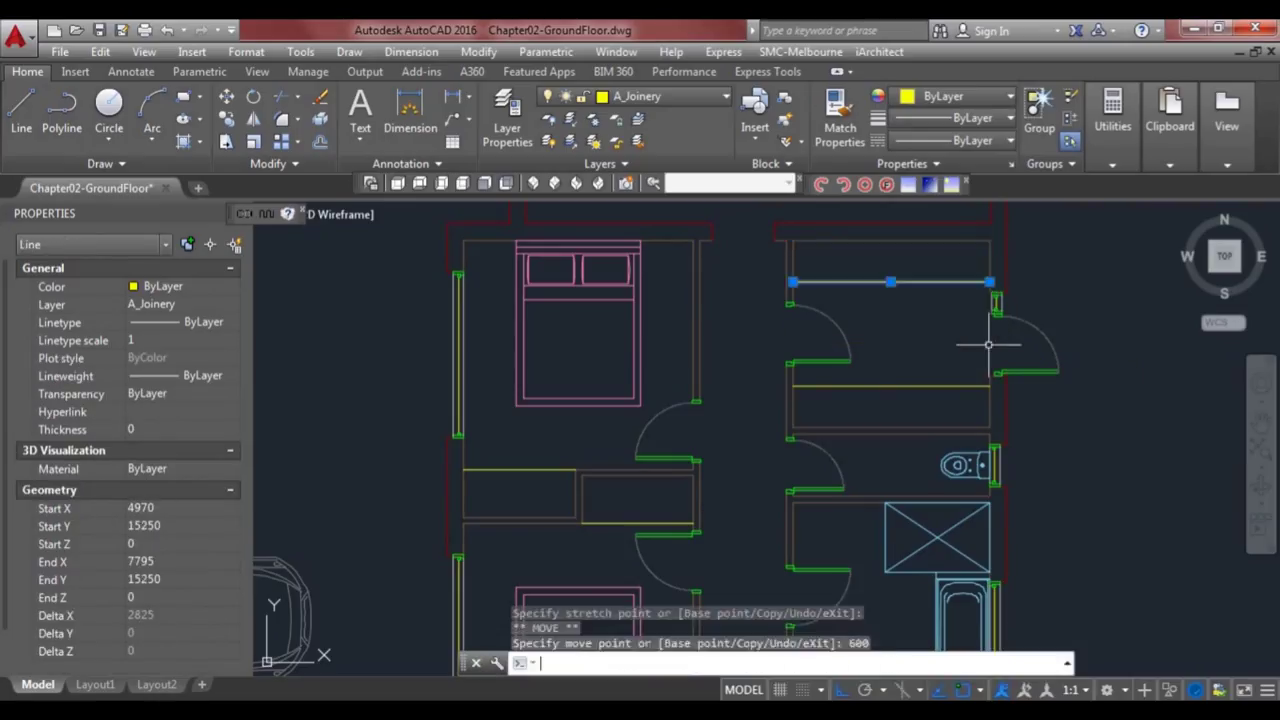
pyautogui.press('Escape')
# - On layer A_Stairs, draw a vertical line past the stub wall's end, from the bathroom's lower wall to the wardrobe wall below
pyautogui.scroll(-2, 962, 390)
pyautogui.moveTo(962, 411); pyautogui.dragTo(848, 284, button='middle')
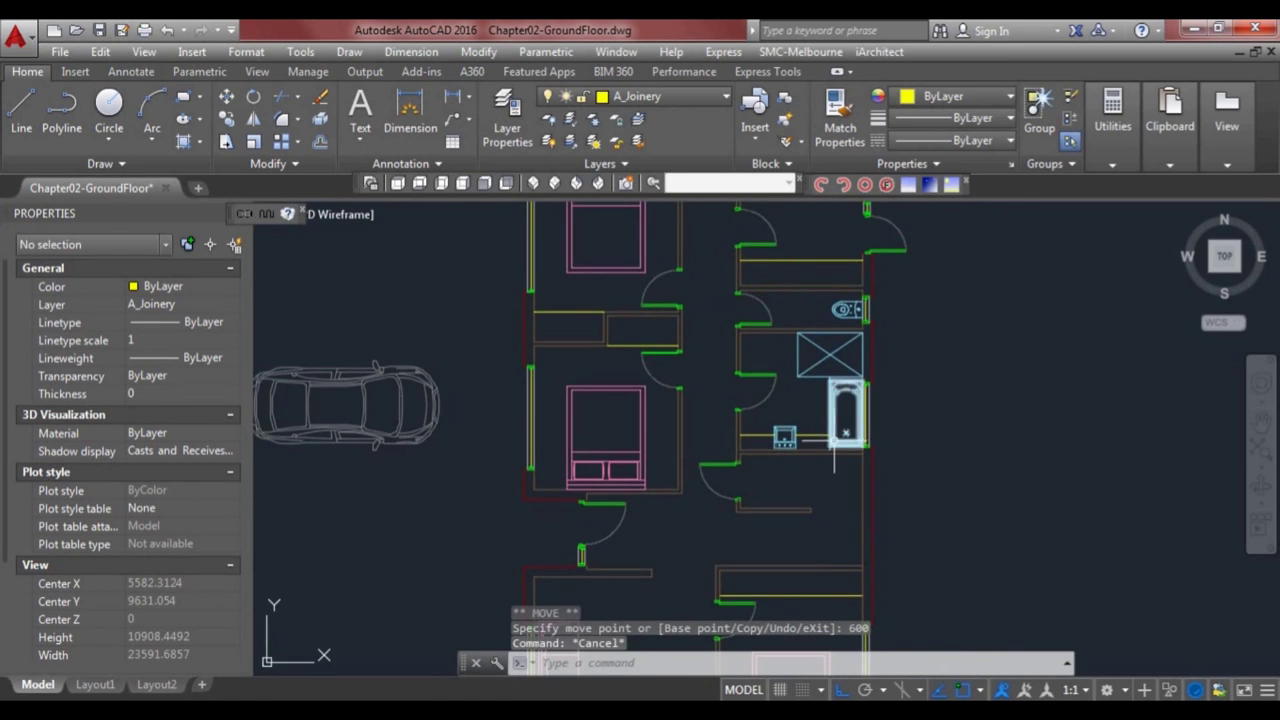
pyautogui.moveTo(848, 424); pyautogui.dragTo(856, 325, button='middle')
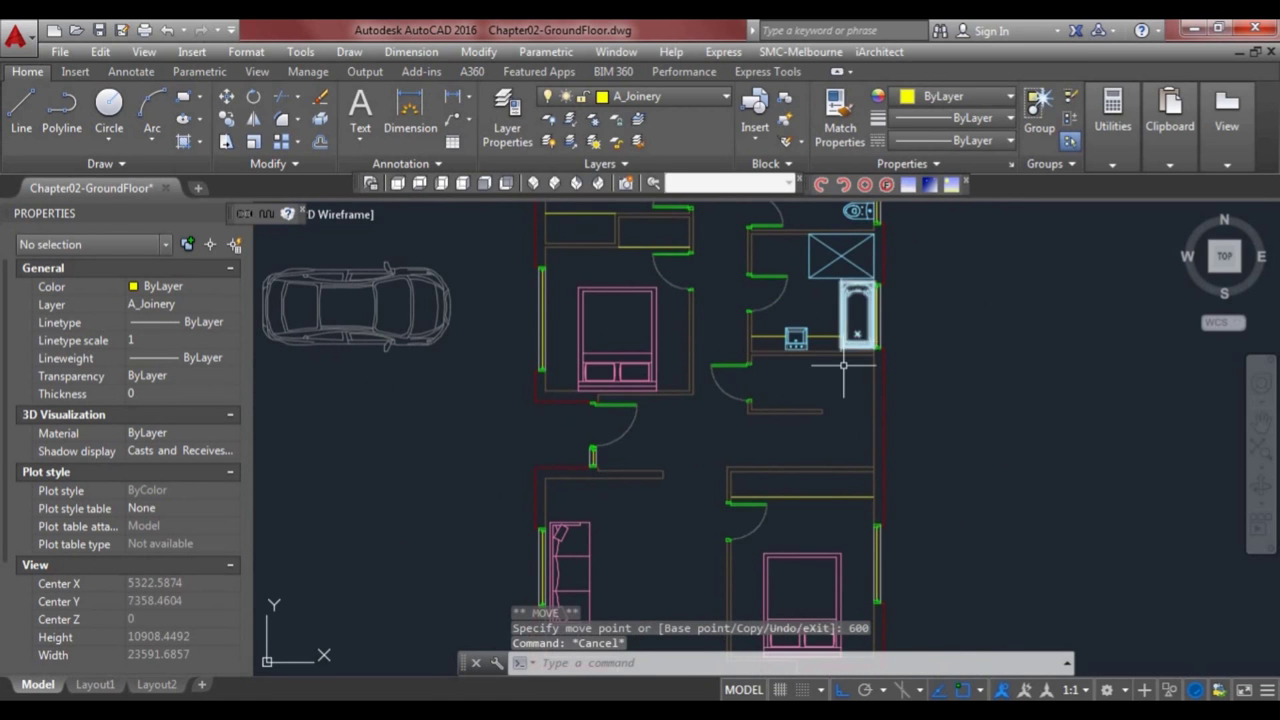
pyautogui.click(668, 96)
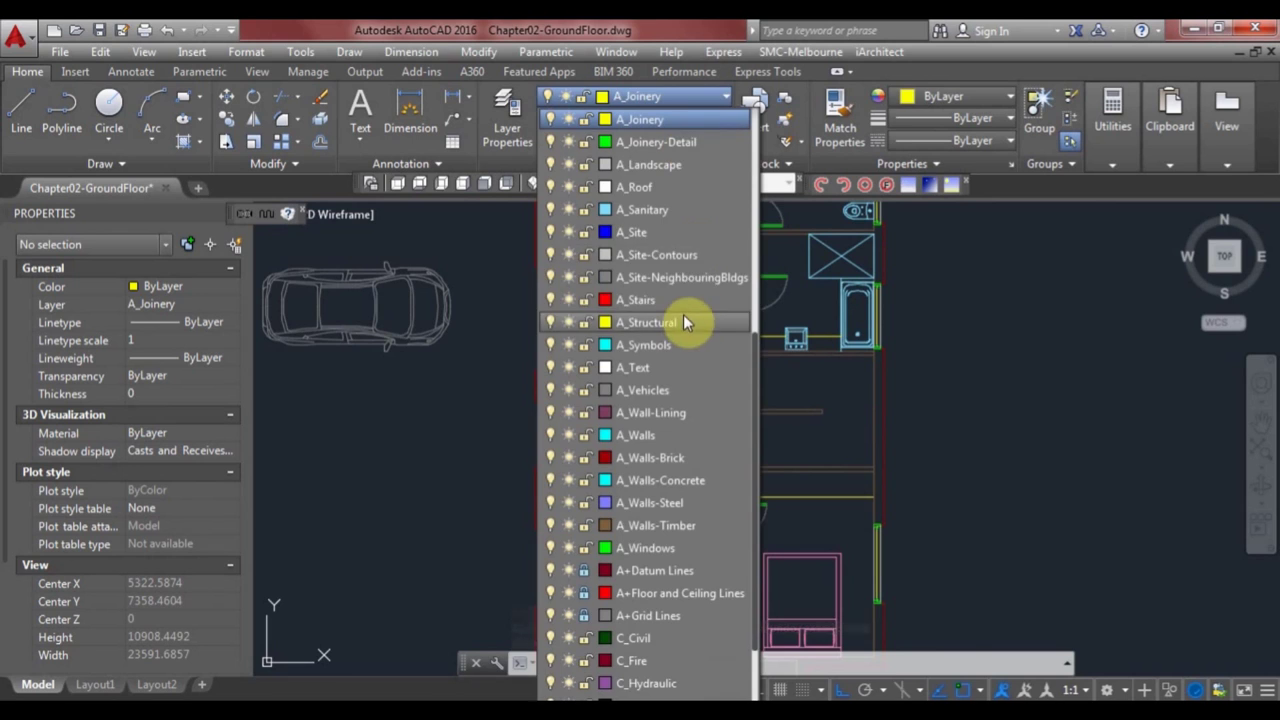
pyautogui.click(680, 300)
pyautogui.moveTo(816, 438); pyautogui.dragTo(787, 398, button='middle')
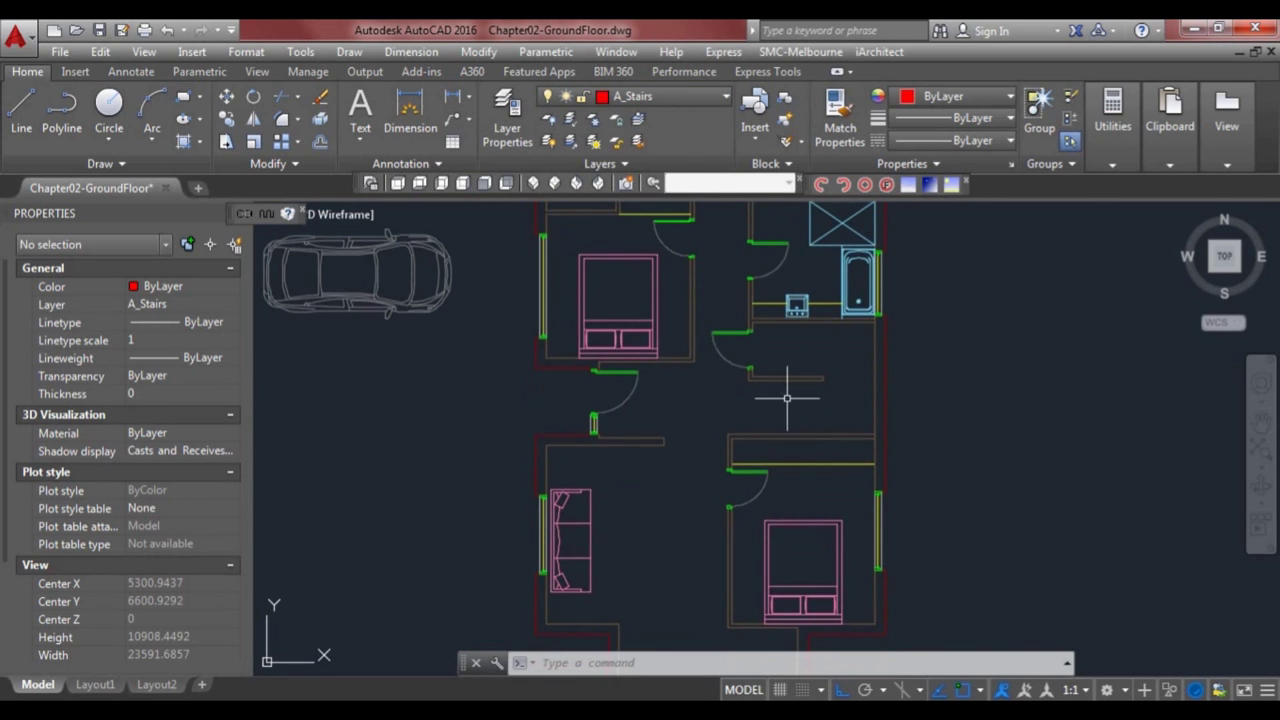
pyautogui.write('l')
pyautogui.press('Return')
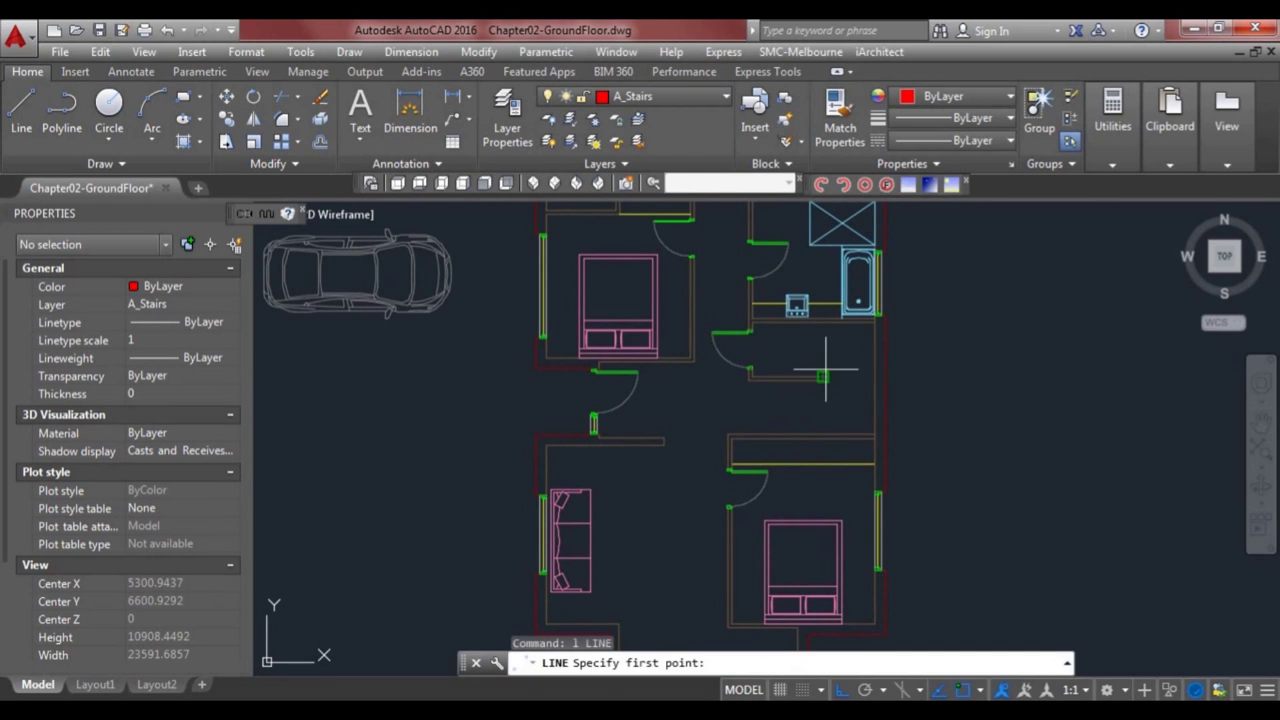
pyautogui.click(822, 322)
pyautogui.click(833, 430)
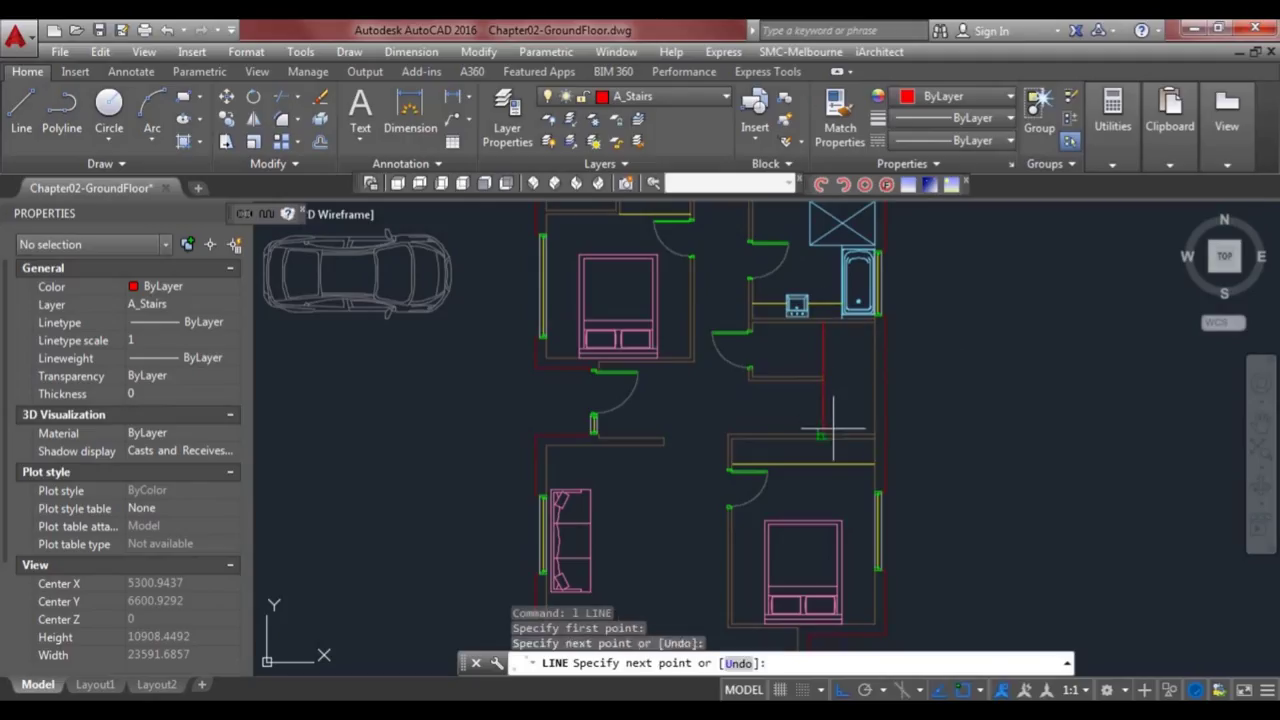
pyautogui.press('Return')
pyautogui.scroll(2, 820, 435)
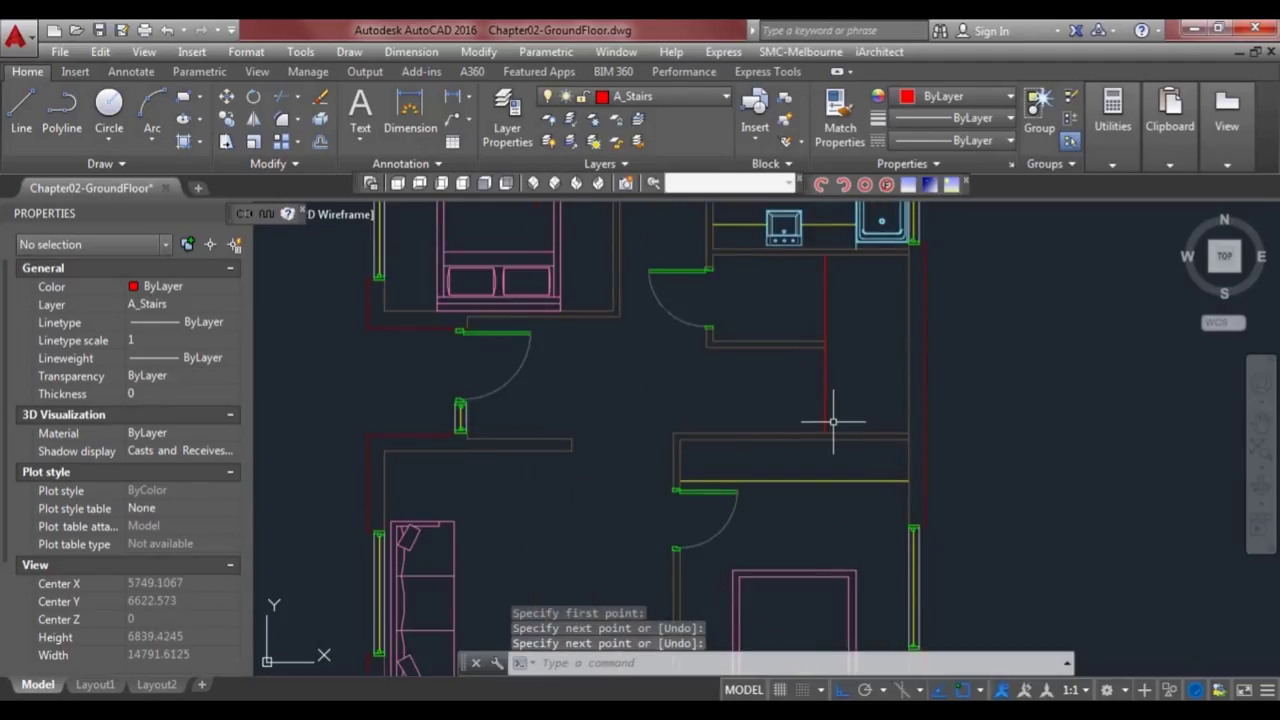
# - Offset the vertical stair line to the left at 250 spacing, repeating from each copy to make eight more tread lines
pyautogui.write('o')
pyautogui.press('Return')
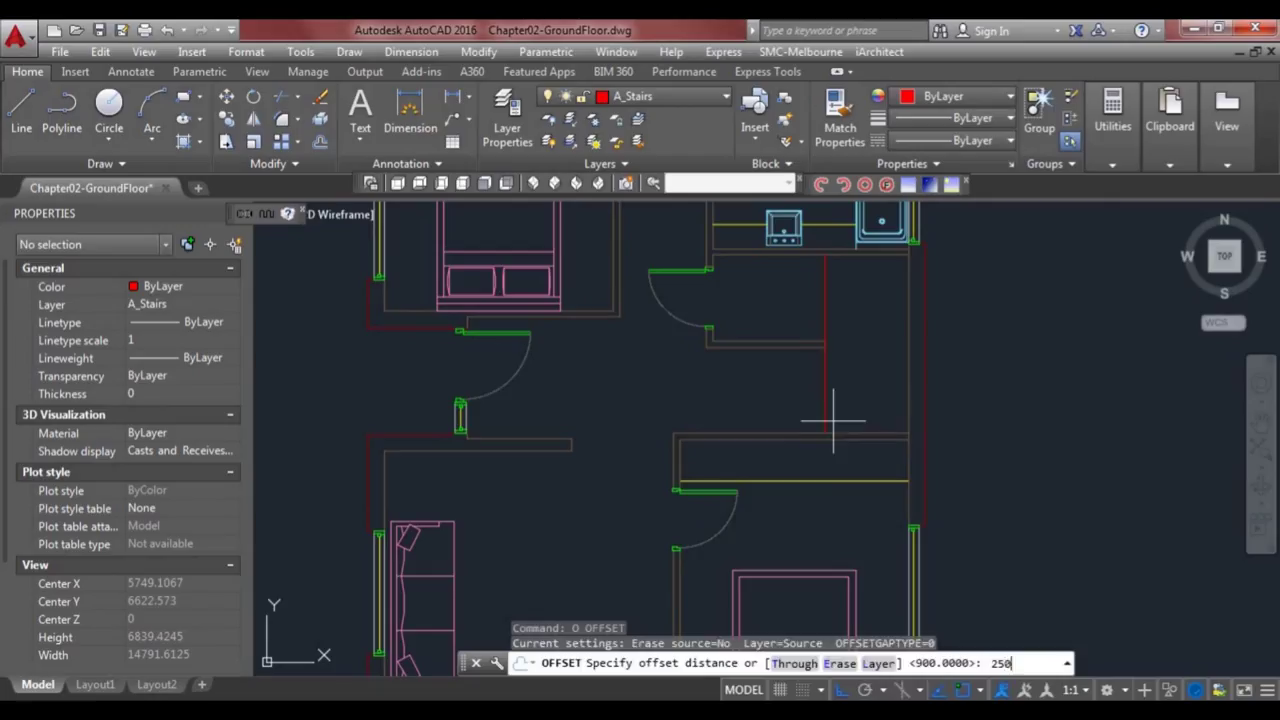
pyautogui.press('Return')
pyautogui.click(826, 400)
pyautogui.click(775, 390)
pyautogui.click(807, 390)
pyautogui.click(761, 386)
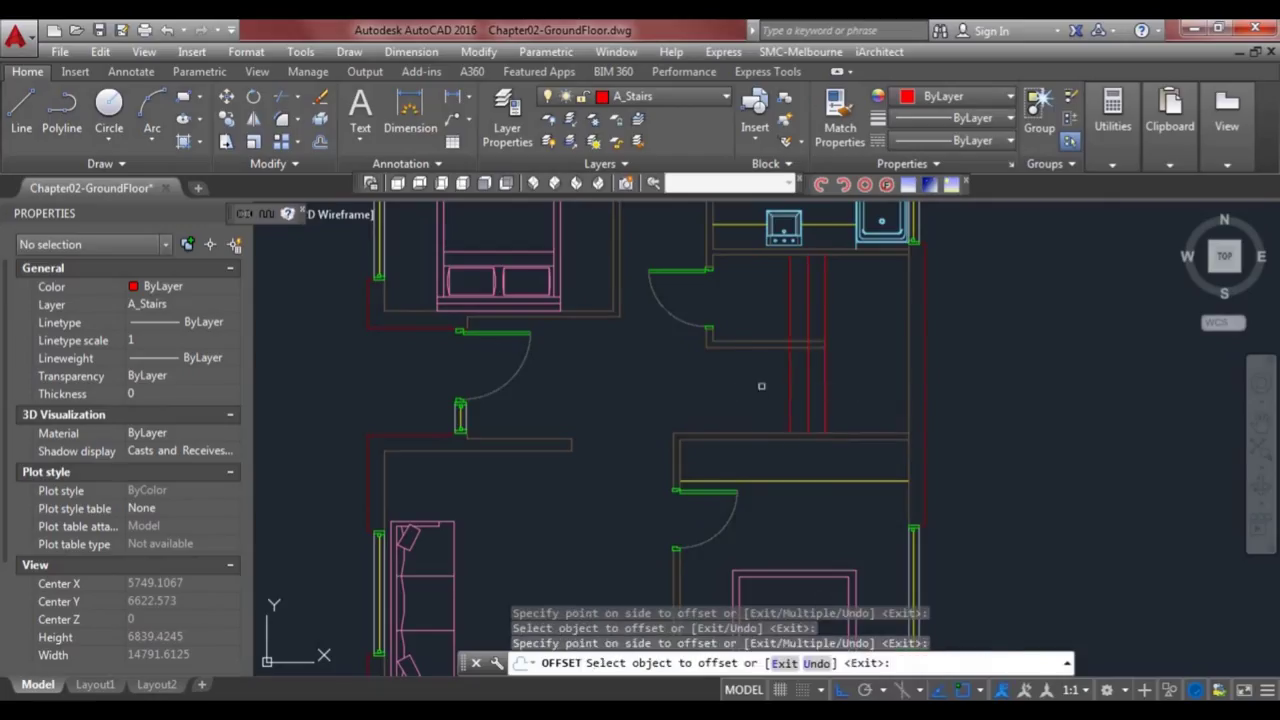
pyautogui.click(787, 386)
pyautogui.click(766, 388)
pyautogui.click(772, 386)
pyautogui.click(746, 381)
pyautogui.click(755, 382)
pyautogui.click(729, 378)
pyautogui.click(735, 378)
pyautogui.click(721, 377)
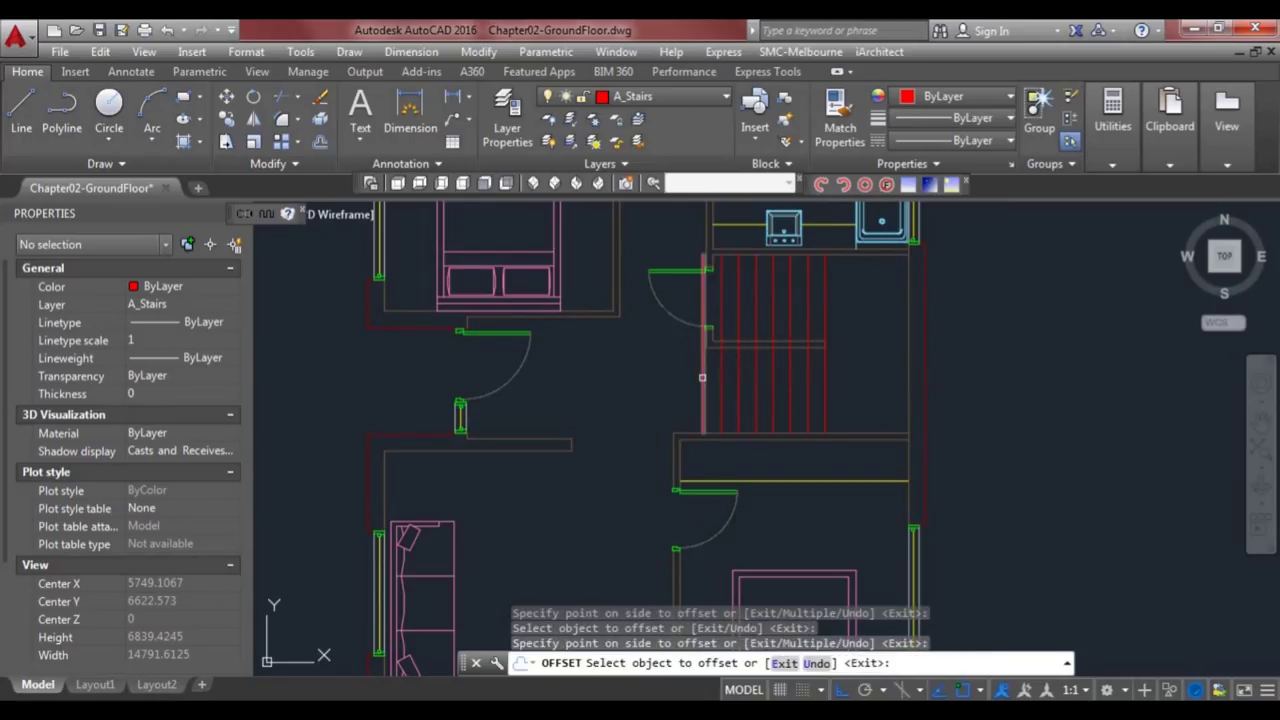
pyautogui.click(702, 377)
pyautogui.click(697, 377)
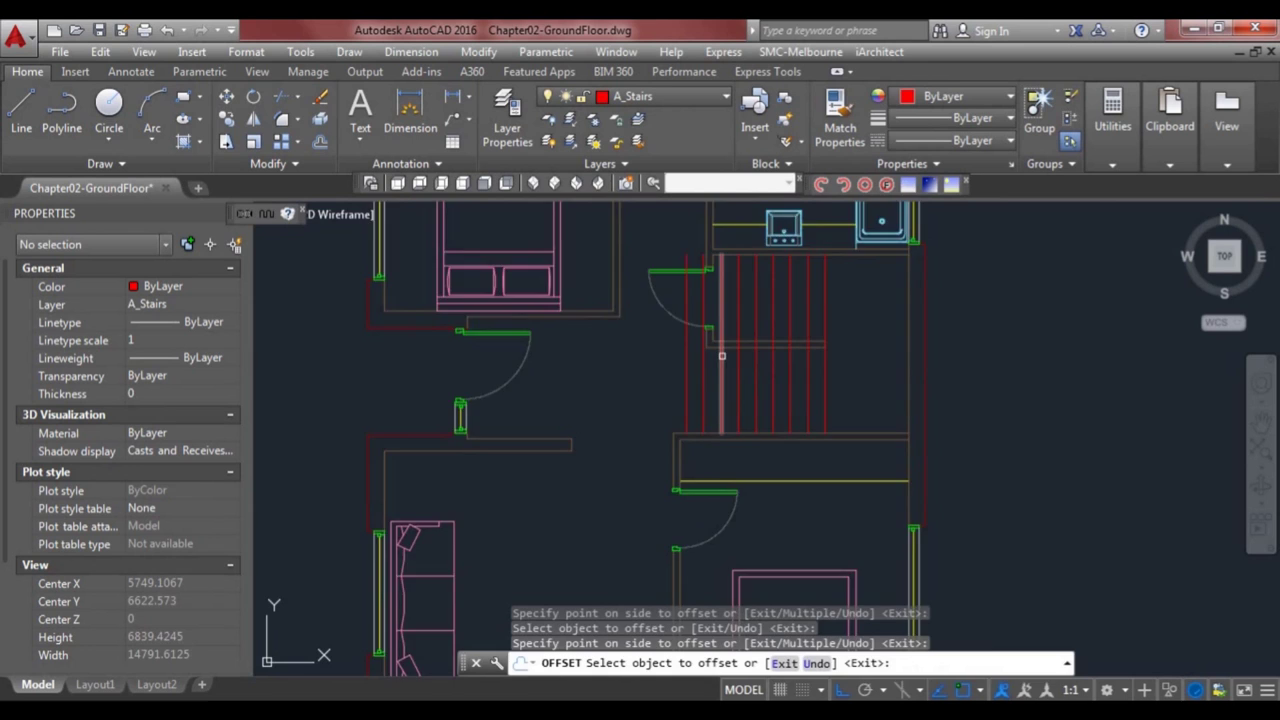
pyautogui.scroll(2, 722, 356)
pyautogui.press('Escape')
pyautogui.scroll(-1, 716, 371)
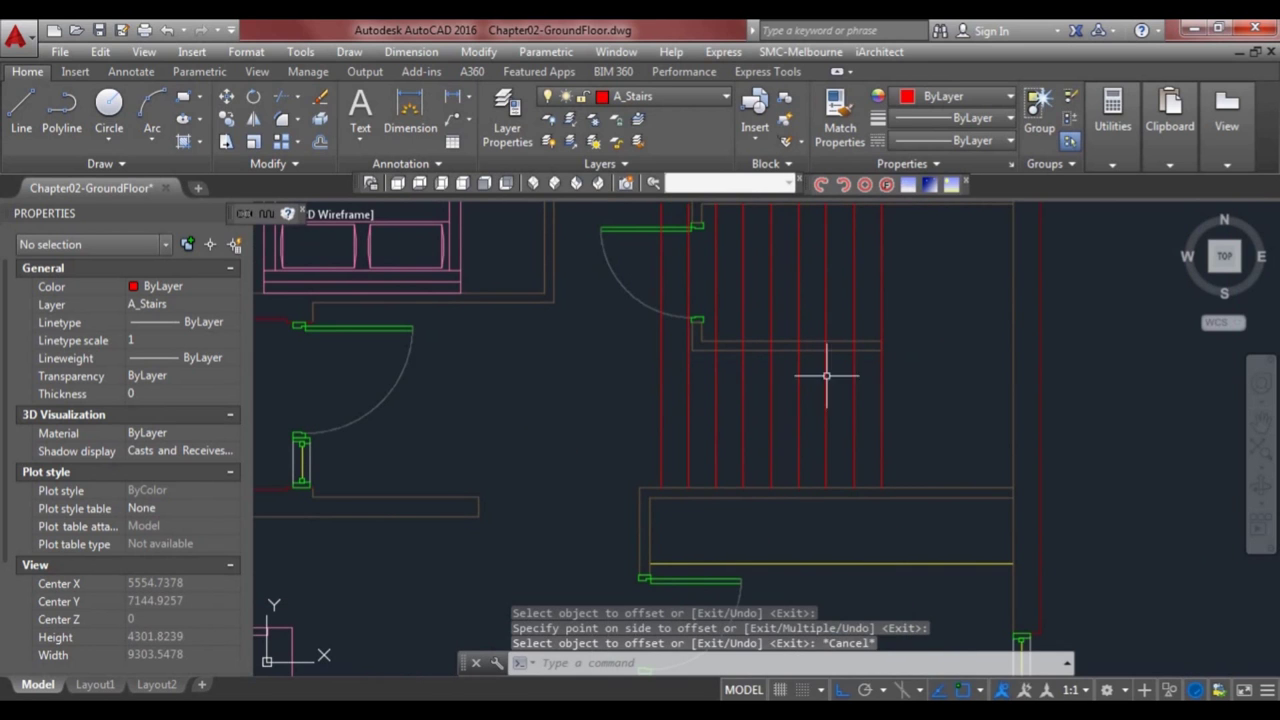
# - Draw a line along the stub wall's lower face from the rightmost tread line to the leftmost one
pyautogui.write('l')
pyautogui.press('Return')
pyautogui.click(881, 349)
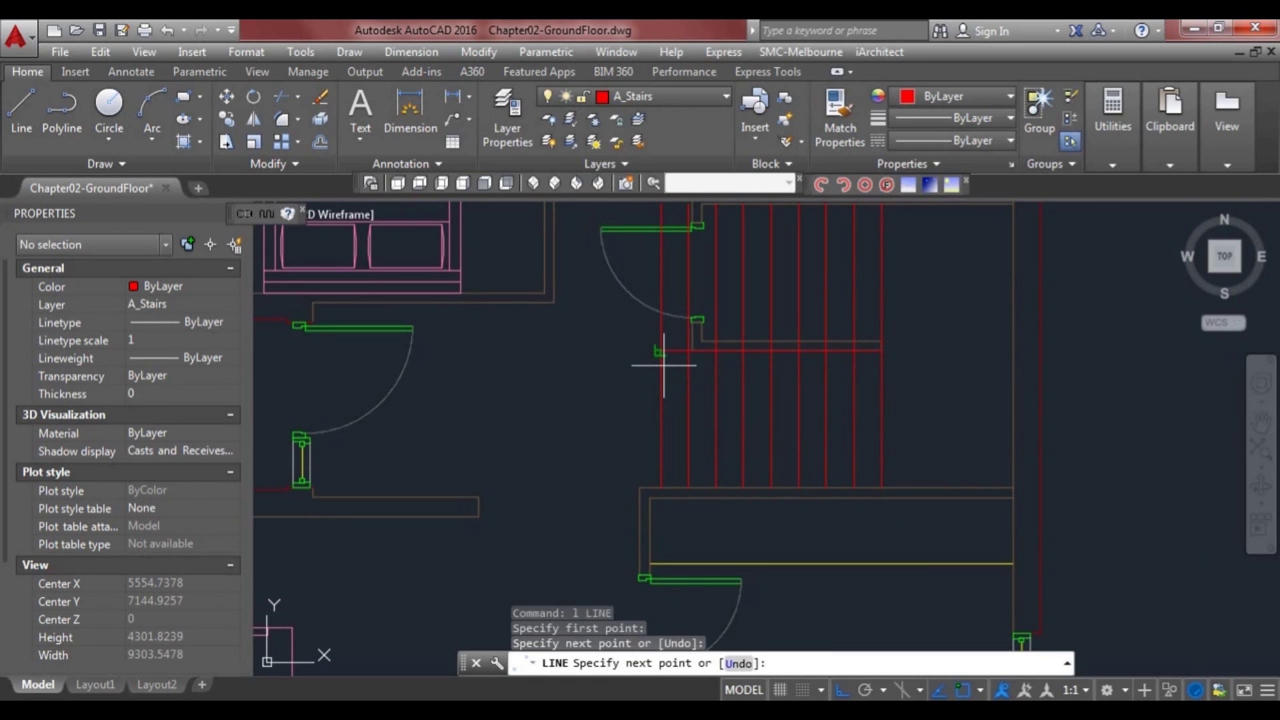
pyautogui.click(663, 365)
pyautogui.press('Return')
# - Trim the six leftmost tread lines above the horizontal stair line, keeping the three rightmost ones full length
pyautogui.write('tr')
pyautogui.press('Return')
pyautogui.click(671, 350)
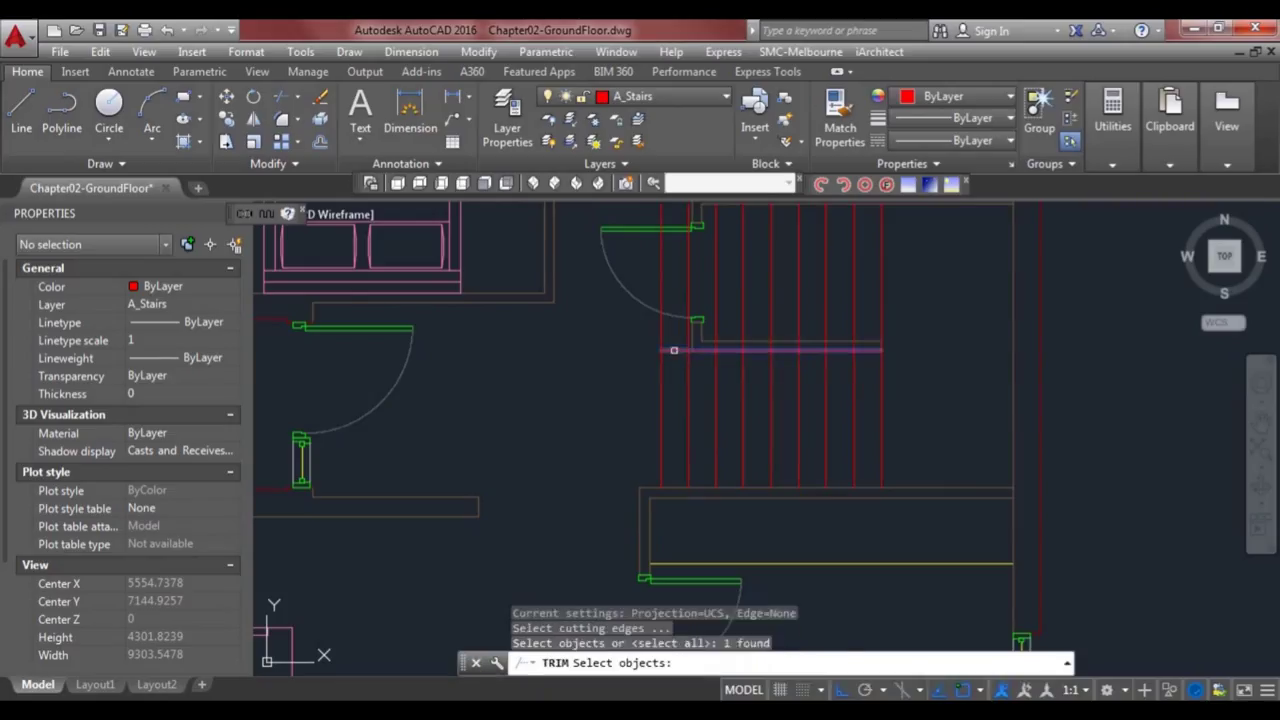
pyautogui.press('Return')
pyautogui.click(689, 301)
pyautogui.click(689, 301)
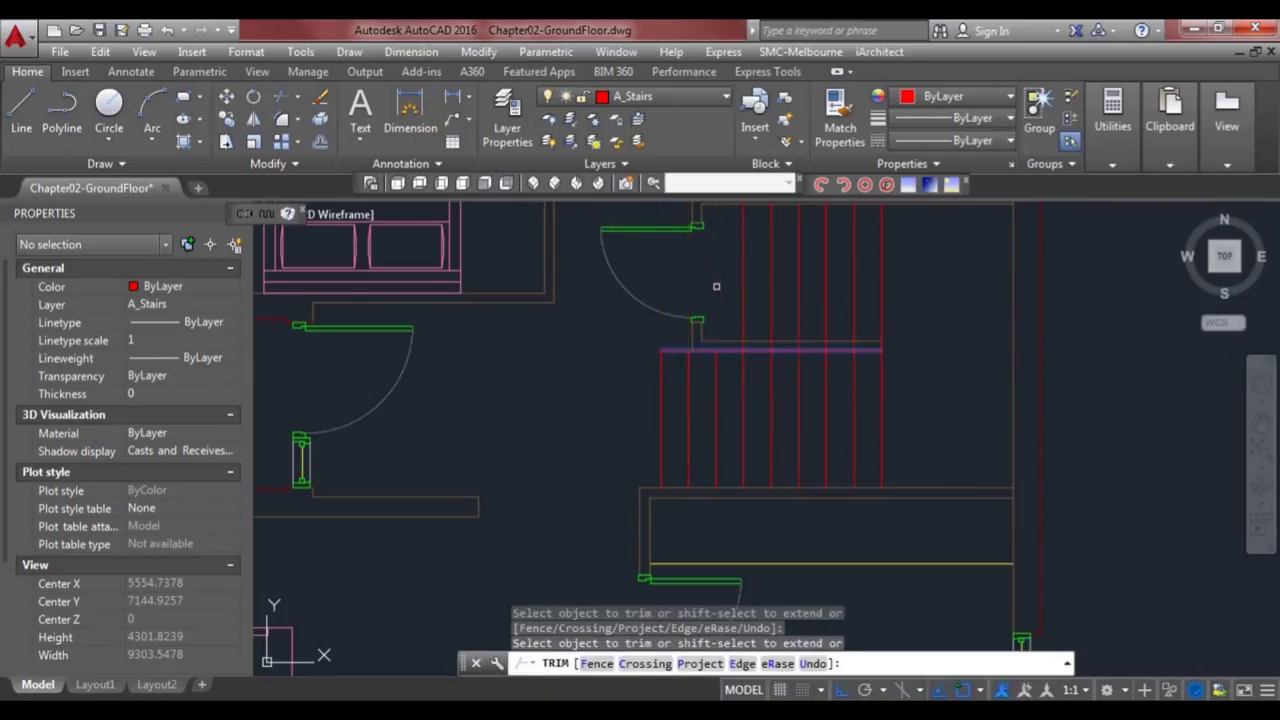
pyautogui.click(731, 280)
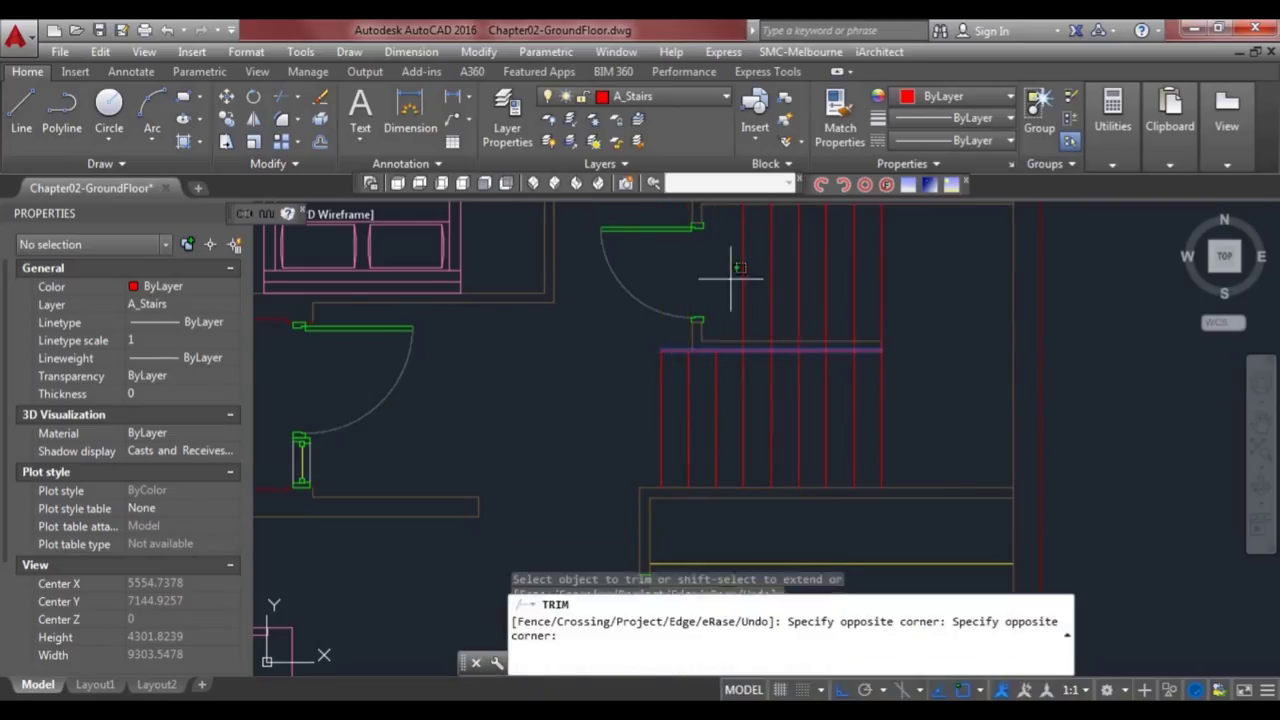
pyautogui.click(810, 290)
pyautogui.moveTo(818, 307); pyautogui.dragTo(766, 354, button='middle')
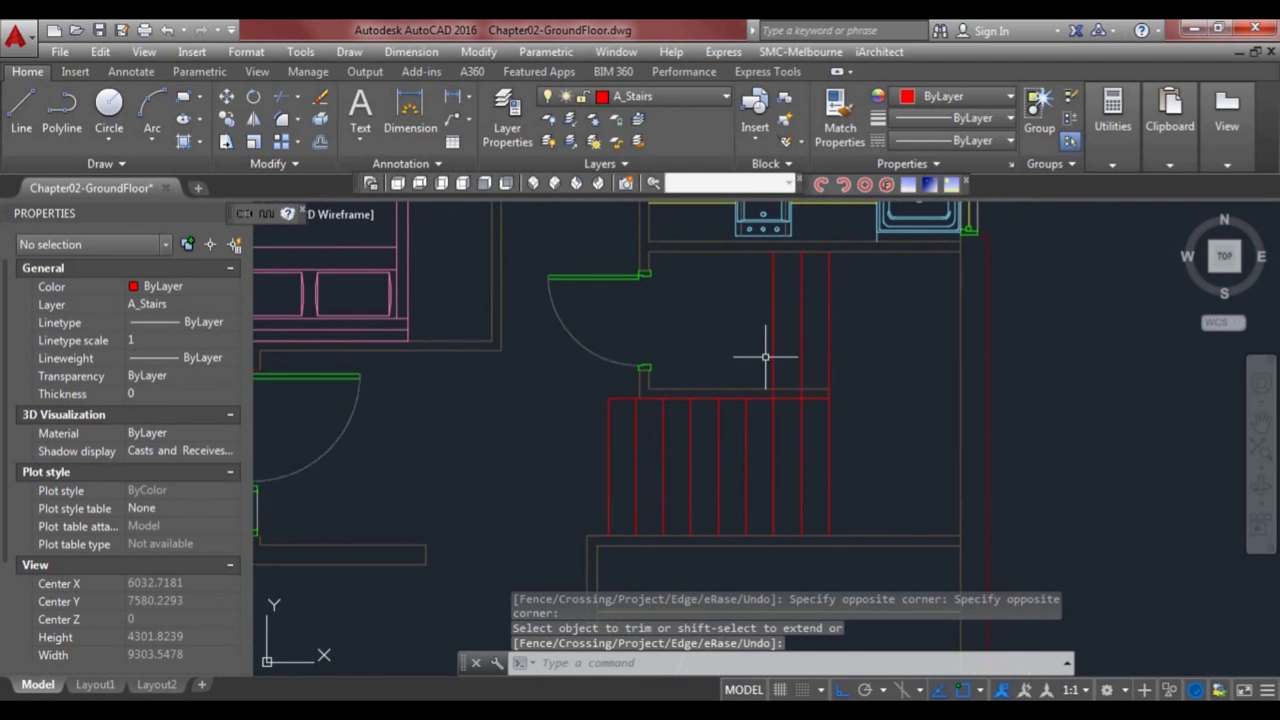
# - Draw a diagonal line from the third tread line from the right at the stub wall to the rightmost line's upper end
pyautogui.press('Return')
pyautogui.click(772, 385)
pyautogui.press('Escape')
pyautogui.press('Return')
pyautogui.click(773, 388)
pyautogui.click(822, 254)
pyautogui.press('Return')
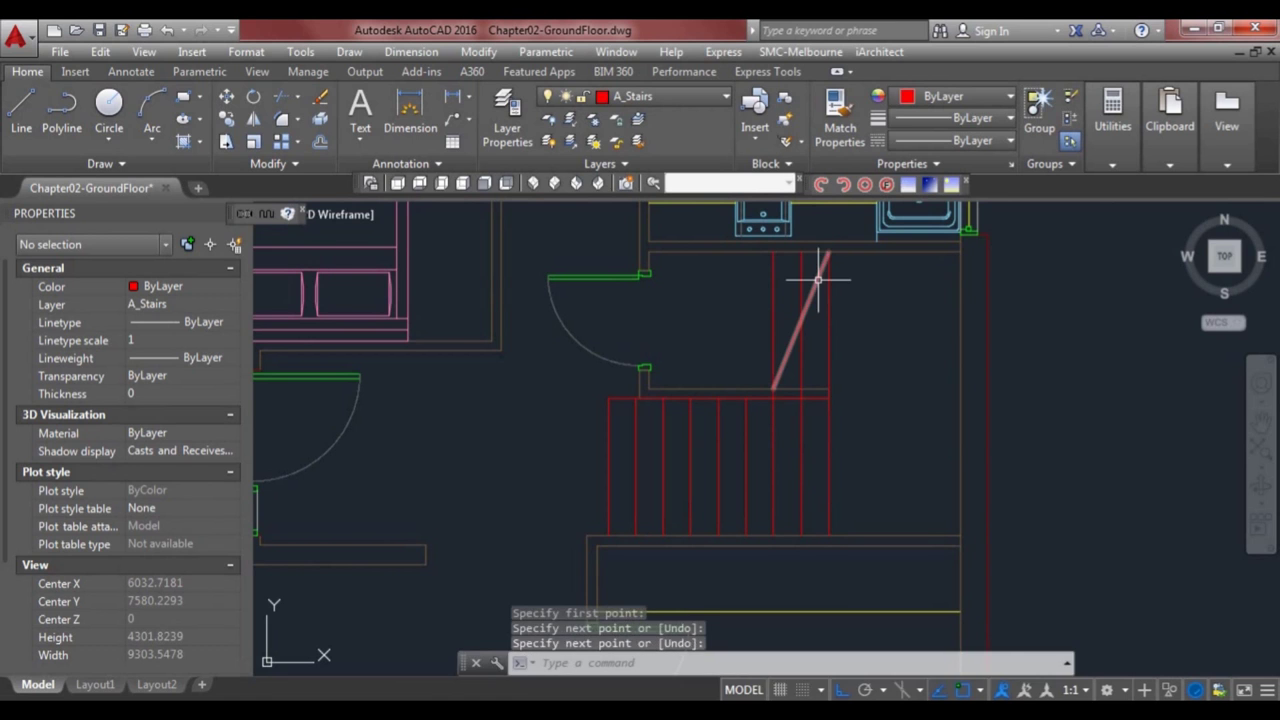
# - Trim the two tread lines where they extend above the diagonal stair line
pyautogui.write('tr')
pyautogui.press('Return')
pyautogui.click(814, 276)
pyautogui.press('Return')
pyautogui.click(812, 262)
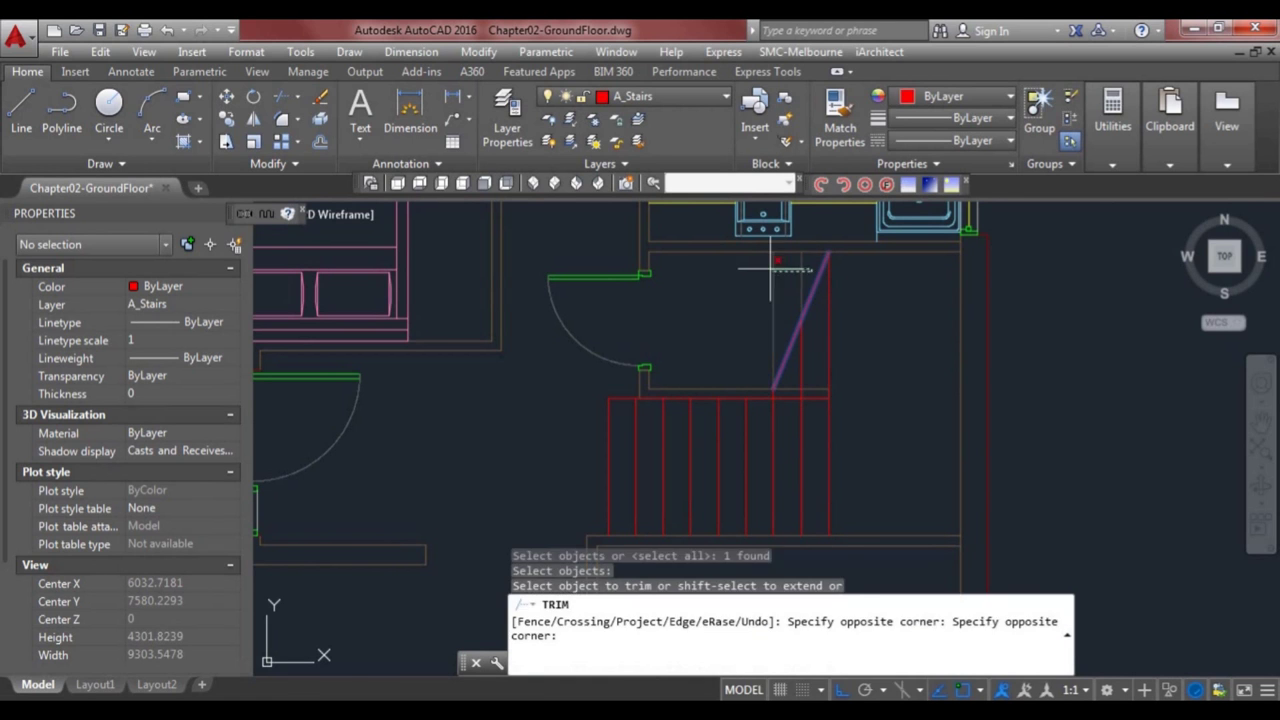
pyautogui.click(767, 306)
pyautogui.press('Escape')
pyautogui.scroll(-3, 767, 306)
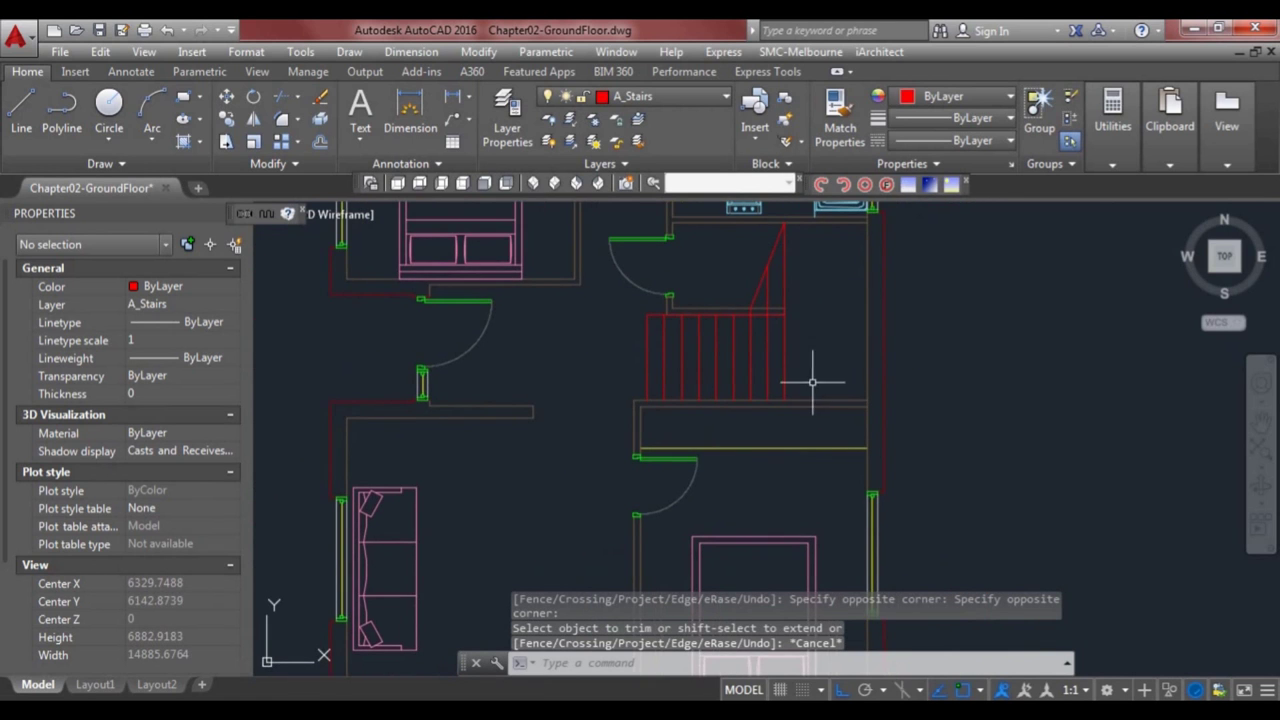
pyautogui.scroll(1, 644, 340)
pyautogui.scroll(-1, 706, 343)
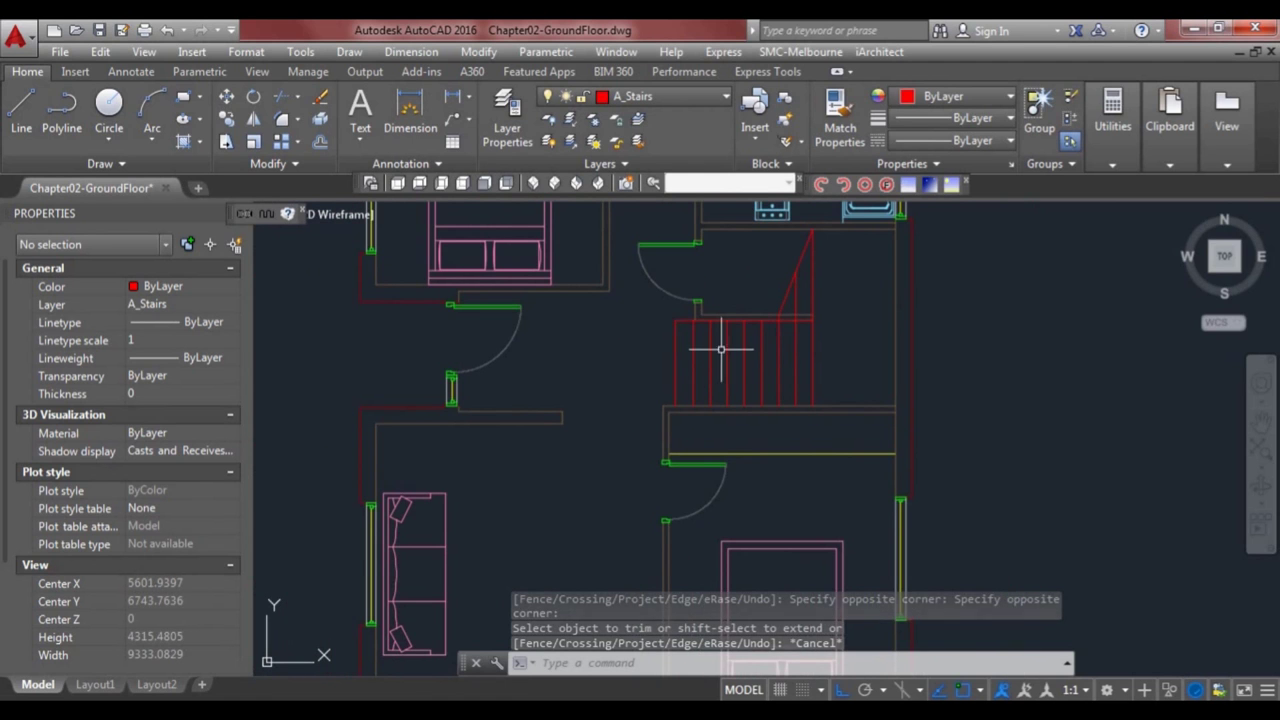
pyautogui.scroll(1, 796, 353)
pyautogui.scroll(2, 629, 300)
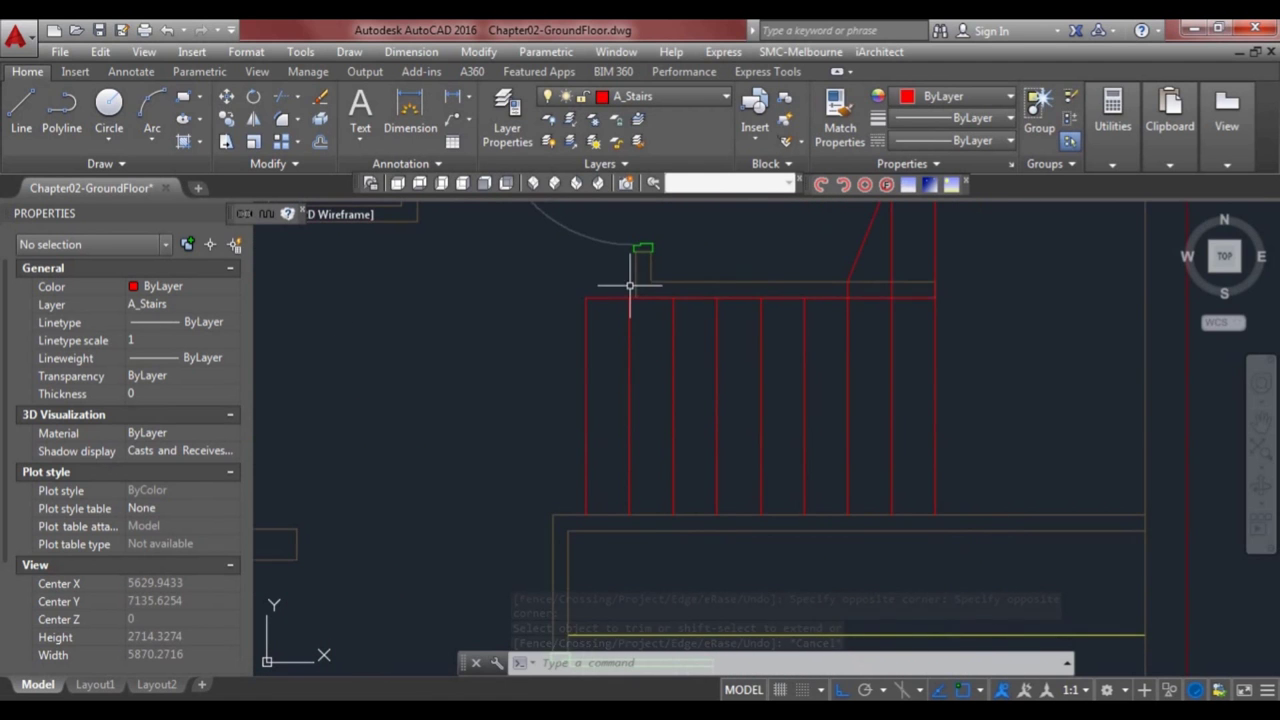
pyautogui.scroll(-2, 666, 306)
pyautogui.click(845, 381)
pyautogui.click(609, 337)
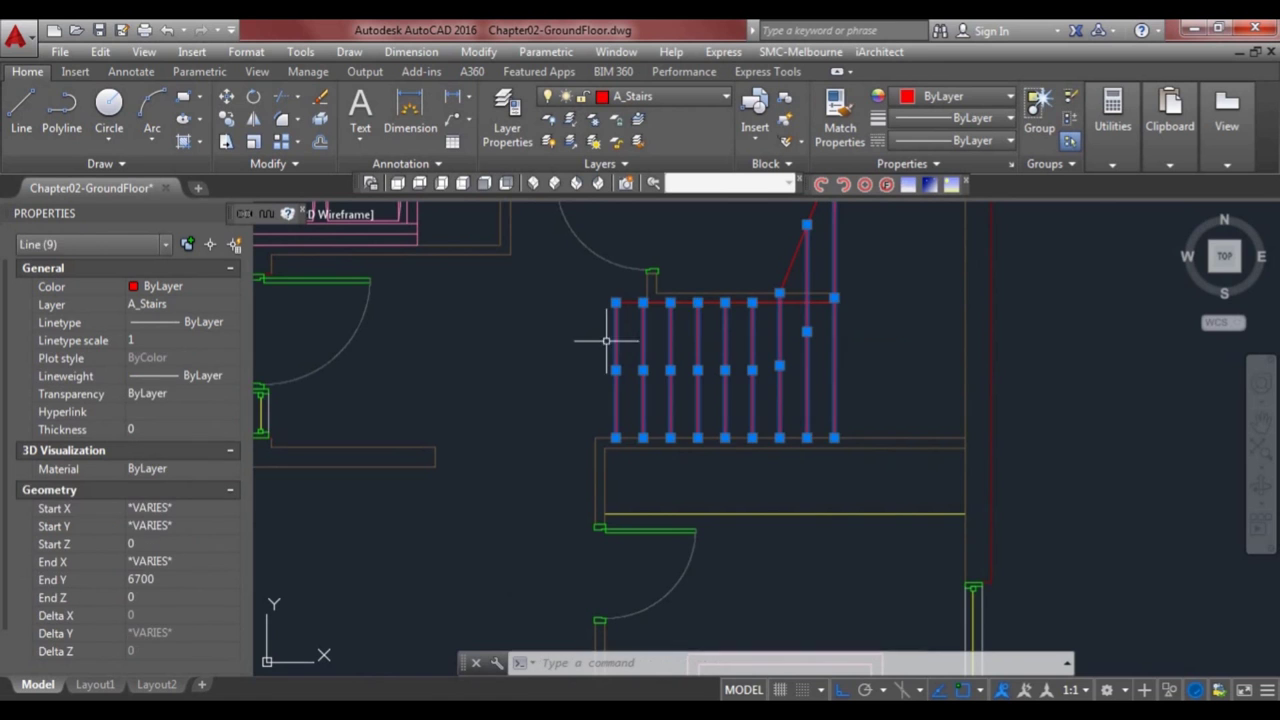
pyautogui.click(876, 250)
pyautogui.click(770, 238)
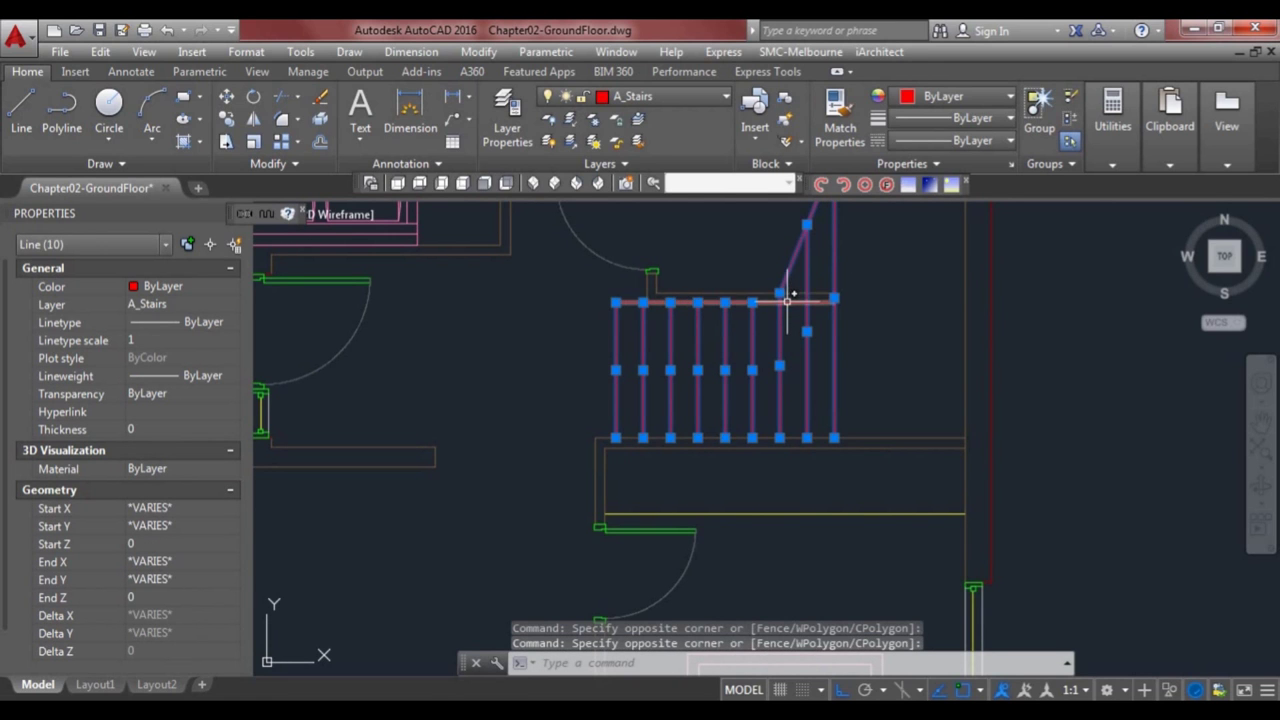
pyautogui.scroll(4, 643, 302)
pyautogui.click(636, 306)
pyautogui.press('space')
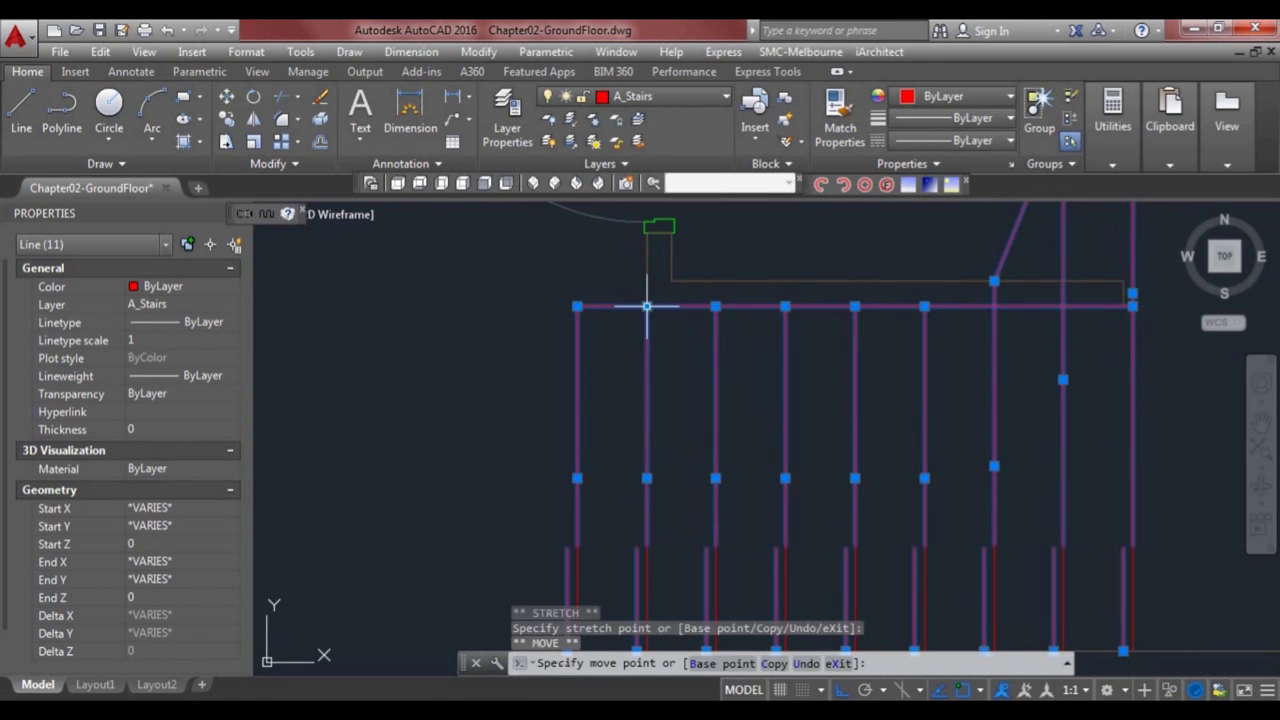
pyautogui.scroll(-2, 694, 310)
pyautogui.press('Escape')
# - Stretch the stub wall's free end to the right until it meets the rightmost tread line
pyautogui.scroll(4, 981, 312)
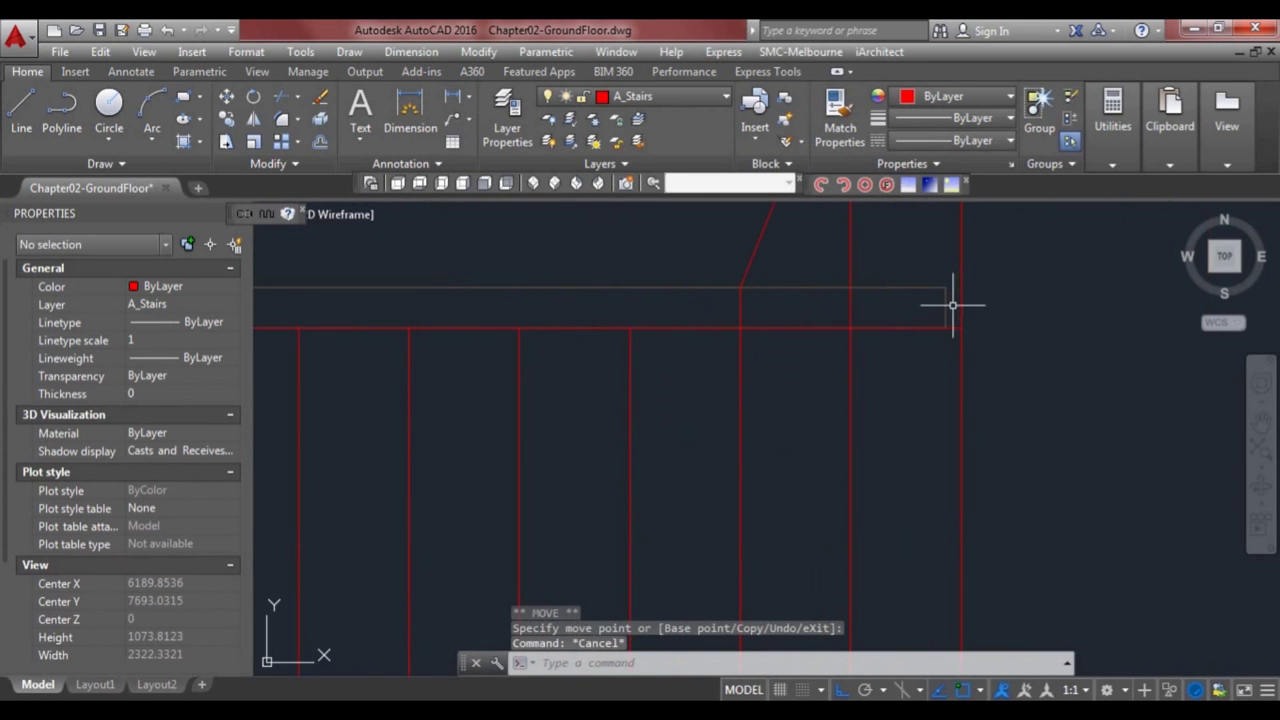
pyautogui.write('s')
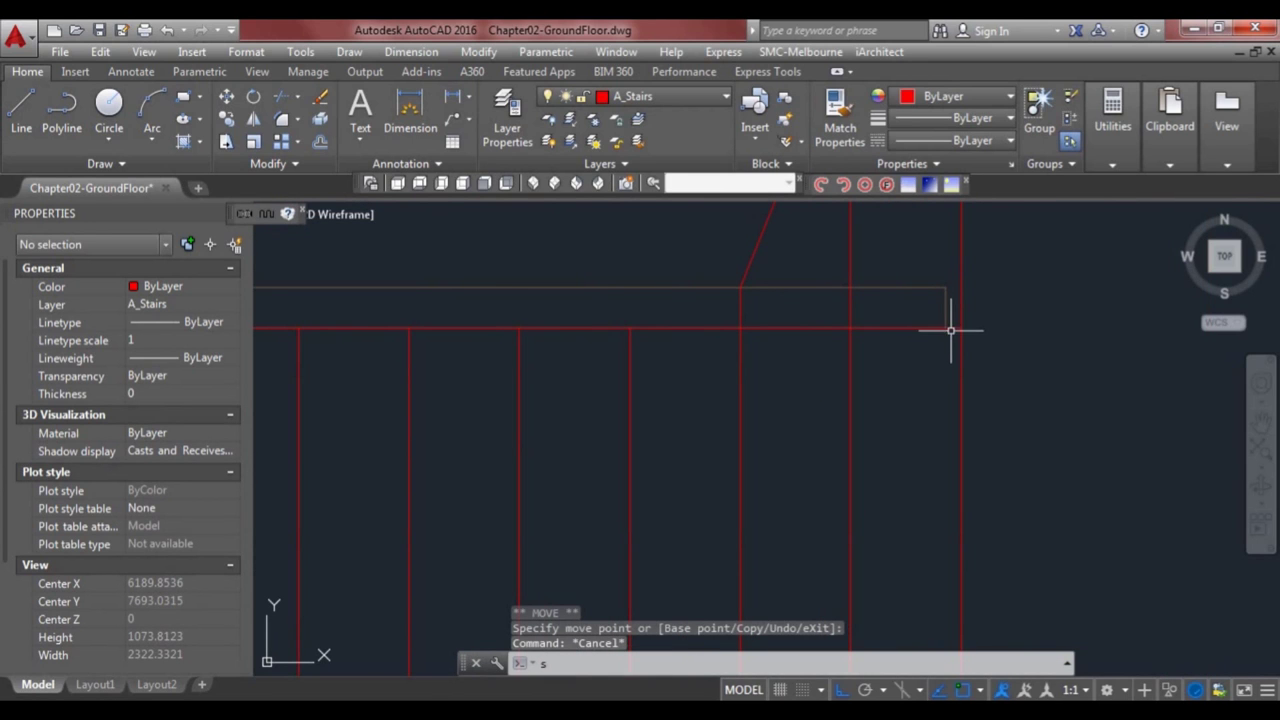
pyautogui.press('space')
pyautogui.click(935, 266)
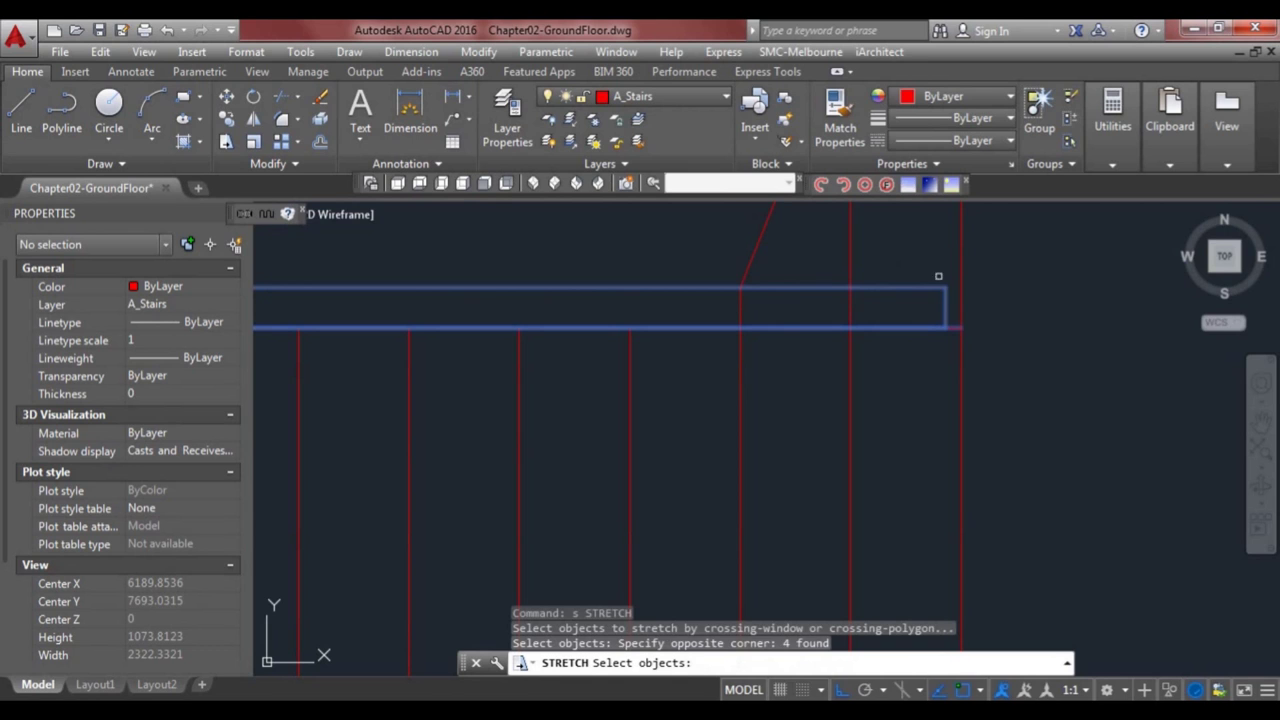
pyautogui.press('space')
pyautogui.click(946, 326)
pyautogui.click(960, 327)
# - Trim the tread line segments crossing the stub wall, using the wall's two faces as cutting edges
pyautogui.scroll(-2, 900, 335)
pyautogui.write('tr')
pyautogui.press('Return')
pyautogui.click(902, 332)
pyautogui.click(903, 307)
pyautogui.click(884, 318)
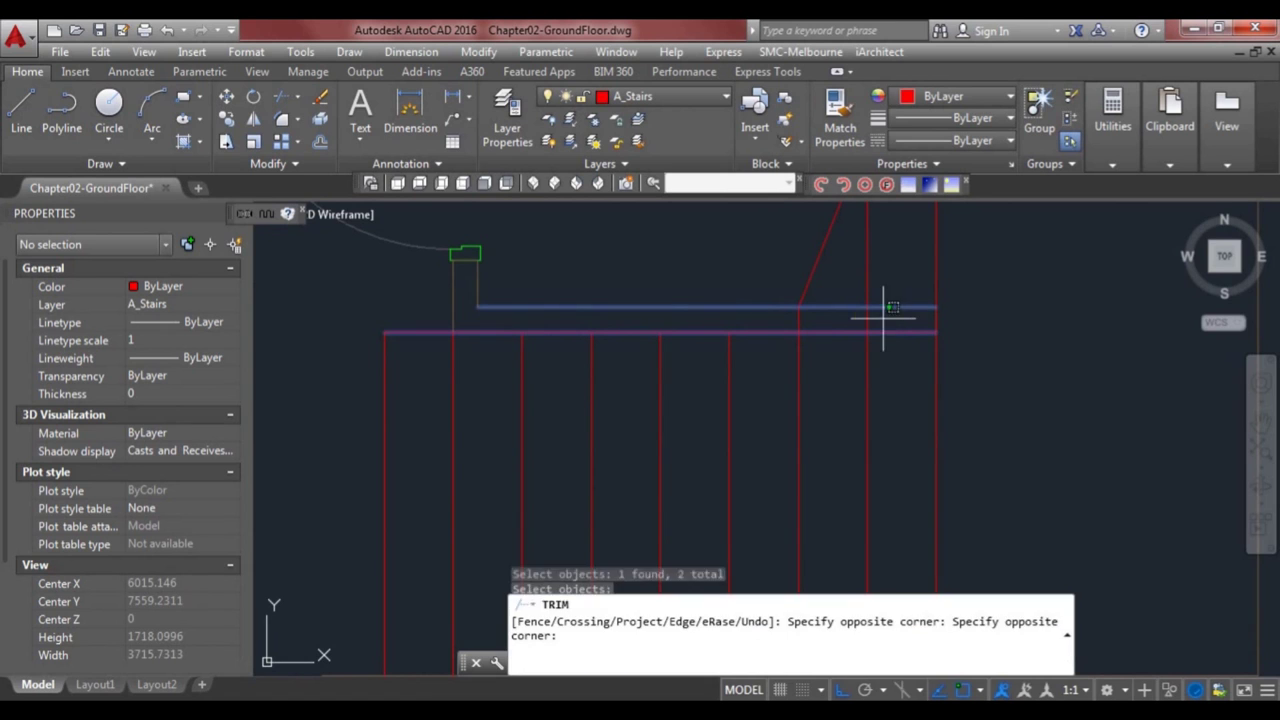
pyautogui.click(780, 320)
pyautogui.press('Escape')
# - Move the car block from outside the plan into the garage, near the bedroom-side wall
pyautogui.scroll(-3, 889, 334)
pyautogui.scroll(-2, 951, 377)
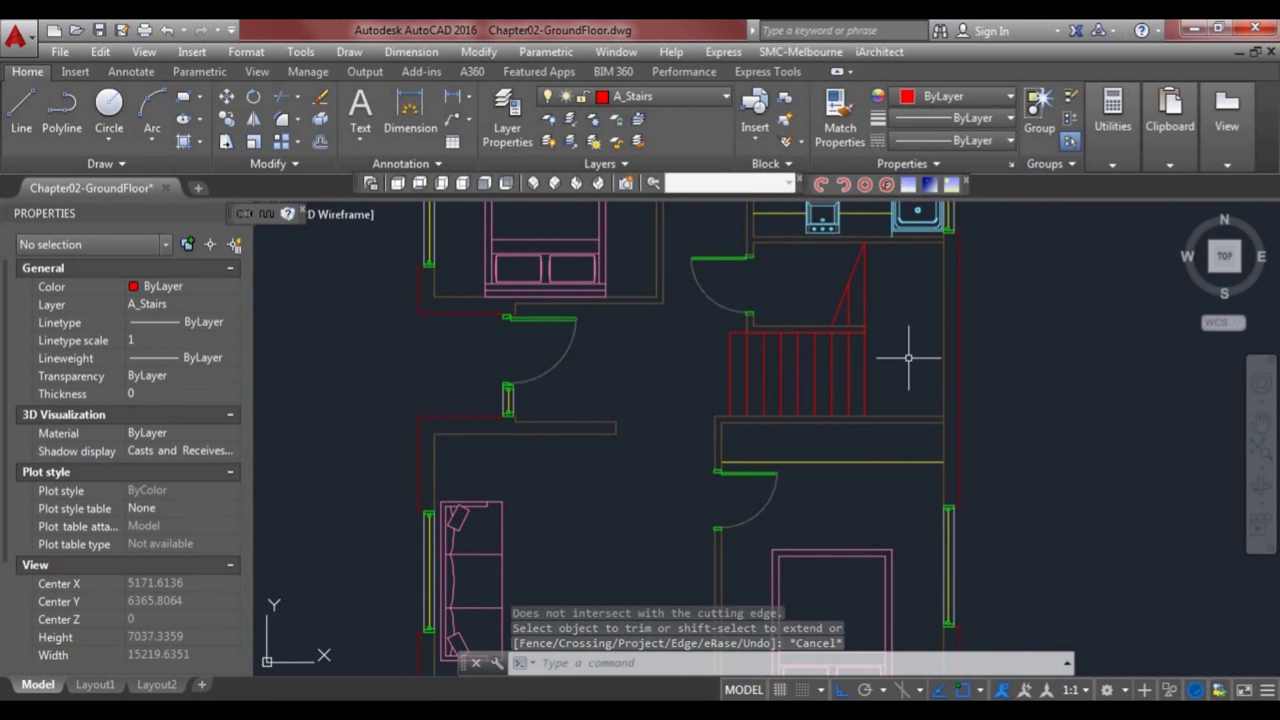
pyautogui.scroll(-2, 908, 357)
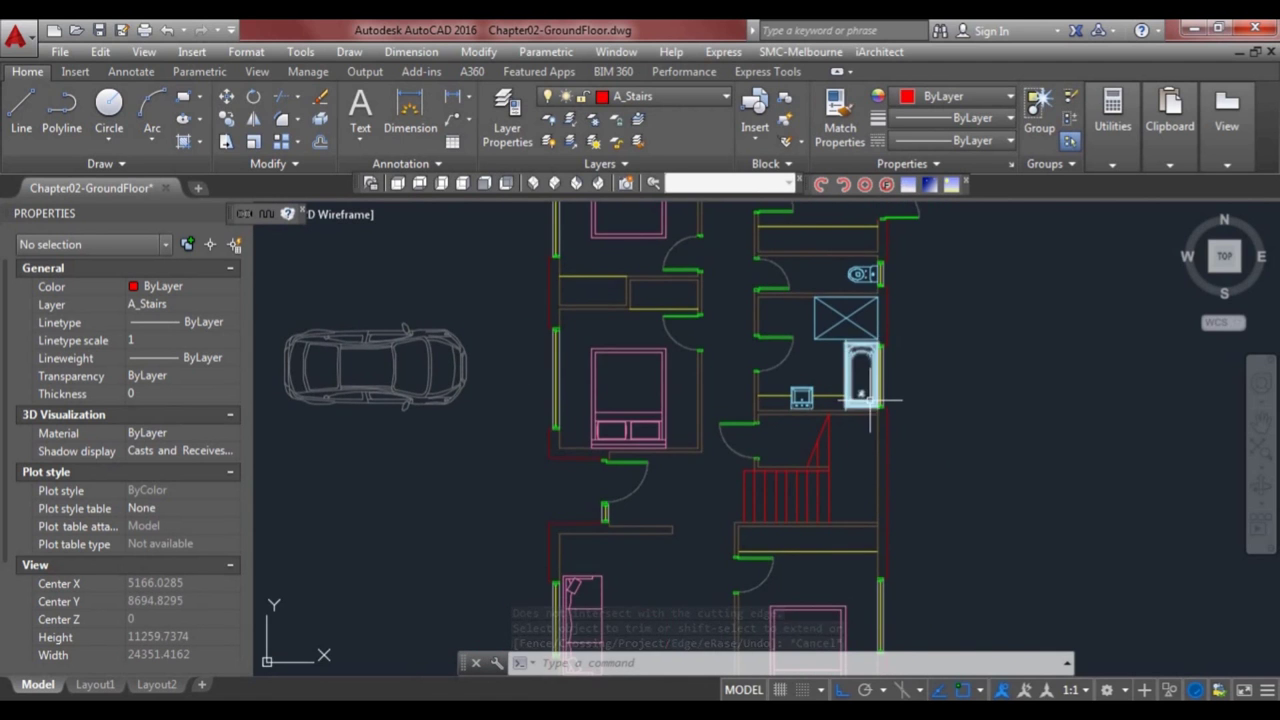
pyautogui.scroll(-2, 780, 570)
pyautogui.click(539, 441)
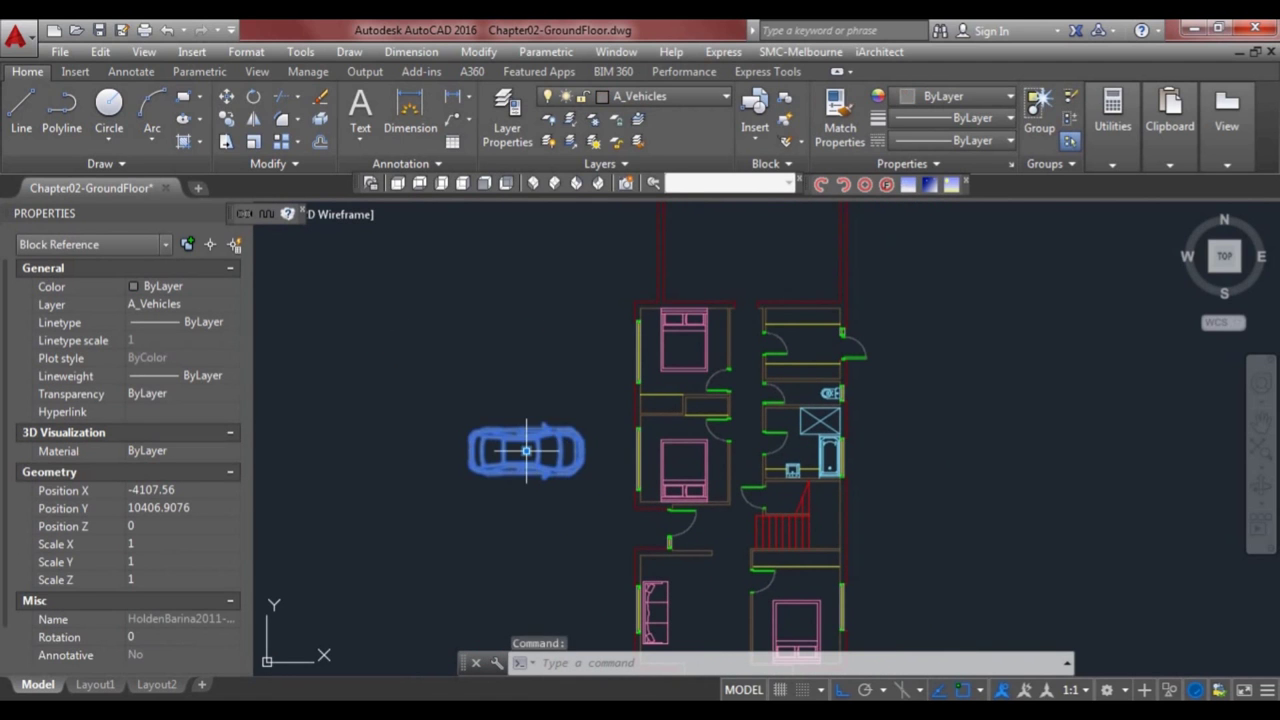
pyautogui.click(526, 450)
pyautogui.press('space')
pyautogui.moveTo(742, 316); pyautogui.dragTo(692, 422, button='middle')
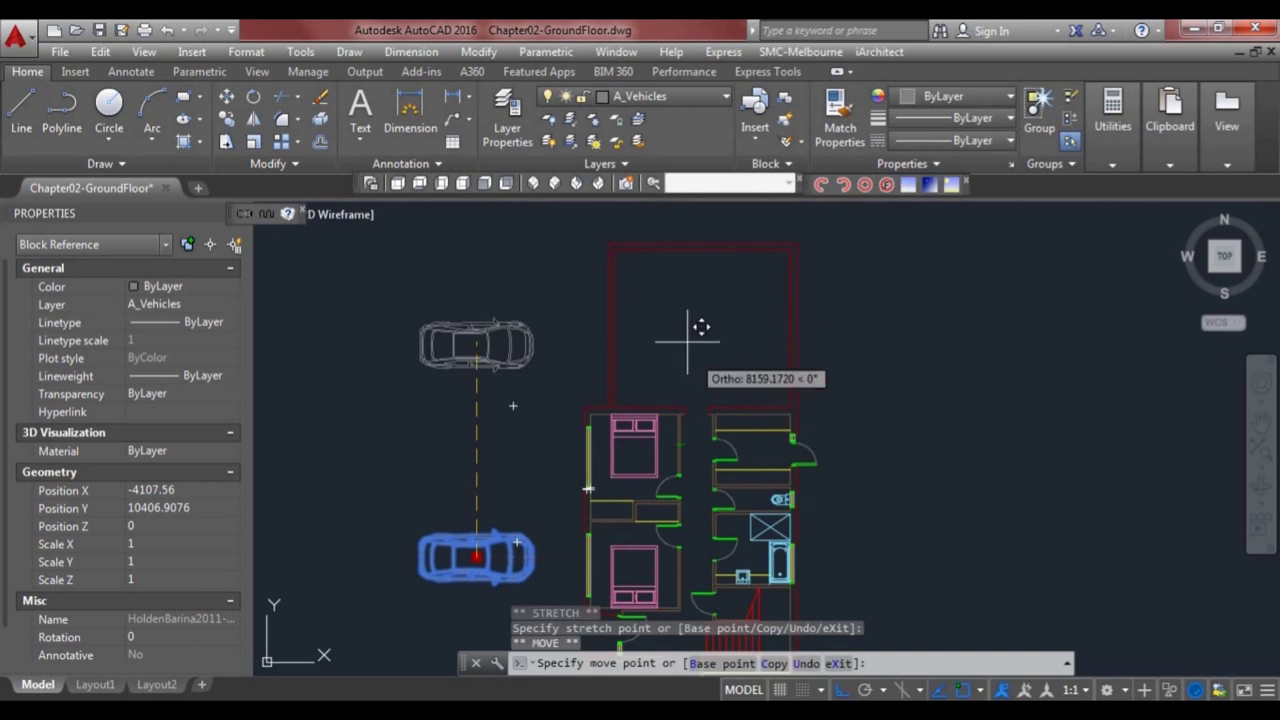
pyautogui.press('F8')
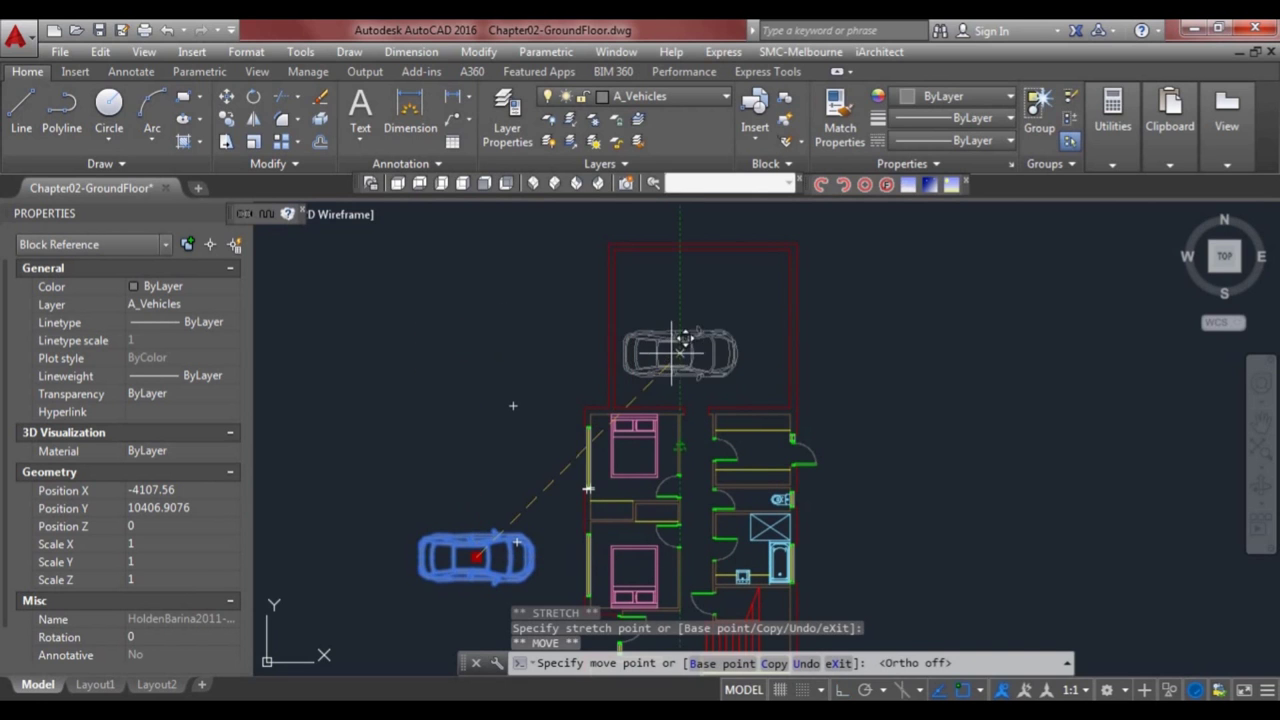
pyautogui.click(680, 366)
# - Copy the car straight up to place a second car in the upper half of the garage
pyautogui.click(680, 366)
pyautogui.press('space')
pyautogui.write('c')
pyautogui.press('Return')
pyautogui.press('F8')
pyautogui.click(700, 292)
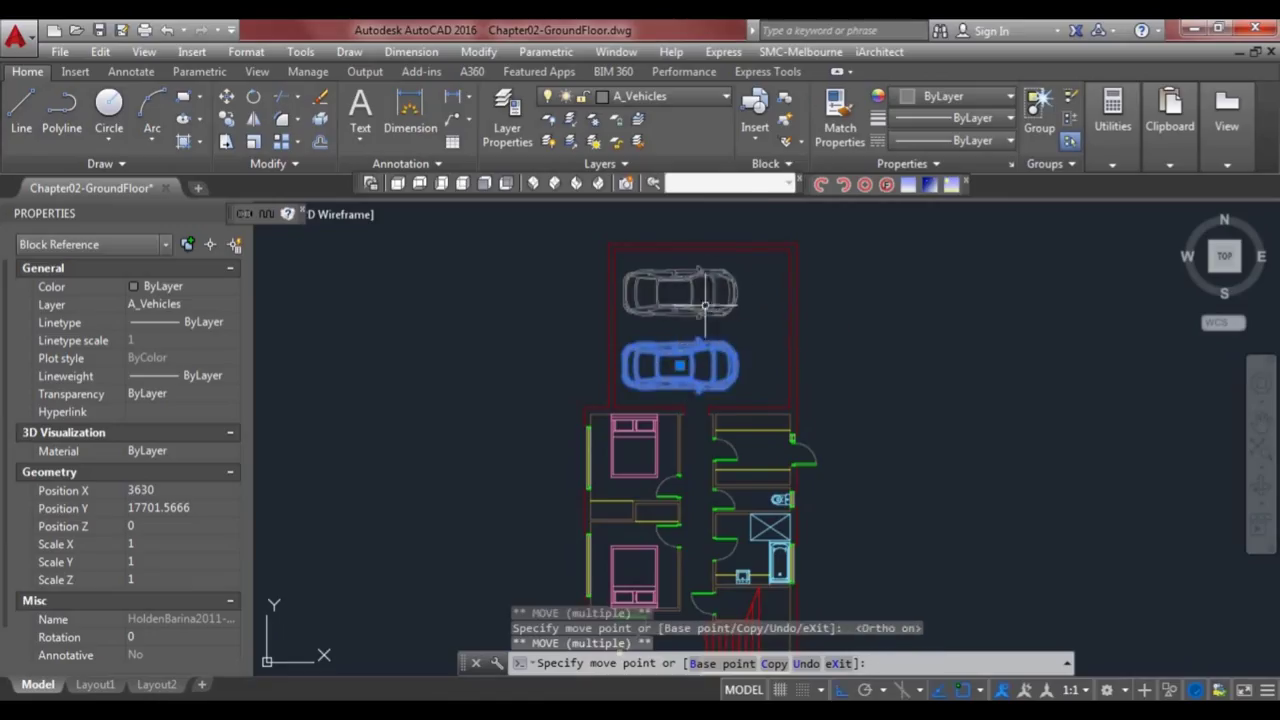
pyautogui.press('Escape')
pyautogui.press('Escape')
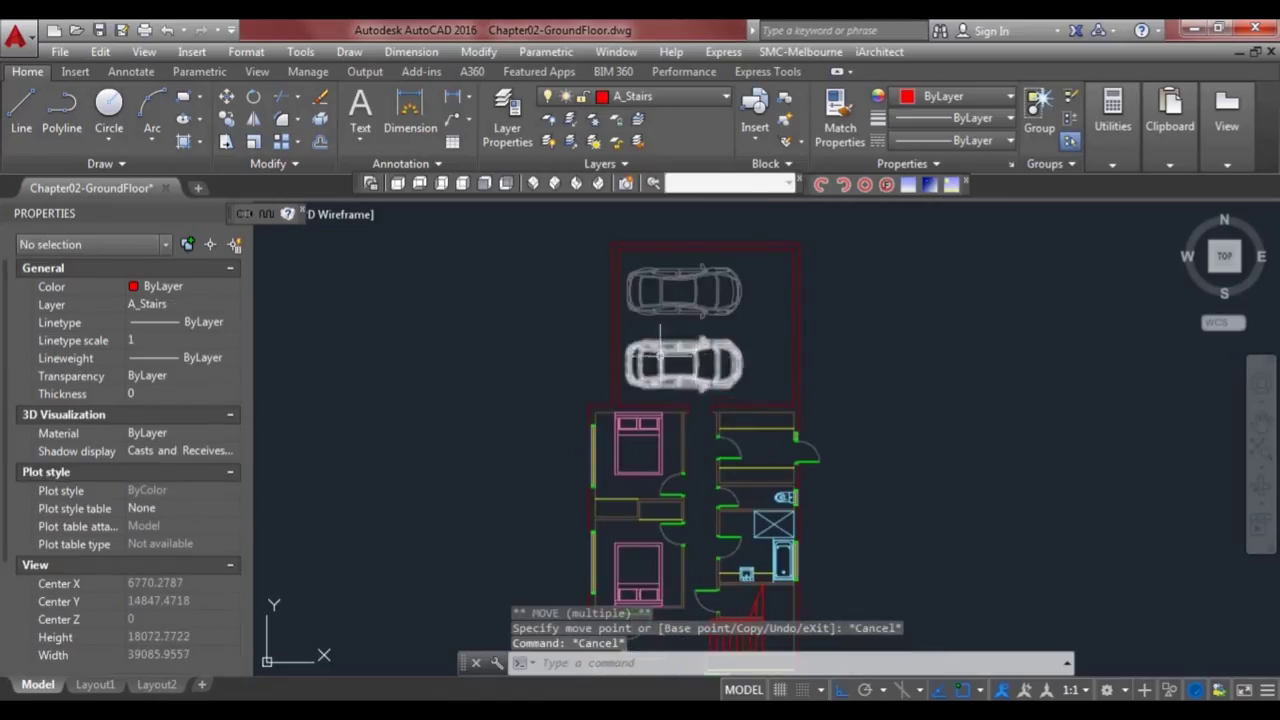
# - Draw a line 250 up from the lower end of the garage's left wall and across the wall's thickness
pyautogui.scroll(2, 607, 395)
pyautogui.write('l')
pyautogui.press('Return')
pyautogui.click(613, 410)
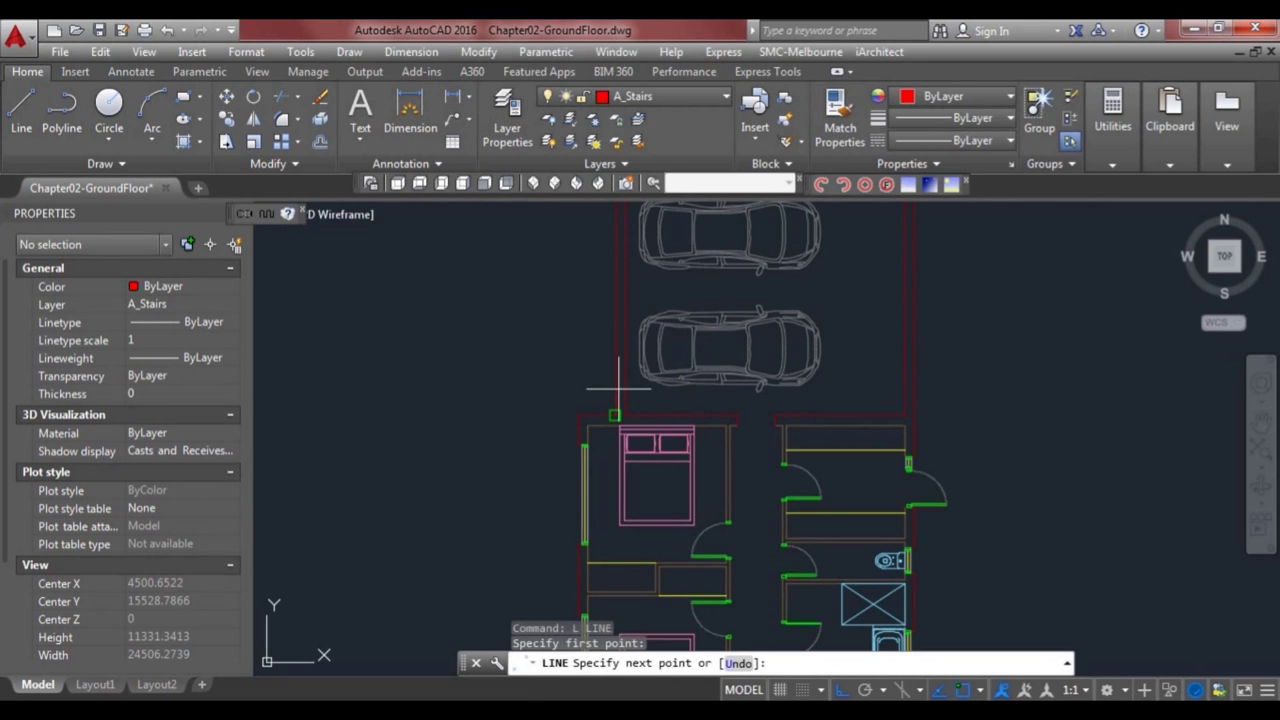
pyautogui.press('F8')
pyautogui.scroll(3, 617, 386)
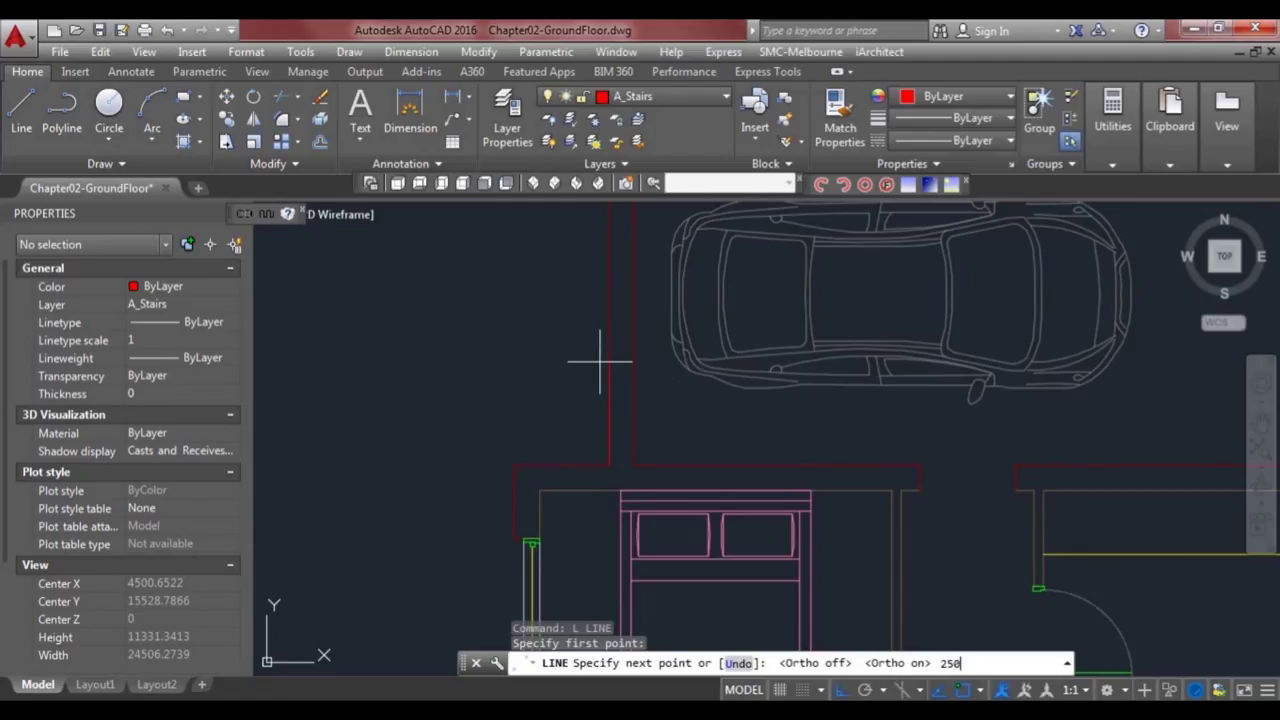
pyautogui.press('Return')
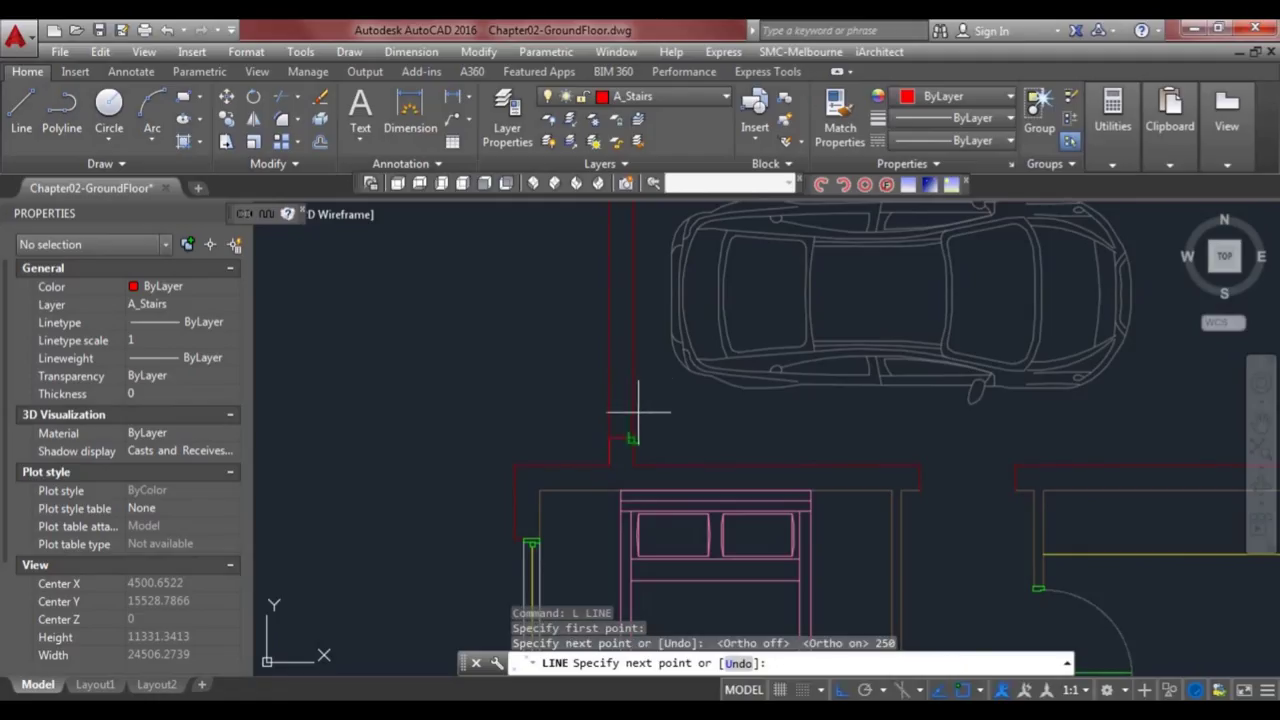
pyautogui.click(646, 412)
pyautogui.press('Escape')
# - Copy the short line across the wall vertically up to the garage's upper-left inner corner
pyautogui.scroll(-2, 655, 404)
pyautogui.click(631, 429)
pyautogui.click(635, 429)
pyautogui.press('space')
pyautogui.moveTo(650, 339); pyautogui.dragTo(635, 442, button='middle')
pyautogui.write('c')
pyautogui.press('Return')
pyautogui.moveTo(656, 283); pyautogui.dragTo(649, 441, button='middle')
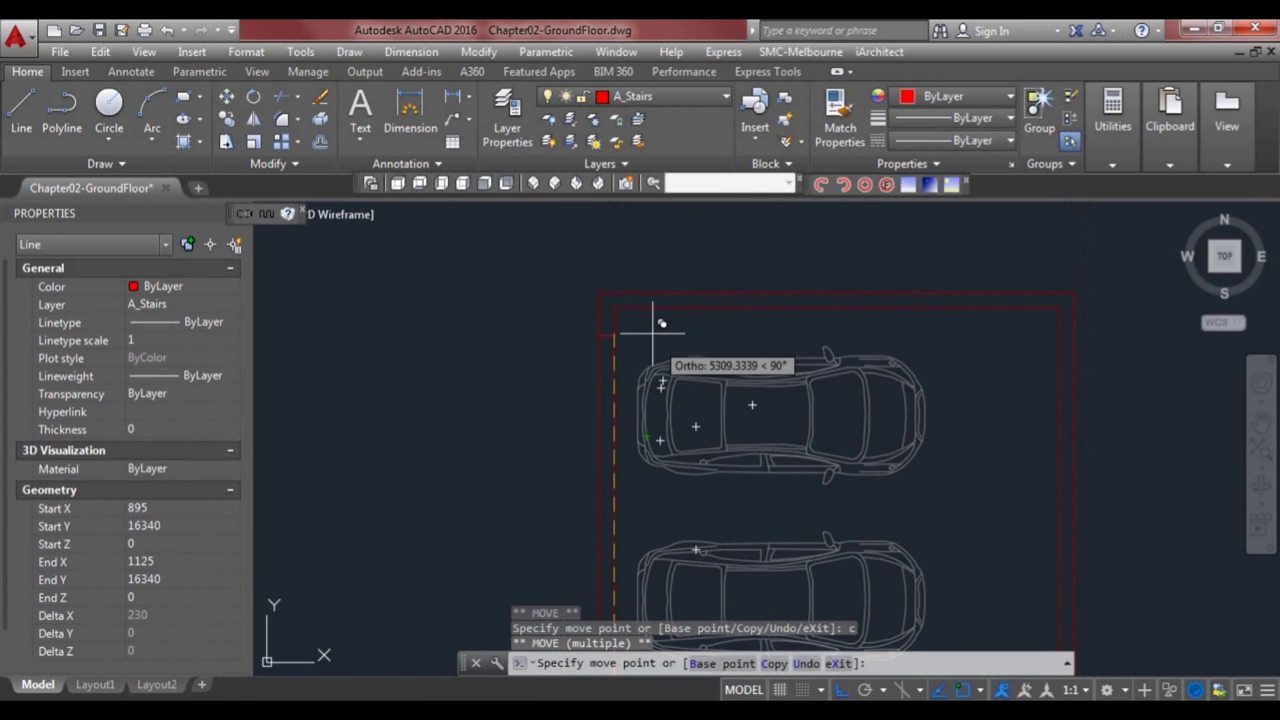
pyautogui.click(613, 308)
pyautogui.press('Escape')
pyautogui.press('Escape')
# - Move the copied short line 250 down from the garage's upper-left inner corner
pyautogui.click(612, 308)
pyautogui.click(613, 308)
pyautogui.press('space')
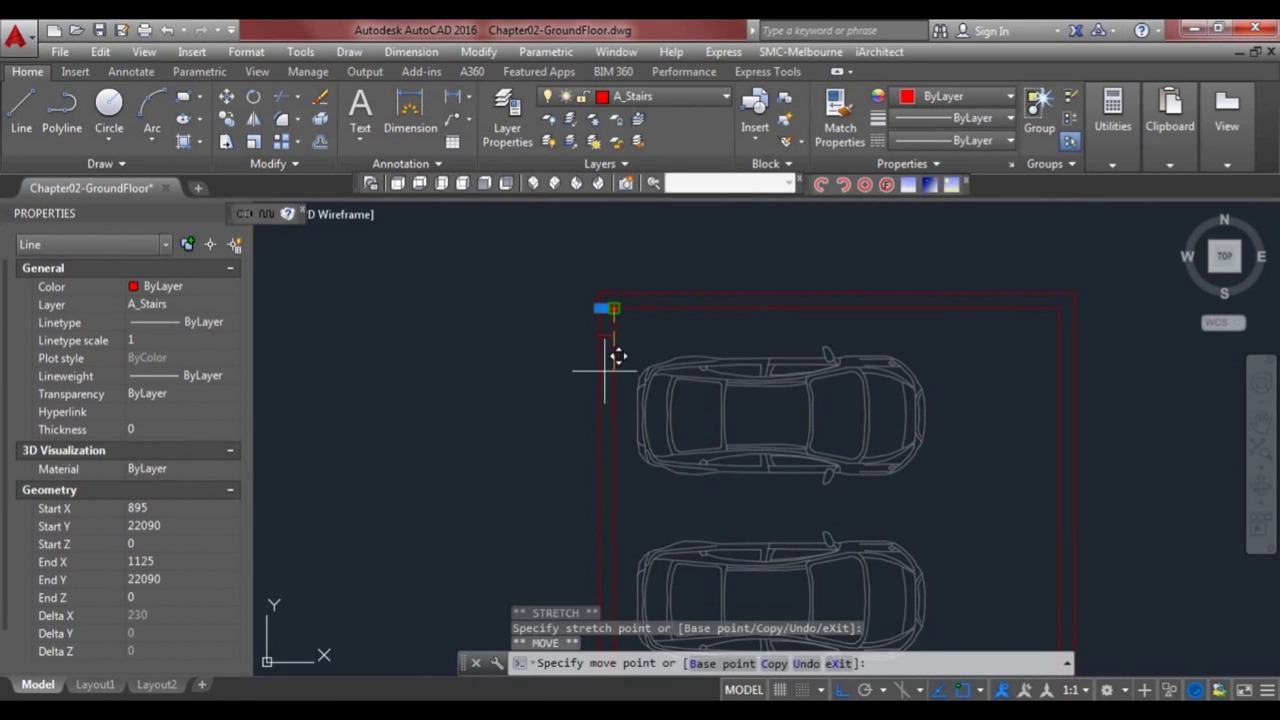
pyautogui.write('25')
pyautogui.press('Return')
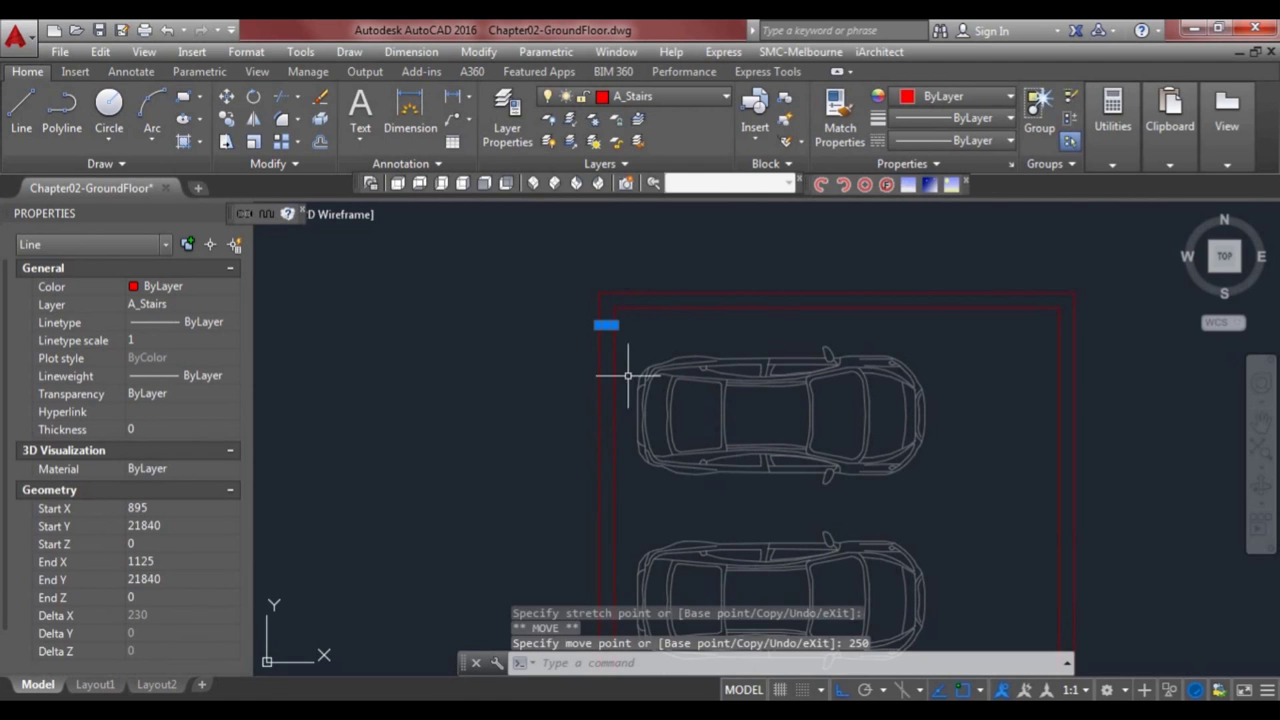
pyautogui.press('Escape')
# - Trim both faces of the garage's left wall between the two short lines to open the garage door gap
pyautogui.moveTo(614, 394); pyautogui.dragTo(614, 366, button='middle')
pyautogui.write('tr')
pyautogui.press('Return')
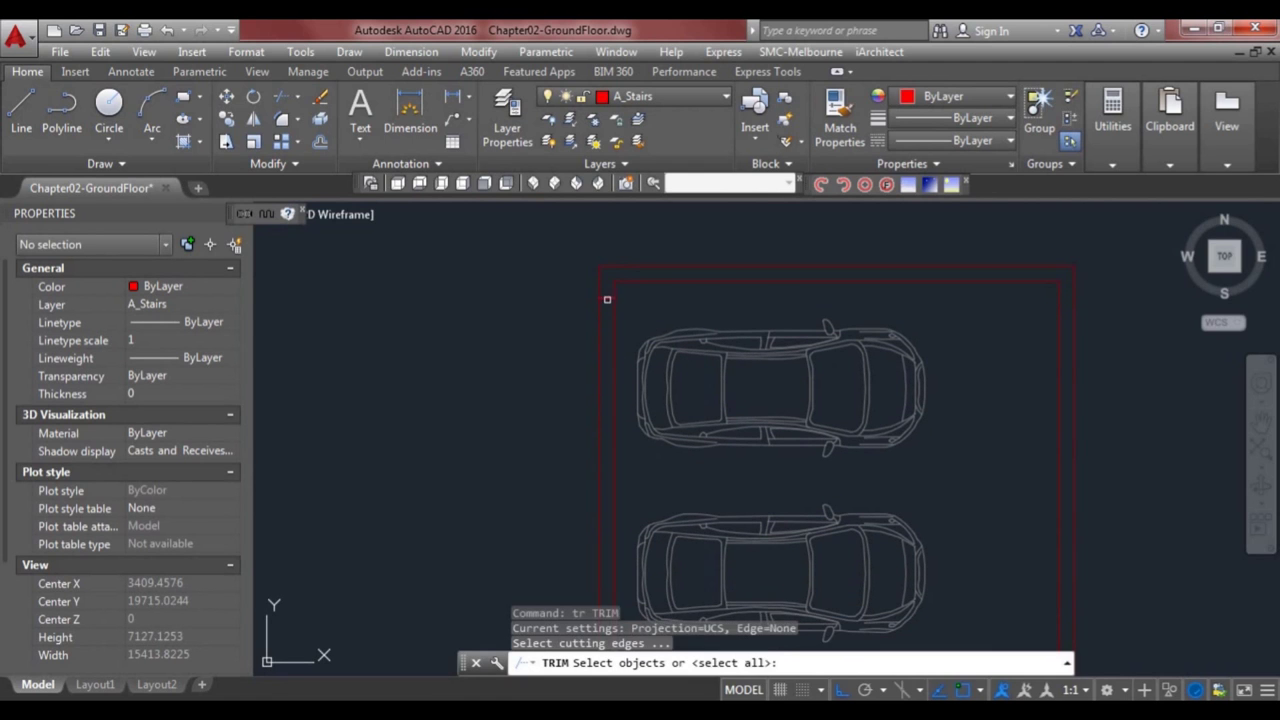
pyautogui.click(603, 300)
pyautogui.moveTo(600, 510); pyautogui.dragTo(598, 410, button='middle')
pyautogui.click(604, 566)
pyautogui.press('Return')
pyautogui.click(620, 549)
pyautogui.click(586, 531)
pyautogui.press('Escape')
pyautogui.scroll(-1, 638, 486)
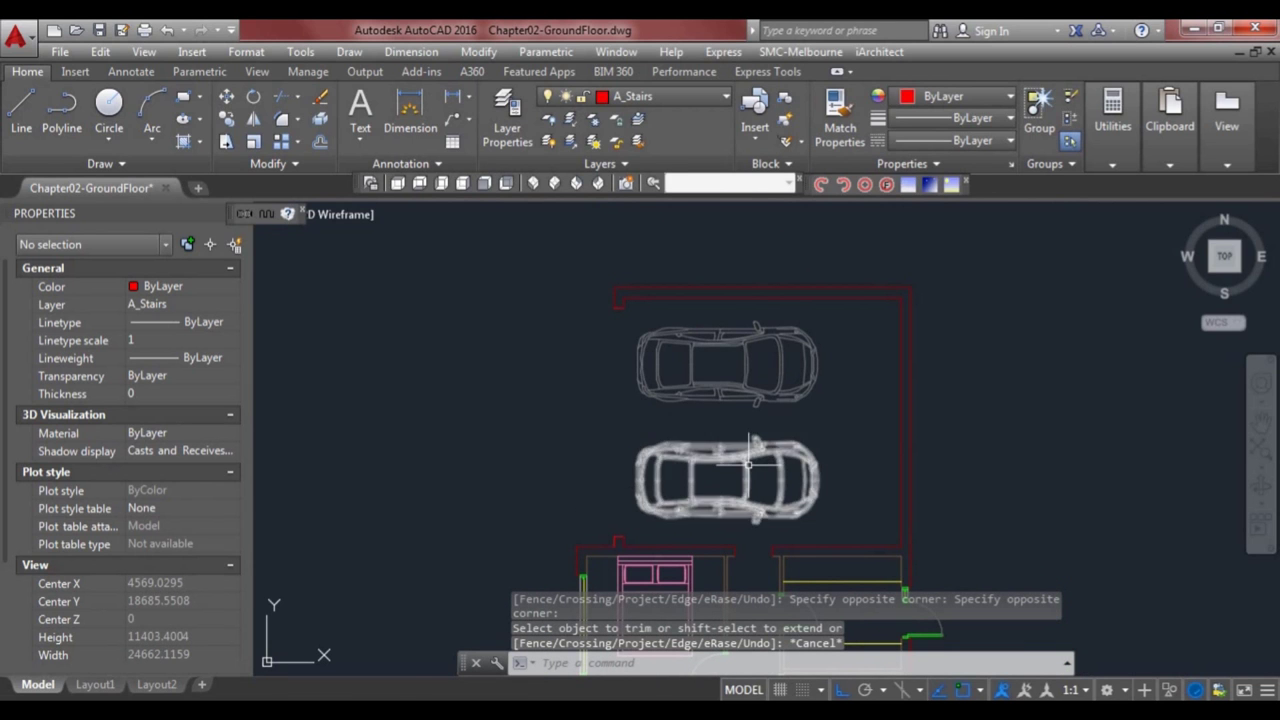
pyautogui.moveTo(865, 444); pyautogui.dragTo(781, 422, button='middle')
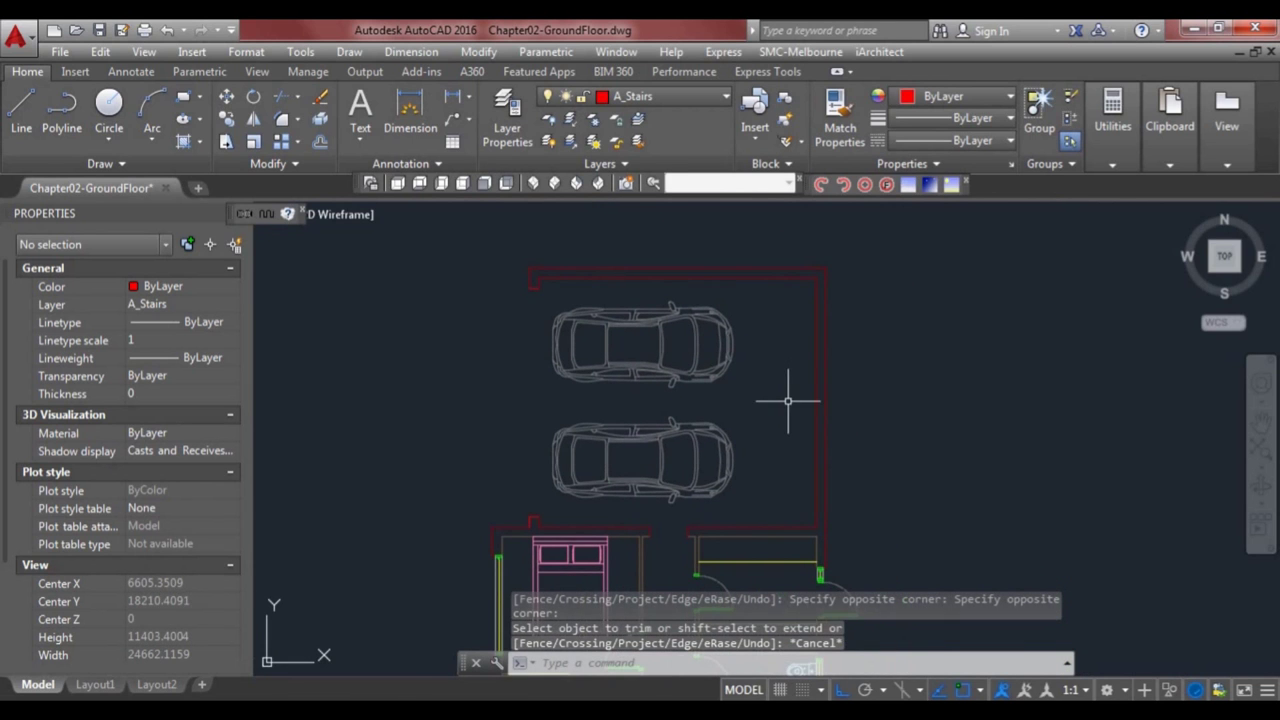
pyautogui.write('l')
pyautogui.press('Return')
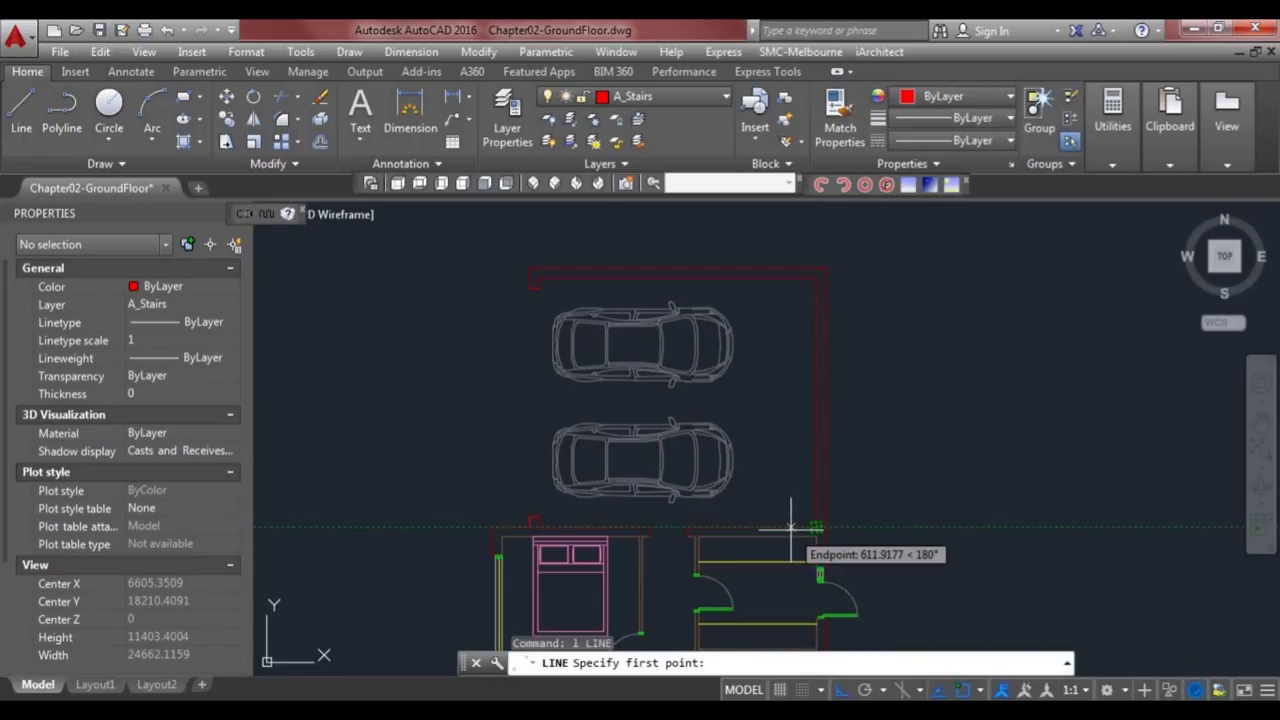
pyautogui.write('600')
pyautogui.press('Return')
pyautogui.press('Escape')
# - Draw a line 600 left from the garage's lower-right inner corner, continuing straight up to the upper wall's inner face
pyautogui.press('Return')
pyautogui.click(816, 526)
pyautogui.write('600')
pyautogui.press('Return')
pyautogui.click(760, 280)
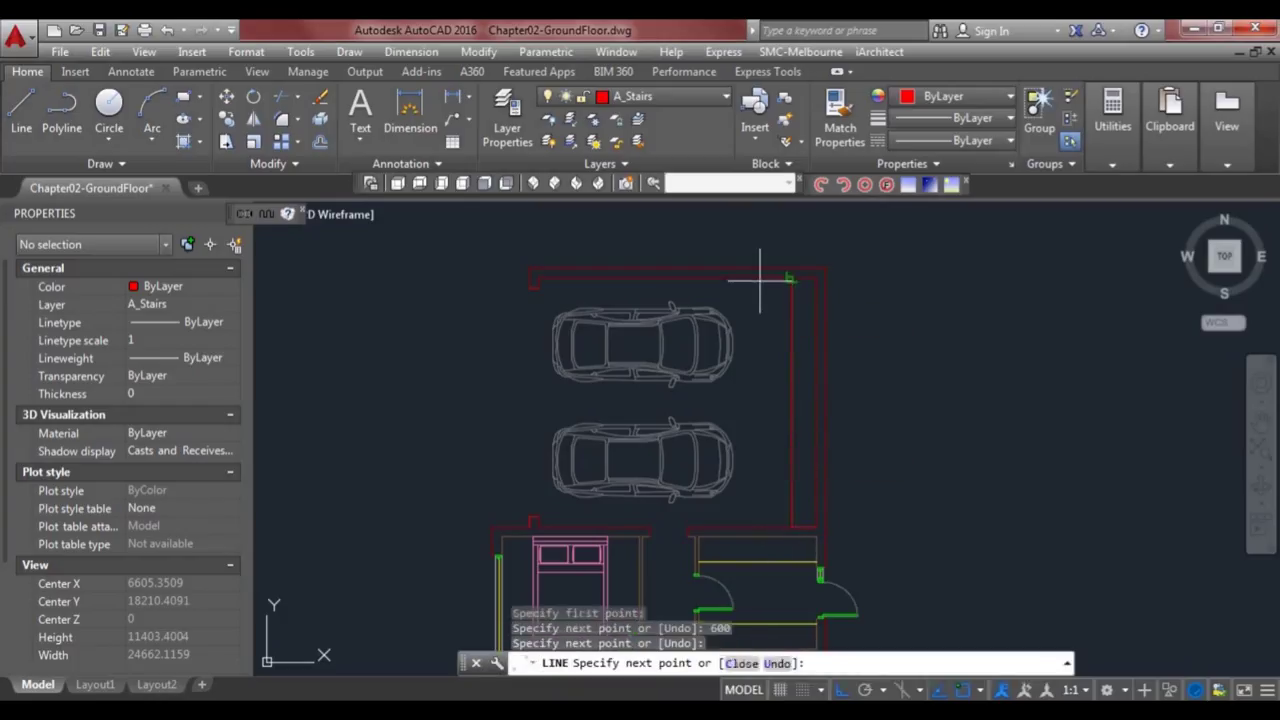
pyautogui.press('Escape')
# - Match the new vertical garage line's properties to the yellow joinery line in the room below
pyautogui.scroll(-2, 803, 347)
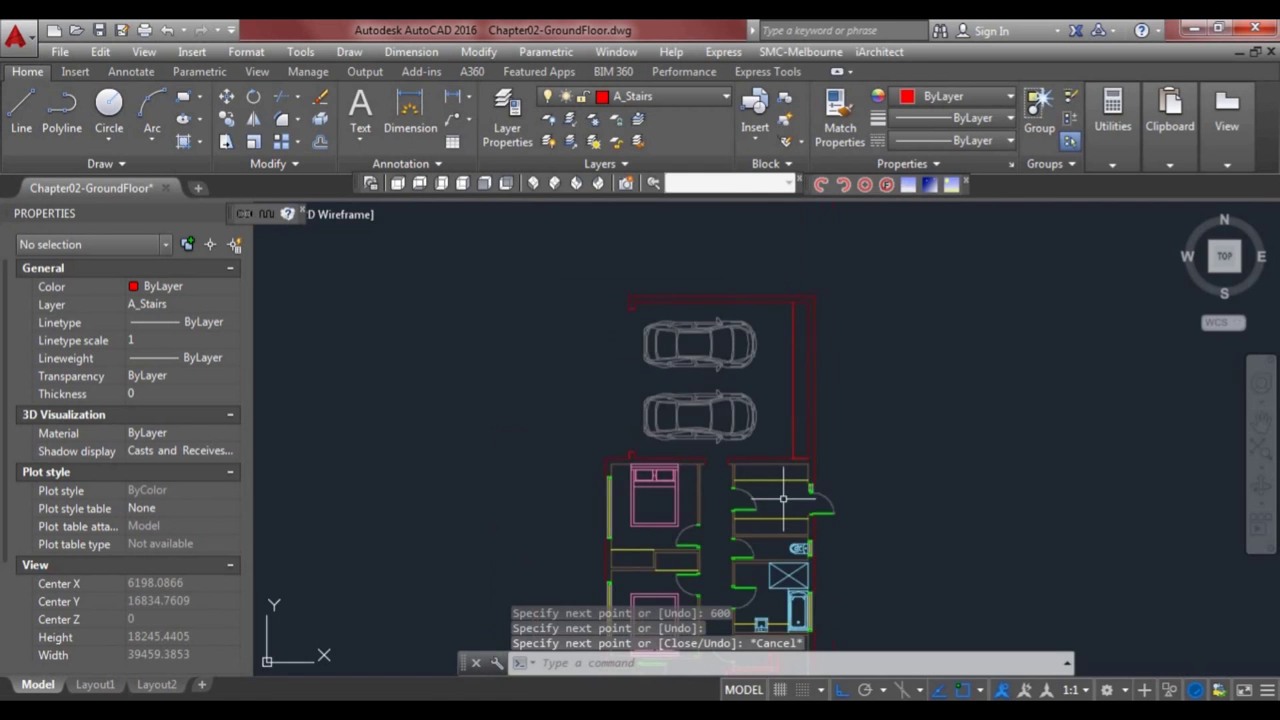
pyautogui.scroll(2, 783, 497)
pyautogui.write('ma')
pyautogui.press('Return')
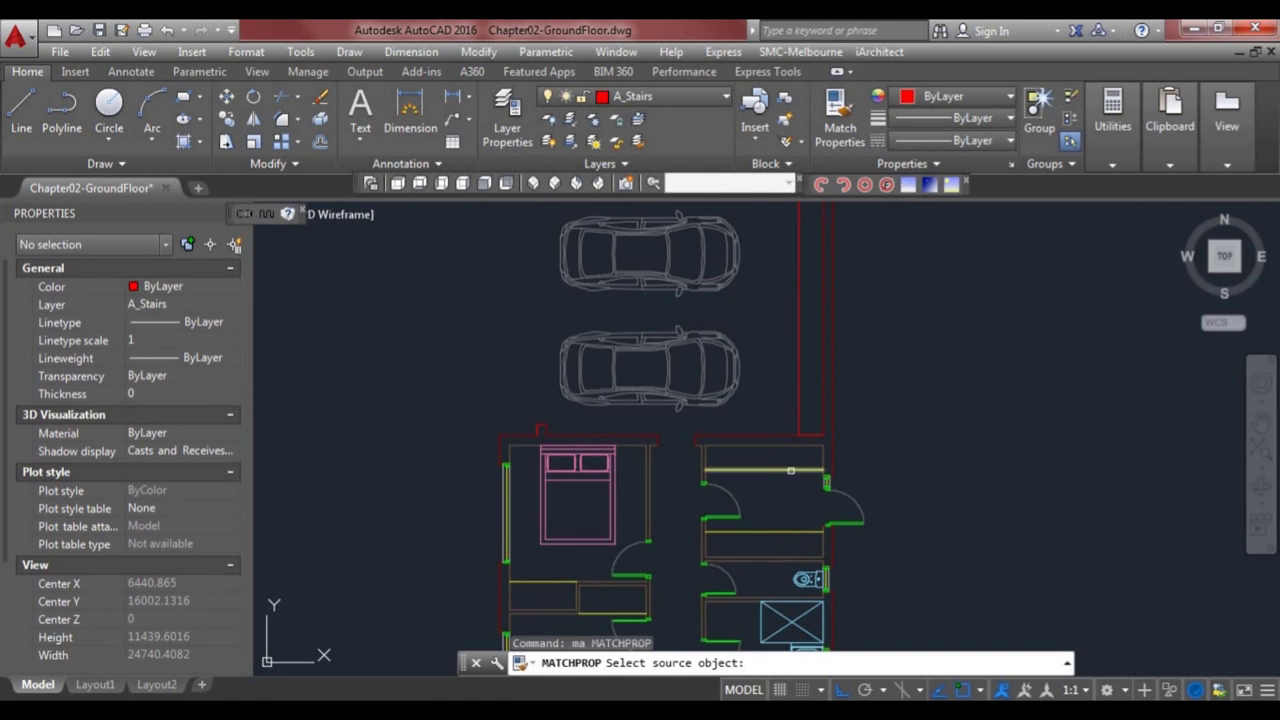
pyautogui.click(791, 470)
pyautogui.click(798, 408)
pyautogui.press('Escape')
# - Save the ground floor drawing
pyautogui.scroll(-1, 797, 418)
pyautogui.moveTo(808, 470); pyautogui.dragTo(759, 374, button='middle')
pyautogui.scroll(-2, 779, 427)
pyautogui.moveTo(759, 443)
pyautogui.mouseDown(button='middle')
pyautogui.moveTo(754, 394)
pyautogui.moveTo(754, 423)
pyautogui.mouseUp(button='middle')
pyautogui.scroll(1, 739, 456)
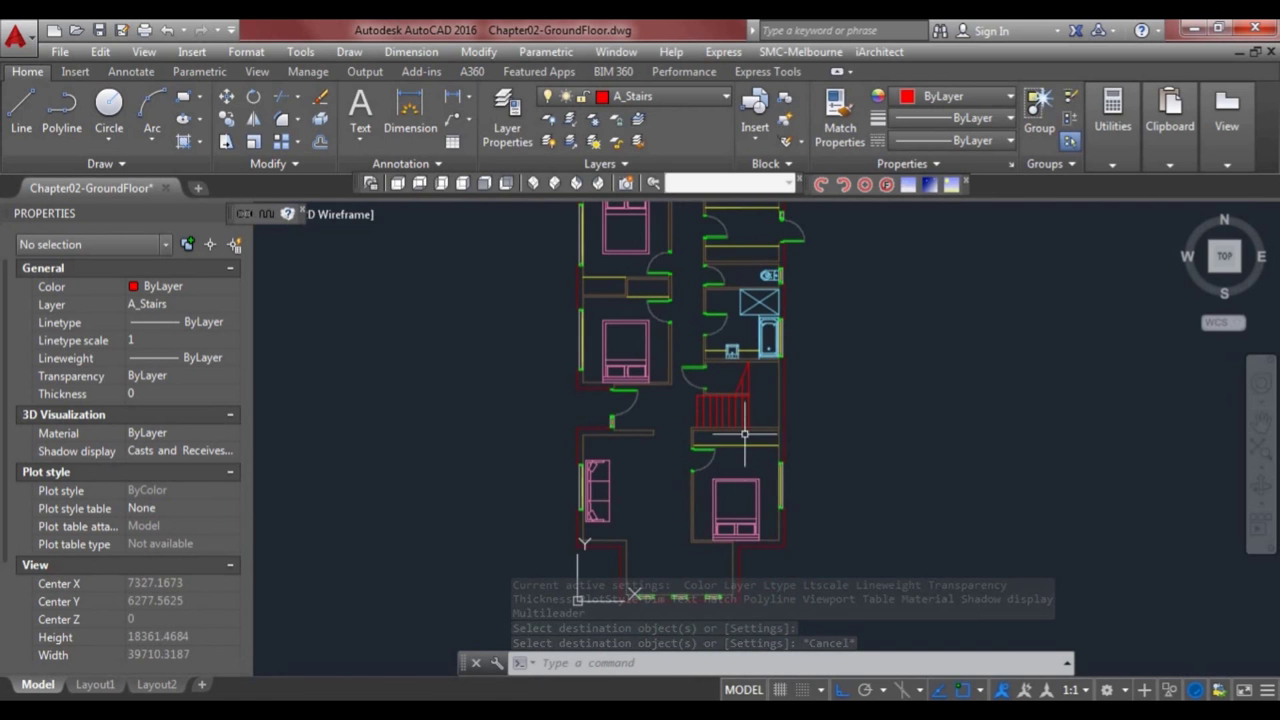
pyautogui.moveTo(762, 361); pyautogui.dragTo(770, 497, button='middle')
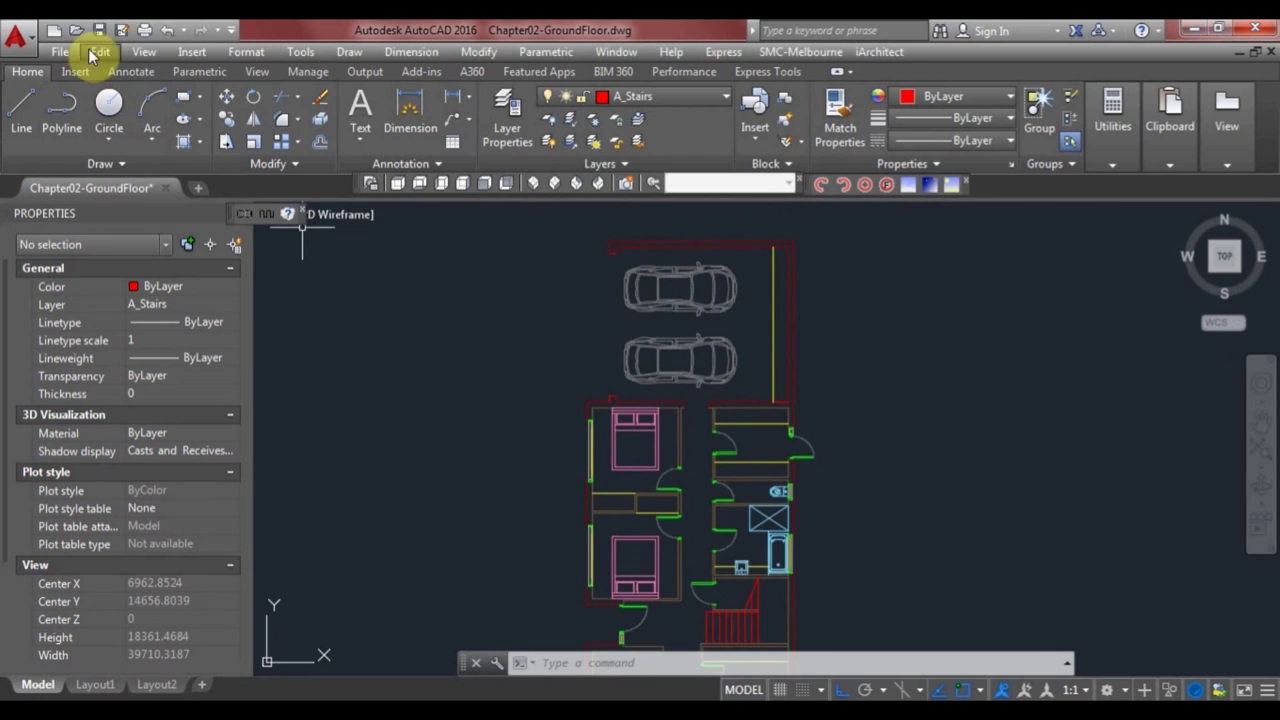
pyautogui.click(98, 30)
pyautogui.moveTo(788, 493); pyautogui.dragTo(811, 346, button='middle')
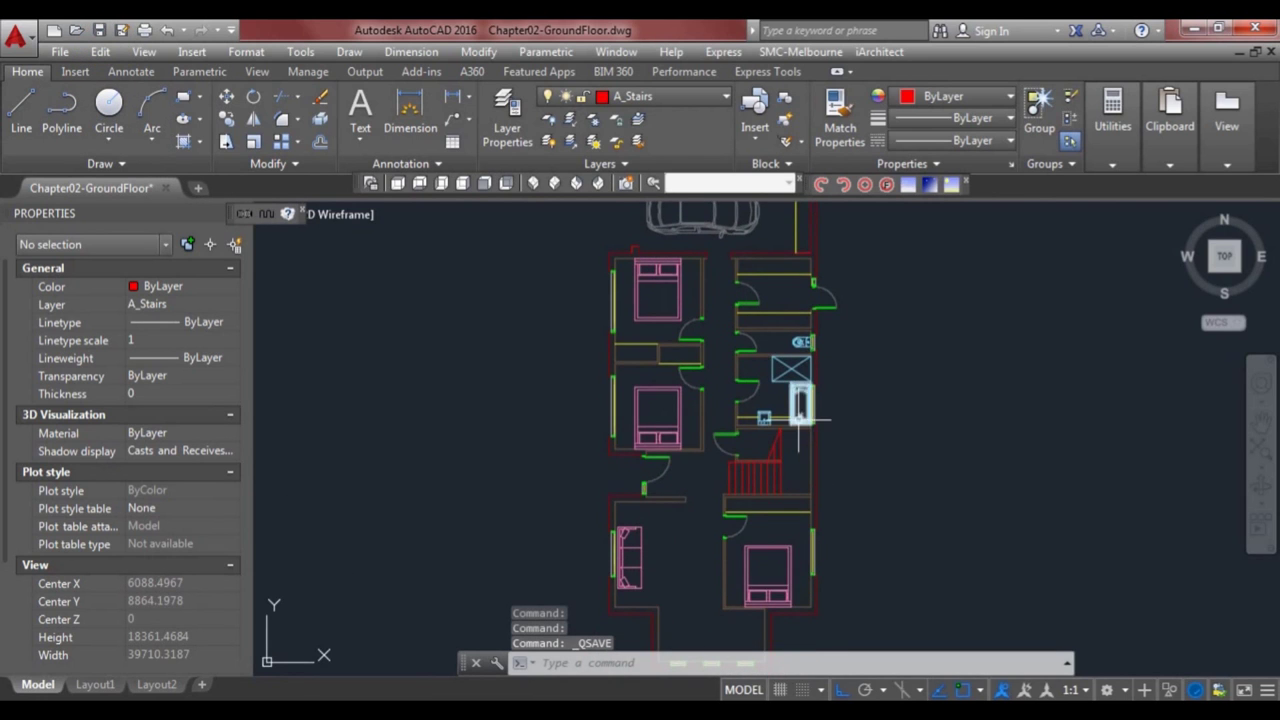
pyautogui.moveTo(800, 420); pyautogui.dragTo(783, 382, button='middle')
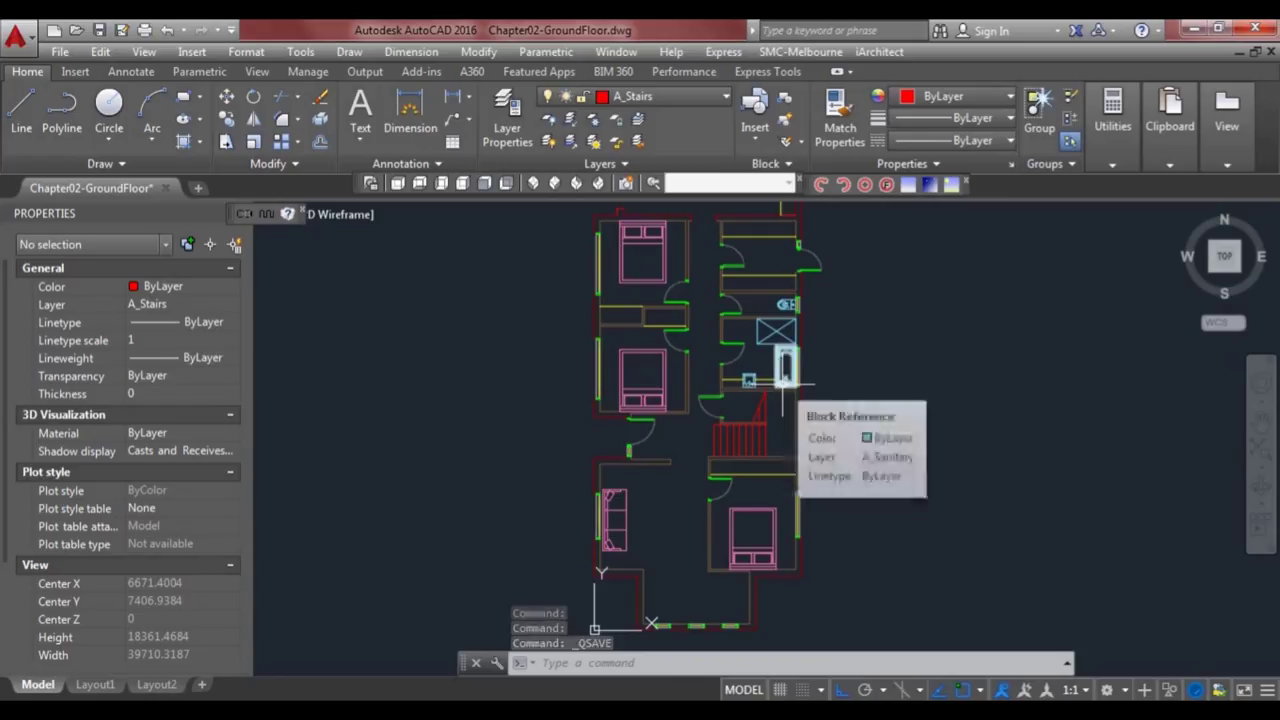